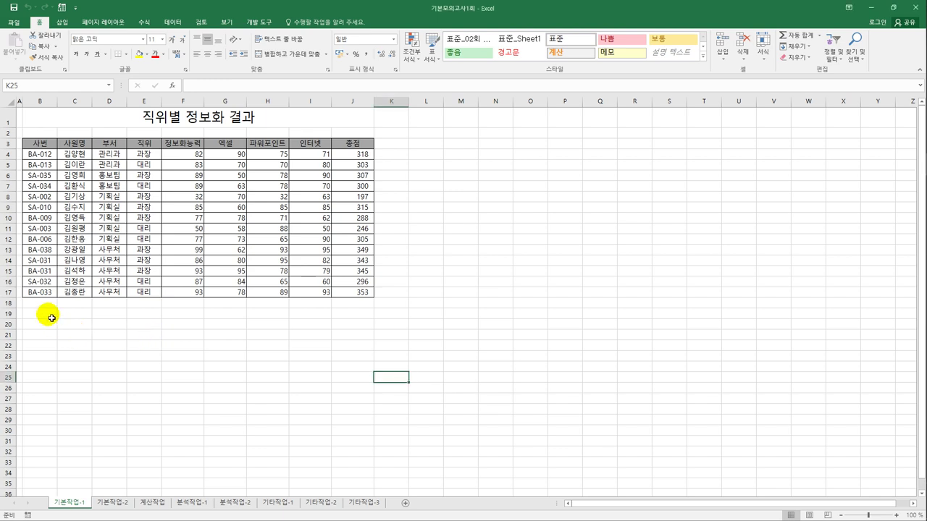
Enter the criteria heading 조건 in cell B19.
click(51, 318)
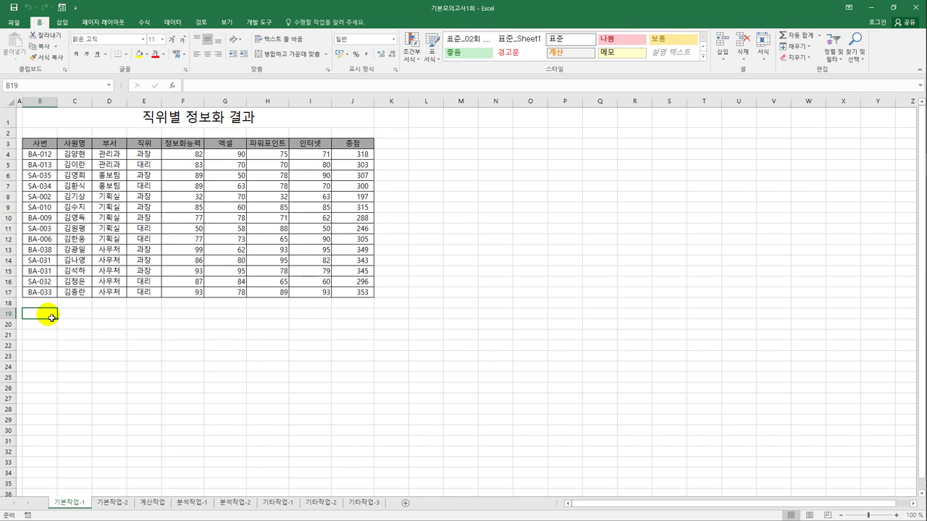
text(w)
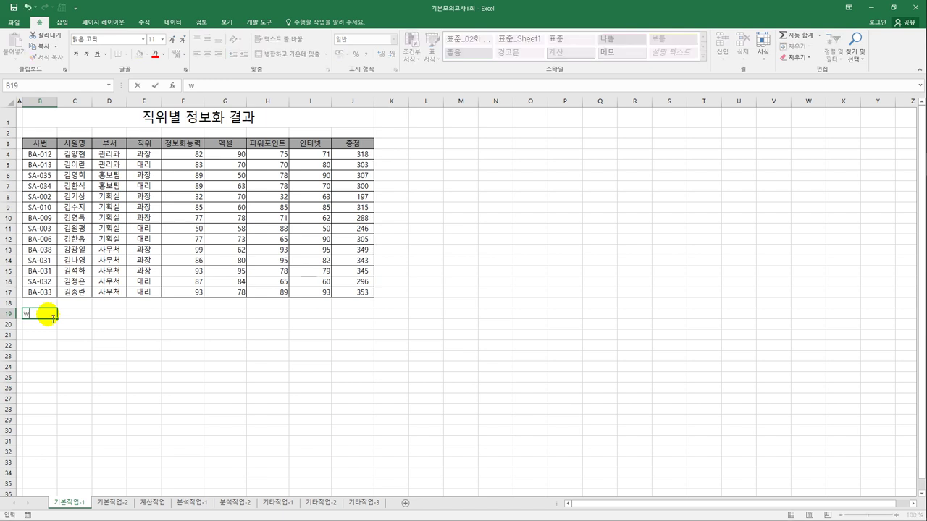
text(조건)
key(Return)
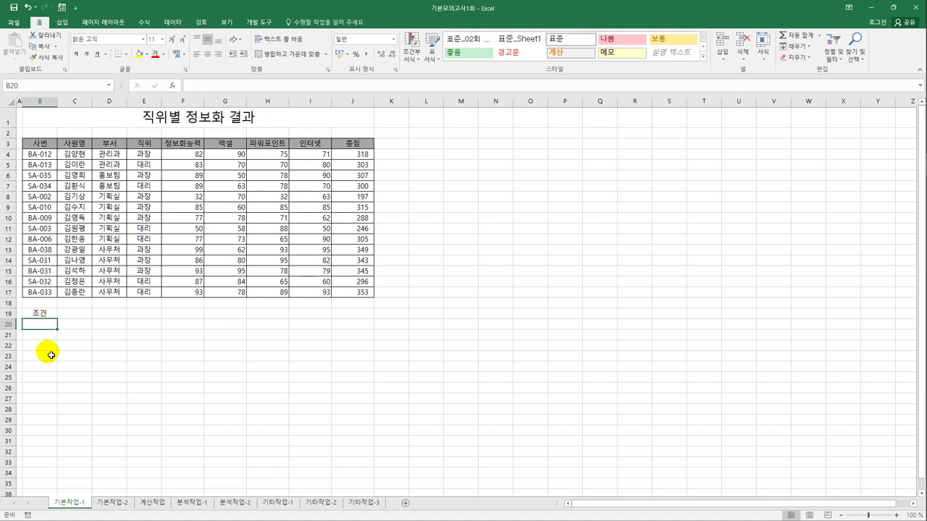
Enter the formula =AND(E4="과장",J4>=300) in cell B20 as the filter criterion.
text(=)
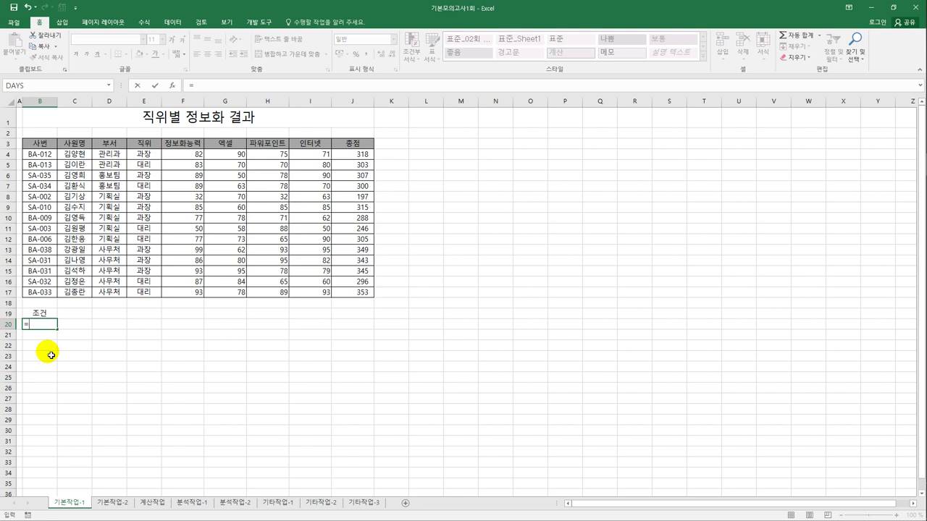
text(and()
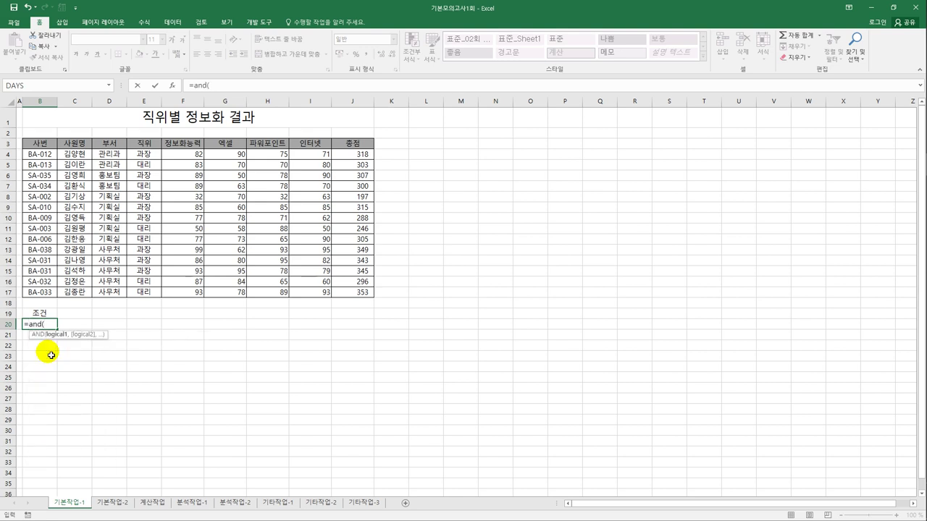
click(147, 154)
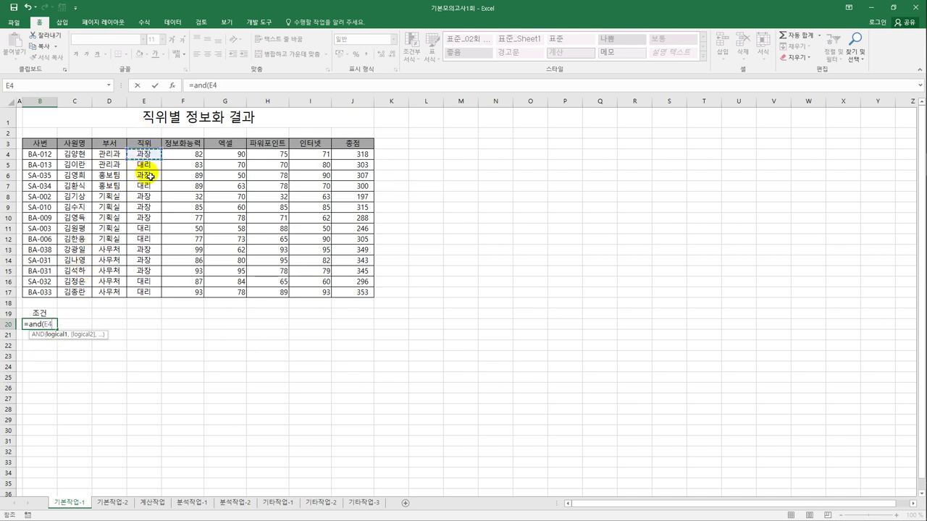
text(="과장",)
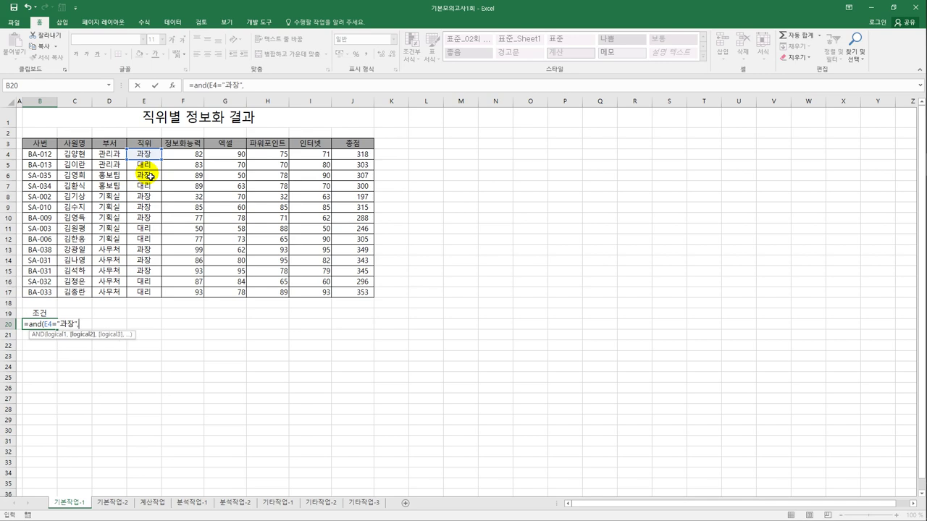
click(370, 155)
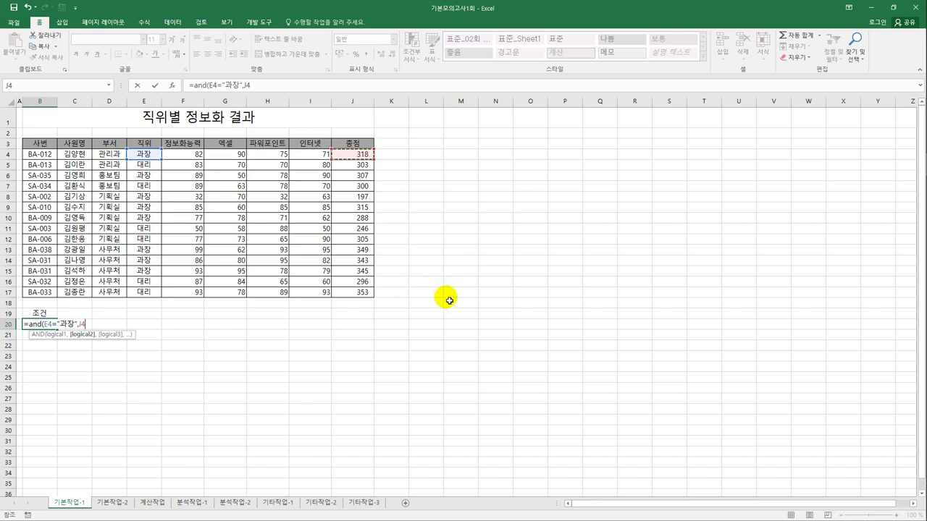
text(>=300))
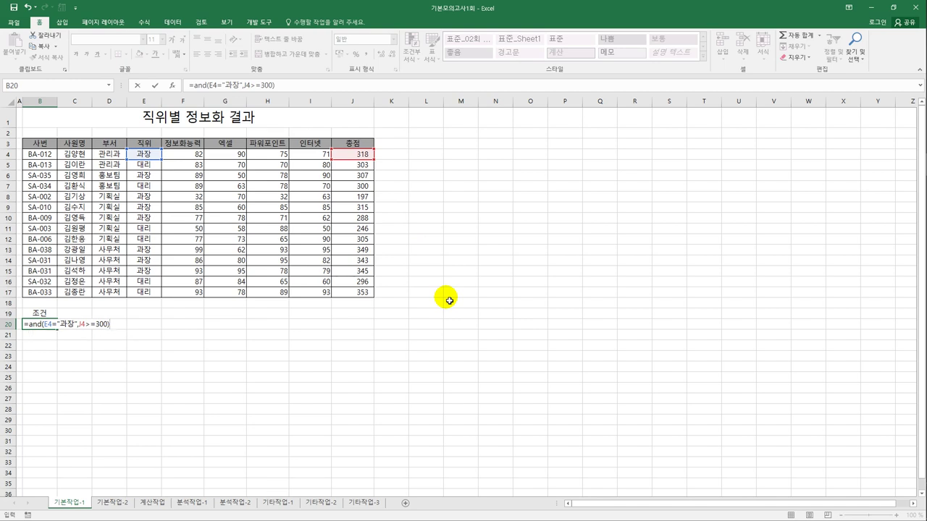
key(Return)
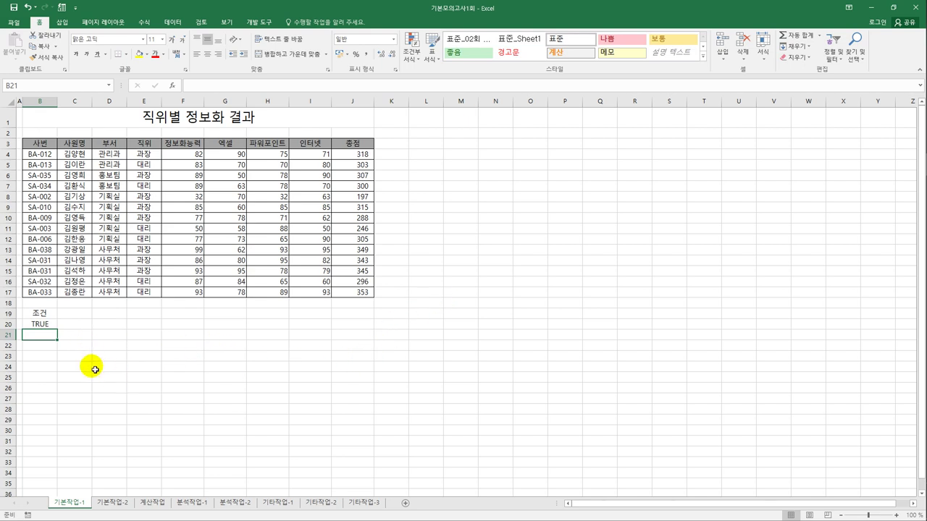
click(45, 325)
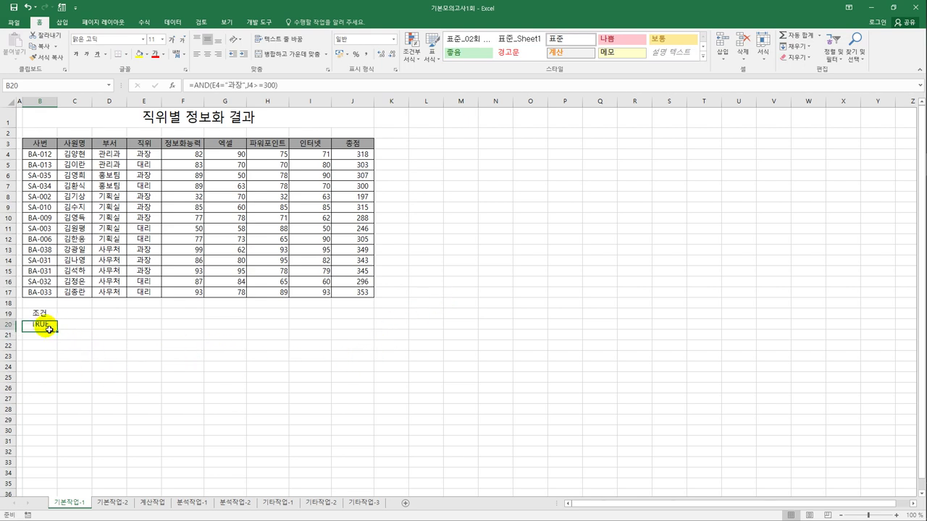
click(154, 155)
click(352, 155)
click(45, 326)
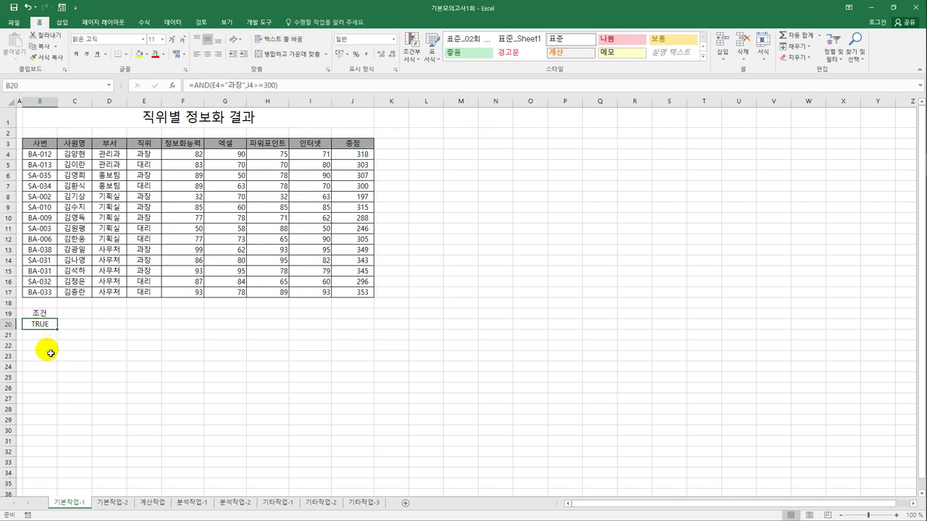
Copy the headers 사번, 사원명, 부서, 정보화능력, 엑셀, 파워포인트 and 인터넷 from row 3 into the row starting at B23.
click(44, 144)
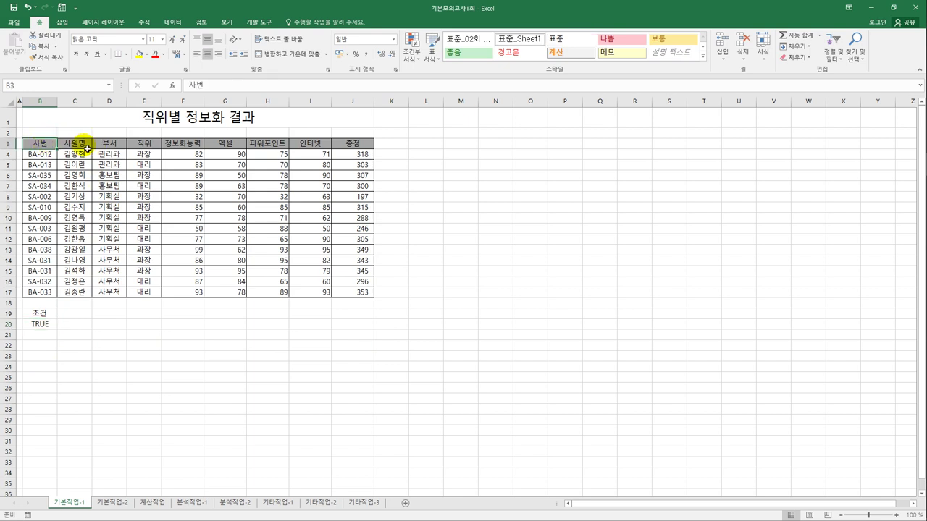
ctrl+click(79, 145)
ctrl+click(124, 147)
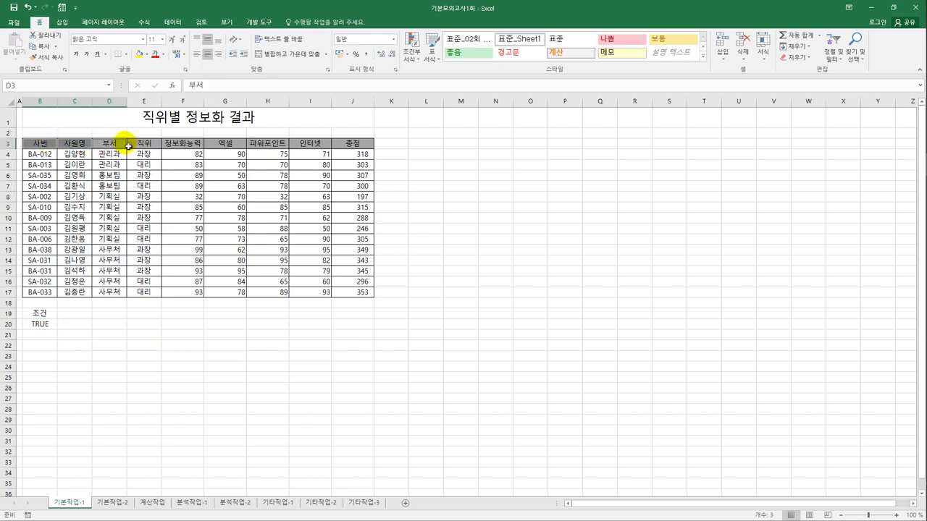
ctrl+click(191, 144)
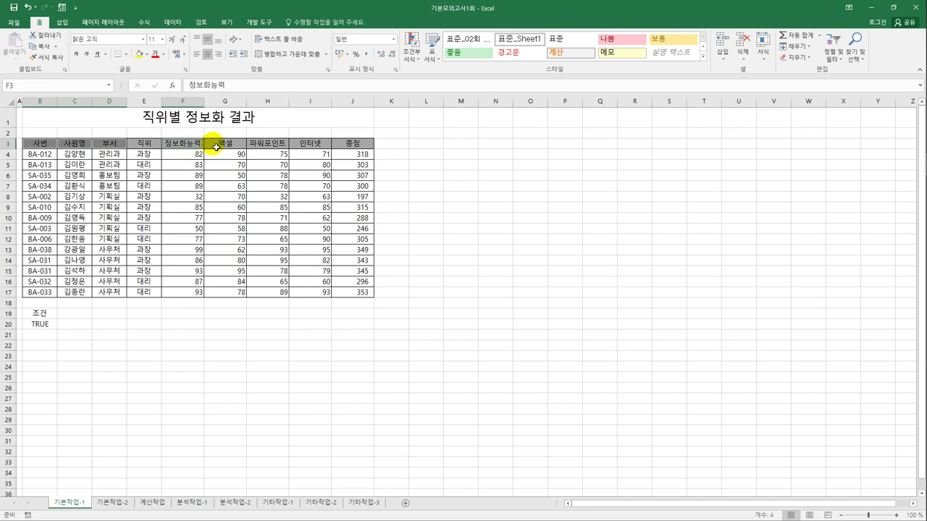
ctrl+click(216, 147)
ctrl+click(280, 147)
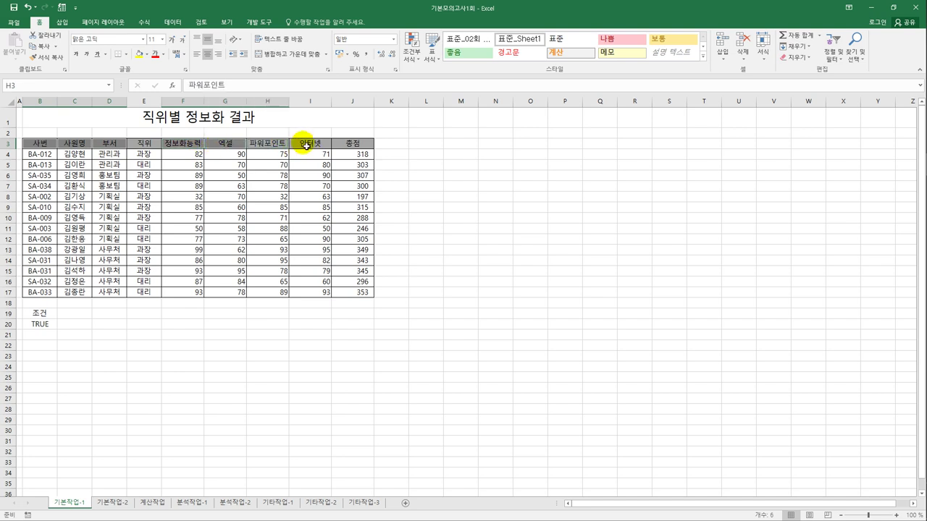
ctrl+click(306, 146)
key(ctrl+c)
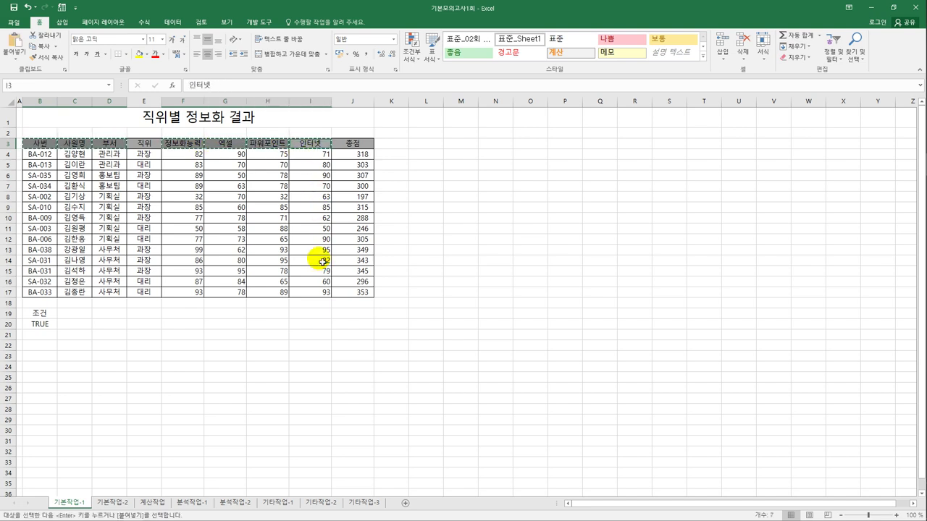
click(52, 358)
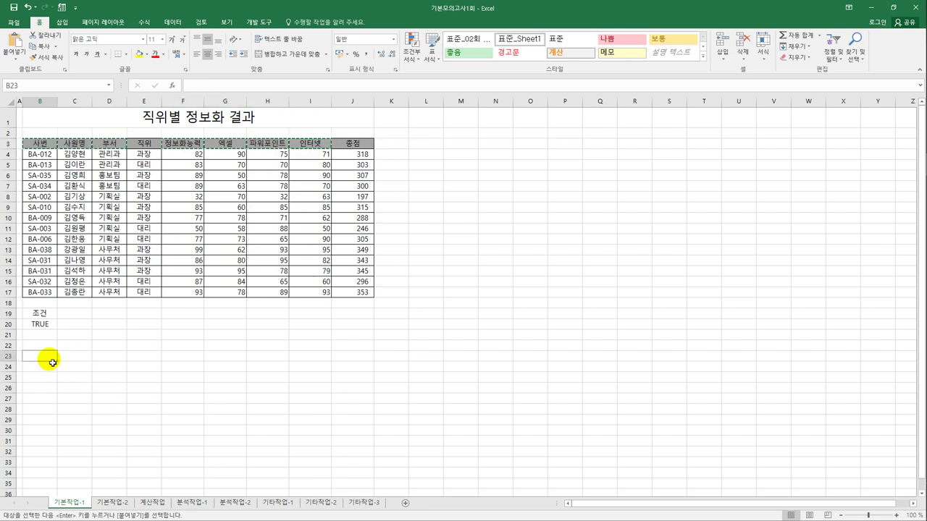
key(ctrl+v)
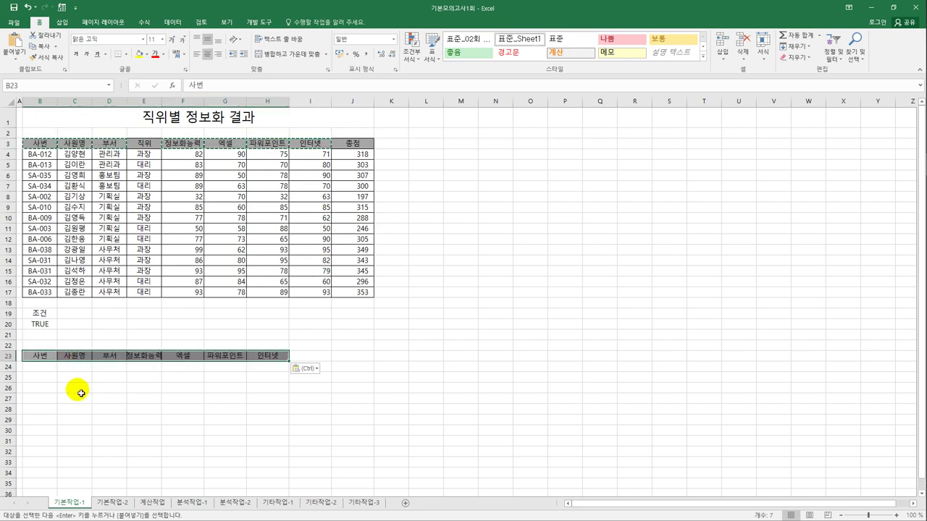
Set up an advanced filter on the B3:J17 table with B19:B20 as its criteria range.
click(136, 210)
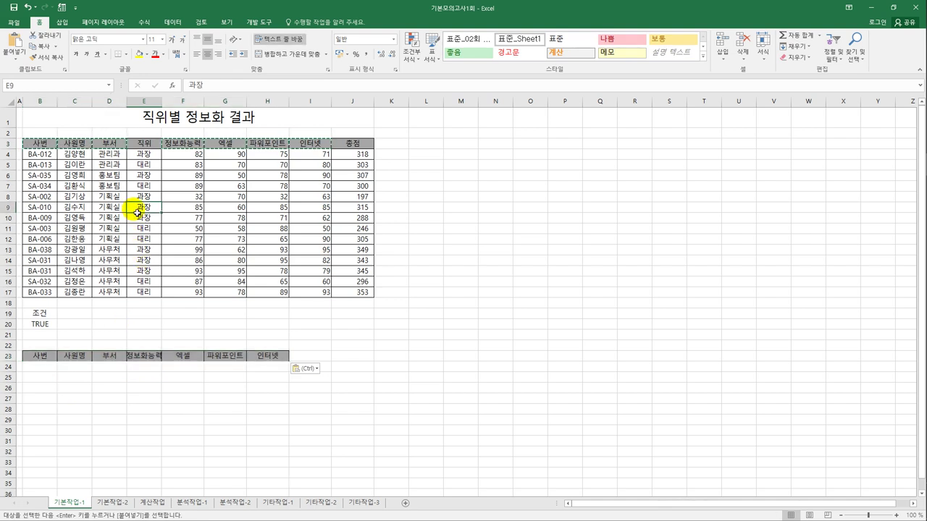
click(171, 23)
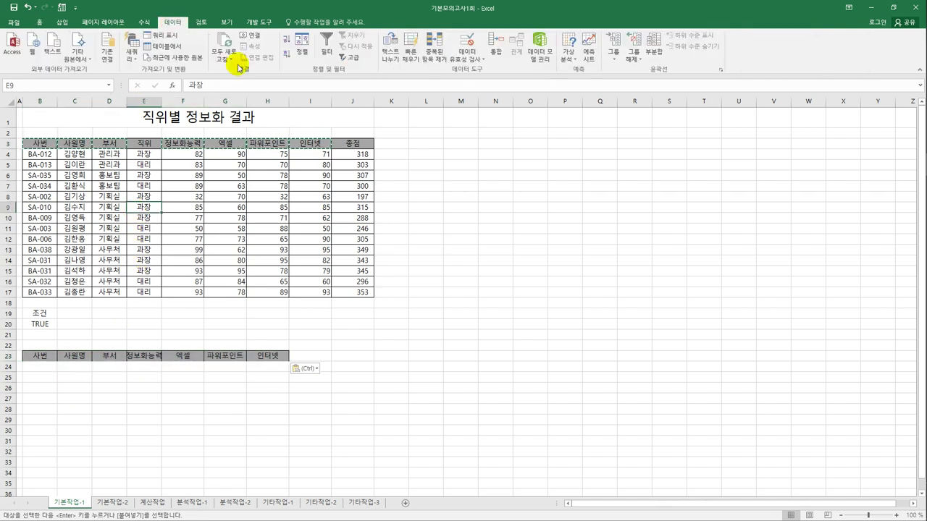
click(349, 58)
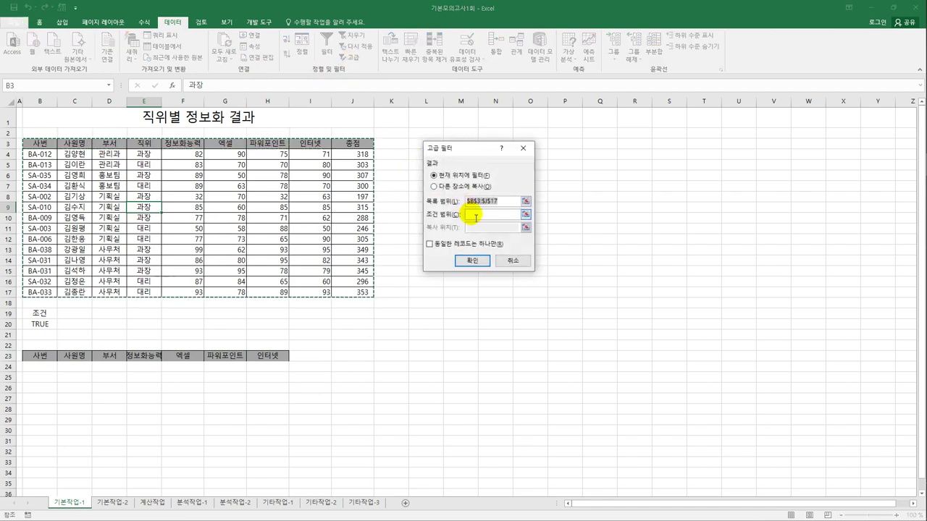
click(475, 215)
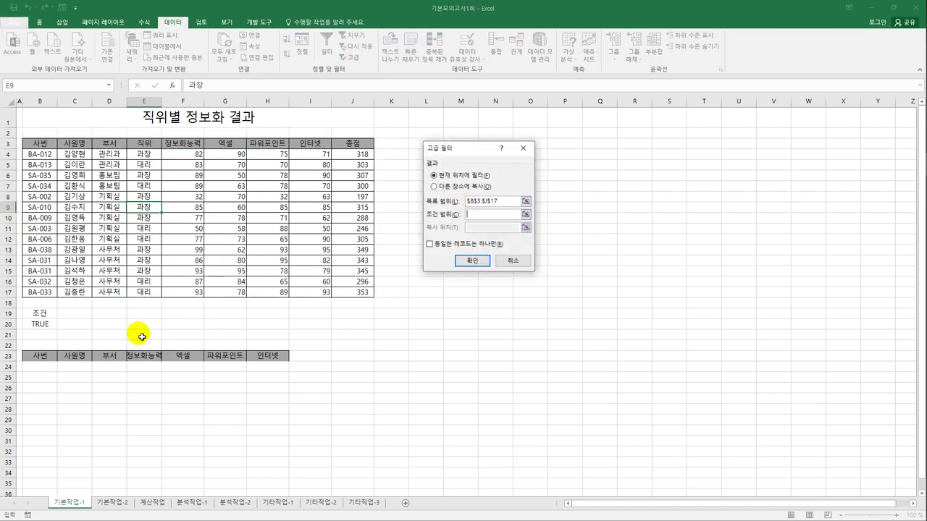
drag(39, 313, 40, 324)
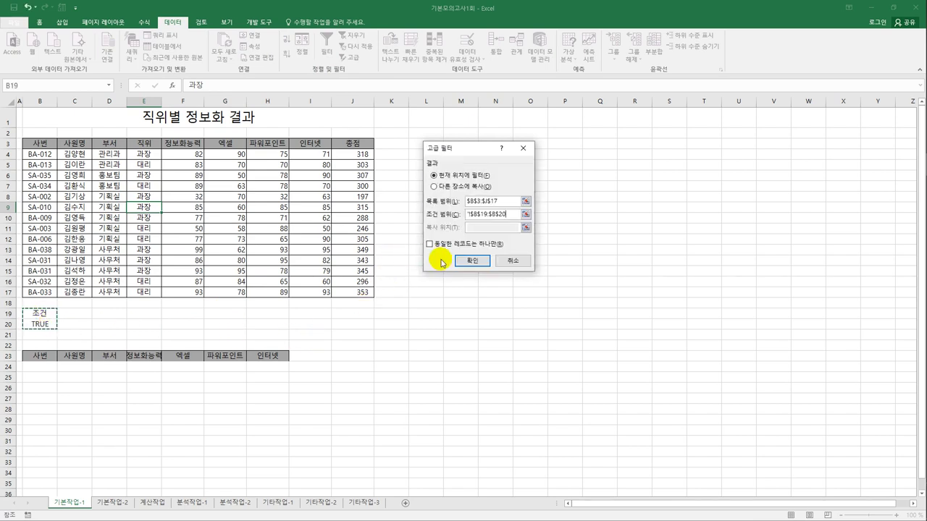
Run the filter with its results copied to another location at B23:H23, and autofit the width of column E.
click(435, 188)
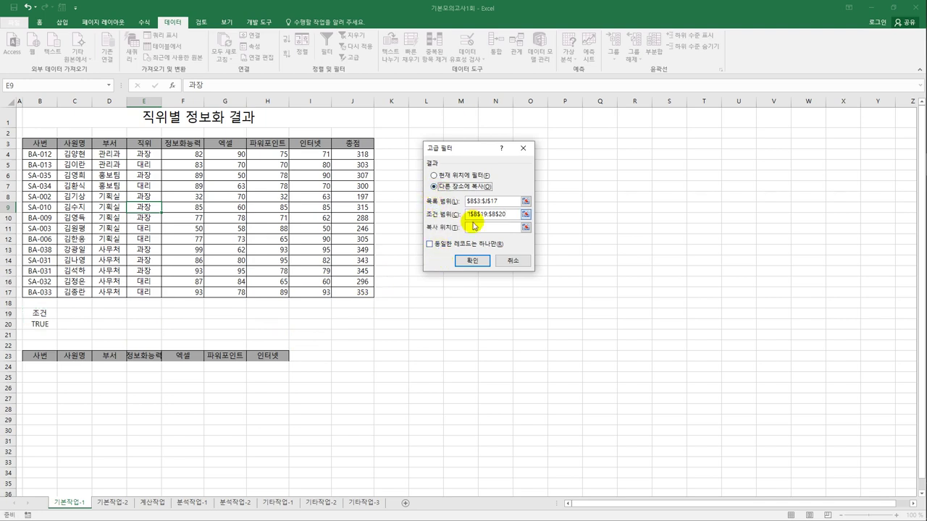
click(480, 227)
click(51, 356)
drag(51, 356, 263, 358)
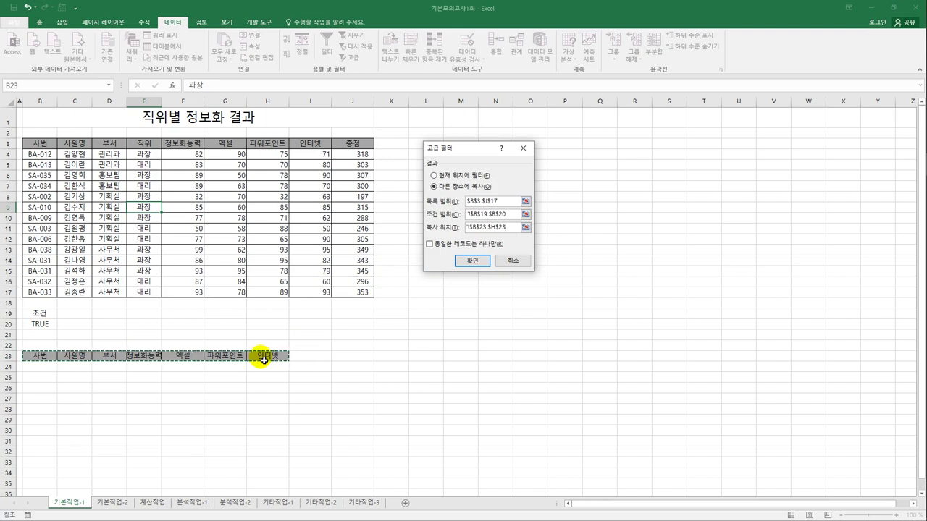
click(460, 265)
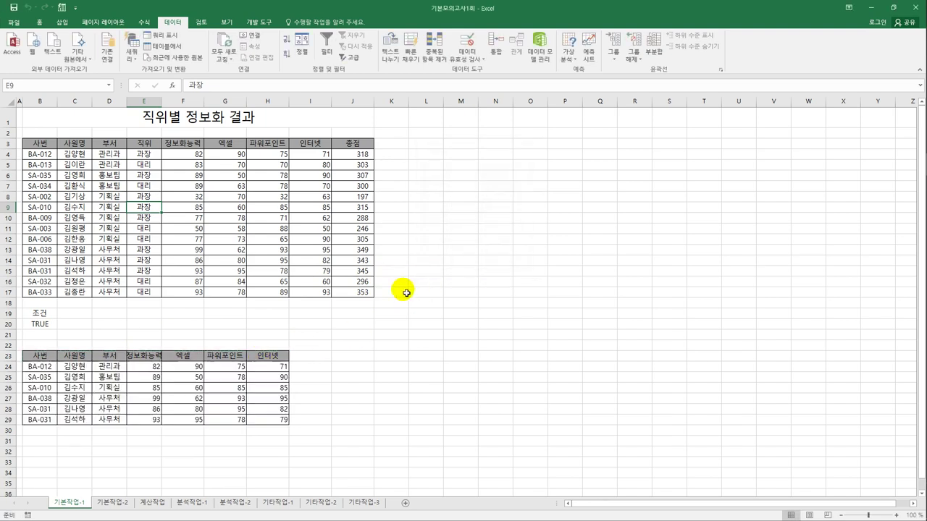
double_click(161, 101)
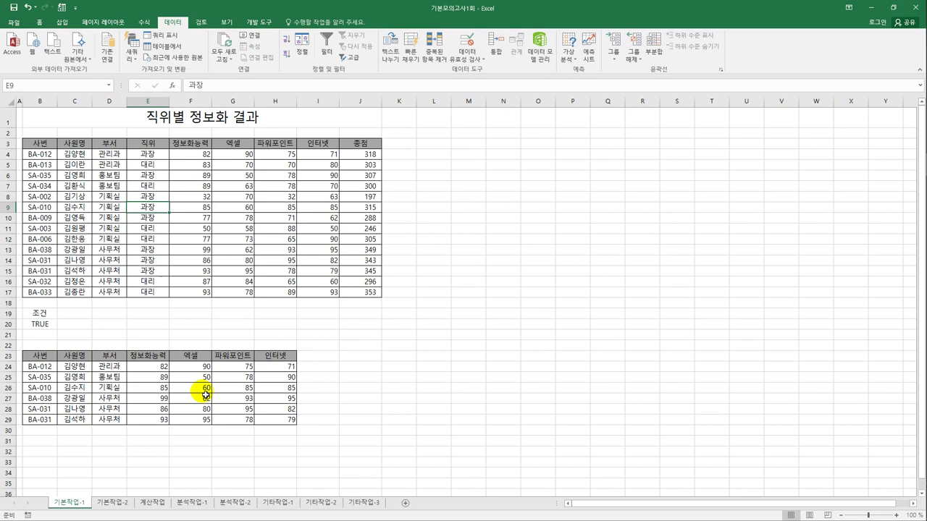
Create a new conditional formatting rule for B4:J17 that uses a formula to determine which cells to format.
click(51, 156)
drag(52, 161, 352, 296)
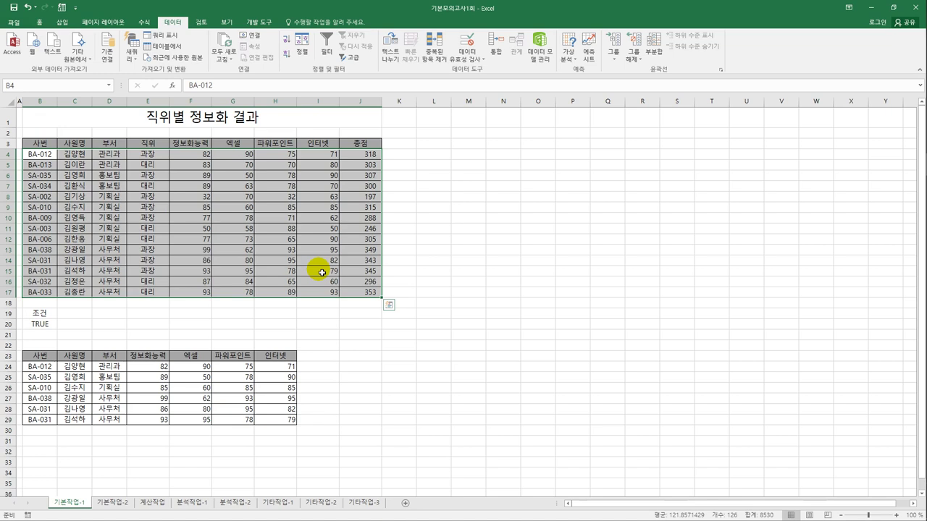
click(40, 22)
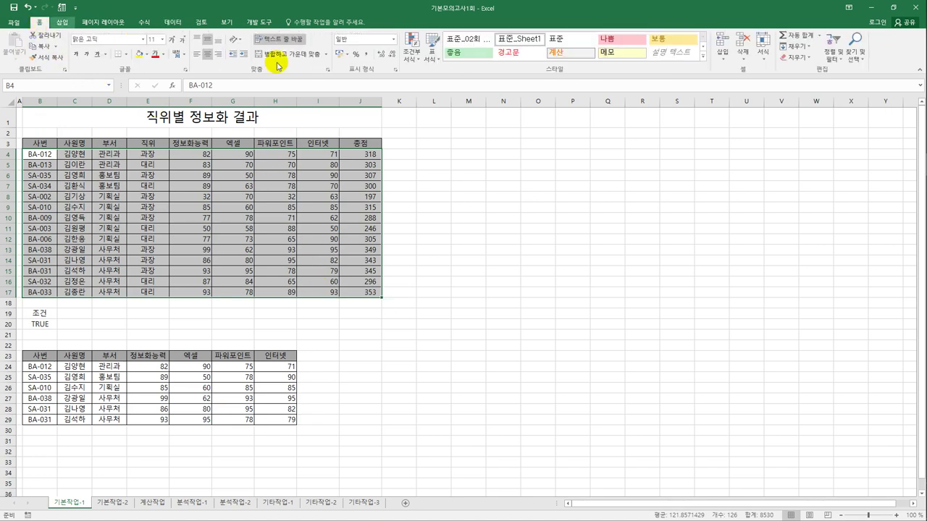
click(411, 50)
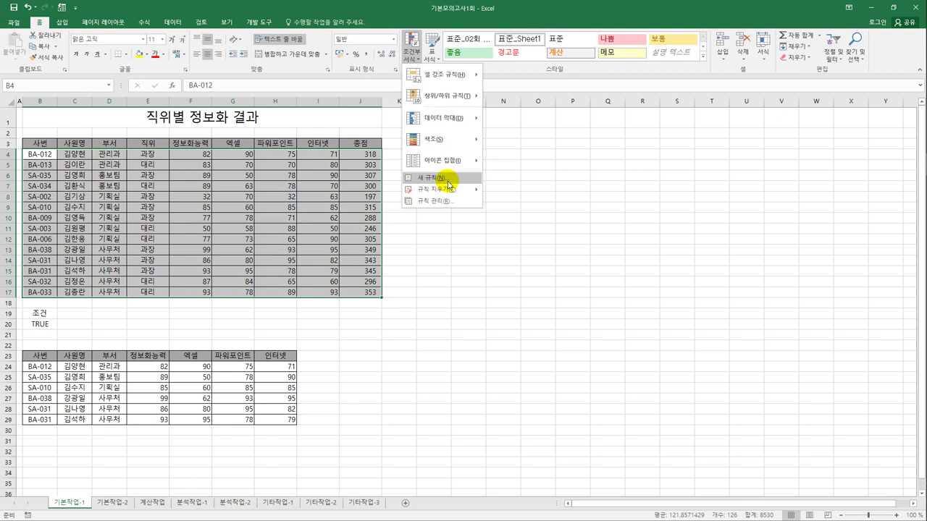
click(448, 184)
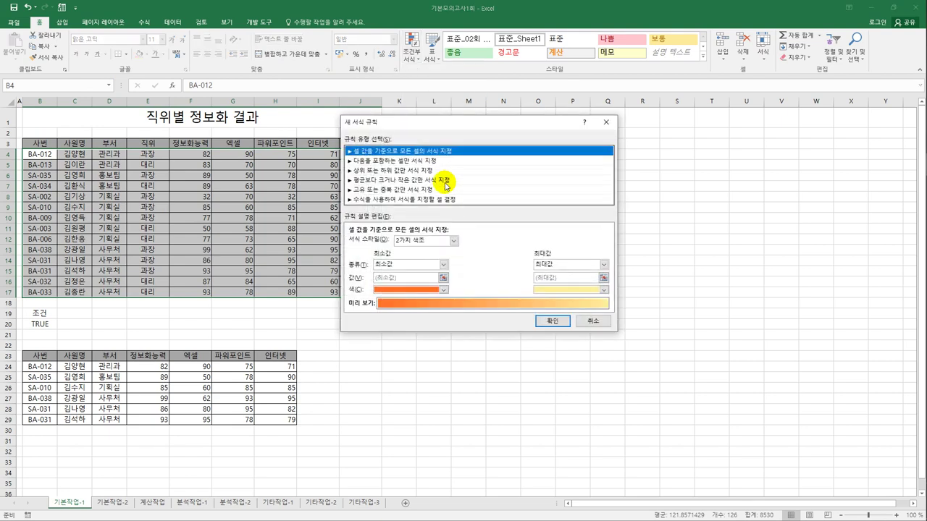
click(449, 199)
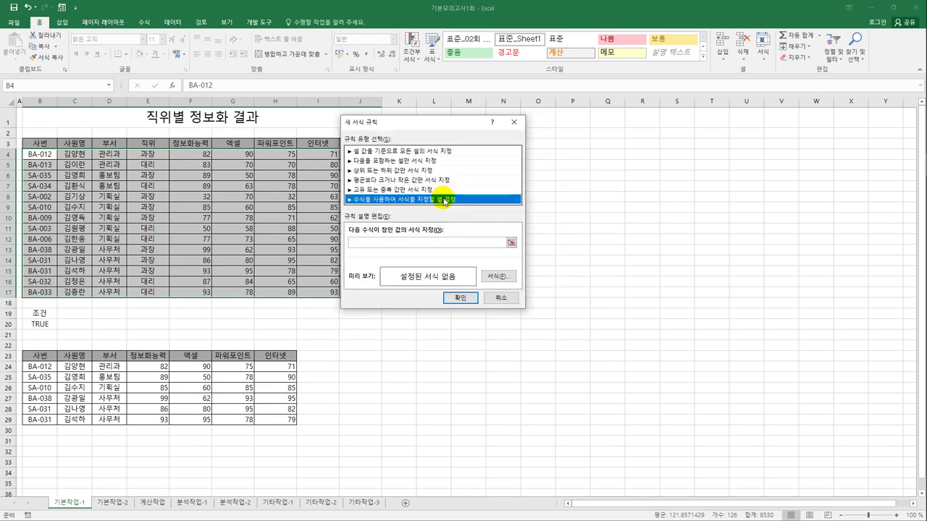
Enter =and($E4="대리",$J4>=300) as the formula of the new conditional formatting rule.
click(435, 246)
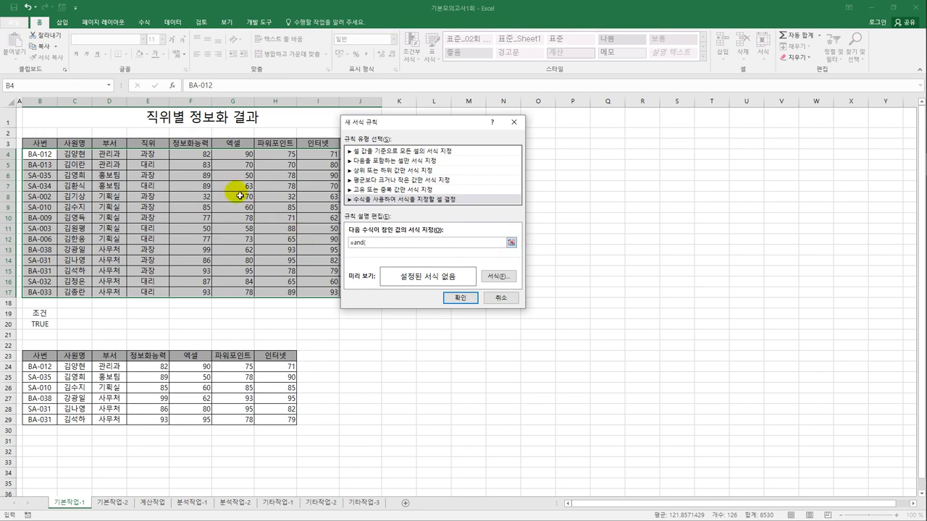
click(158, 154)
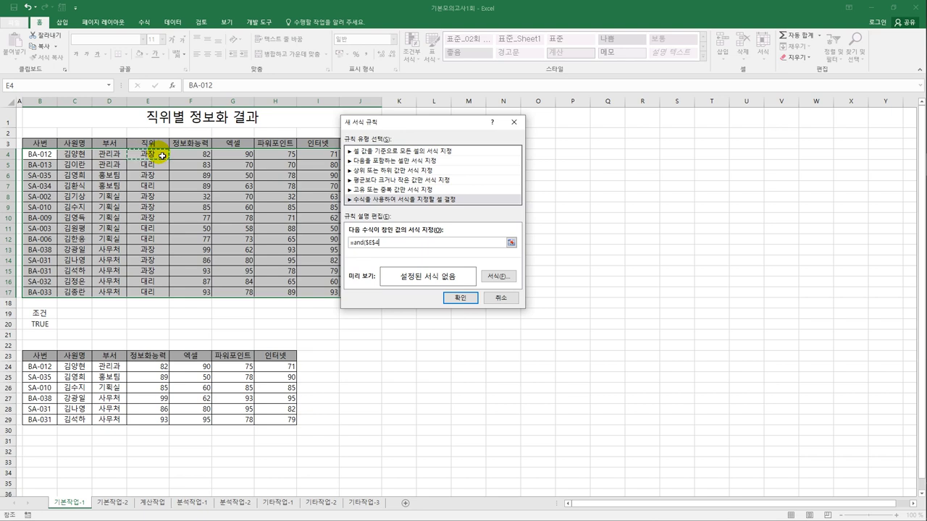
key(F4)
key(F4)
text(="대리",)
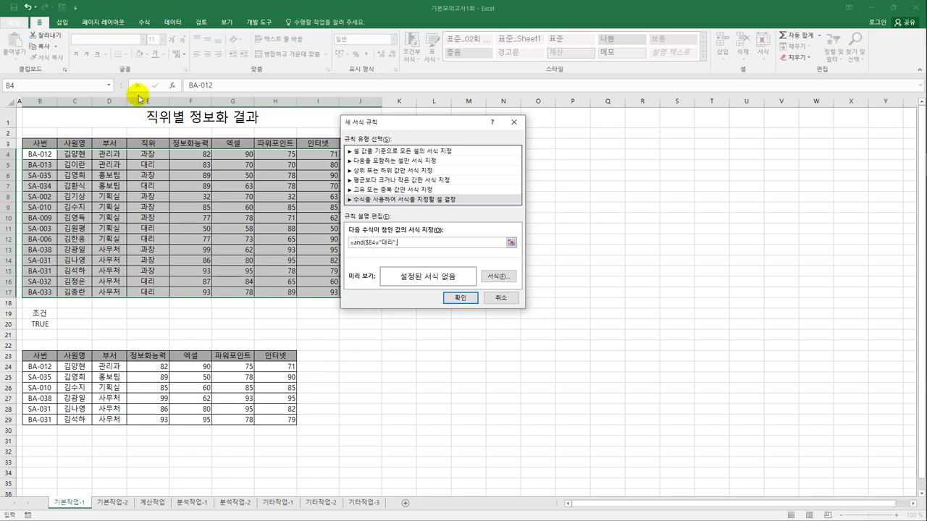
drag(400, 125, 486, 130)
key(BackSpace)
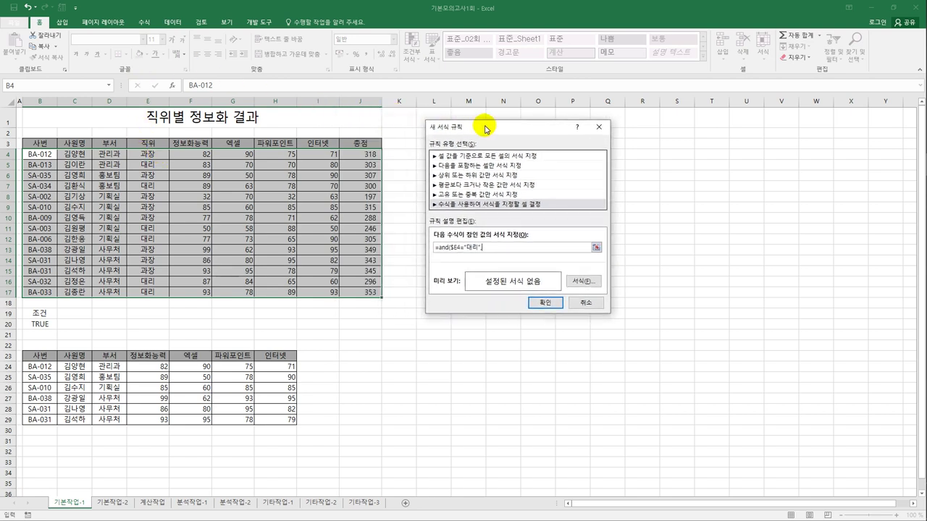
text(,)
click(375, 158)
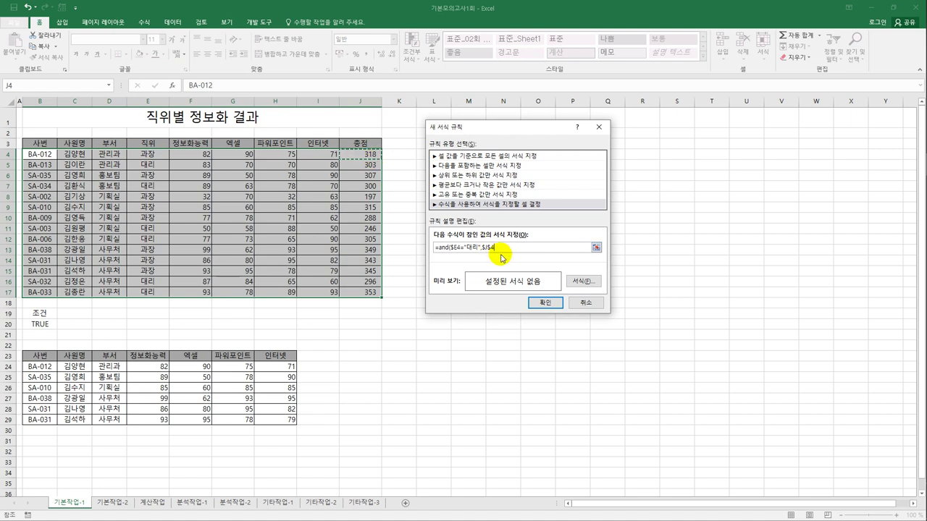
key(F4)
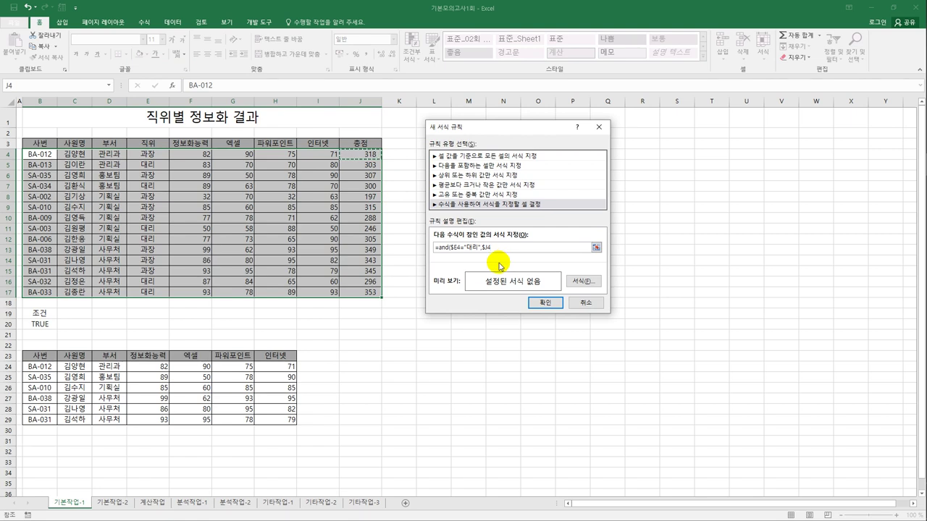
text(>=300)
Give the rule a 굵은 기울임꼴 font style in standard red and apply it to the table.
click(577, 283)
drag(493, 78, 304, 154)
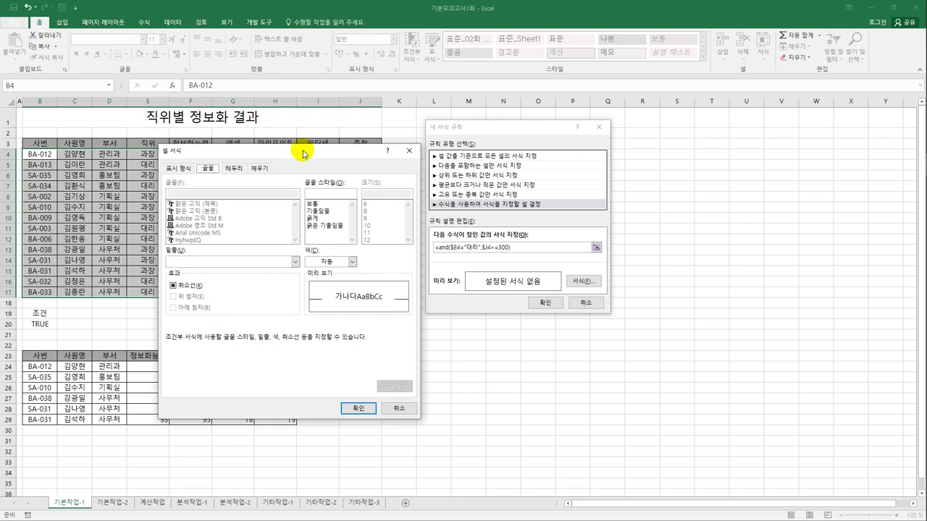
click(323, 227)
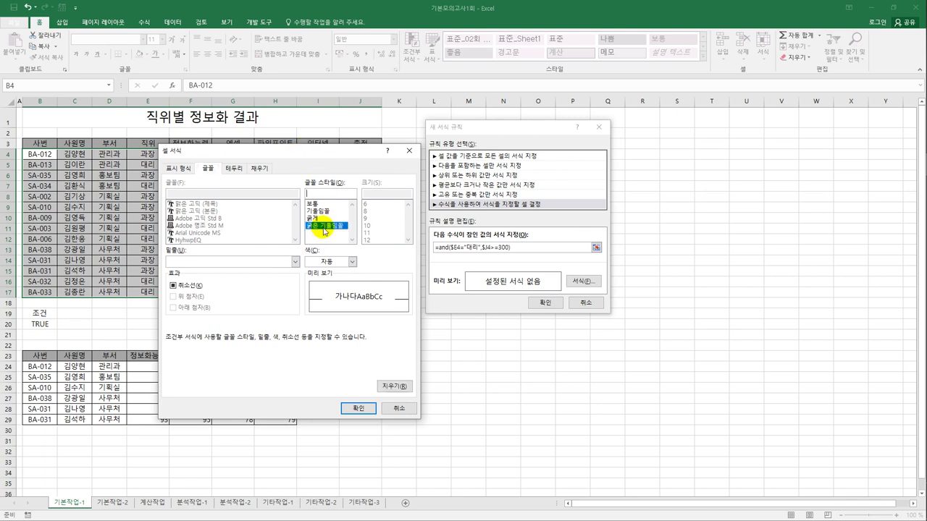
click(352, 261)
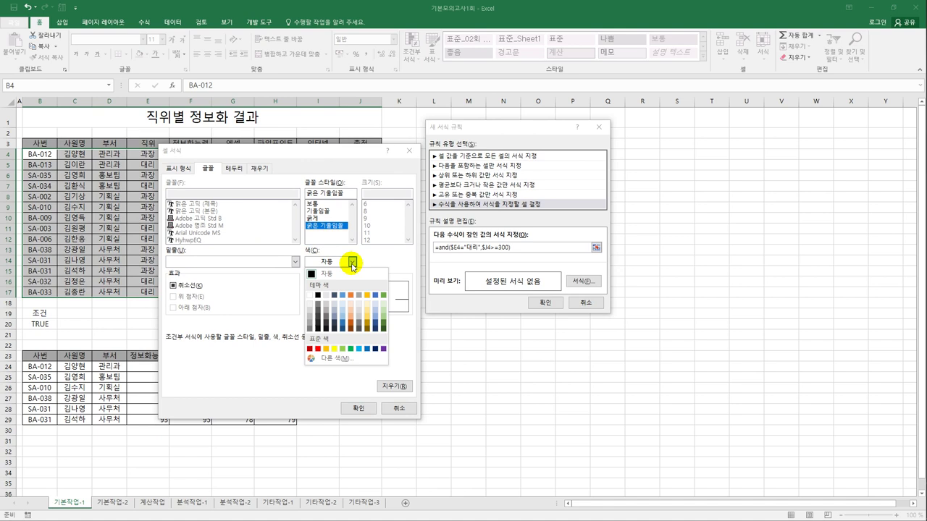
click(318, 349)
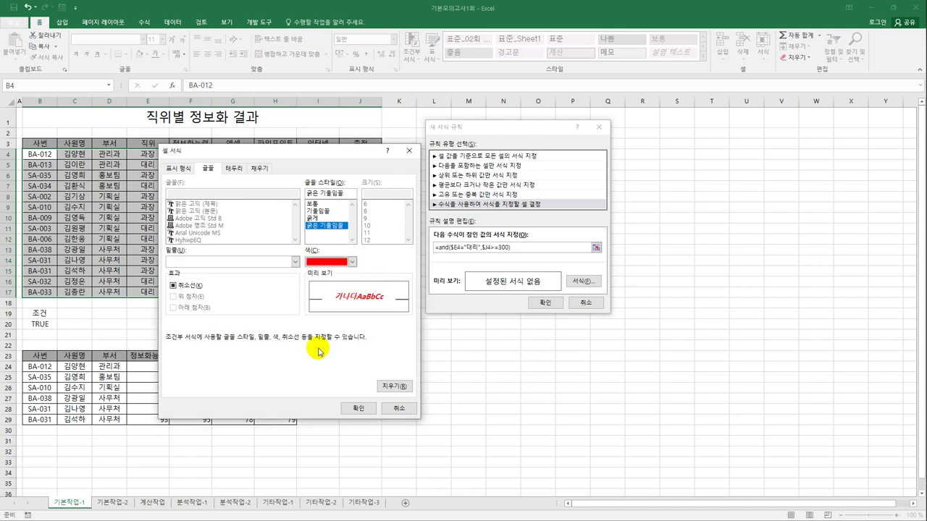
click(357, 409)
click(544, 302)
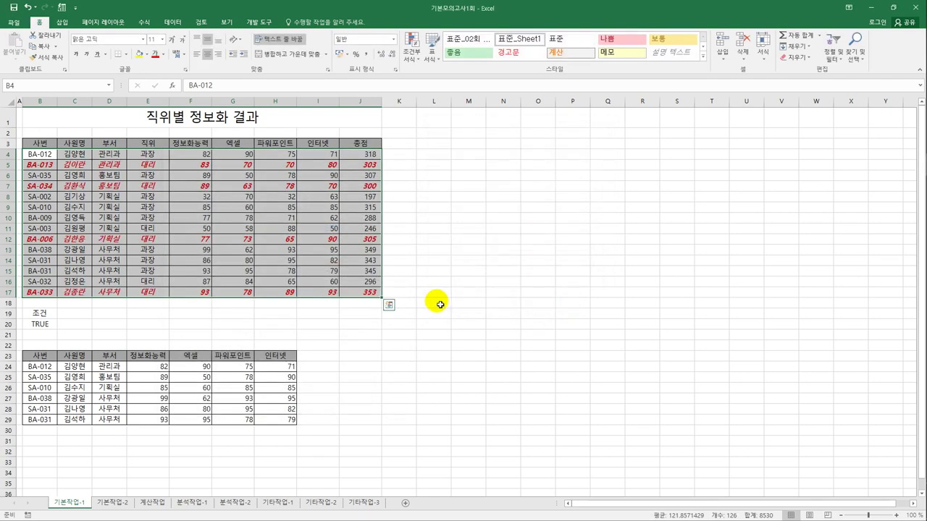
click(364, 292)
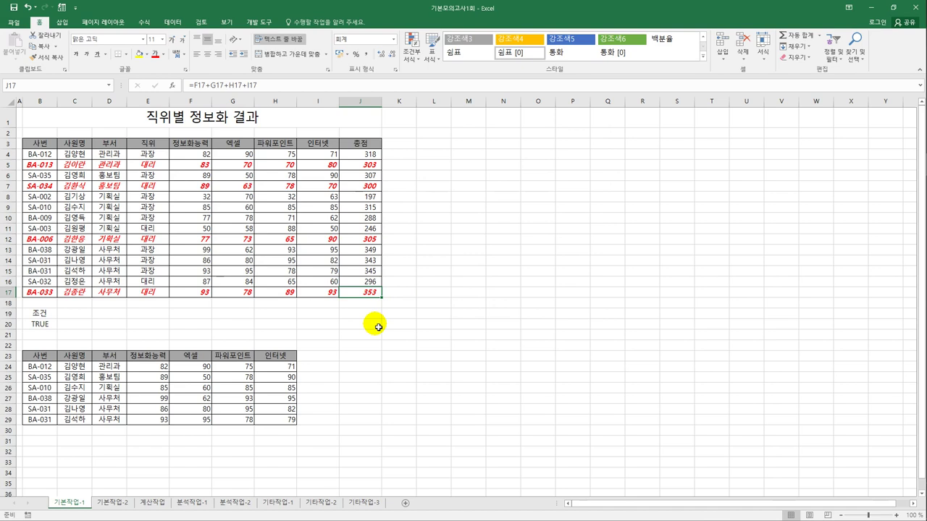
On the 기본작업-2 sheet, turn on the 숨김 protection option for the 총점 cells J4:J17, keeping 잠금 on.
click(122, 503)
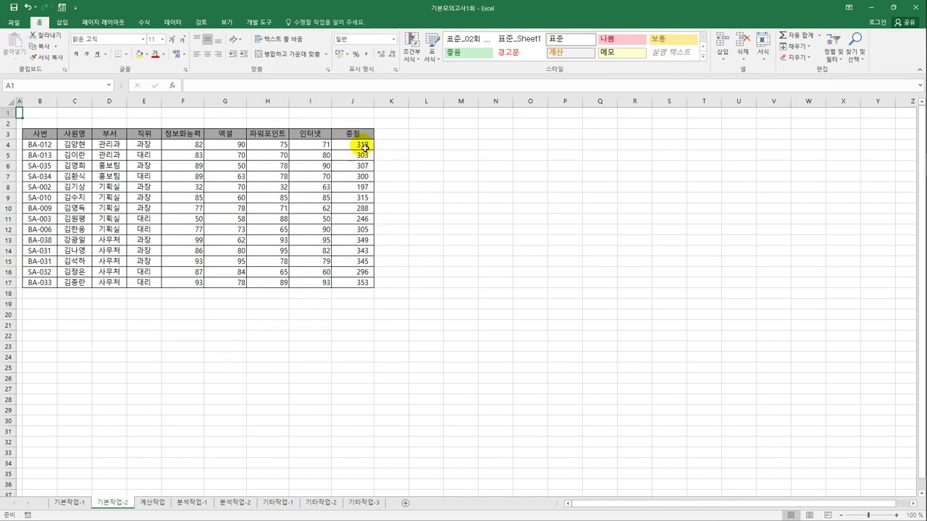
drag(365, 146, 352, 287)
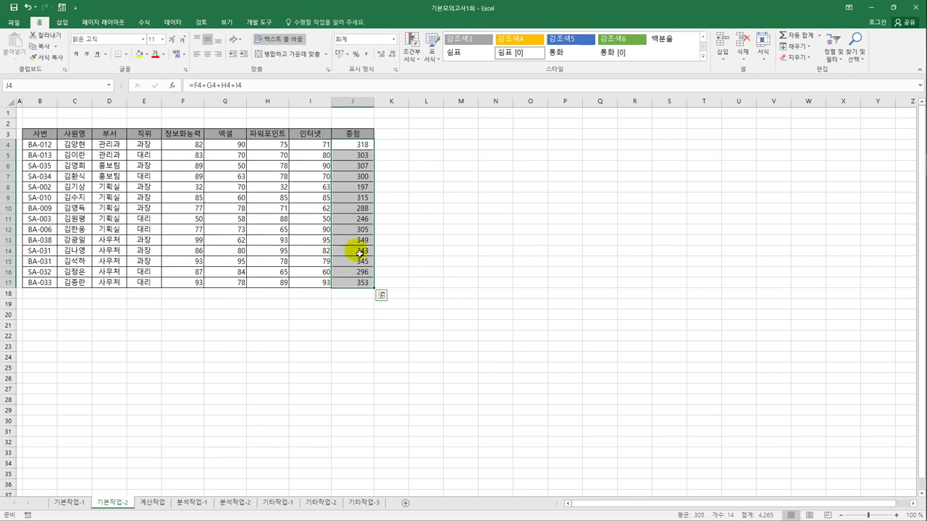
right_click(356, 153)
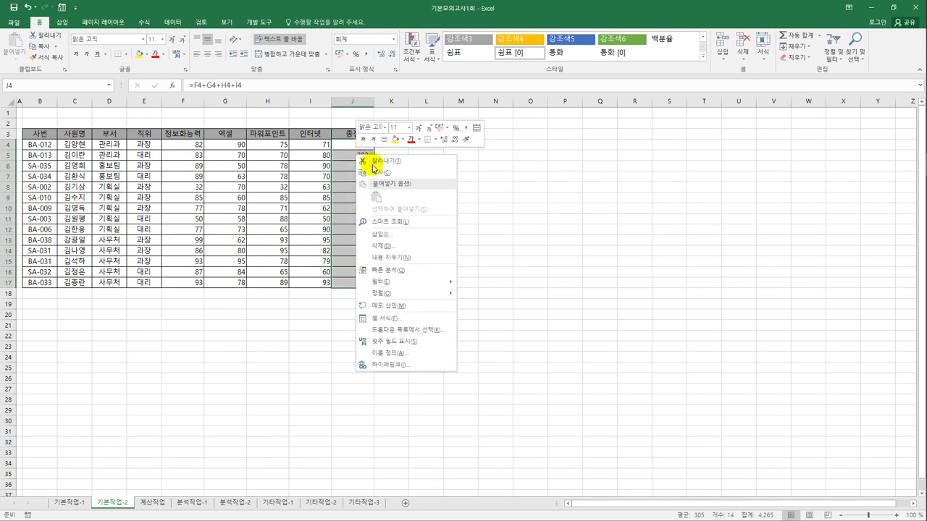
click(405, 317)
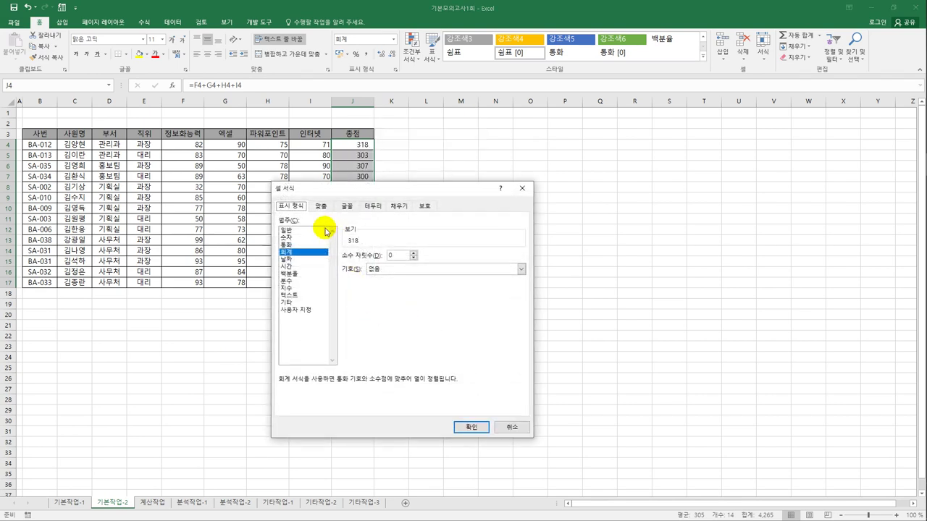
click(424, 206)
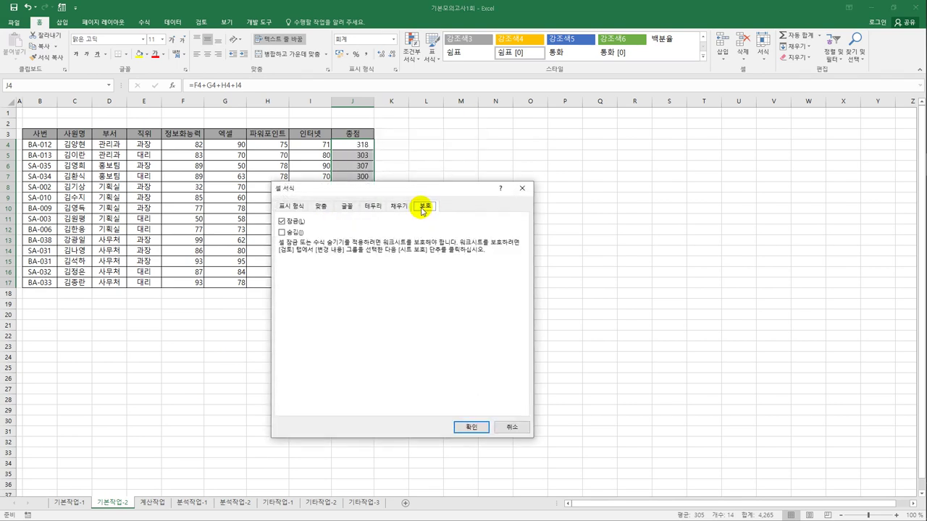
click(292, 232)
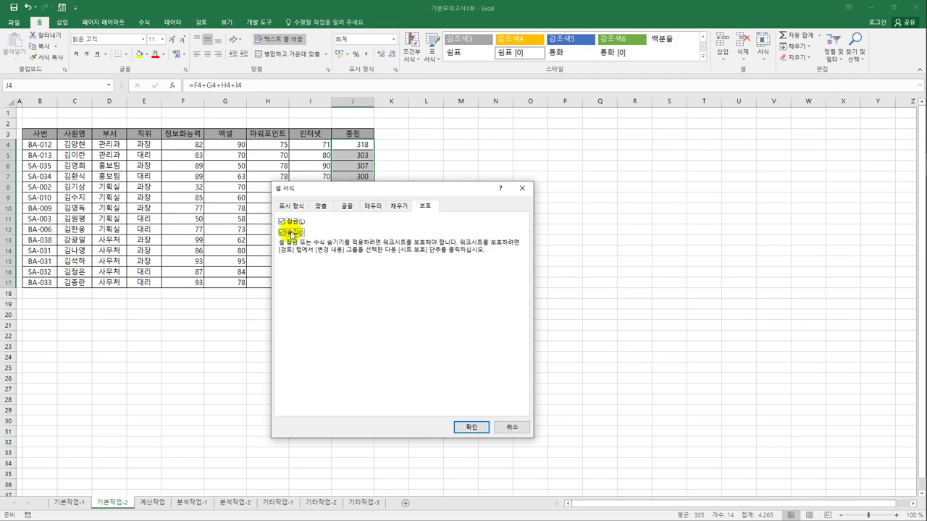
click(463, 427)
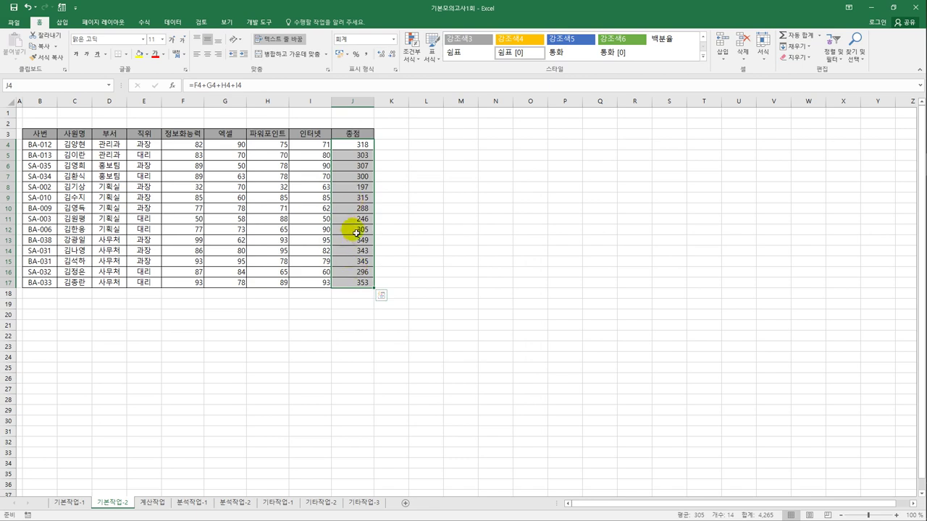
Protect the 기본작업-2 sheet without a password, allowing only selection of locked and unlocked cells, and check a 총점 cell's formula display.
click(361, 286)
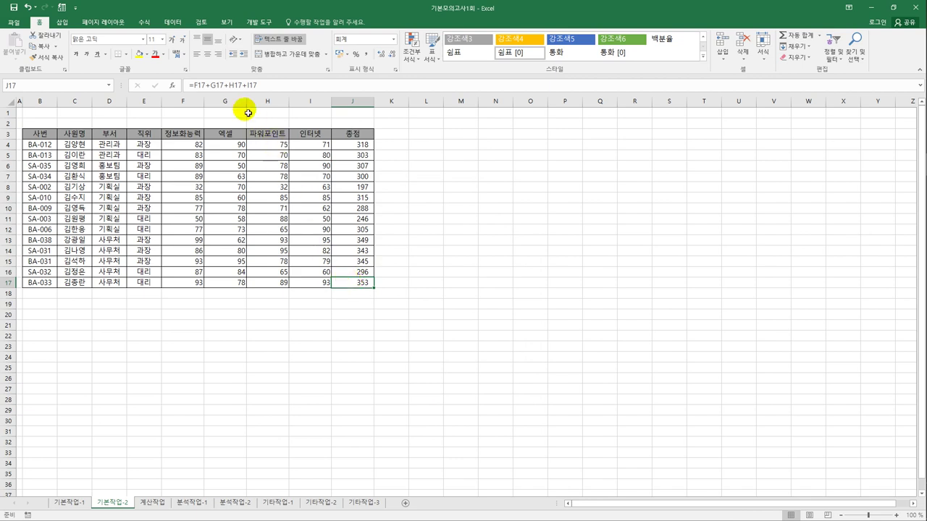
click(204, 24)
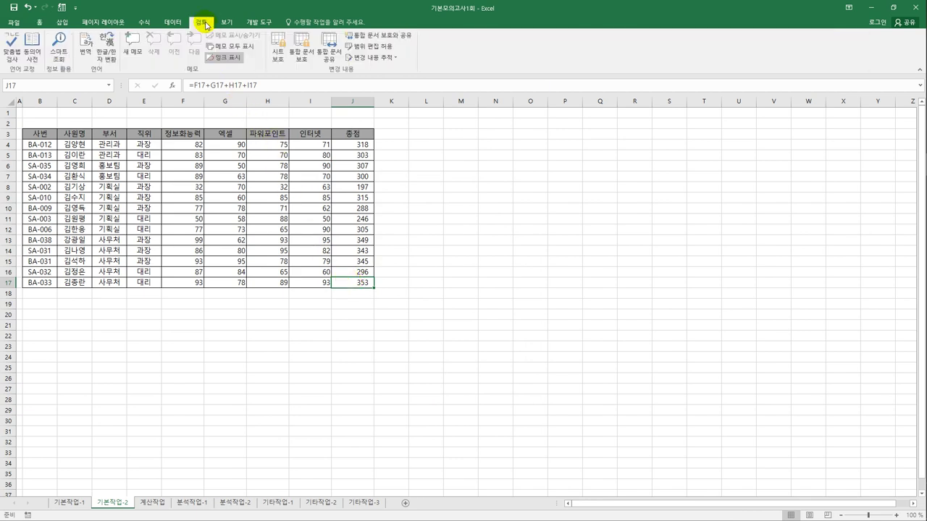
click(278, 58)
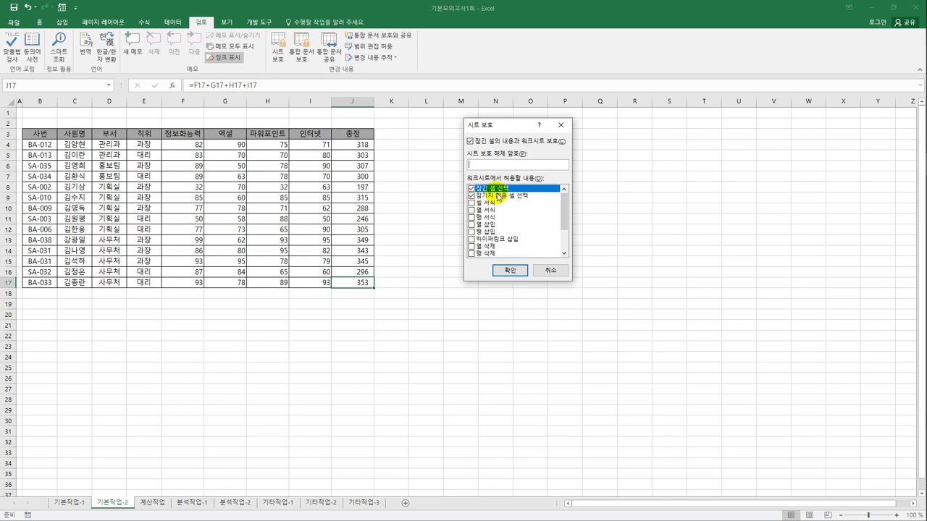
click(519, 279)
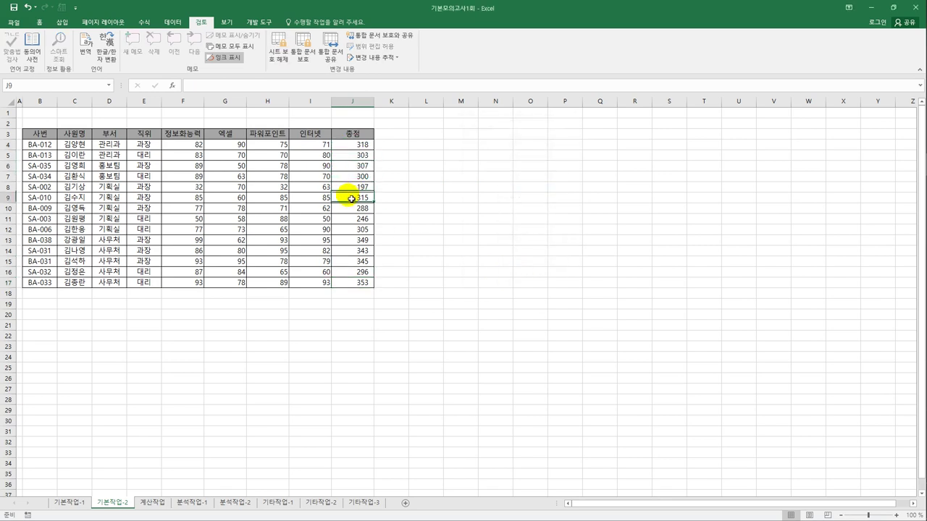
click(352, 240)
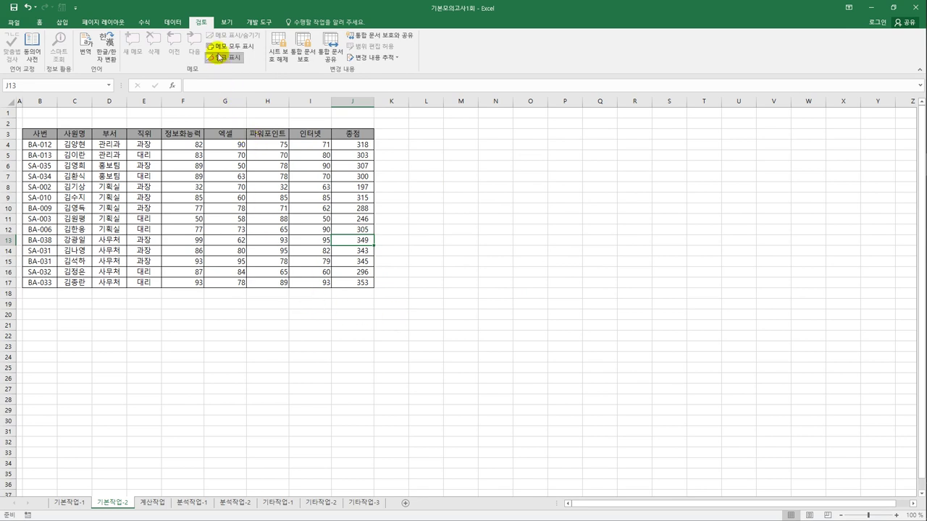
Show the 기본작업-2 sheet in page break preview at 100% zoom.
click(224, 23)
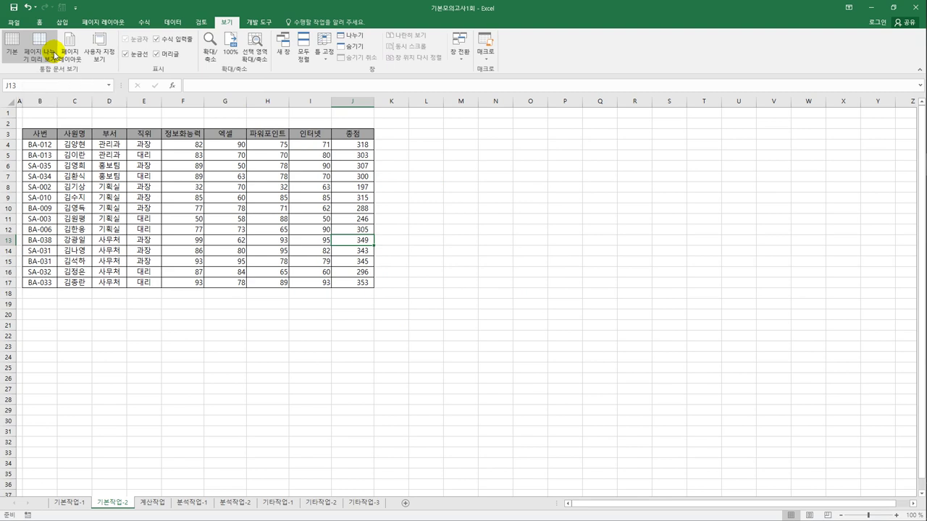
click(53, 52)
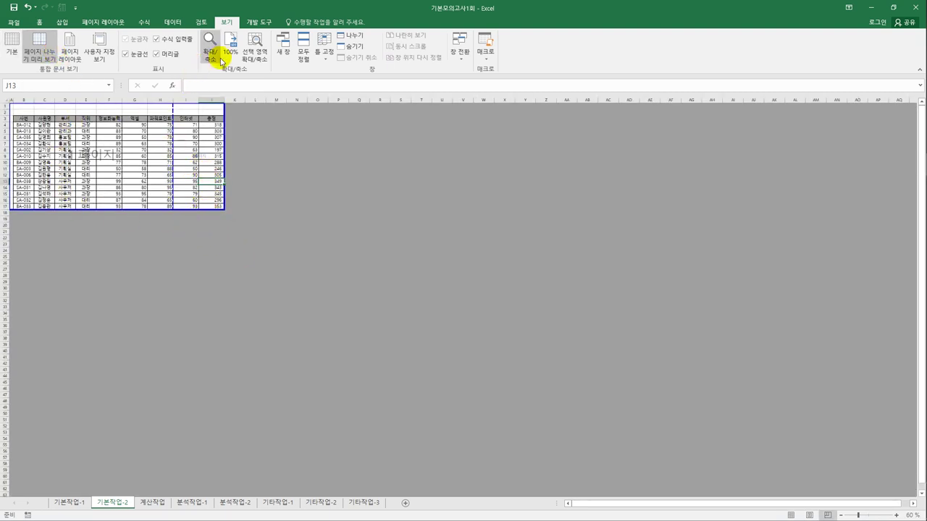
click(230, 47)
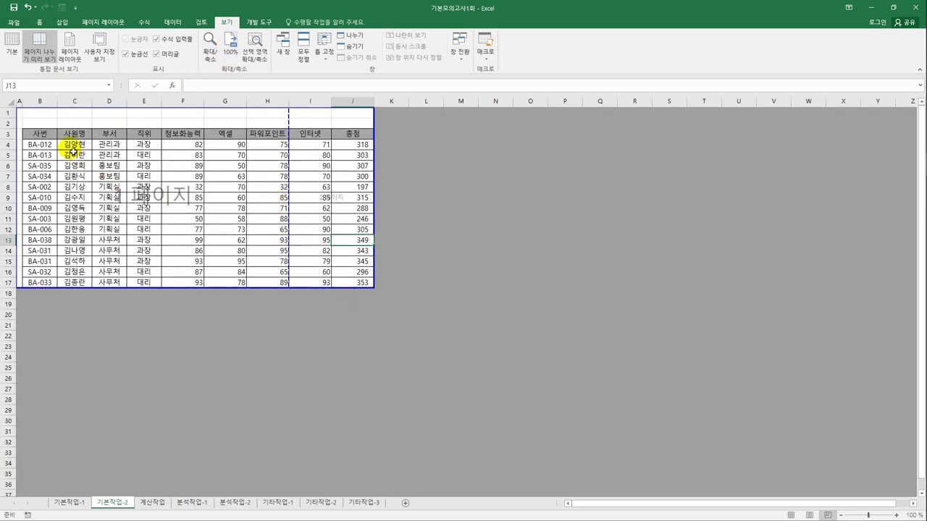
Limit the print area to B3:J17 and move the vertical page break past column J so the table fits on one page.
drag(50, 134, 369, 282)
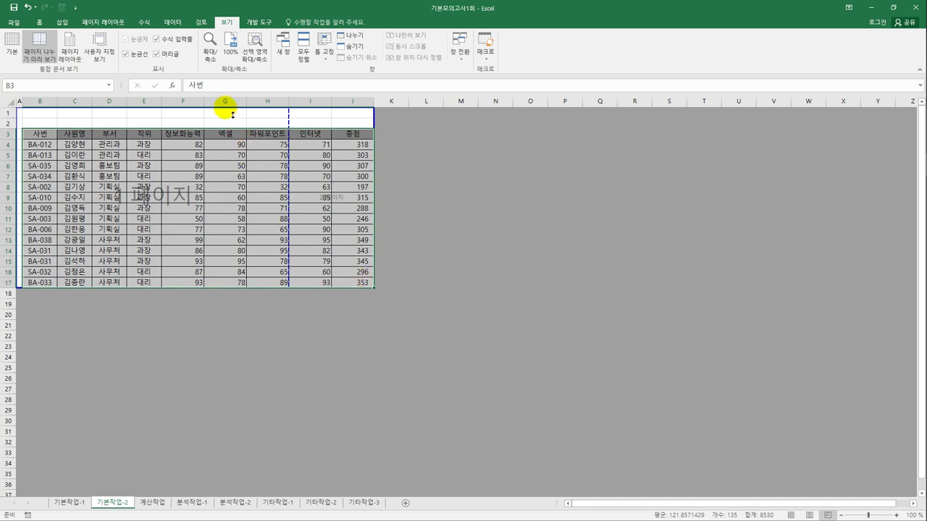
drag(233, 110, 233, 130)
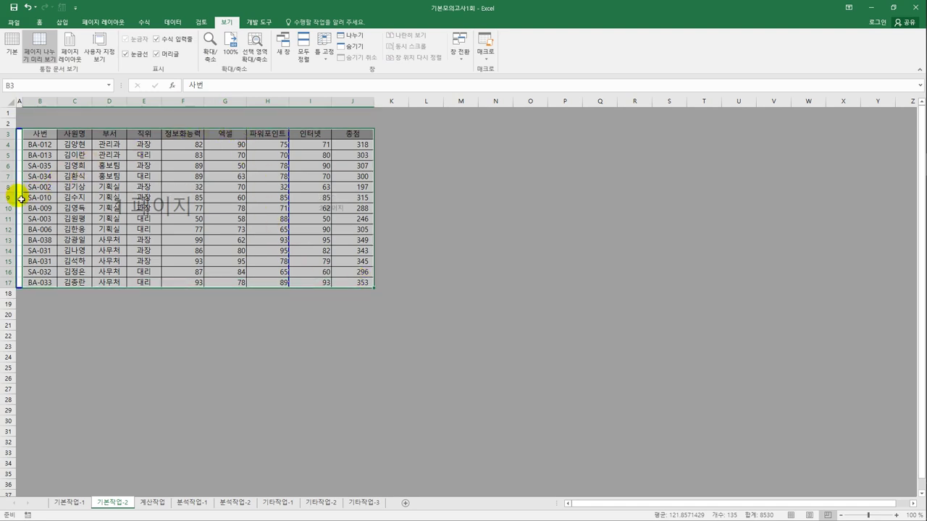
drag(21, 197, 22, 198)
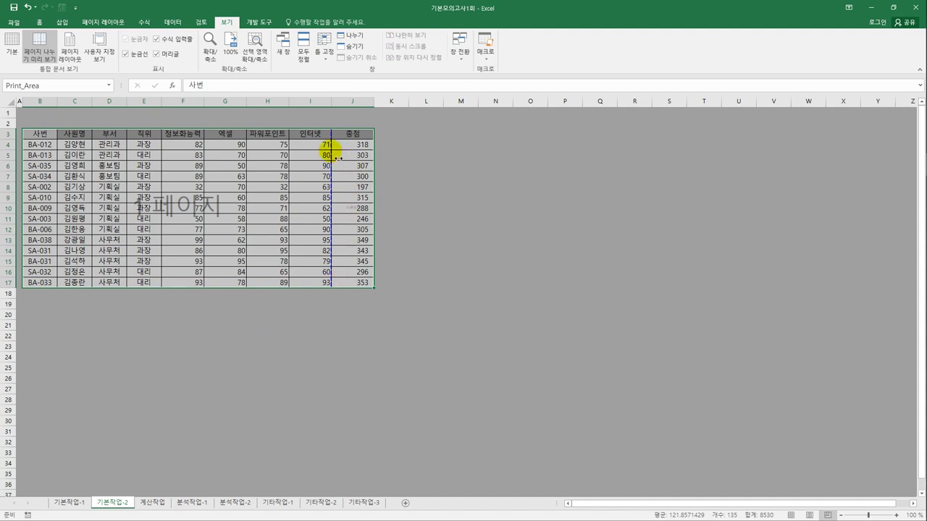
drag(338, 157, 380, 156)
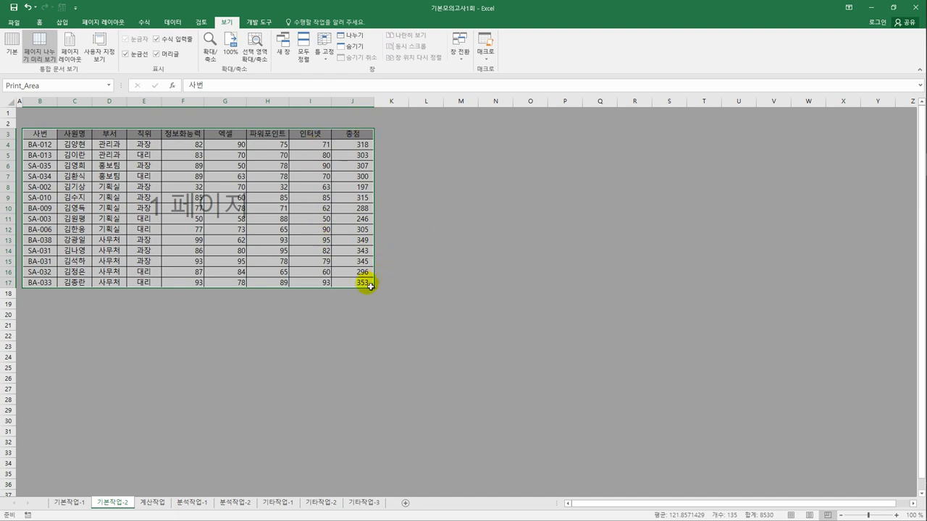
On the 계산작업 sheet, start a SUM formula in C3 with the department condition ($B$14:$B$38=B3.
click(161, 508)
click(119, 146)
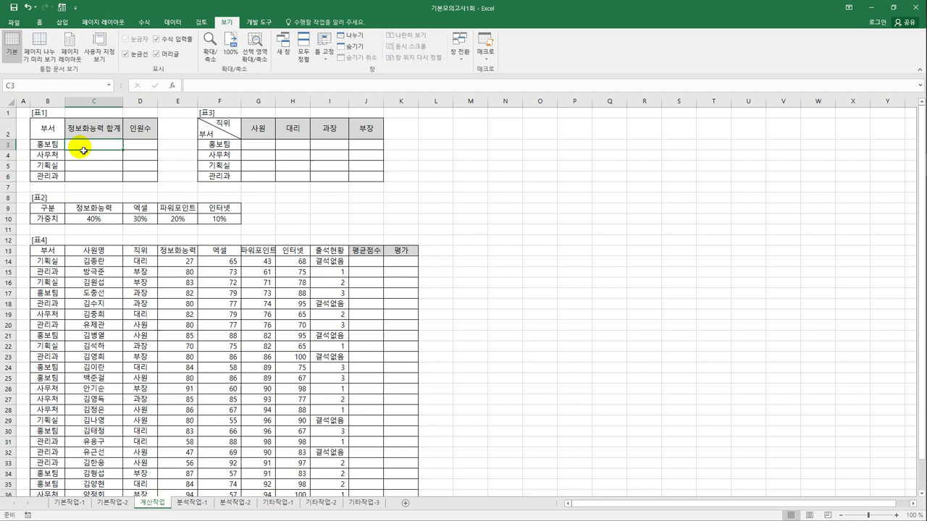
text(=)
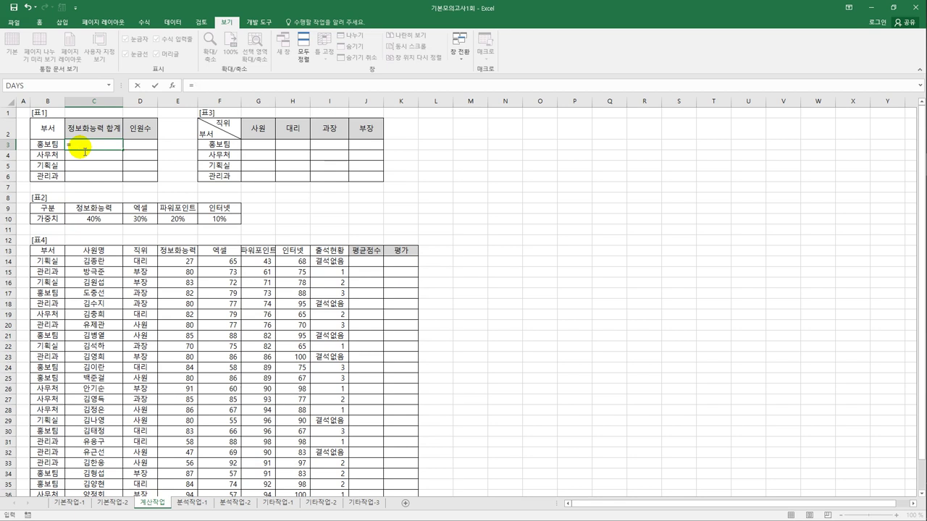
text(sum()
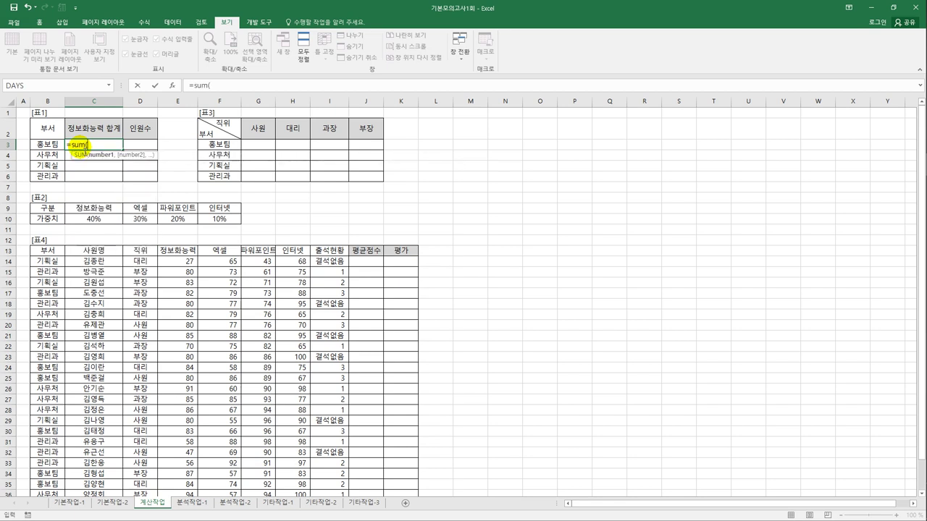
text(()
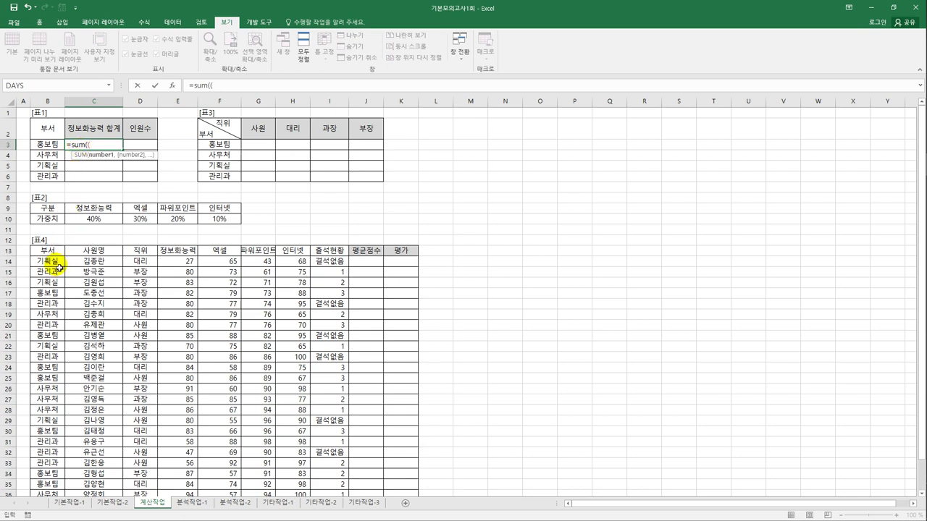
drag(58, 266, 45, 468)
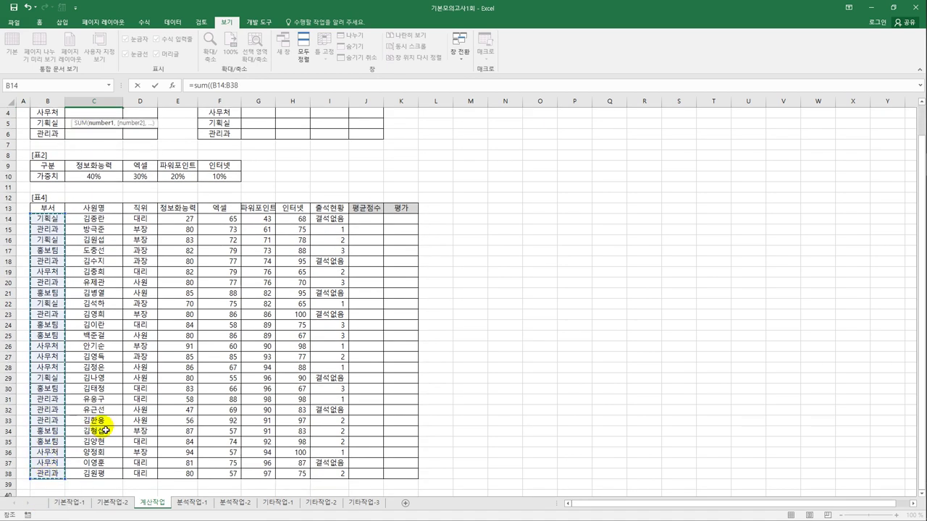
key(F4)
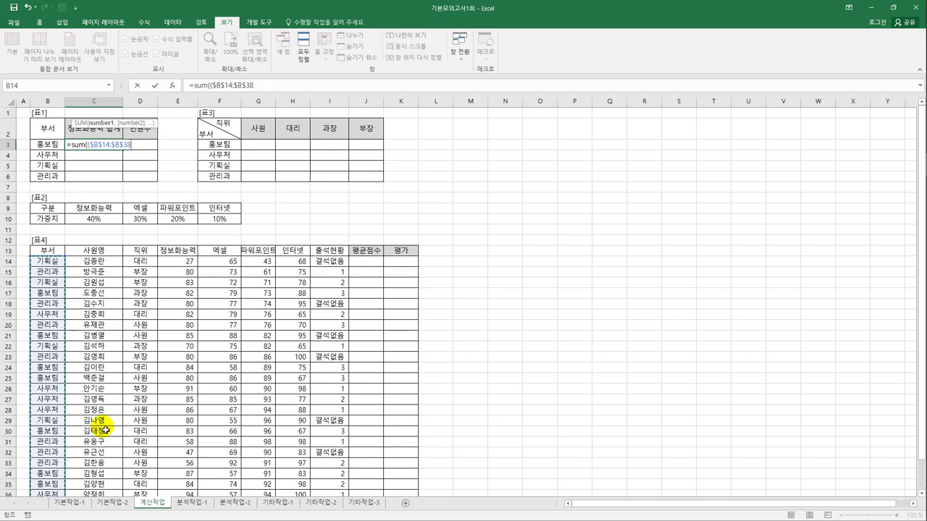
text(=)
click(58, 145)
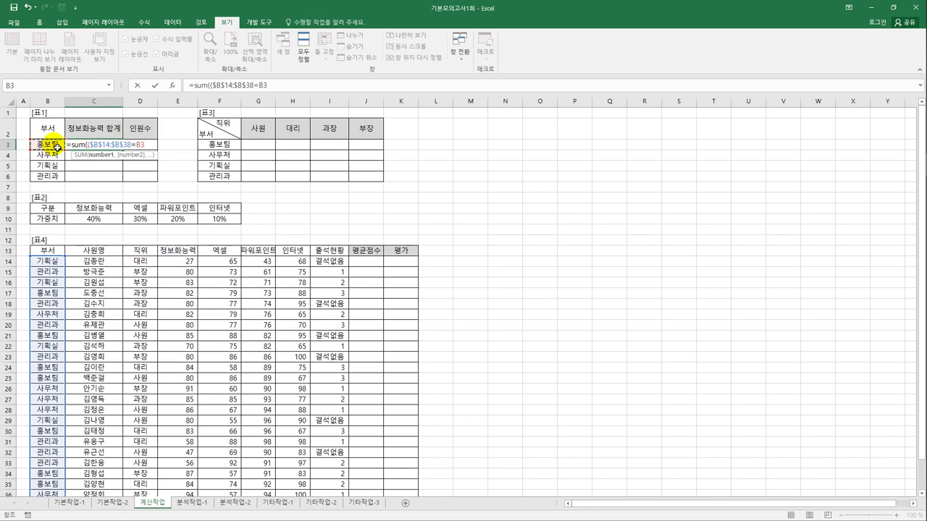
Multiply the C3 condition by $E$14:$E$38, enter it as an array formula, and fill it down to C6.
text()*)
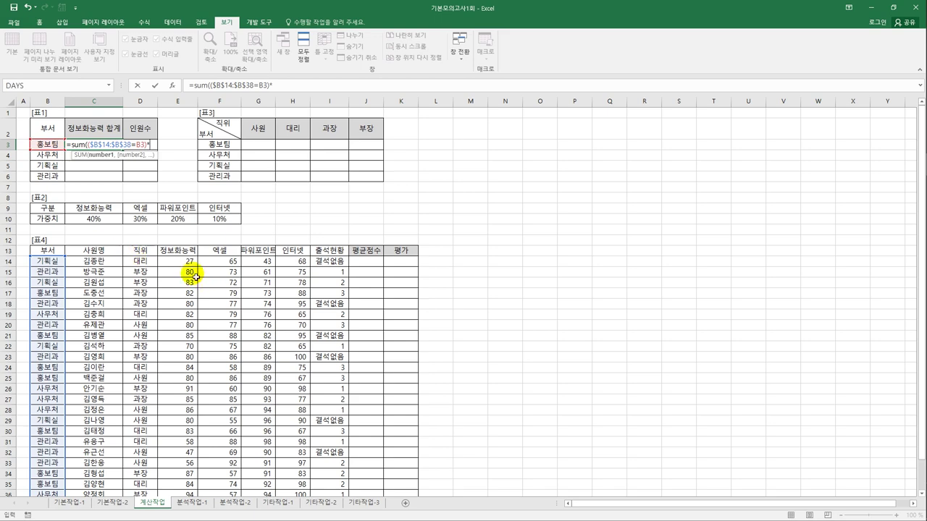
drag(192, 267, 187, 485)
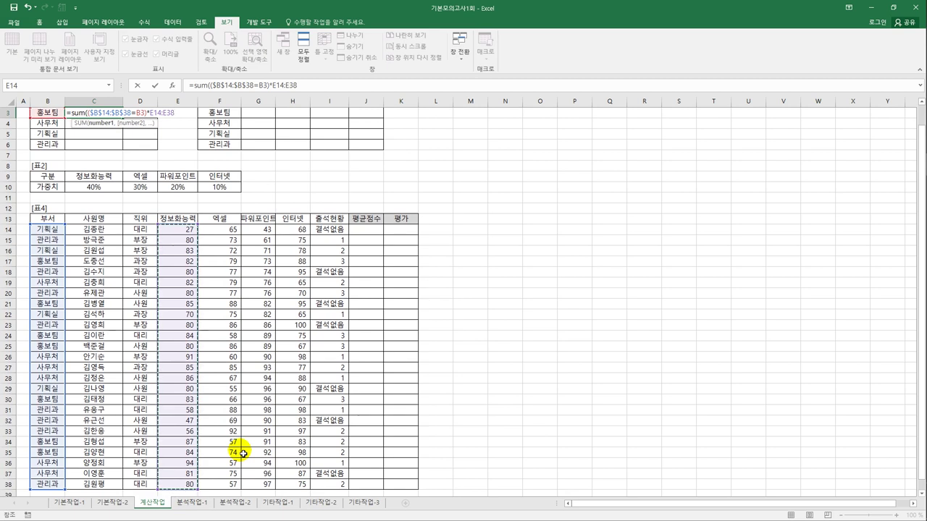
key(F4)
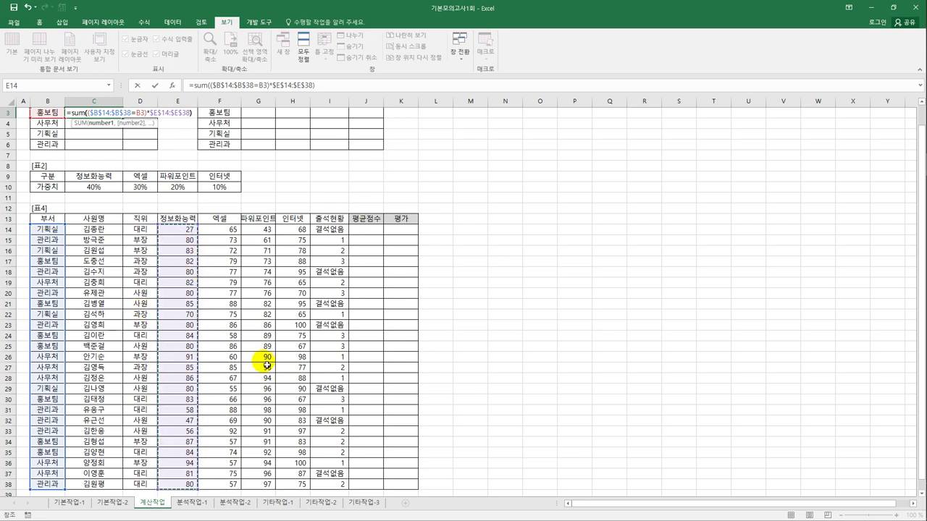
text())
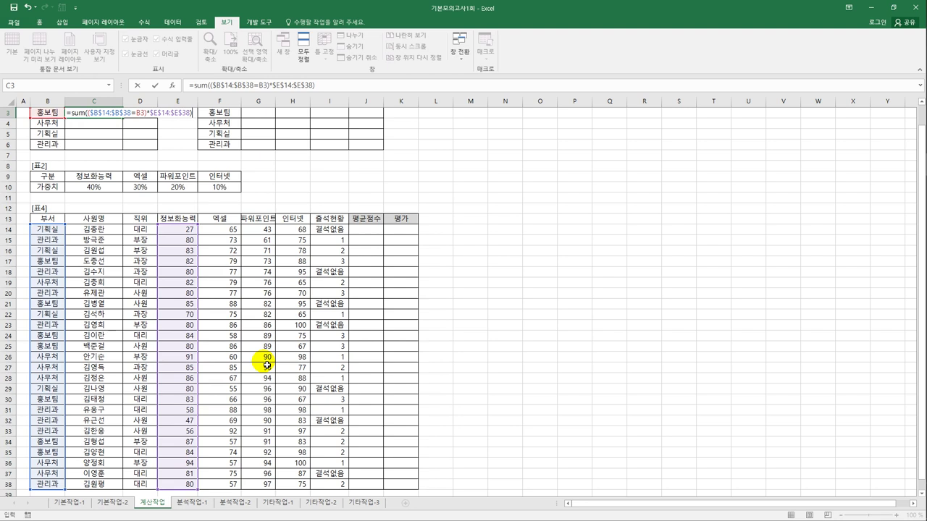
key(ctrl+shift+Return)
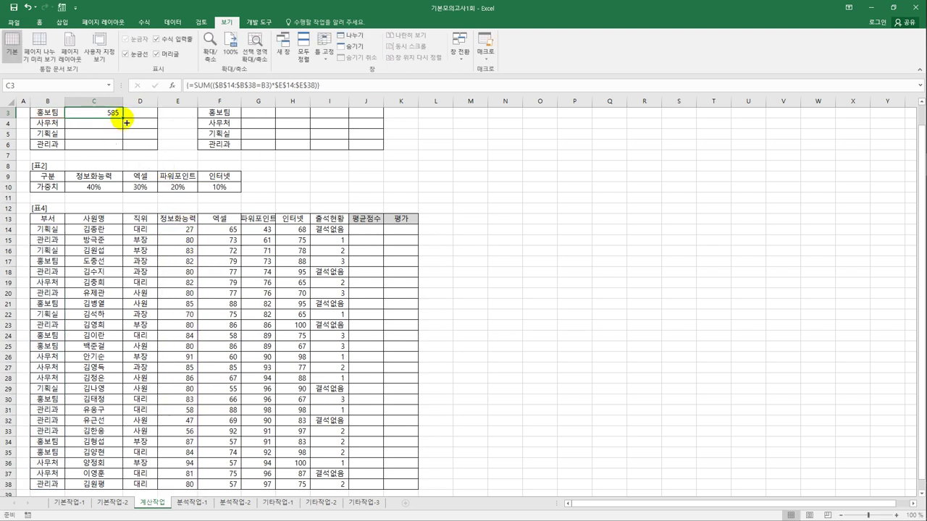
drag(122, 118, 124, 149)
scroll(136, 227, up, 1)
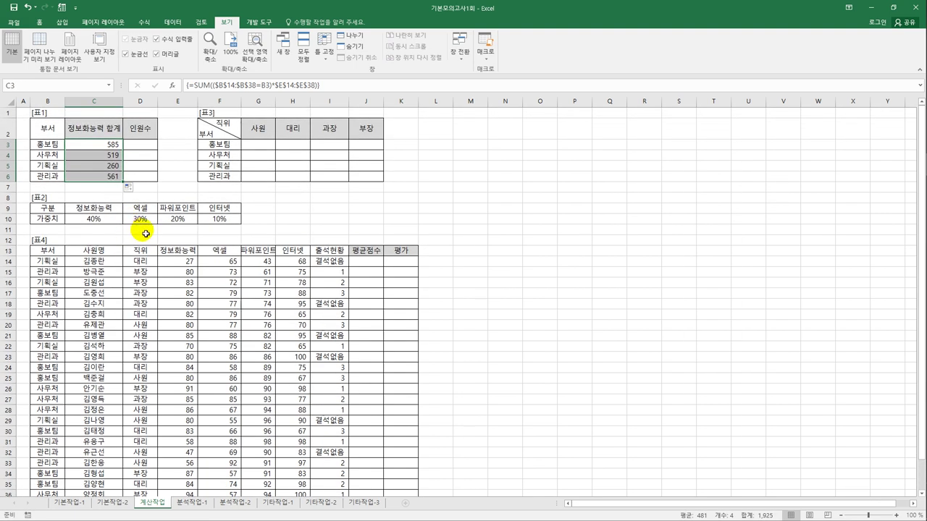
Start the 인원수 formula in D3 as =sum(if(($B$14:$B$38=B3 using an absolute department range.
click(147, 146)
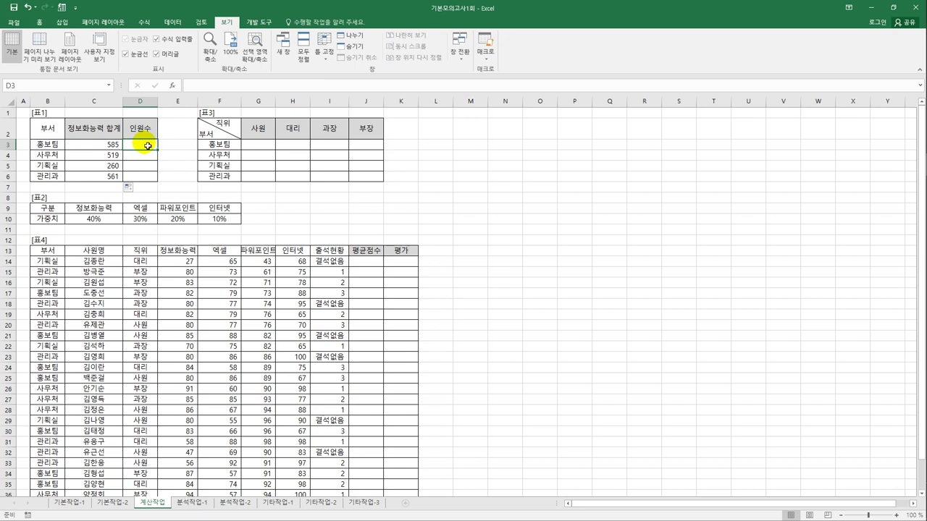
text(=)
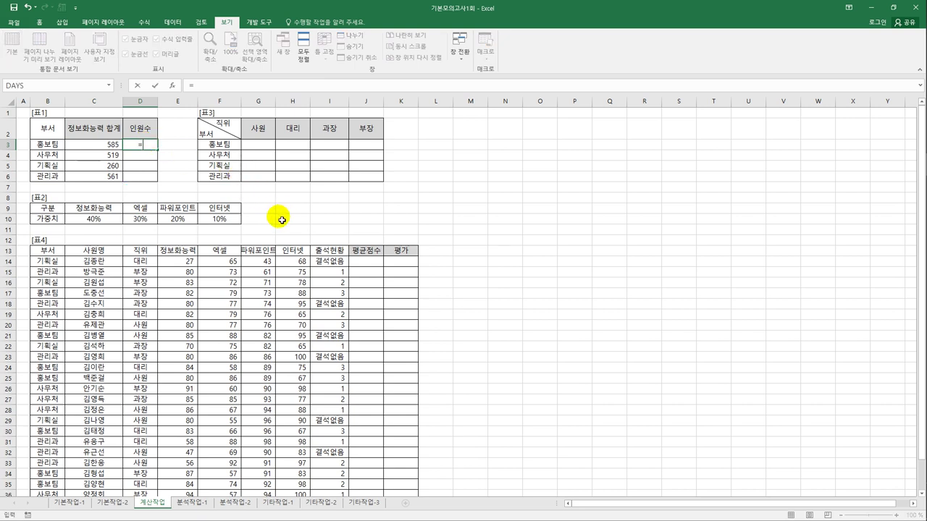
text(sum()
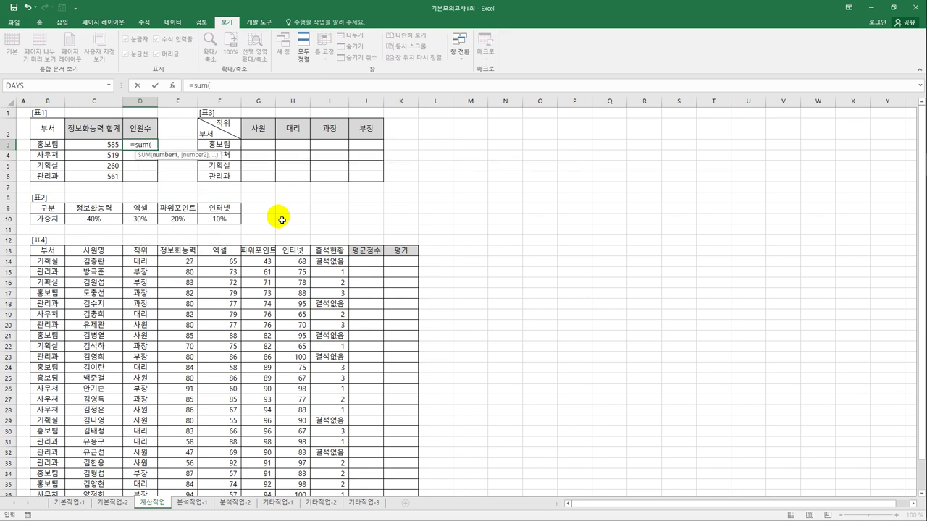
text(if()
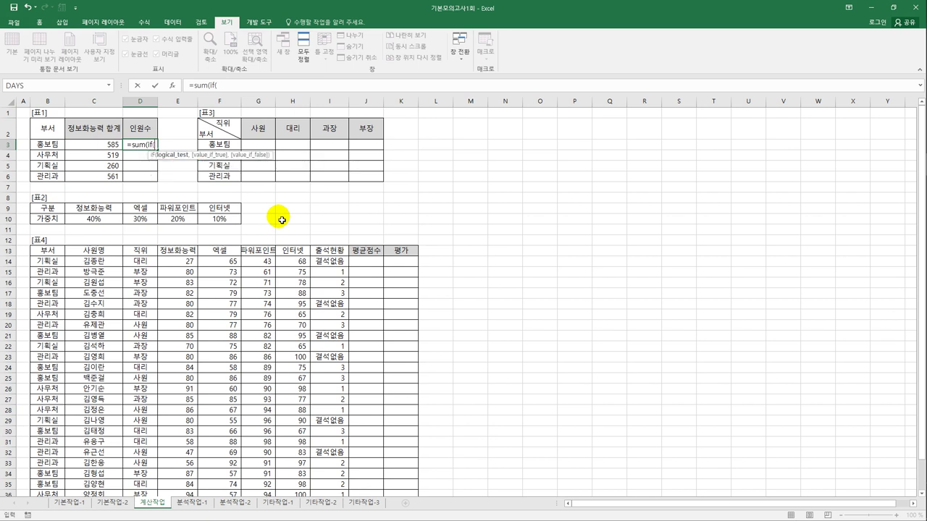
text(()
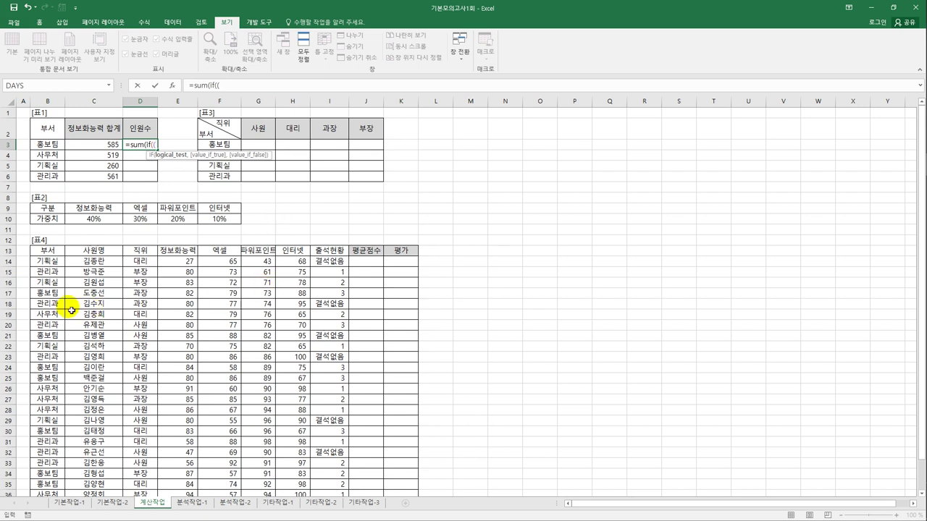
drag(46, 262, 55, 485)
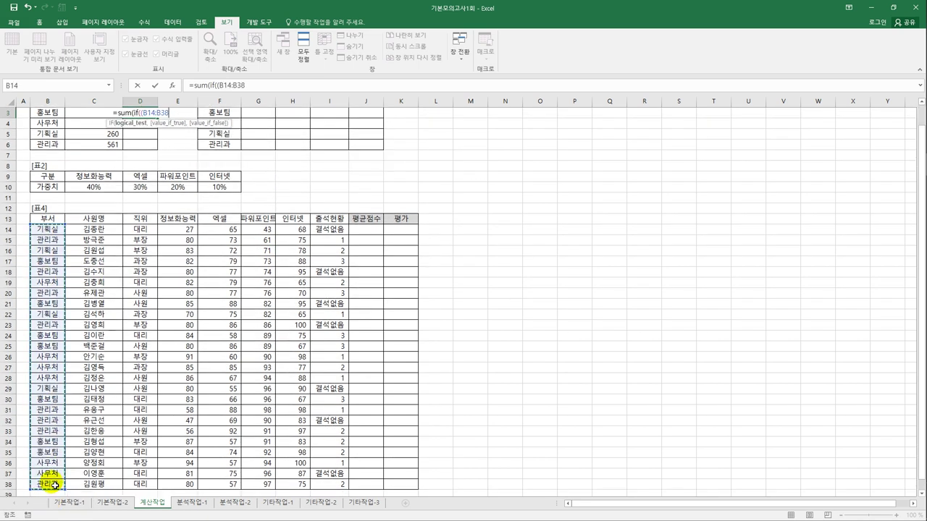
key(F4)
text(=)
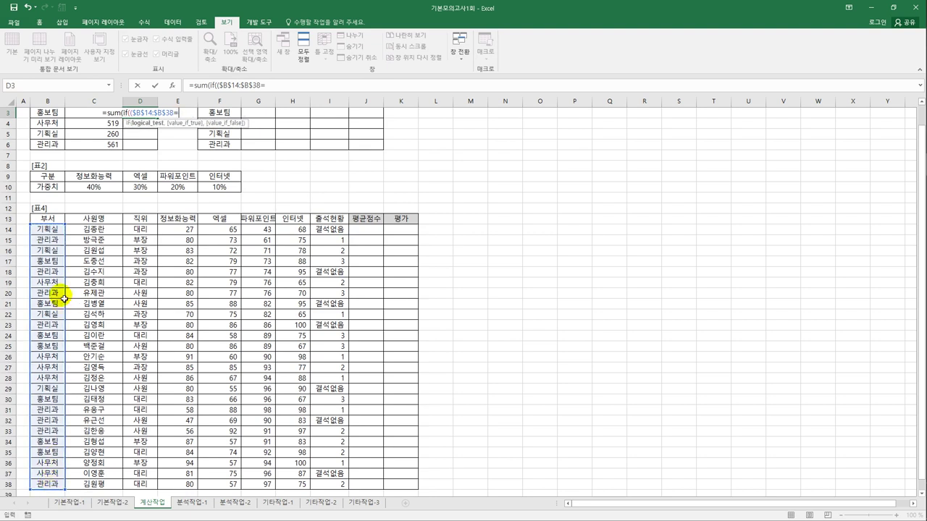
click(54, 115)
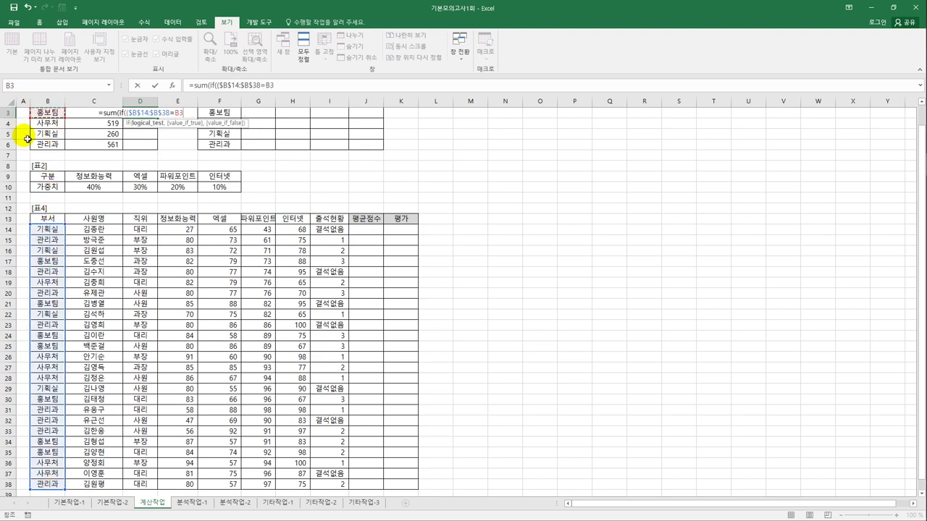
Complete the D3 formula with IF results 1 and 0 and the suffix &"명", and try to enter it as an array formula.
text(,)
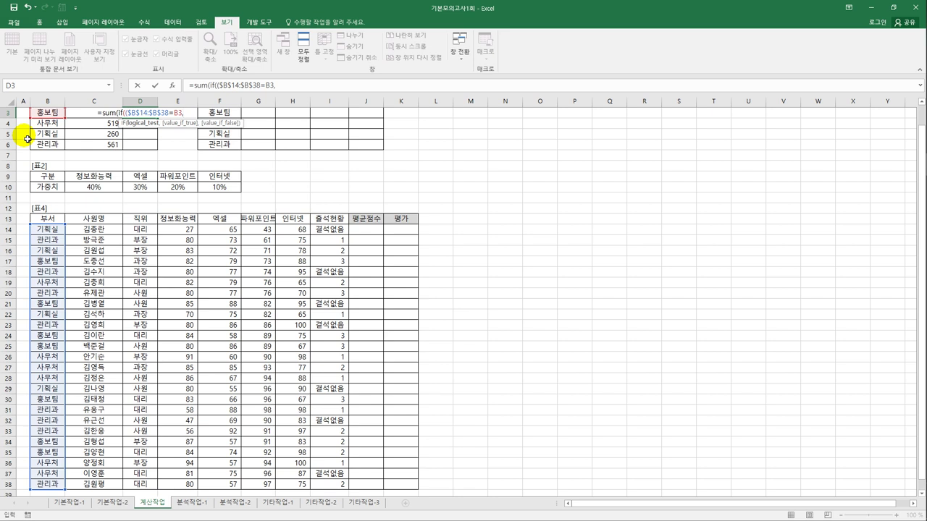
text(1,0)
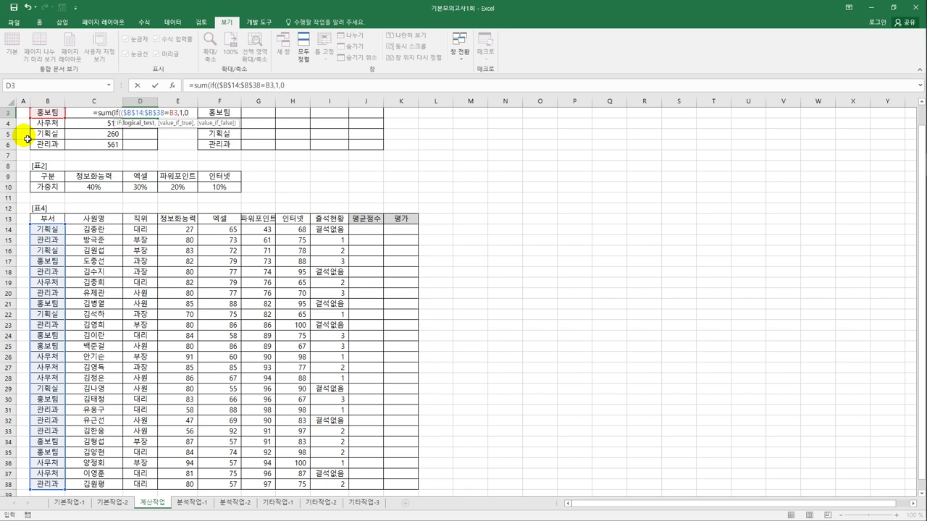
text())
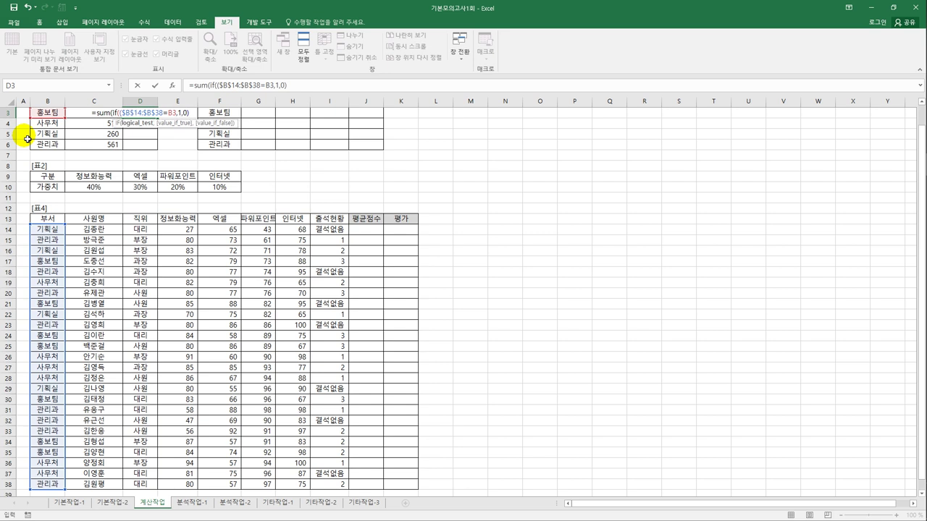
text()&)
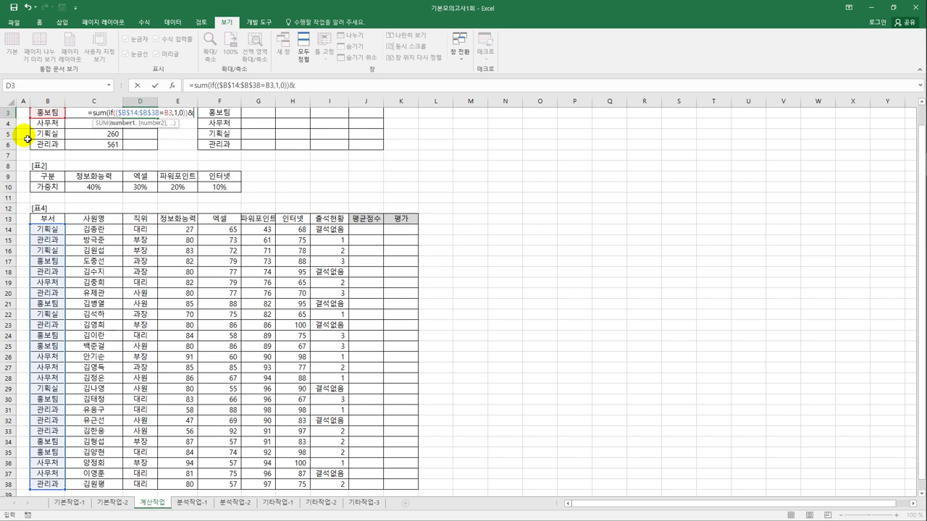
text(")
text(명)
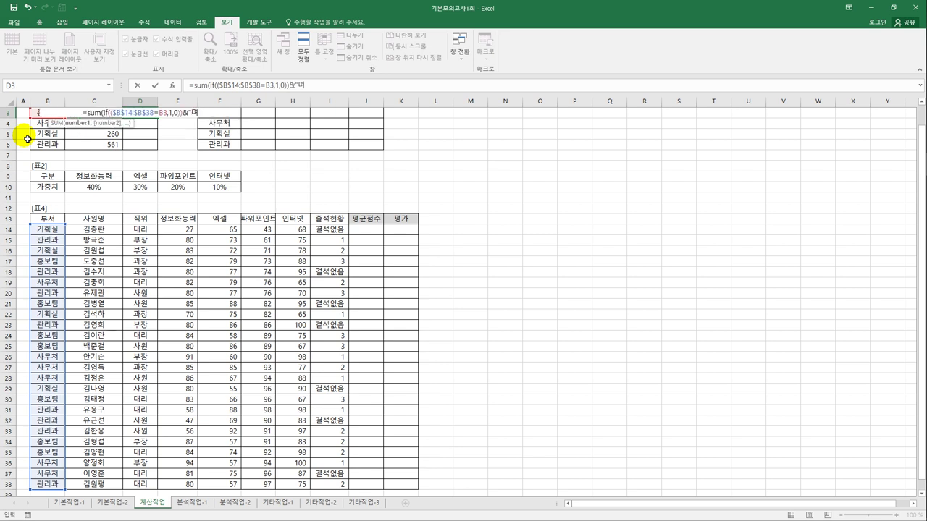
text(")
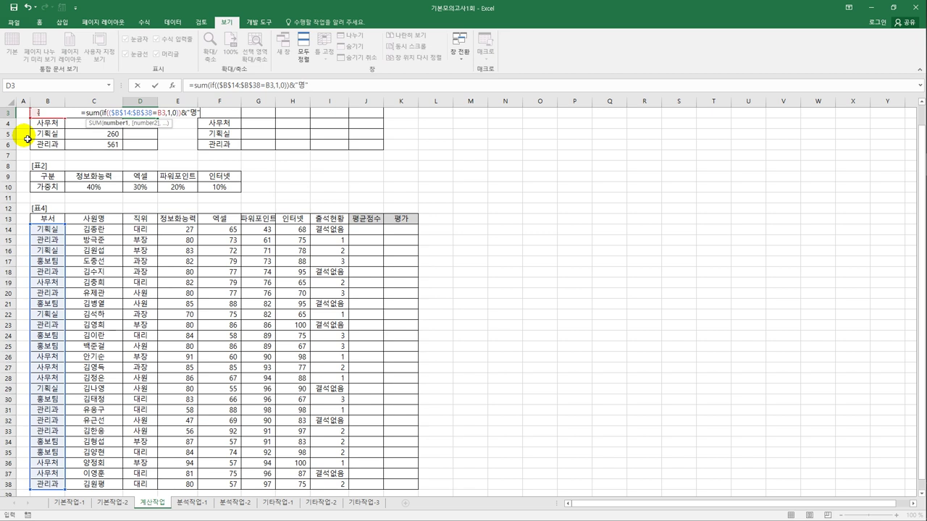
key(ctrl+shift+Return)
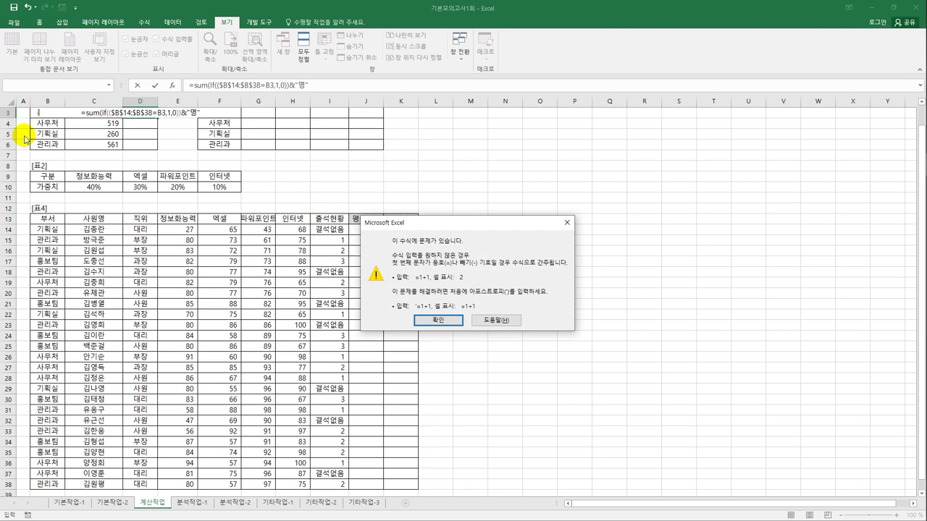
click(451, 321)
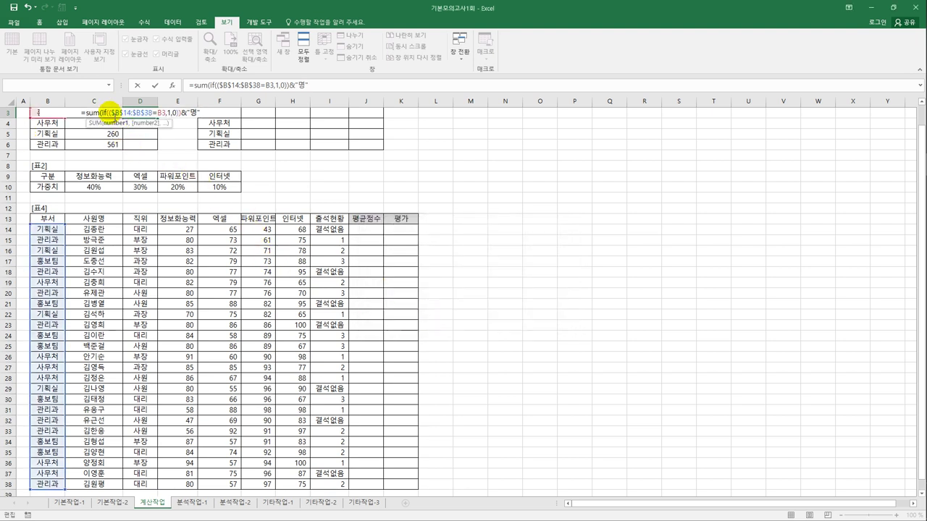
Remove the extra opening parenthesis after IF in D3 and enter =SUM(IF($B$14:$B$38=B3,1,0))&"명" as an array formula.
click(112, 113)
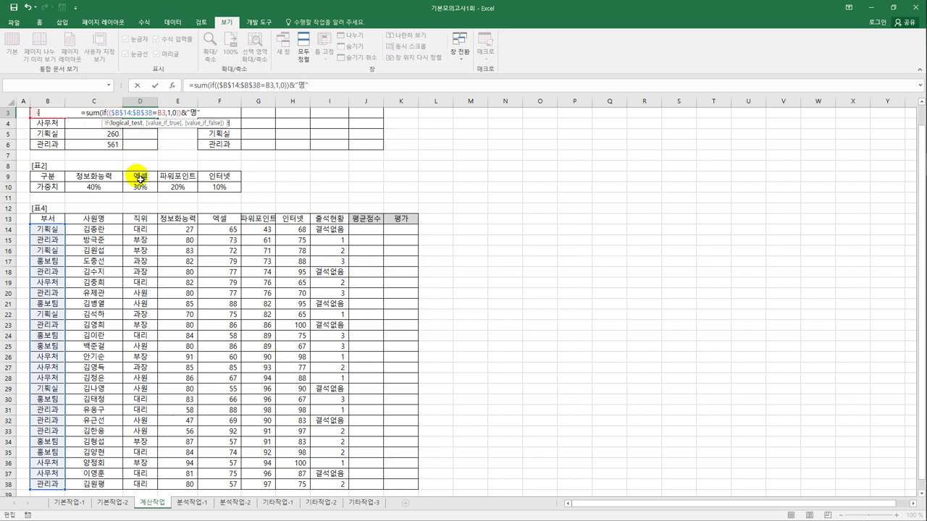
key(BackSpace)
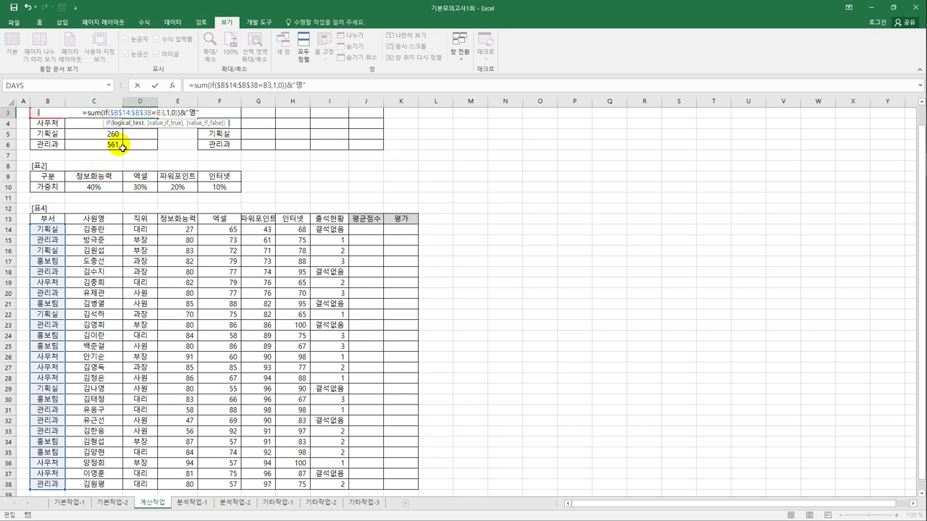
drag(110, 113, 177, 113)
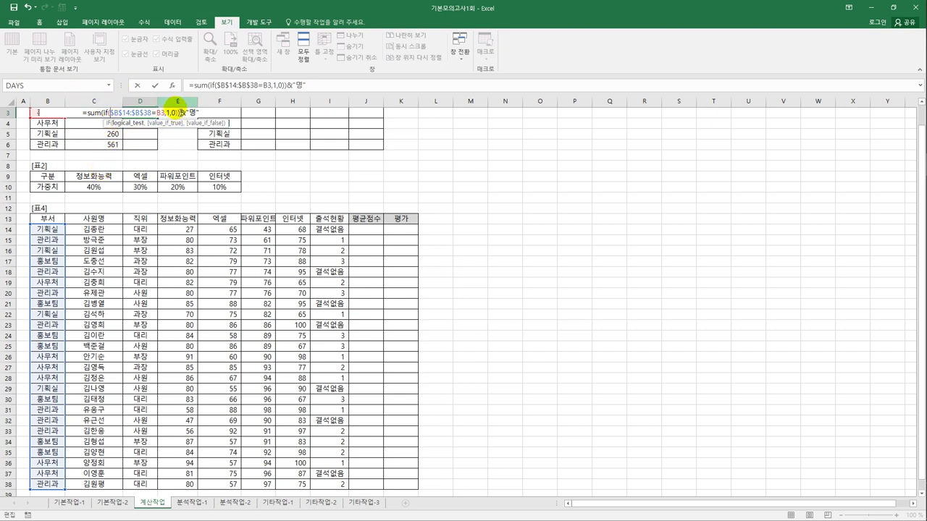
click(192, 119)
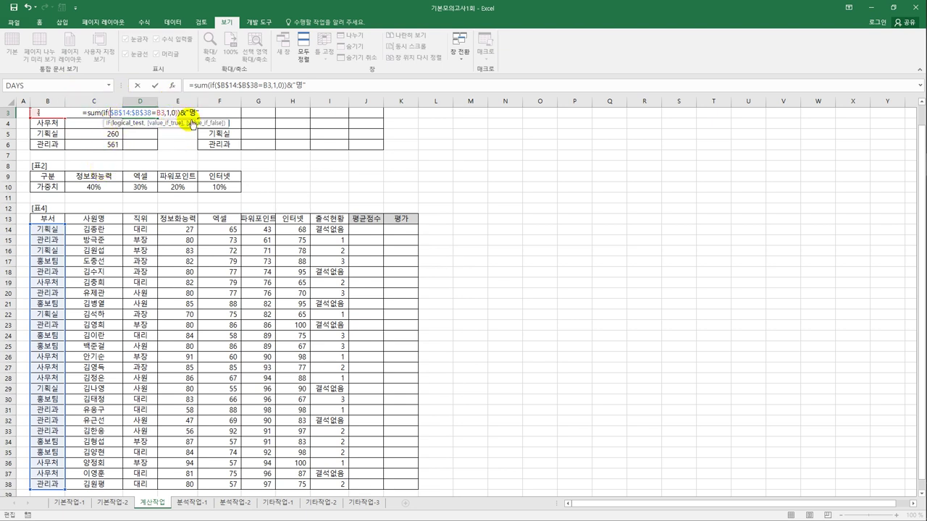
click(208, 114)
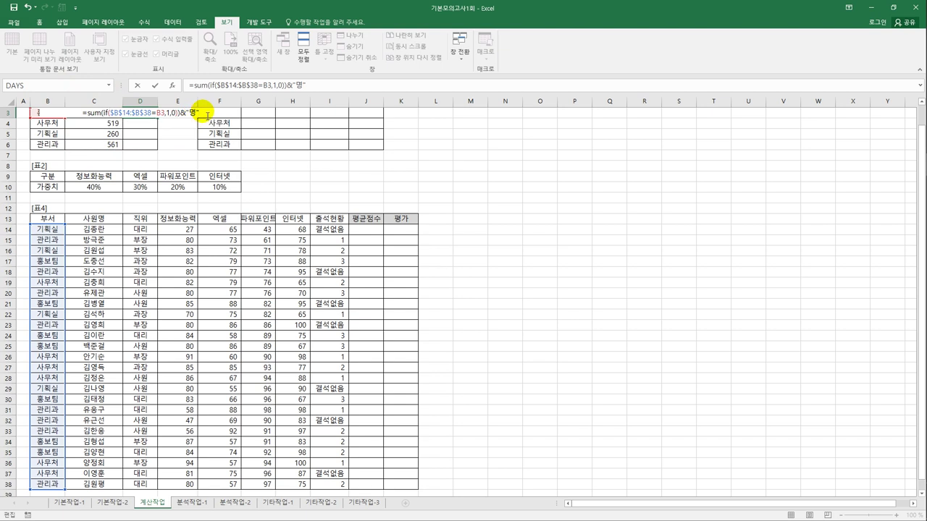
key(ctrl+shift+Return)
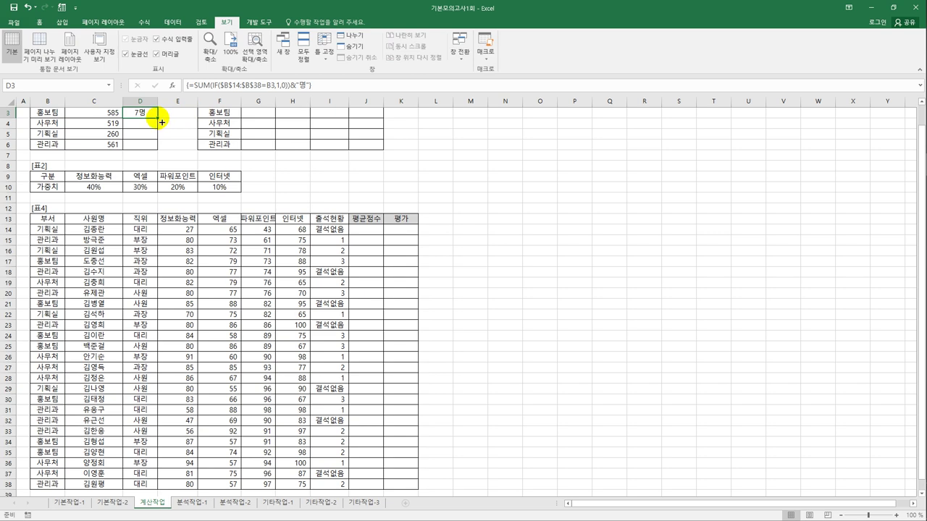
Fill the 인원수 formula from D3 down to D6.
drag(158, 118, 159, 145)
scroll(153, 161, up, 1)
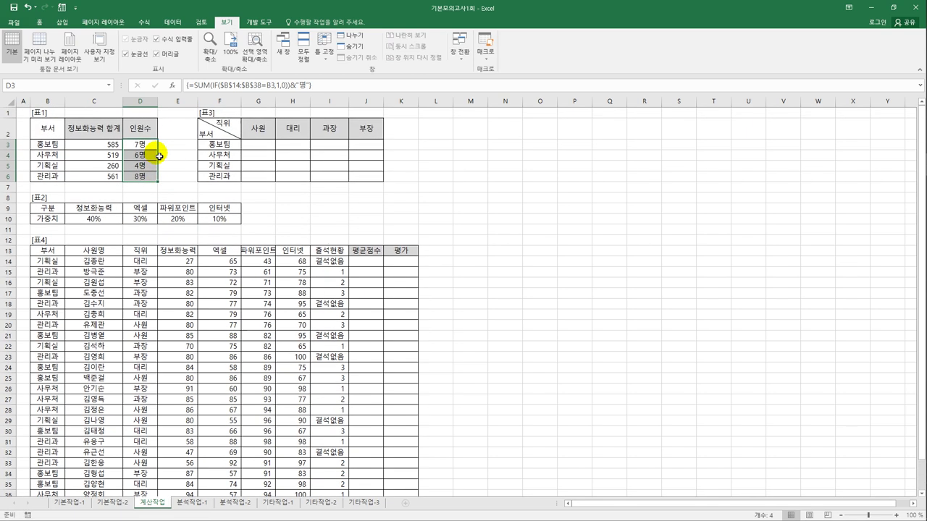
click(150, 147)
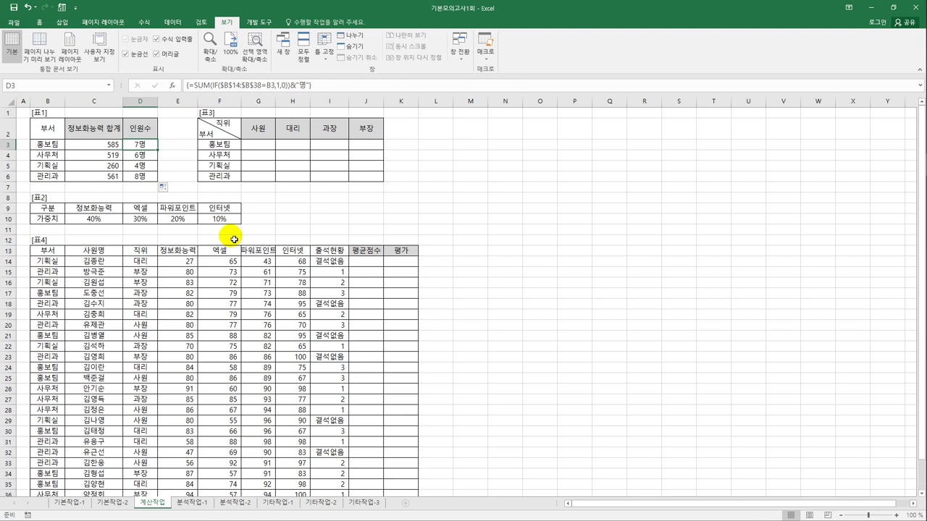
Start the 평균점수 formula in J14 with SUMPRODUCT, using the score range E14:H14 as the first array.
click(362, 265)
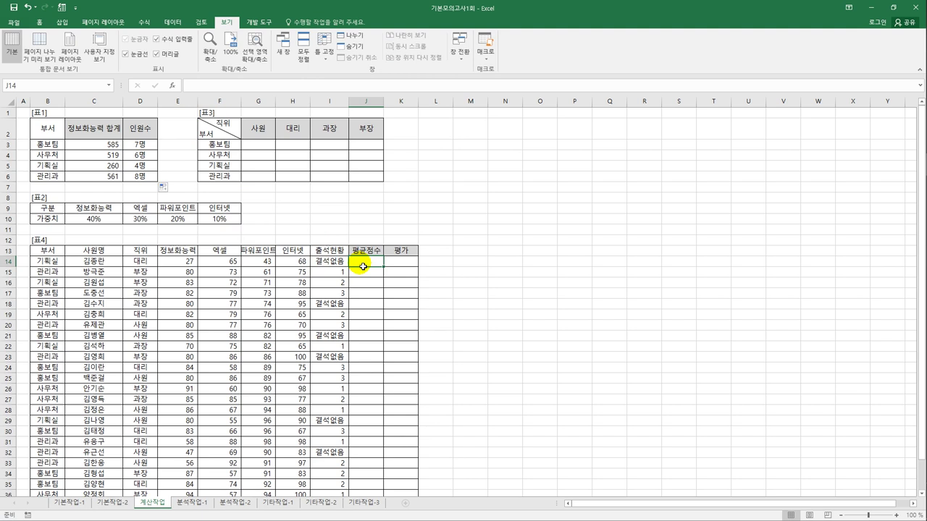
click(188, 265)
drag(187, 266, 291, 268)
drag(108, 218, 228, 220)
click(365, 265)
text(=)
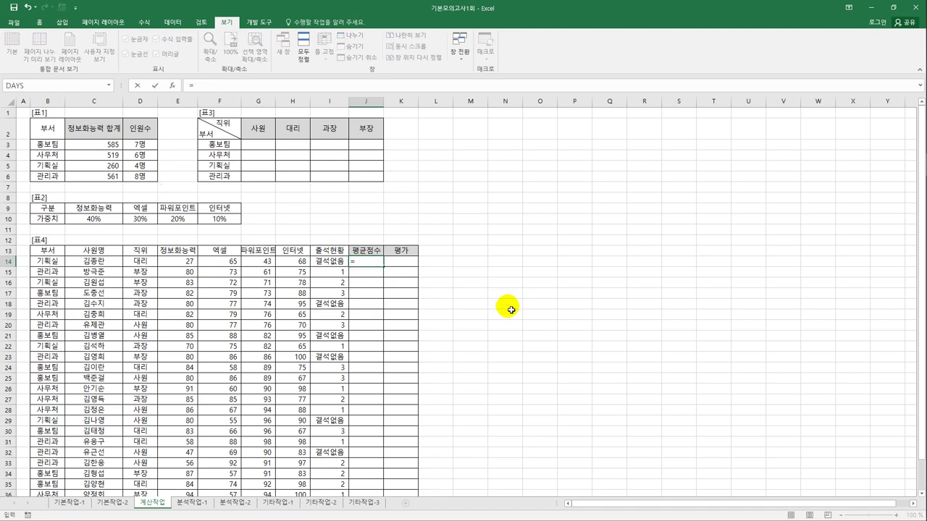
text(sump)
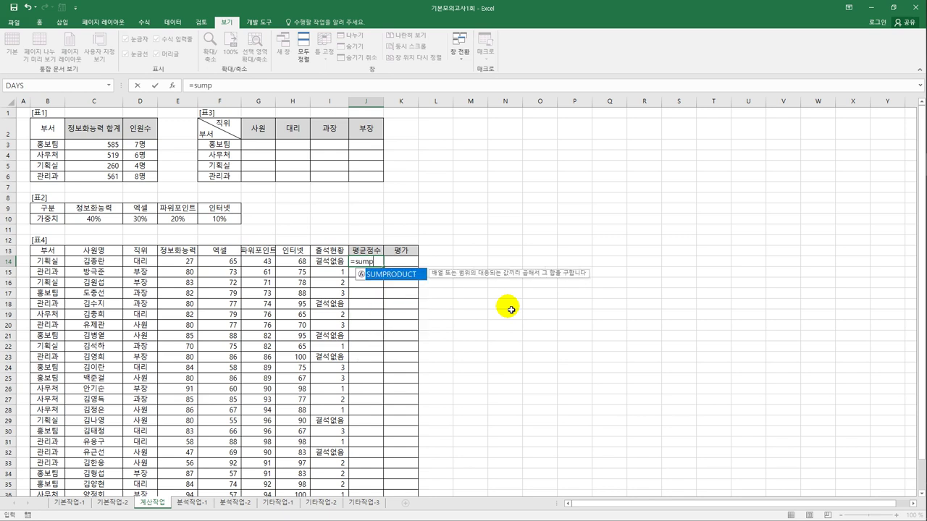
key(Tab)
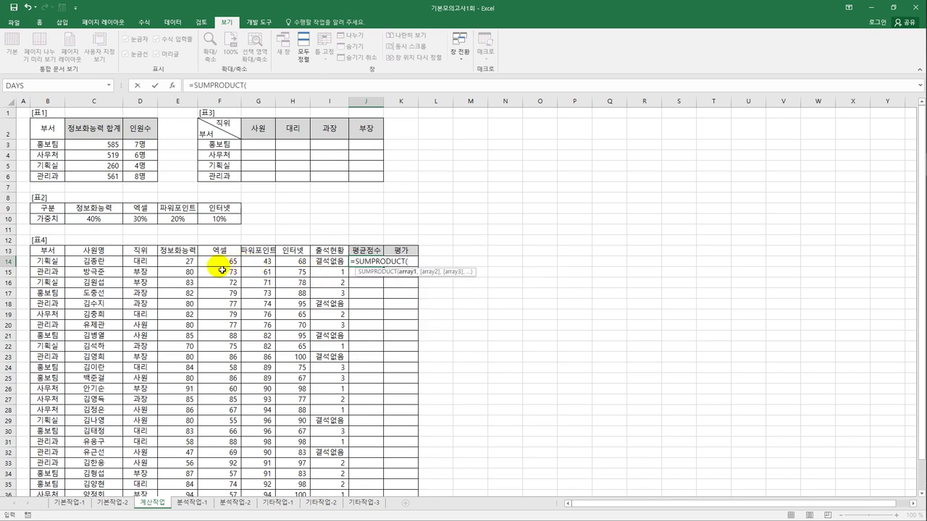
drag(188, 260, 304, 274)
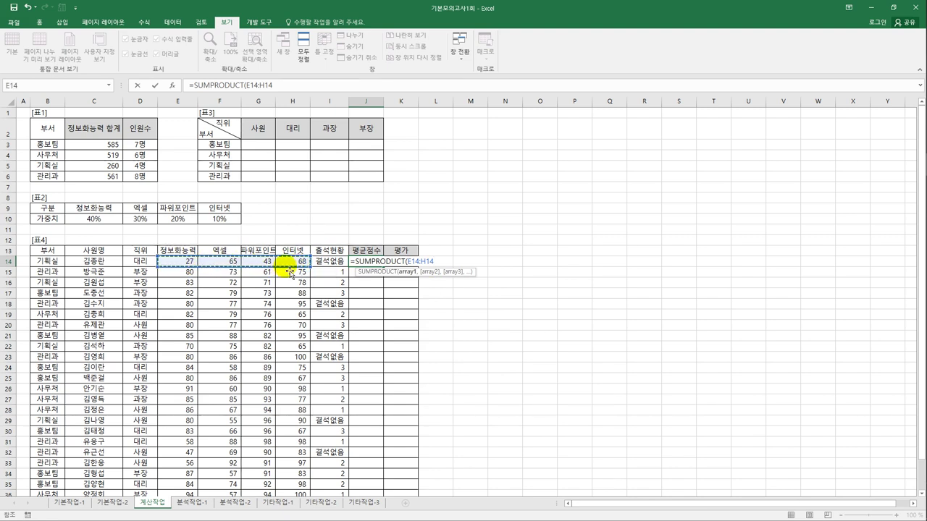
Add the absolute 가중치 range $C$10:$F$10 as the second SUMPRODUCT array in J14, enter the formula and fill it down the 평균점수 column.
text(,)
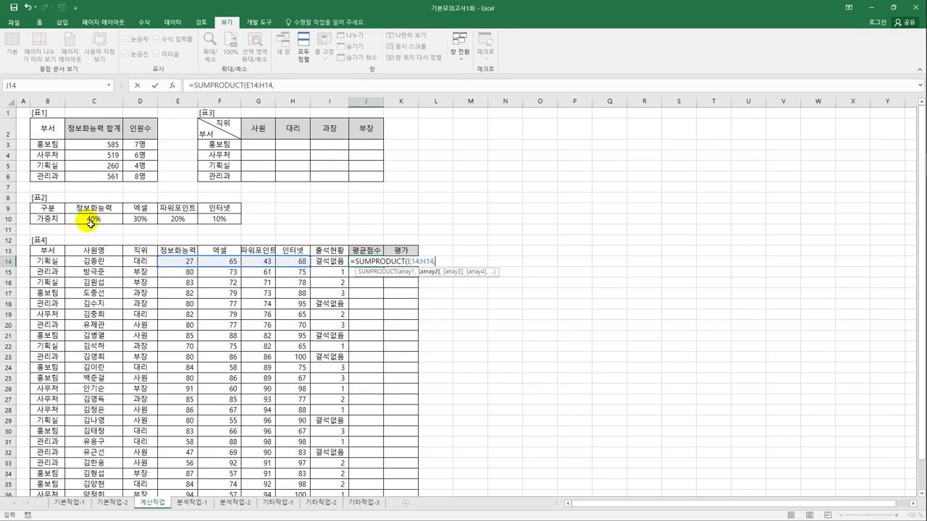
drag(87, 220, 212, 228)
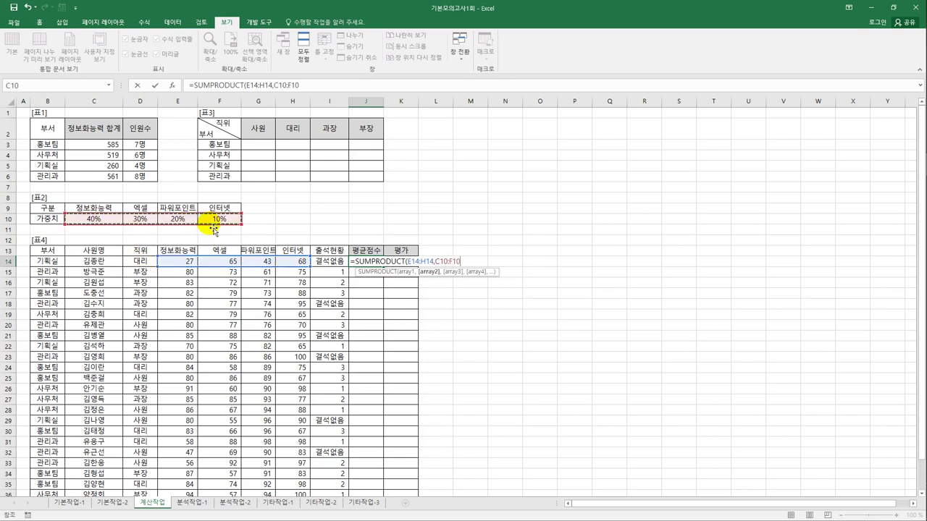
key(F4)
key(Return)
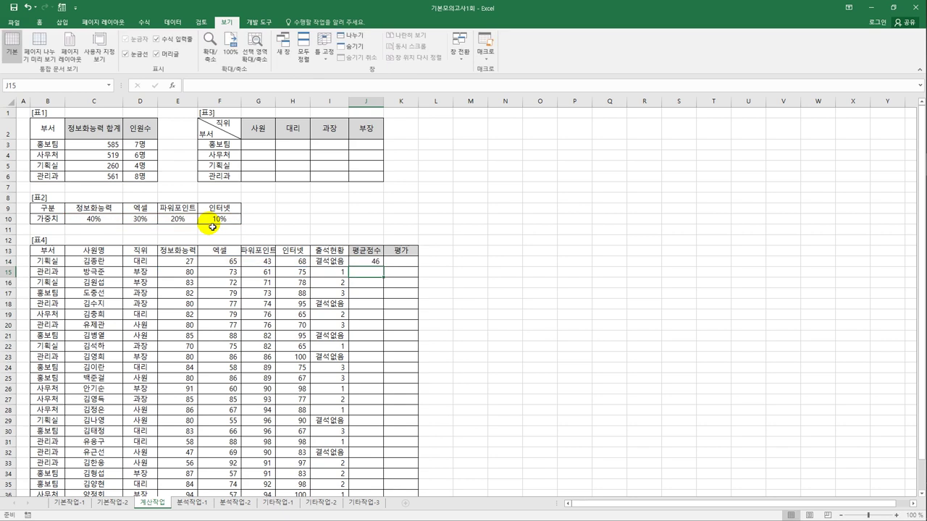
key(Up)
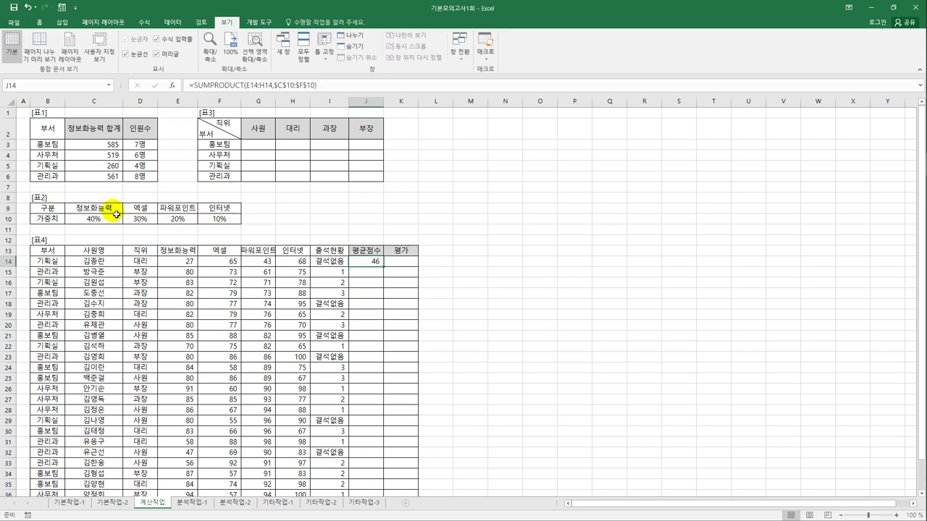
drag(387, 270, 387, 270)
double_click(387, 270)
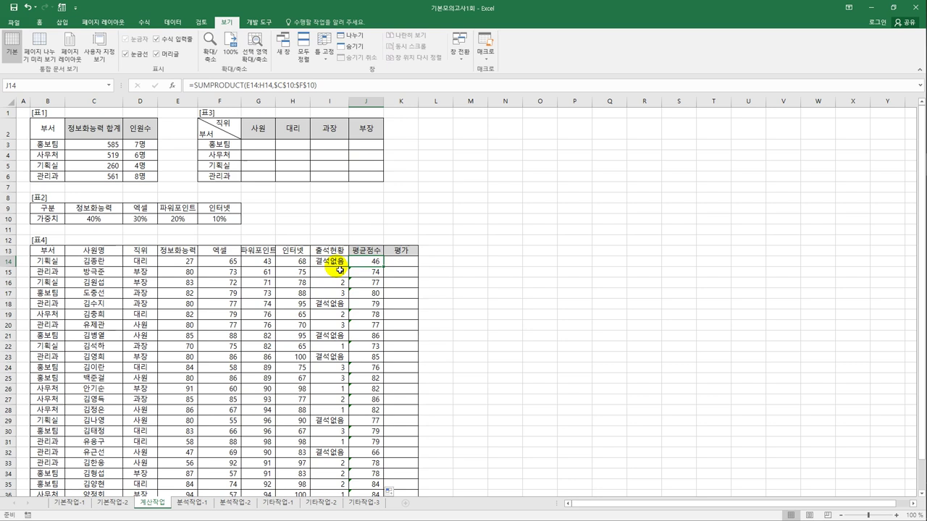
Extend the J14 formula after SUMPRODUCT with -IF(ISERROR( to begin the absence deduction.
click(340, 273)
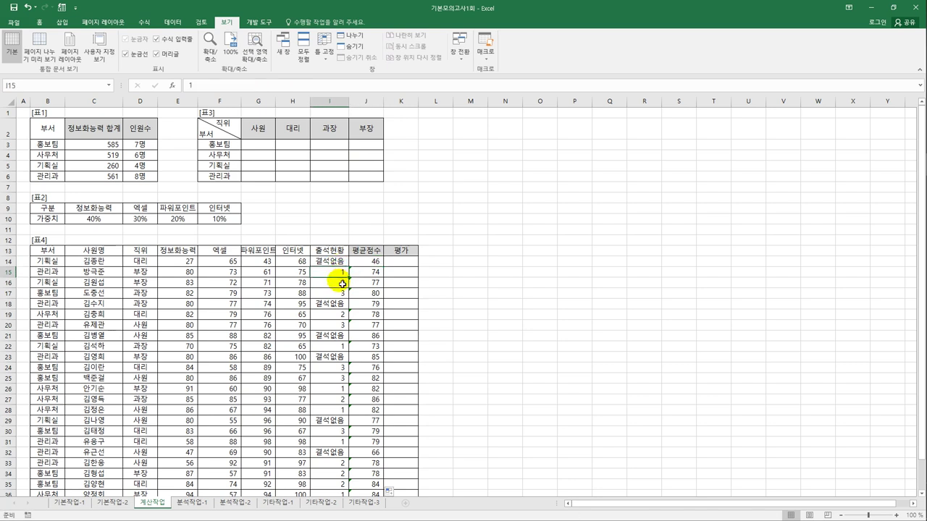
click(376, 264)
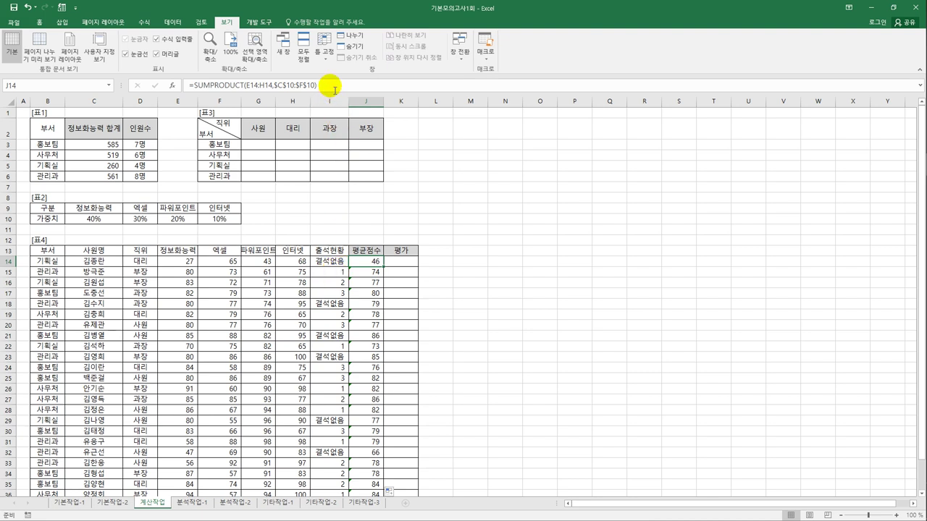
click(335, 90)
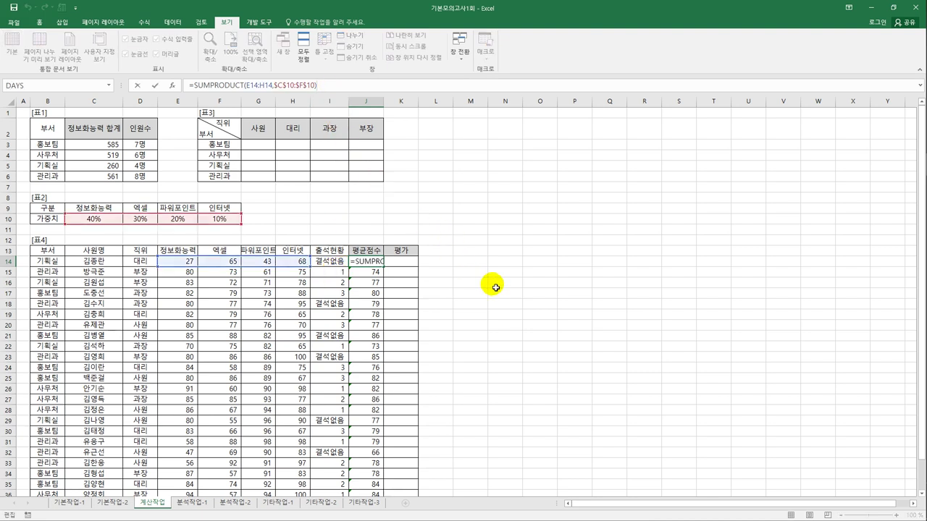
text(-i)
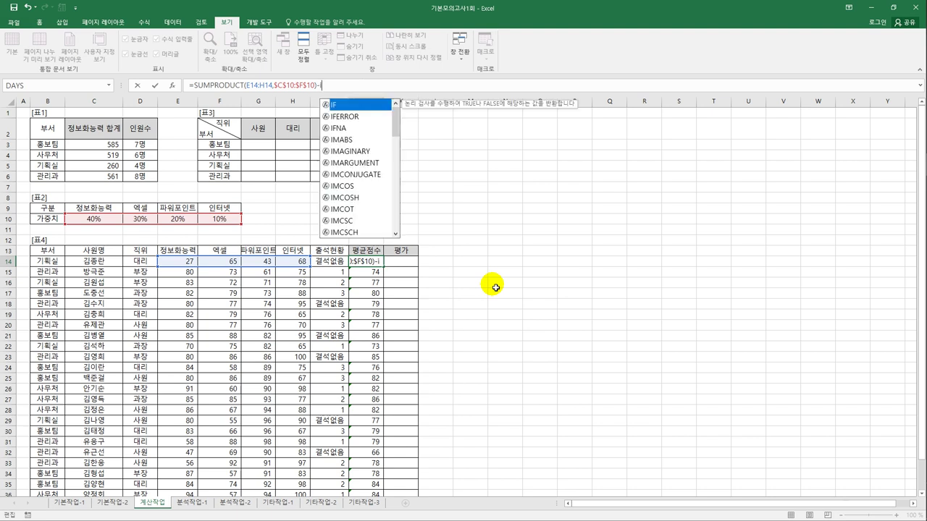
text(f)
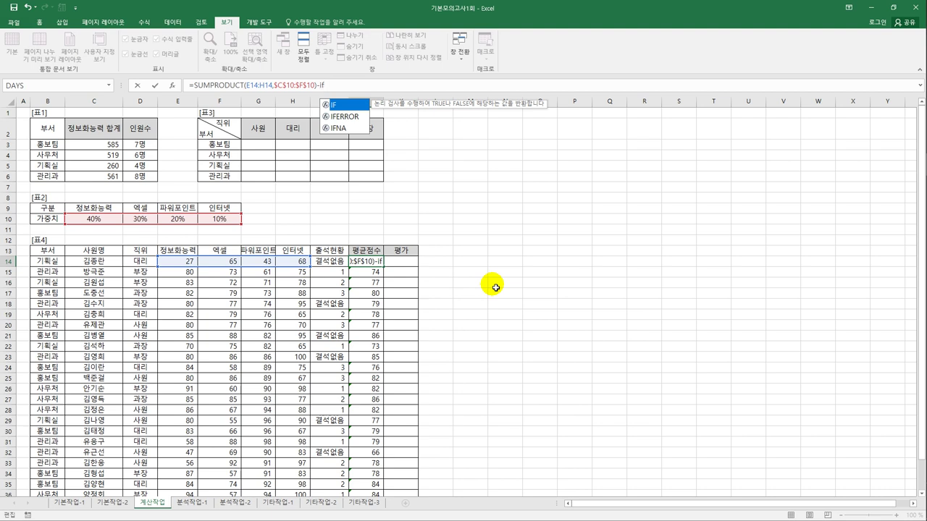
key(Tab)
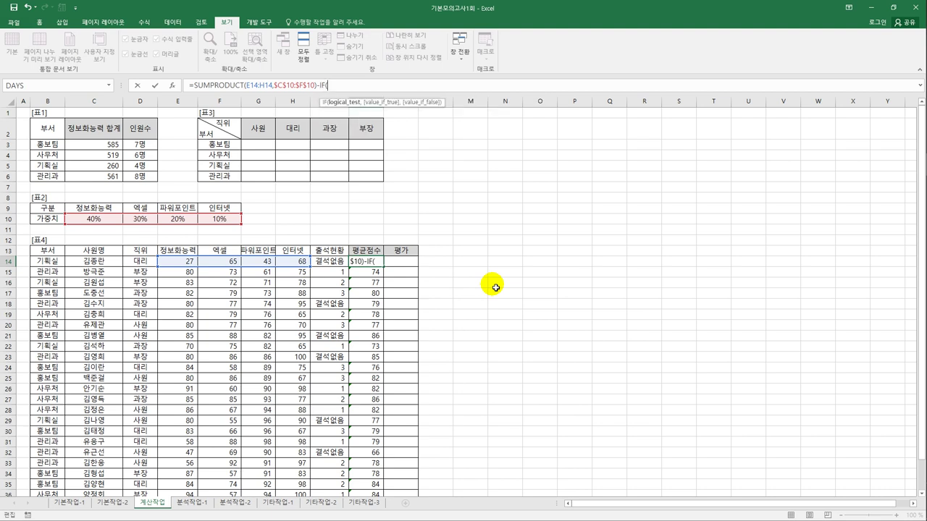
text(i)
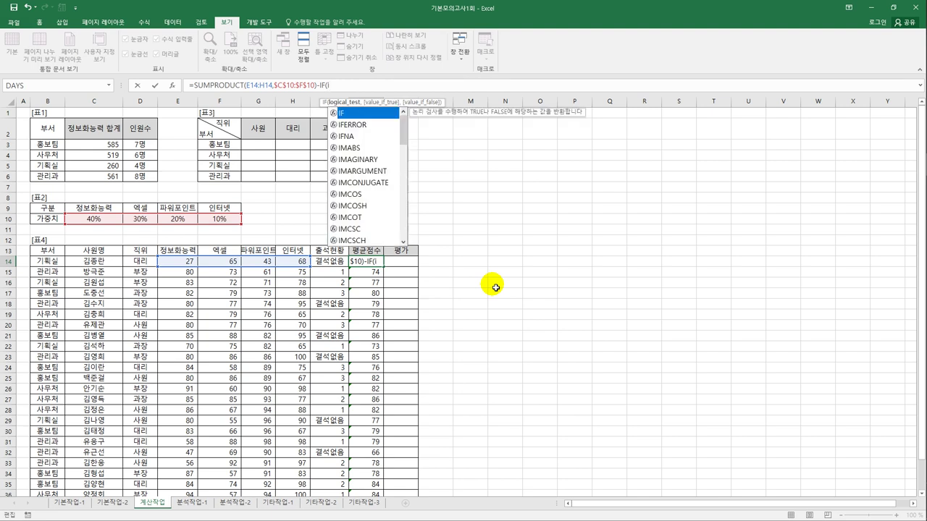
text(s)
key(Down)
key(Down)
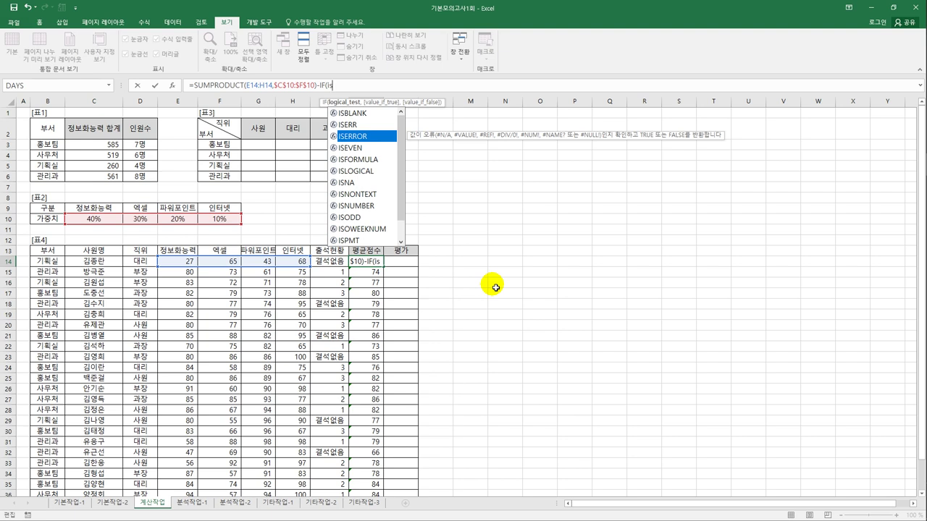
key(Tab)
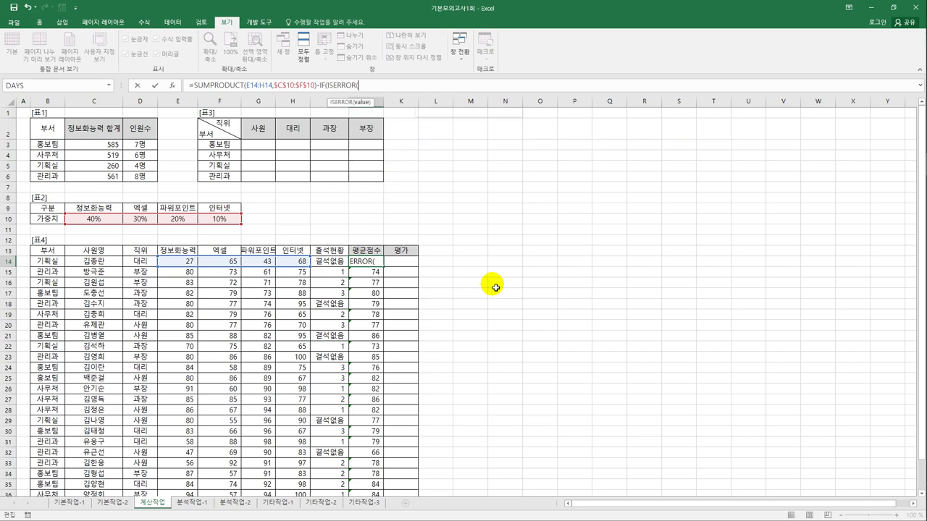
Complete the J14 deduction by testing VALUE(I14) in ISERROR with IF results 0 and 10, and enter the formula.
text(value()
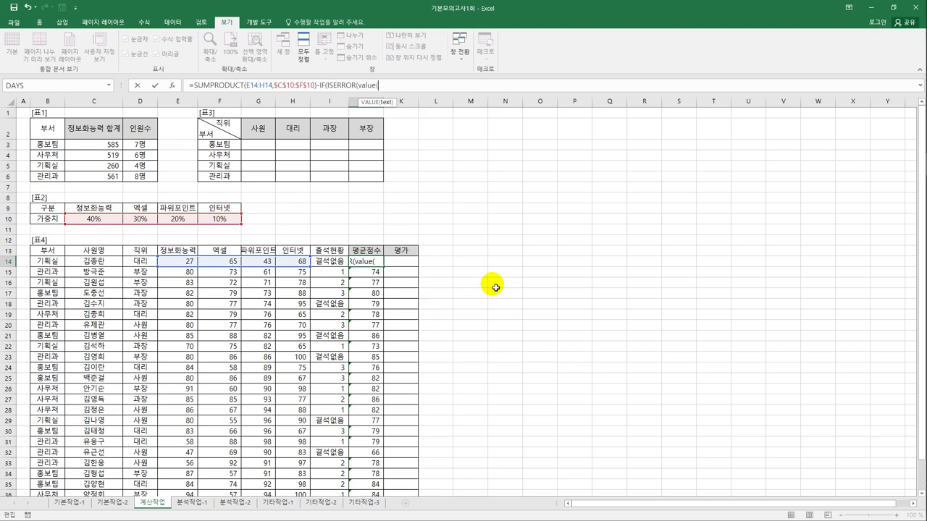
click(332, 265)
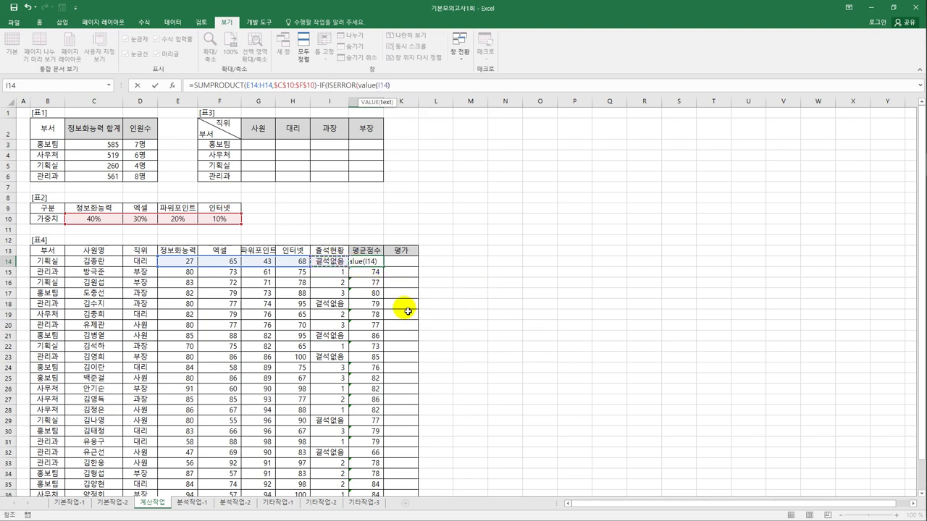
text())
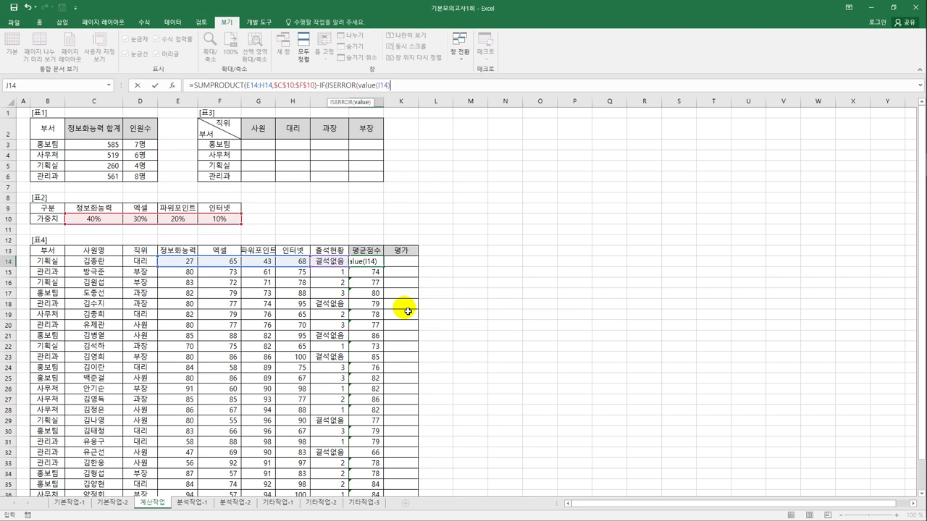
text())
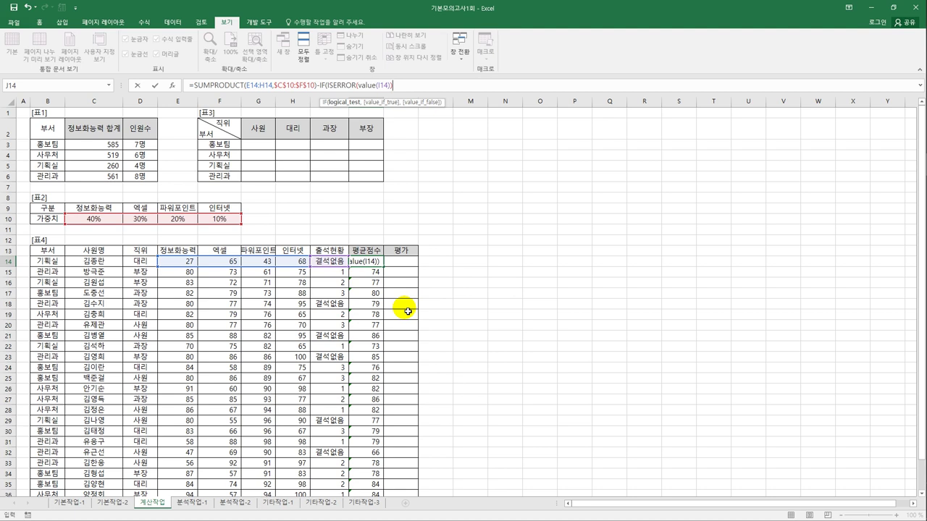
text(,0)
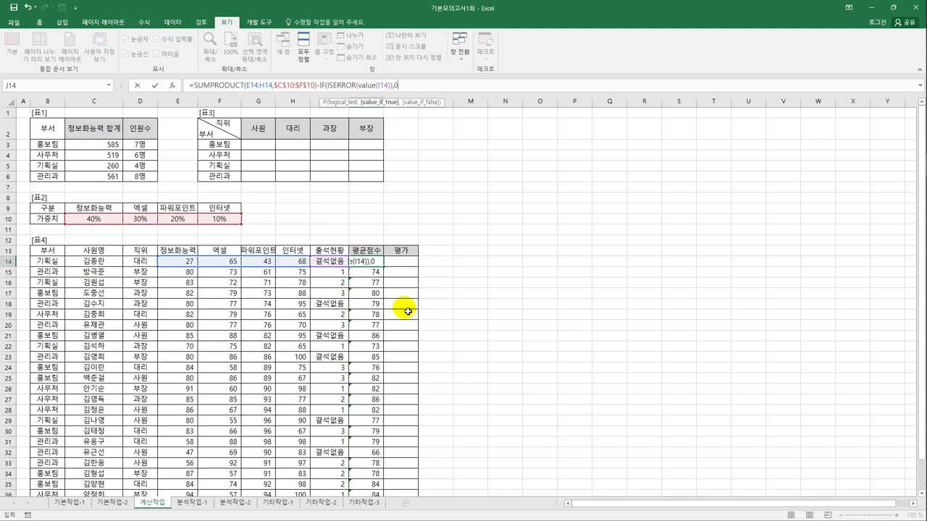
text(,10)
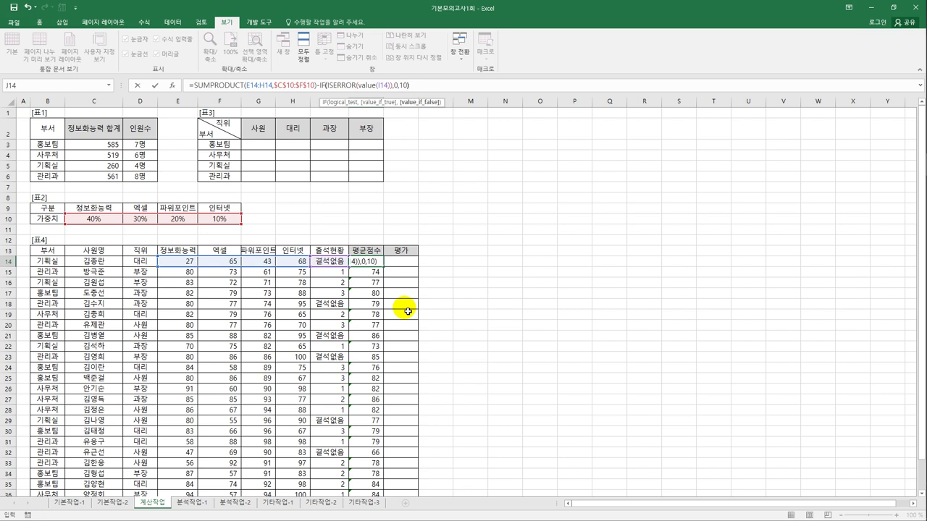
text())
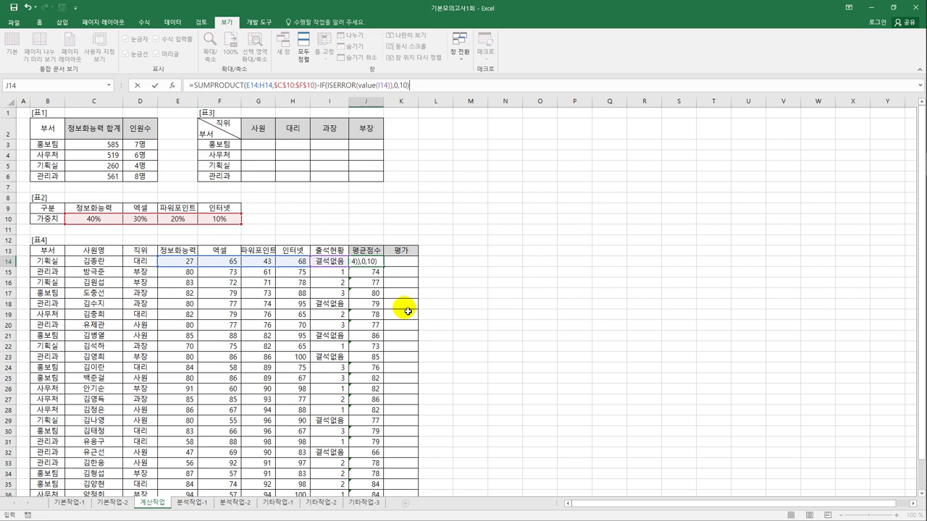
key(ctrl+Return)
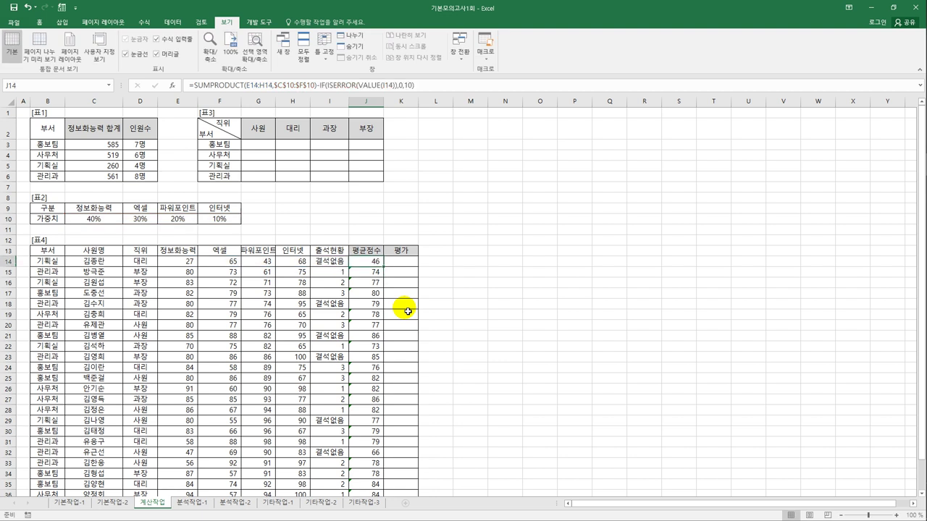
Fill the extended 평균점수 formula from J14 down to the last employee row of 표4.
drag(384, 267, 387, 270)
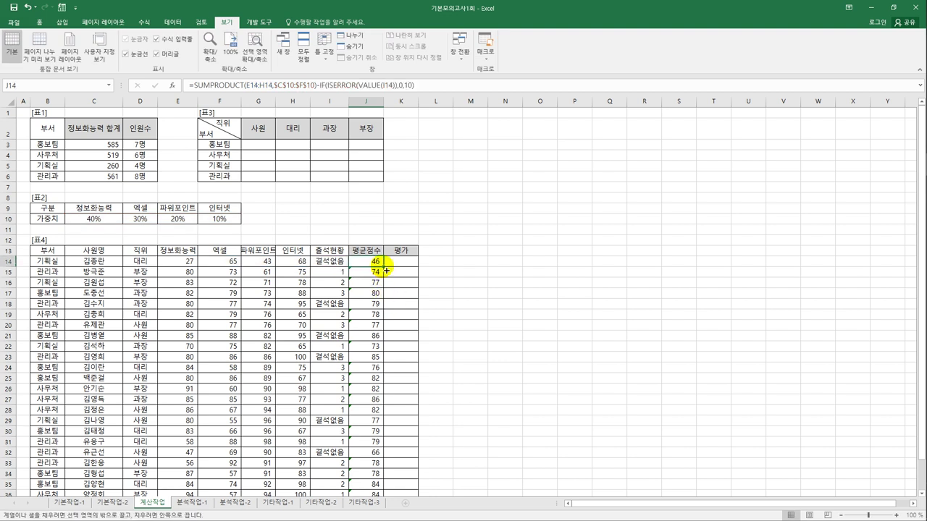
double_click(386, 270)
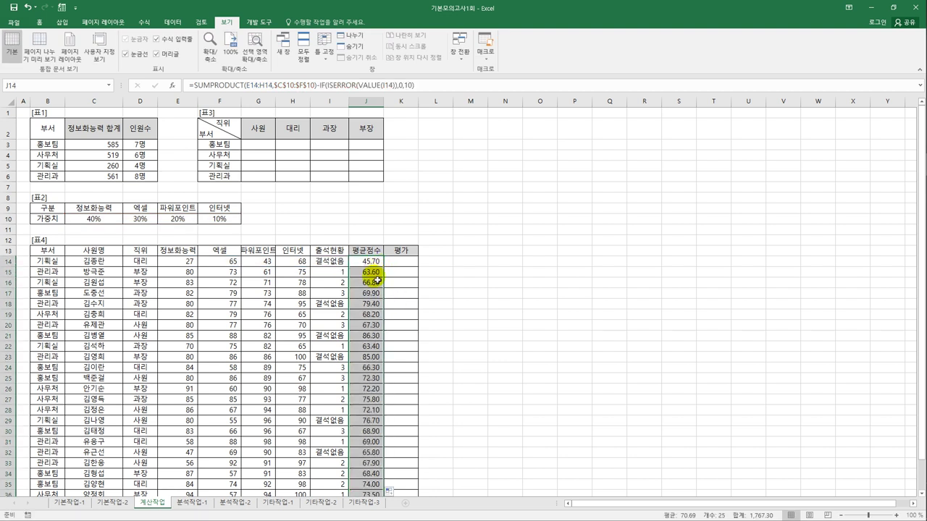
scroll(377, 286, down, 1)
scroll(377, 288, up, 1)
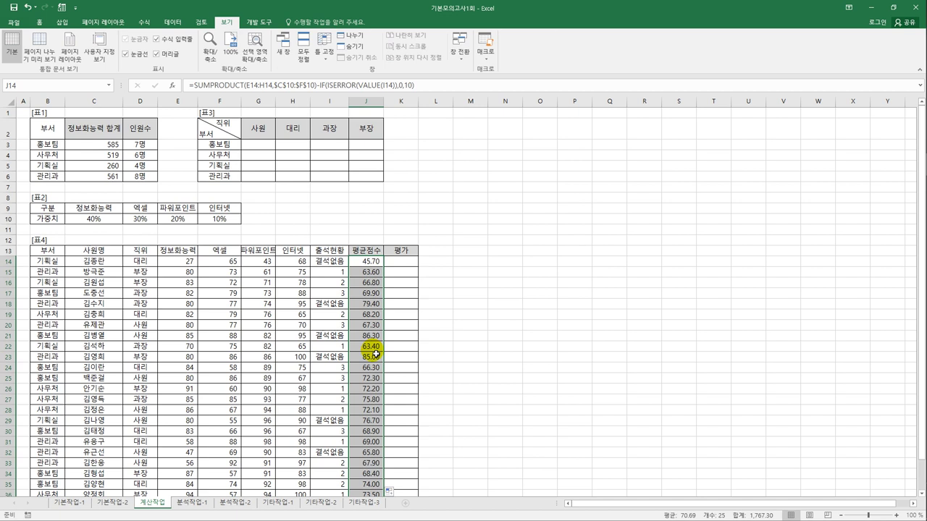
Start a MAX formula in G3 of 표3 whose department condition begins with the absolute 표4 range $B$14:$B$38 and an equals sign.
click(265, 148)
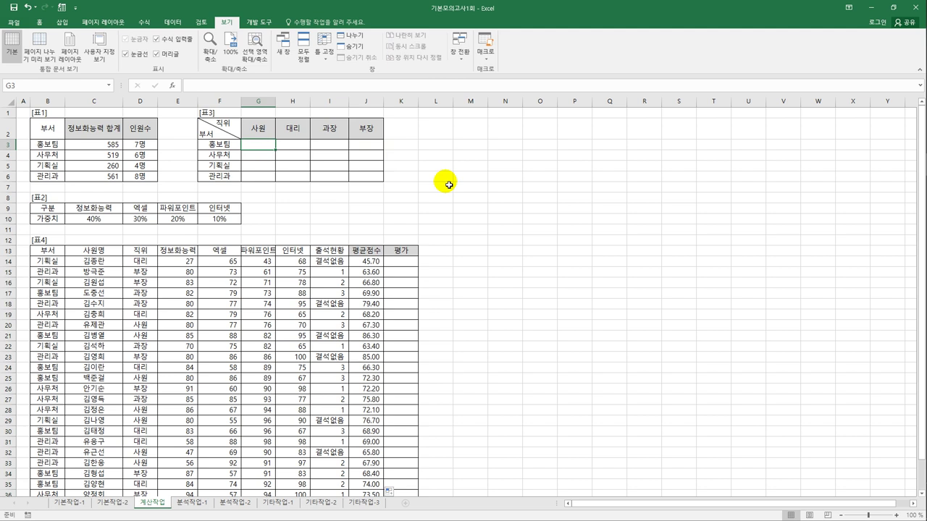
text(=ma)
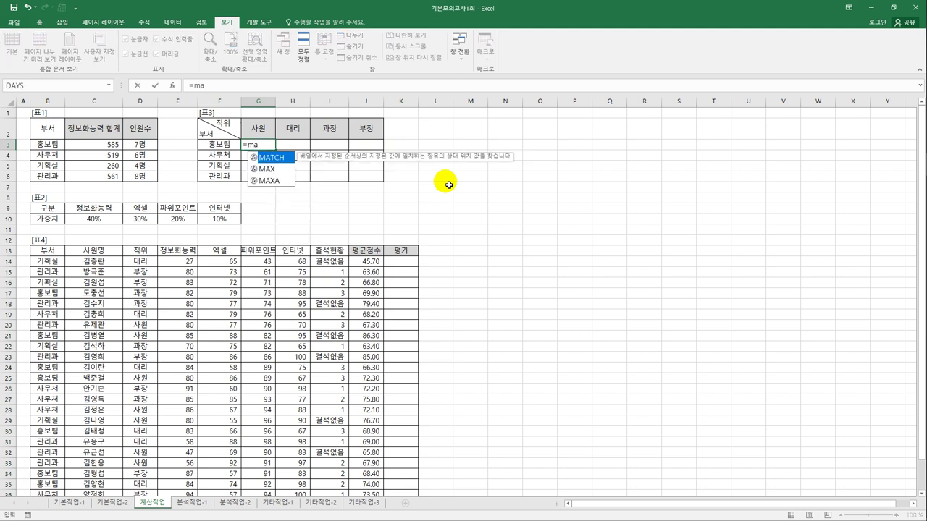
key(Down)
key(Tab)
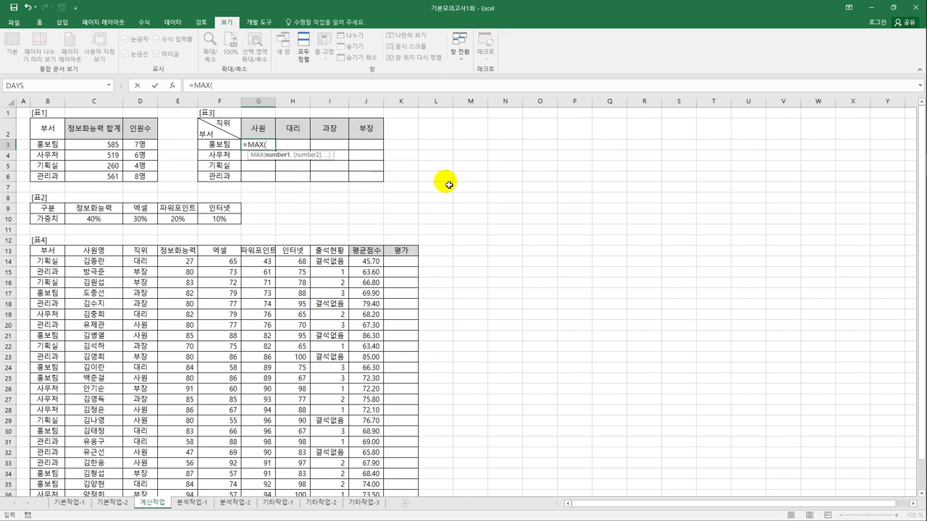
text(()
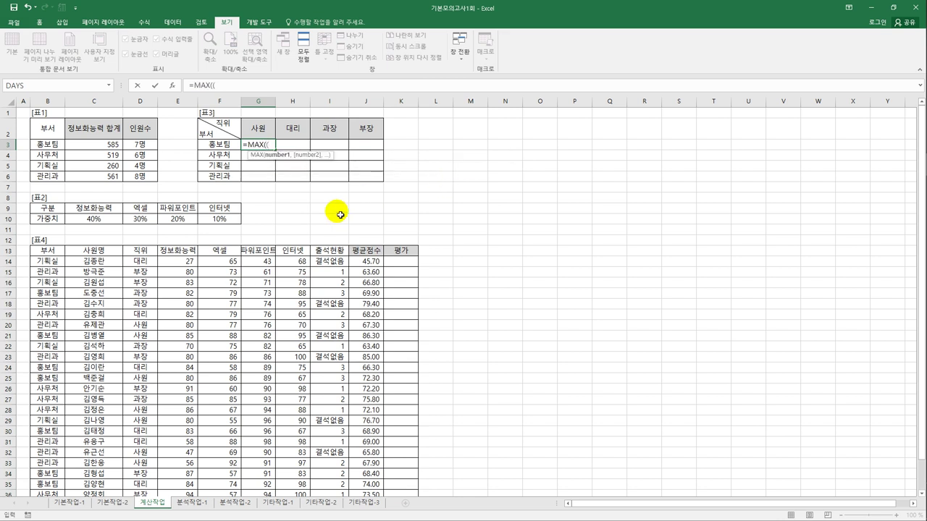
drag(56, 265, 47, 485)
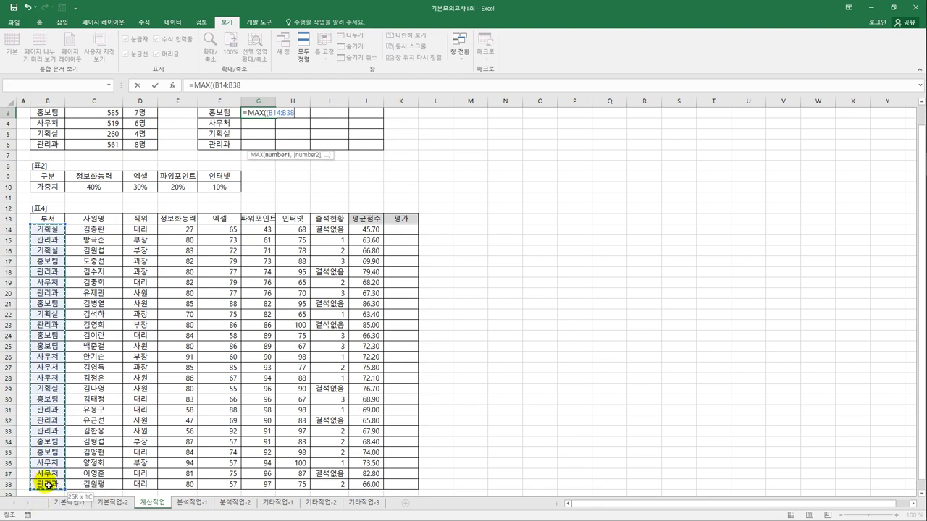
key(F4)
text(=)
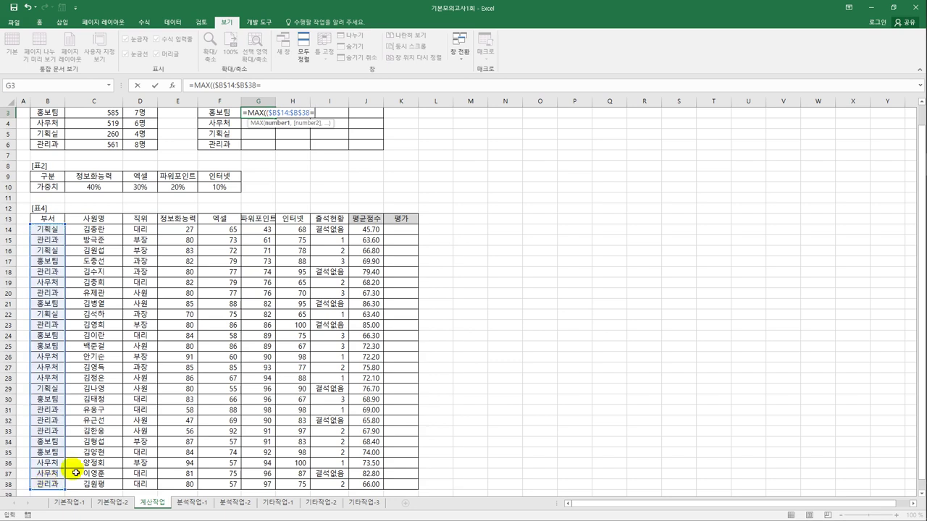
Compare the department range with the 홍보팀 cell as $F3 and close the condition's parenthesis.
click(212, 116)
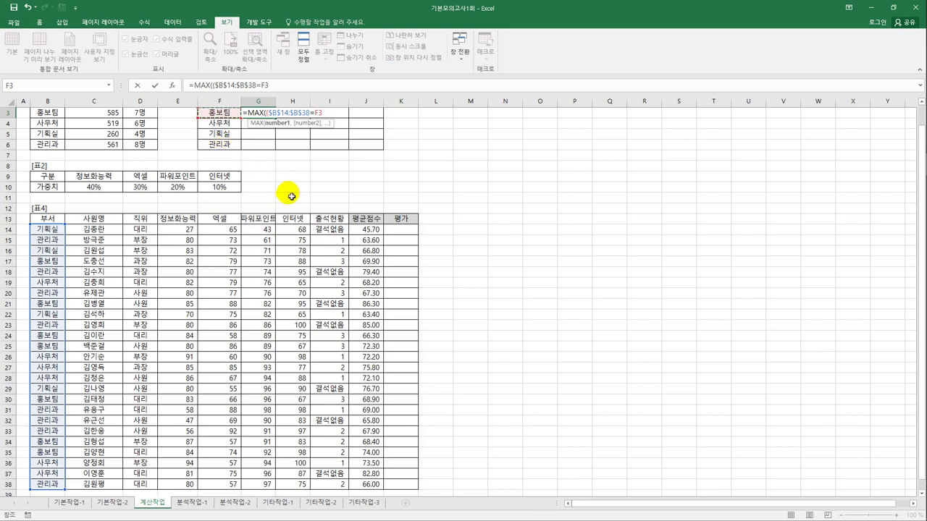
key(F4)
key(F4)
key(F4)
text())
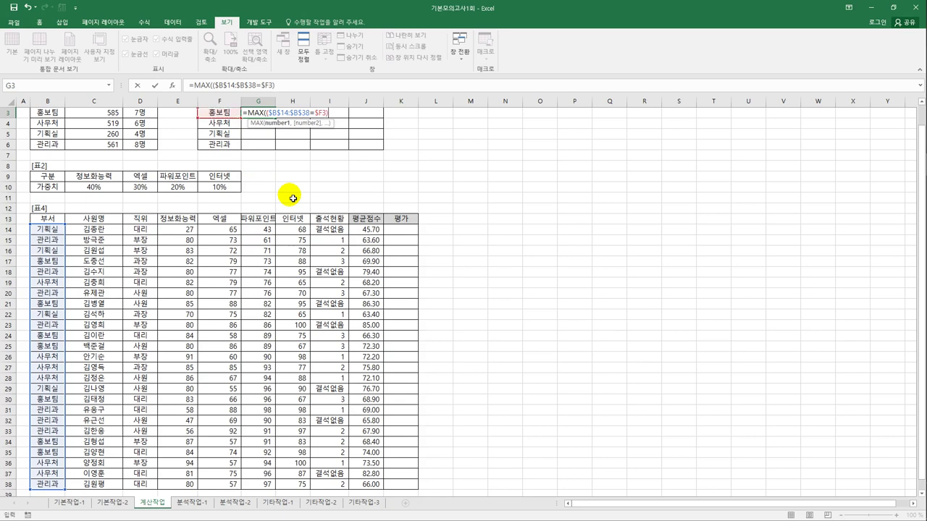
Multiply by a position condition comparing the 직위 range $D$14:$D$38 with the 사원 header as G$2.
text(*()
scroll(292, 198, up, 1)
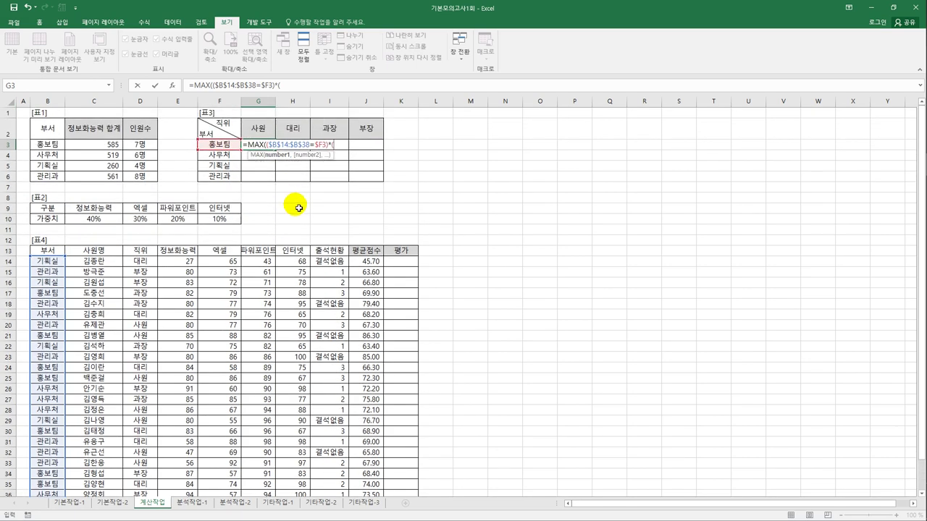
drag(139, 262, 140, 477)
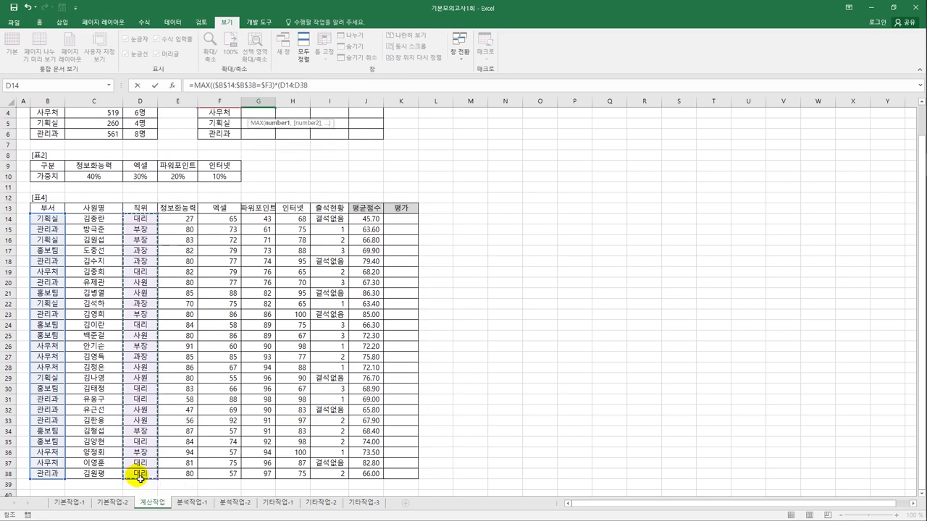
key(F4)
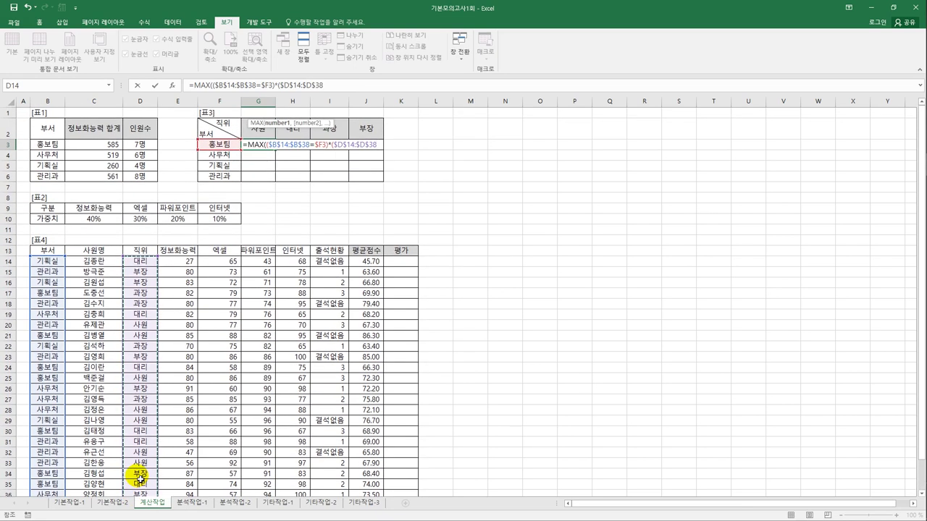
text(=)
click(271, 135)
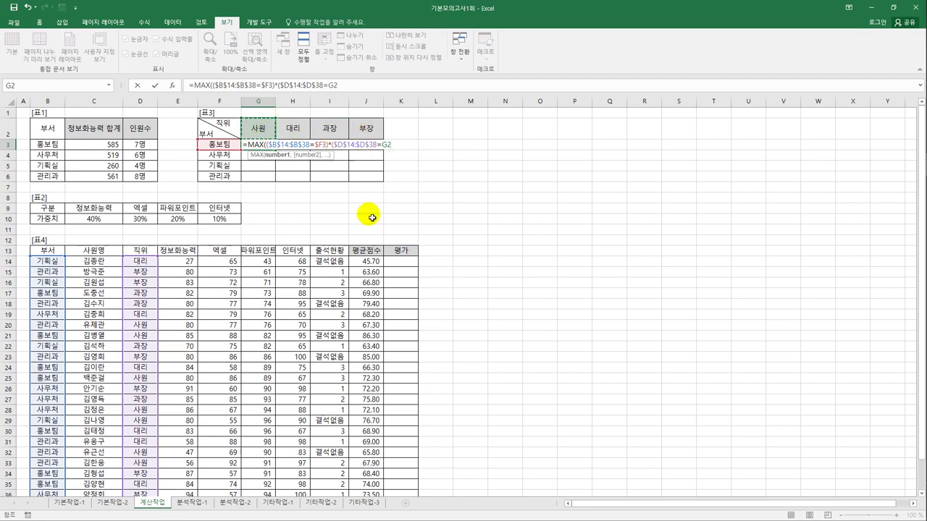
key(F4)
key(F4)
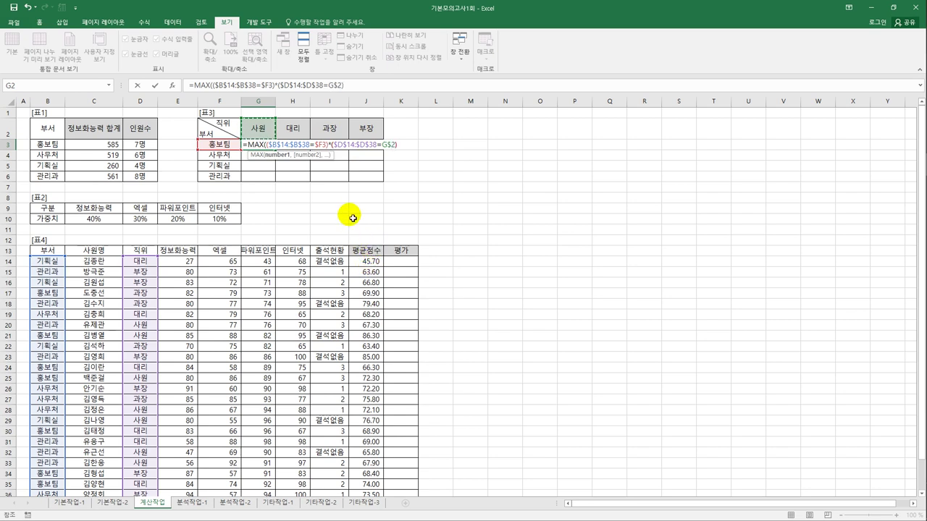
Multiply by the score range $E$14:$H$38, enter G3 as an array formula and fill it across 표3 to J6.
text()*)
drag(183, 261, 297, 484)
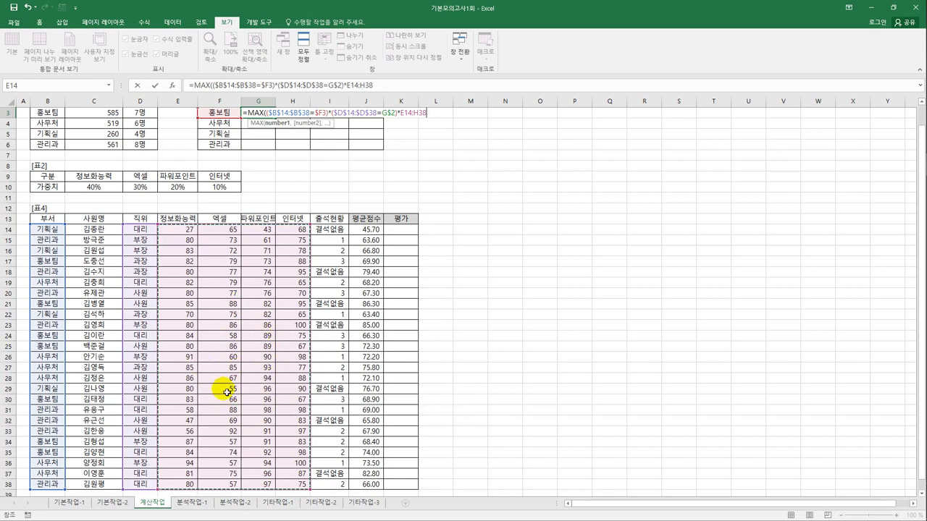
key(F4)
text())
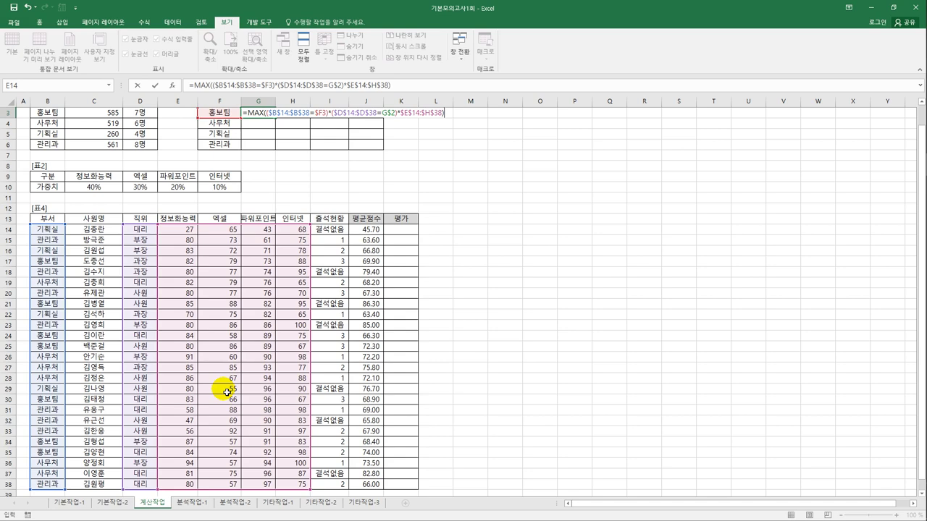
key(ctrl+shift+Return)
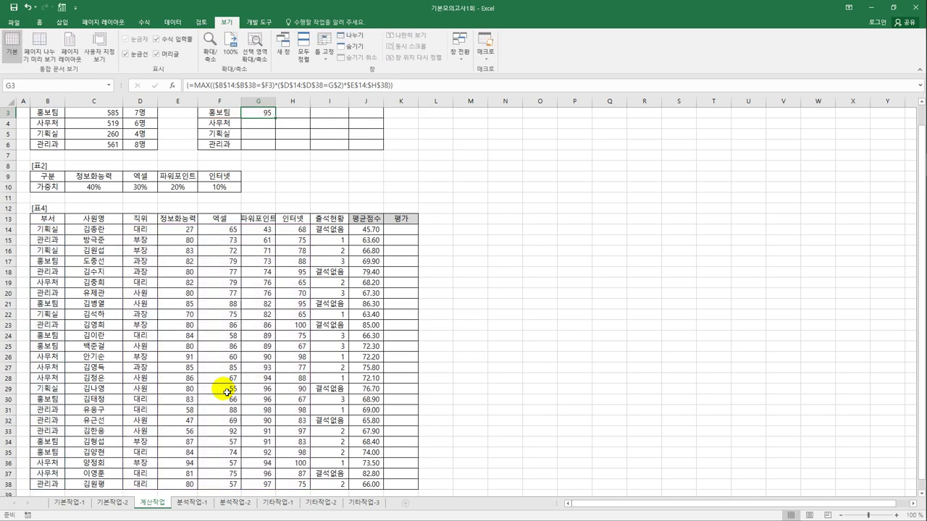
scroll(227, 391, up, 1)
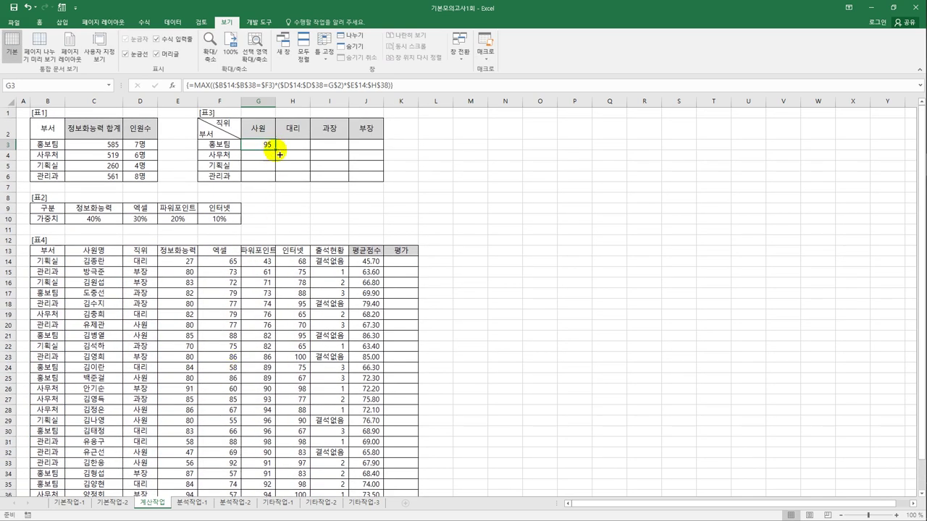
drag(275, 149, 369, 181)
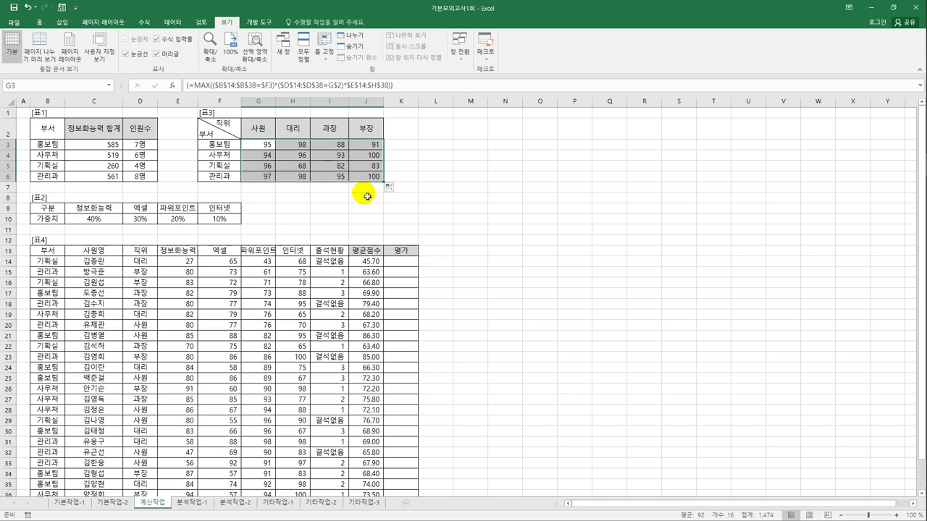
With K14 of the 평가 column selected, open the Visual Basic editor and insert a new standard module.
click(391, 263)
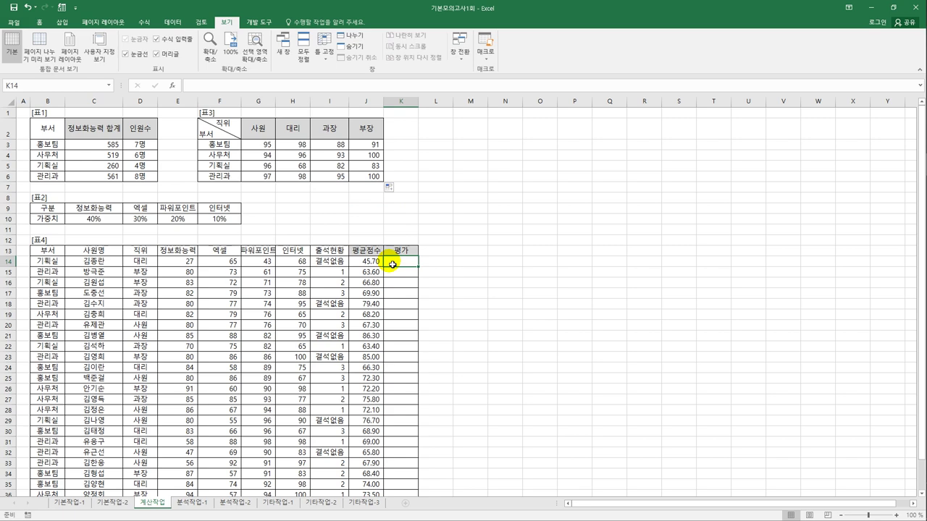
click(246, 24)
click(12, 52)
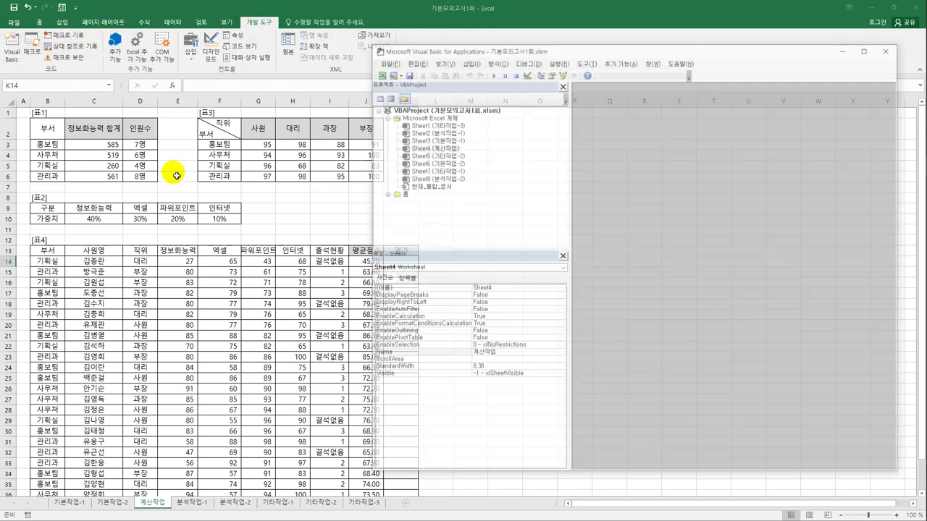
click(469, 61)
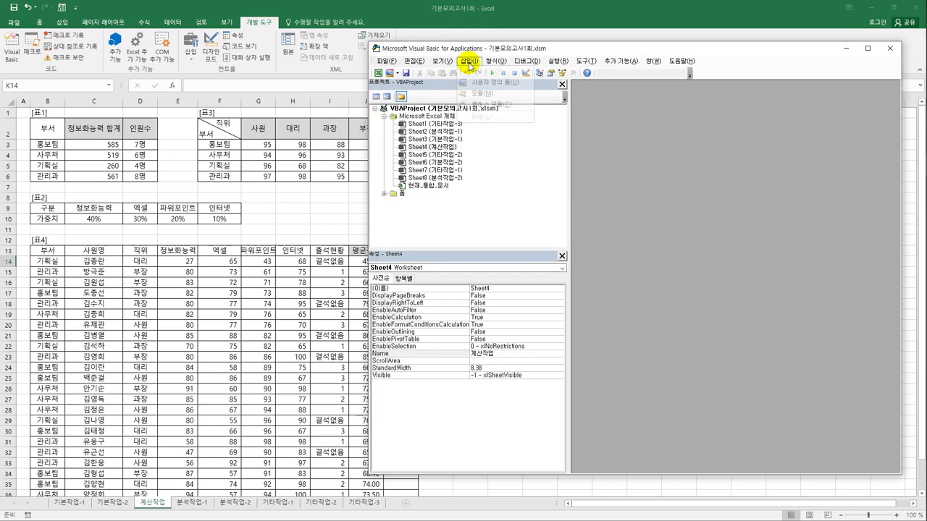
click(499, 105)
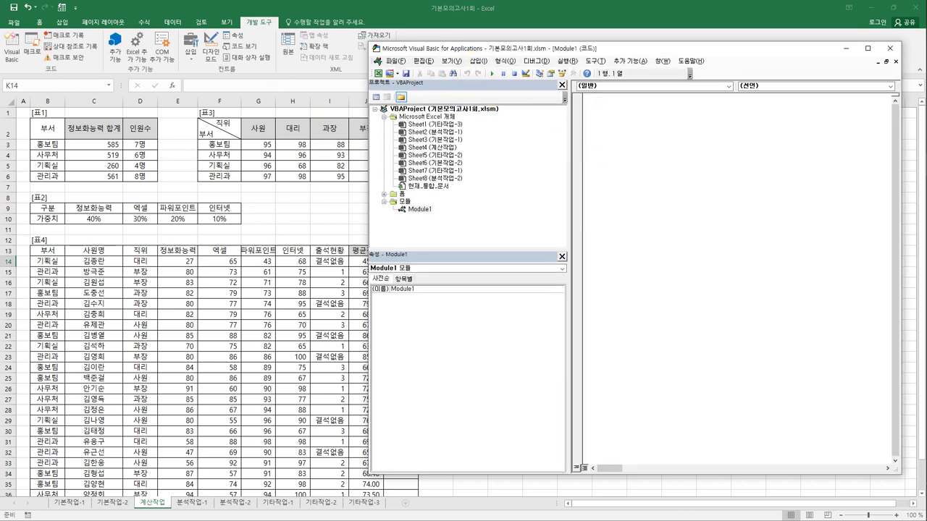
Declare the public function fn평가 with the arguments 직위 and 정보화능력.
text(public function fn몸)
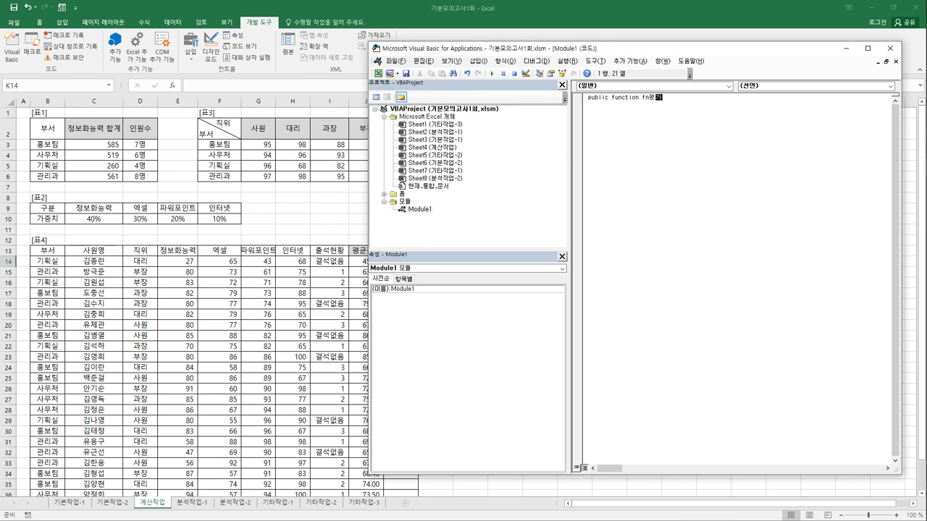
text(가)
key(Hangul)
text((직위, 정보화능력))
key(Return)
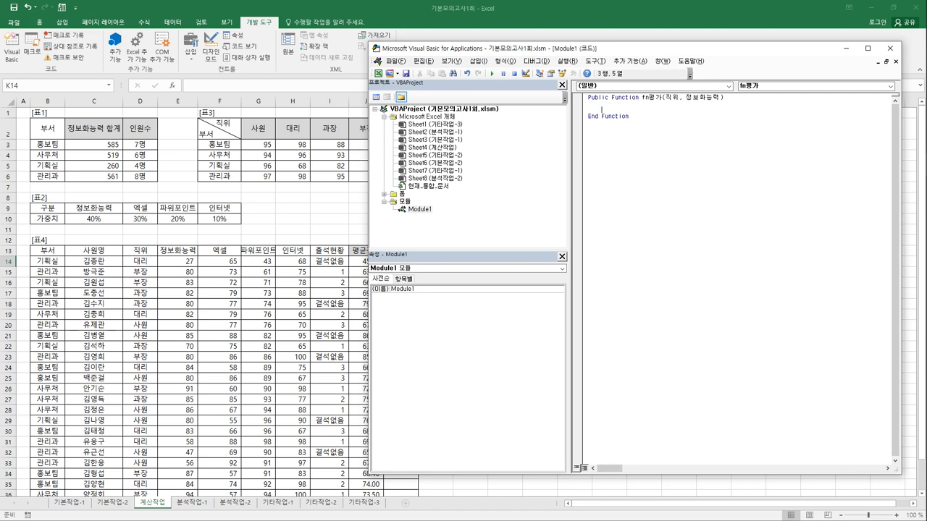
Begin an If statement in fn평가 testing 직위 = "사원" and 정보화능력 >=80.
text(if 직위 )
text(= "t)
text(사원" )
text(and )
text(qi)
key(BackSpace)
text(정보화능ㄹ)
text(ㅕㄱ)
text( >=80)
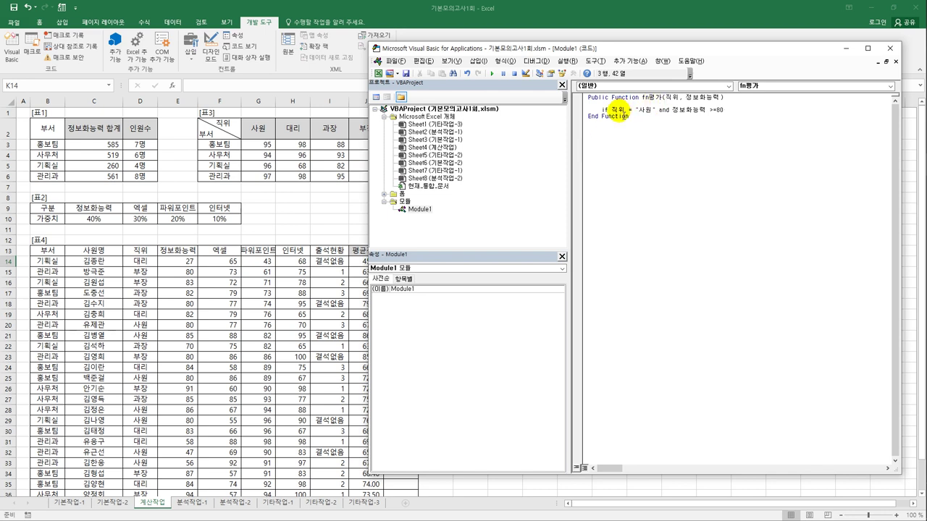
Enclose the 사원 condition of the If statement in parentheses.
click(611, 110)
text(()
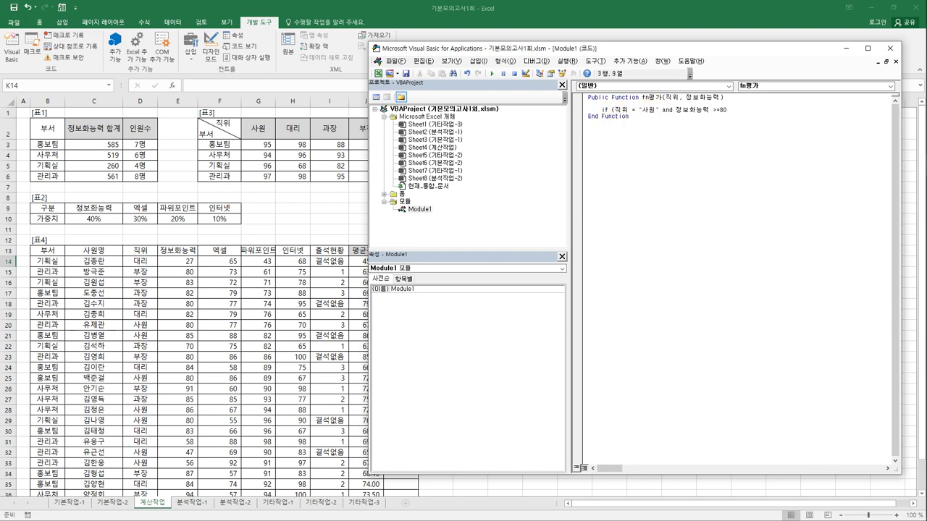
click(732, 110)
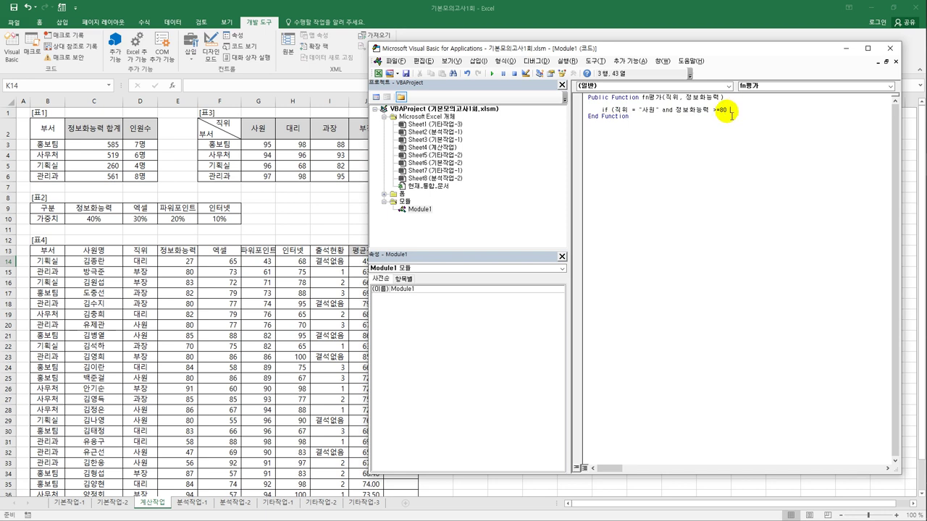
key(Left)
text())
Add an Or condition (직위 = "대리" And 정보화능력 >= 85) and end the If line with Then.
text( or ()
text(ㅂ)
text(직위 =)
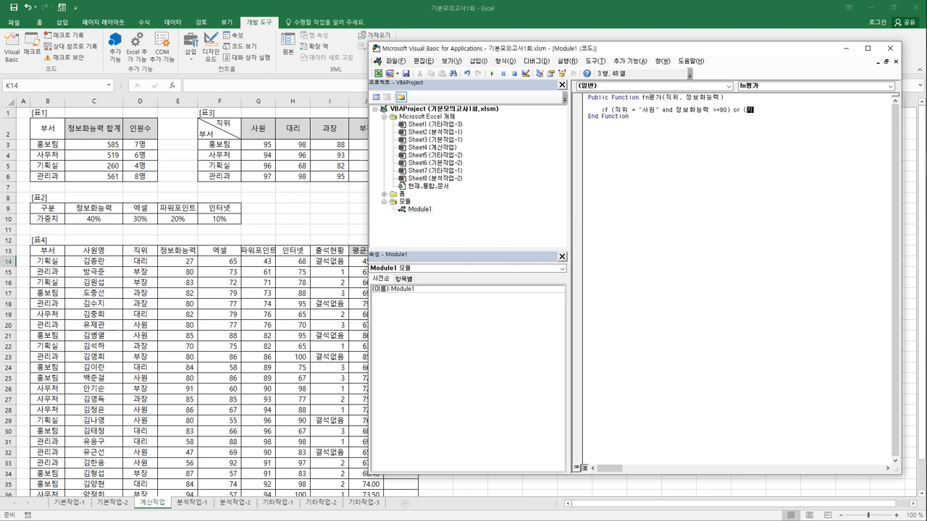
text("대리" and 정보화능력 >=85))
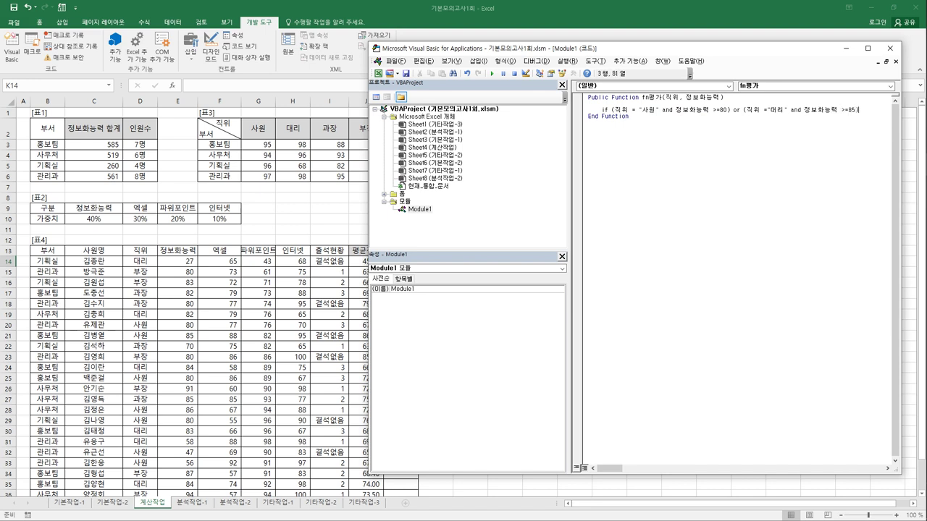
text( theen)
key(Return)
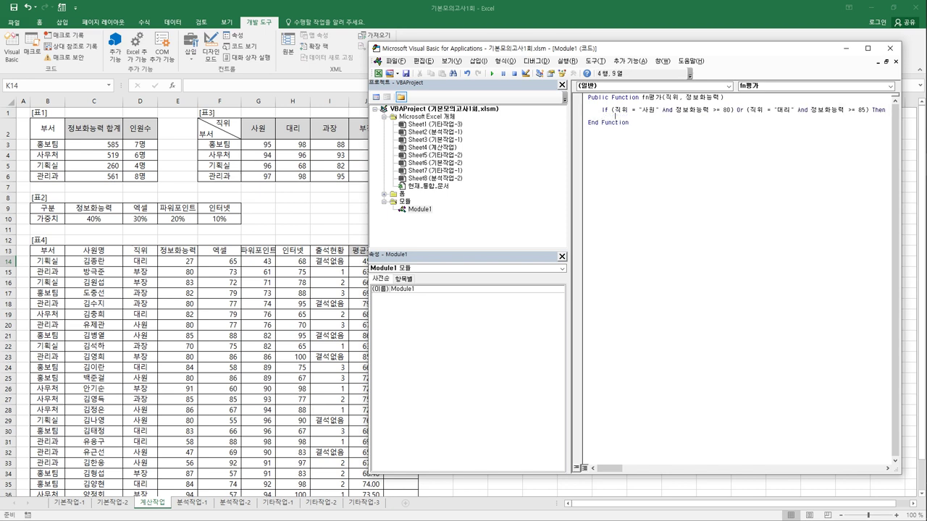
Assign "우수사원" to fn평가 when true and "" under Else, finish with End If and close the code editor.
text(fn평가 = "우수사원")
key(Return)
text(Else)
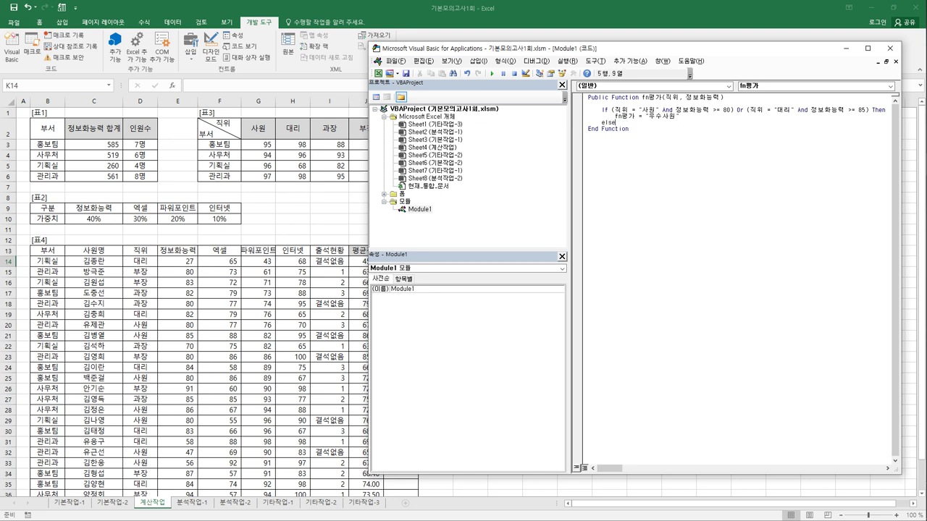
key(Return)
key(Tab)
text(fn평가 = "")
key(Return)
text(End If)
key(Return)
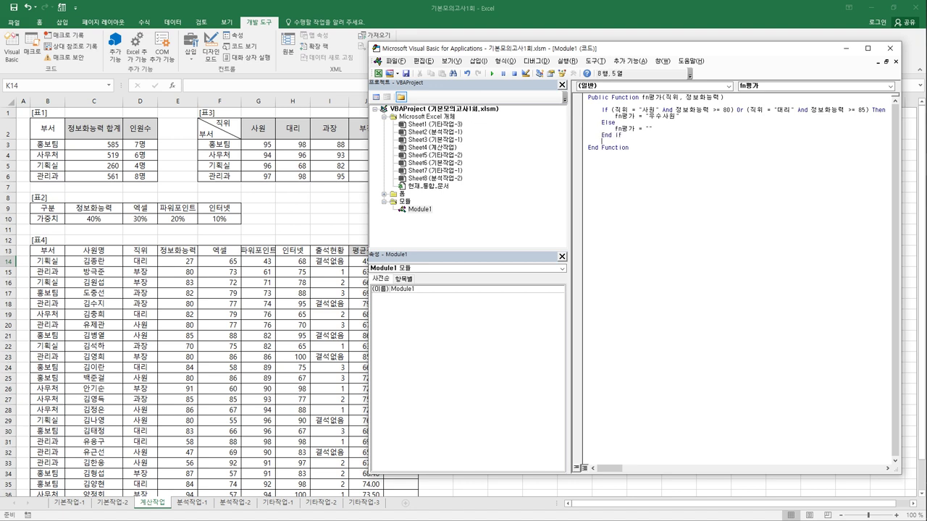
click(890, 48)
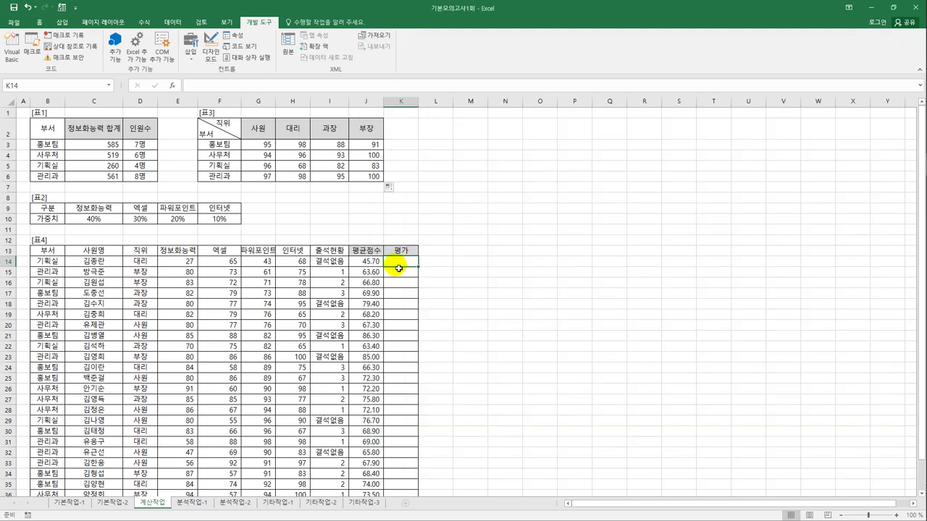
Enter the user-defined function =fn평가(D14,E14) in K14 and fill it down the 평가 column of 표4.
click(172, 85)
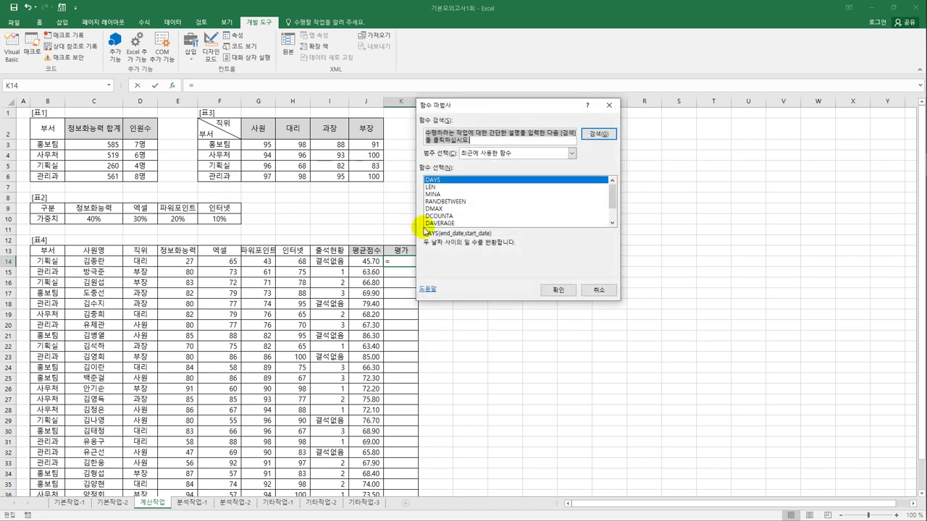
click(491, 152)
click(496, 243)
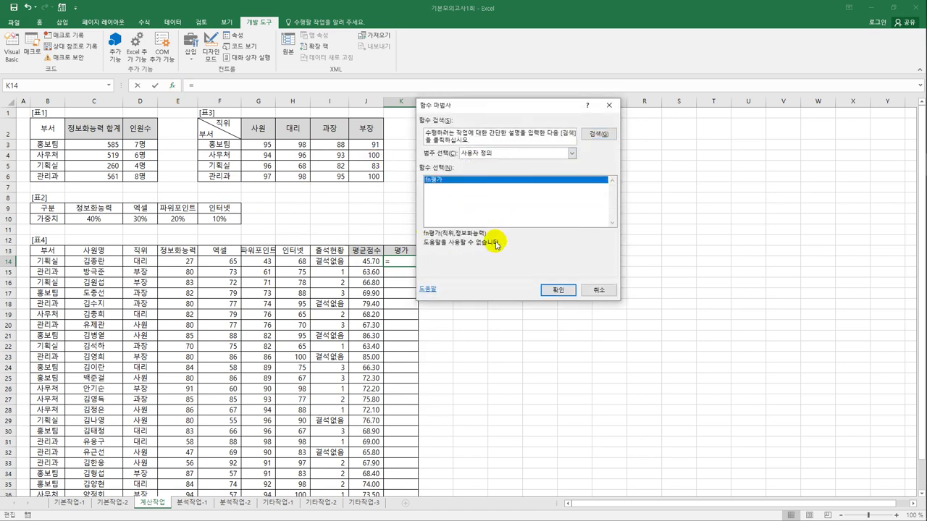
click(558, 290)
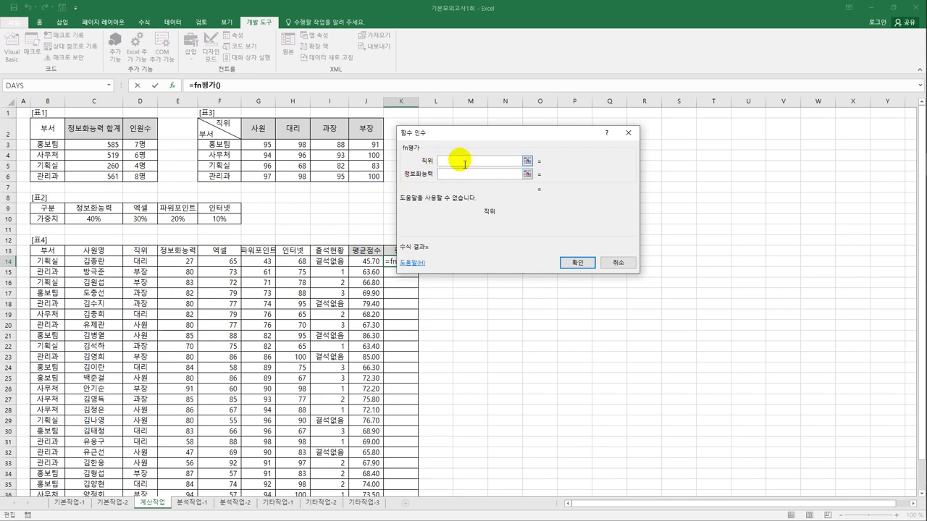
click(153, 261)
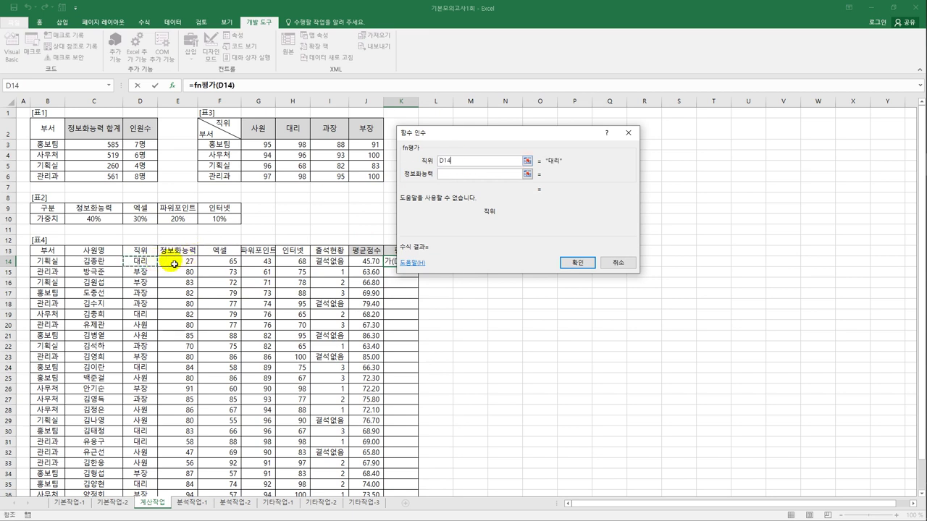
click(445, 174)
click(190, 262)
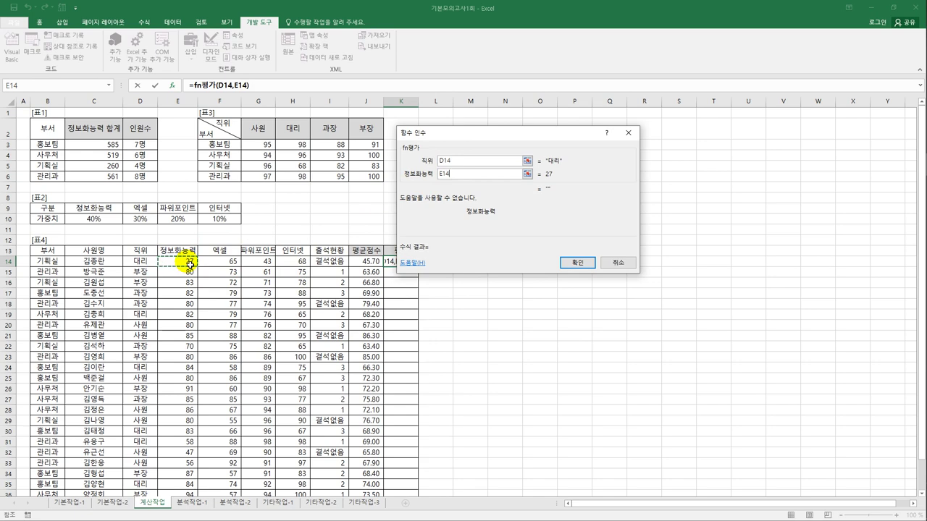
click(572, 265)
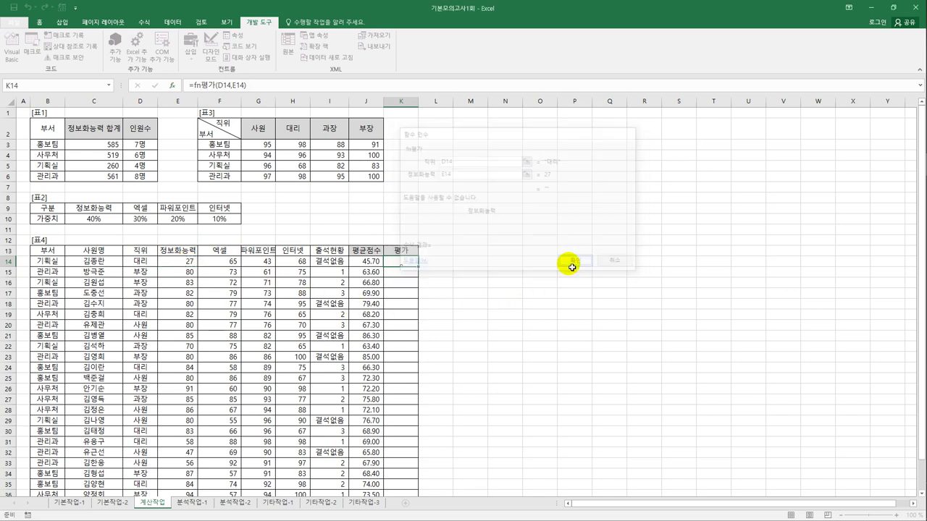
double_click(418, 266)
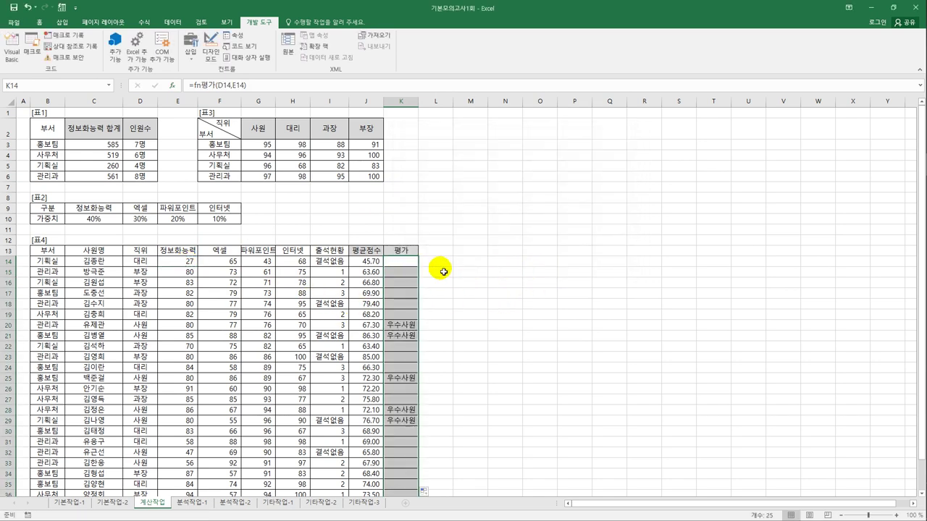
scroll(443, 271, down, 2)
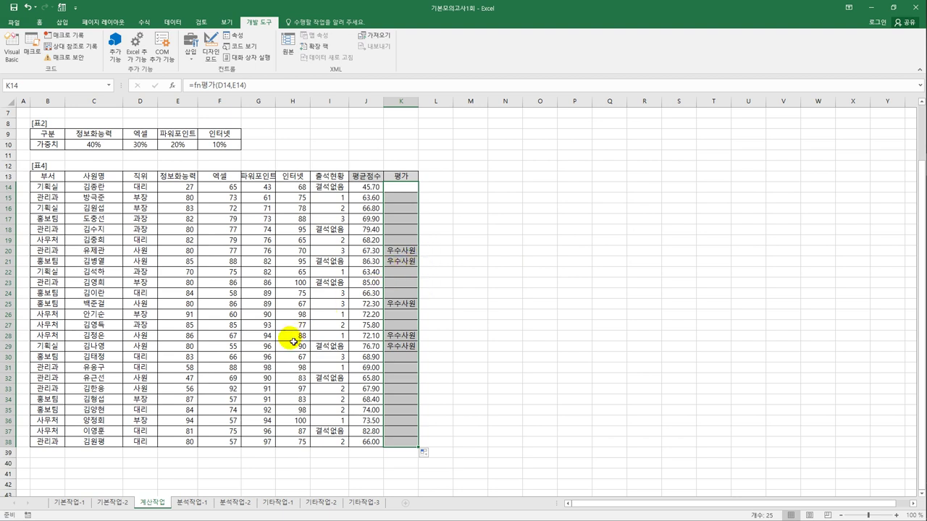
From cell B3 of the 분석작업-1 sheet, start a Microsoft Query on the MS Access database 사원평가.accdb.
click(191, 501)
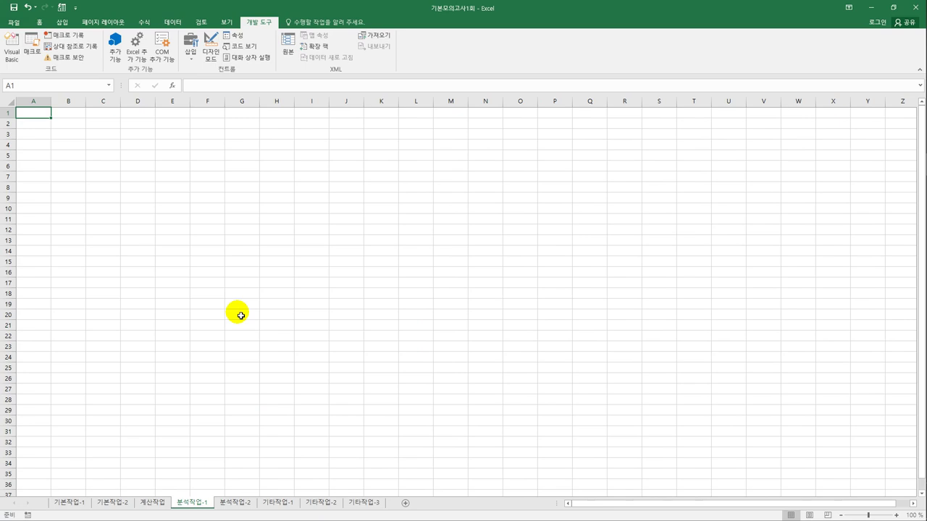
click(80, 113)
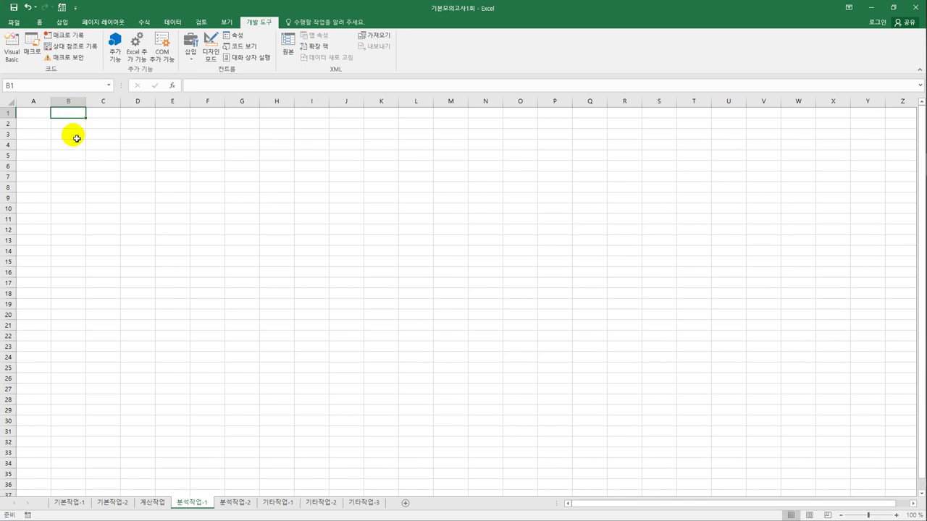
click(77, 138)
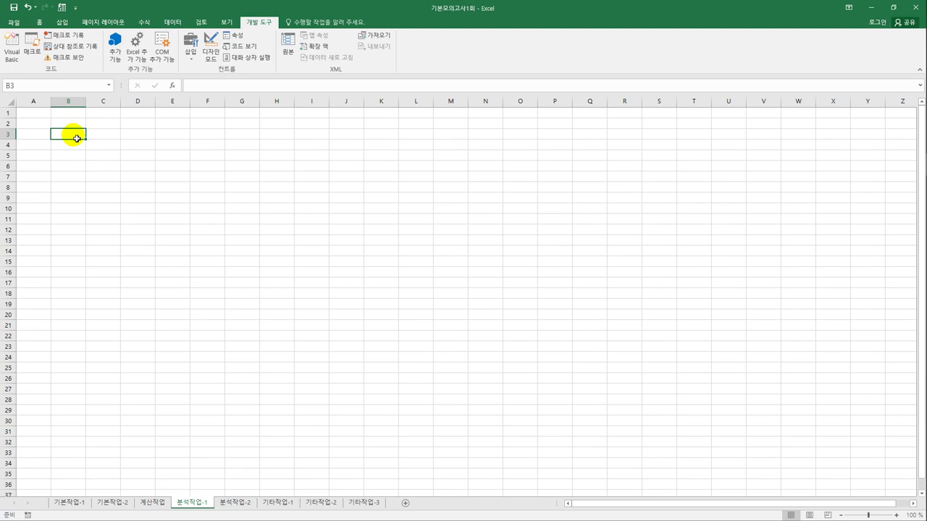
click(173, 23)
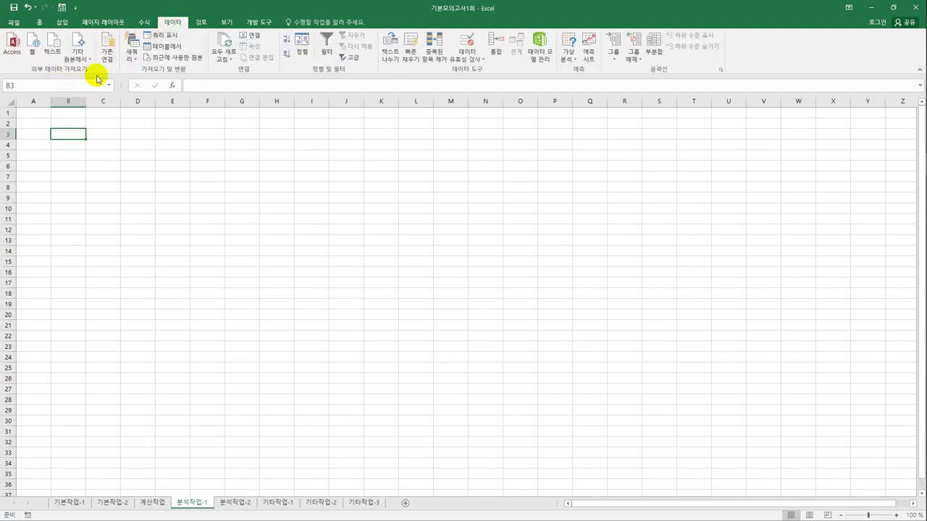
click(78, 57)
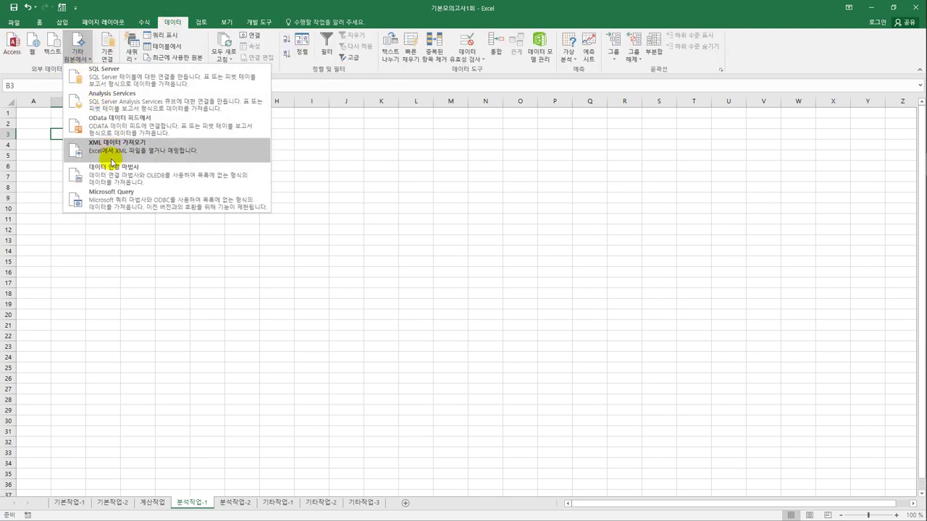
click(121, 203)
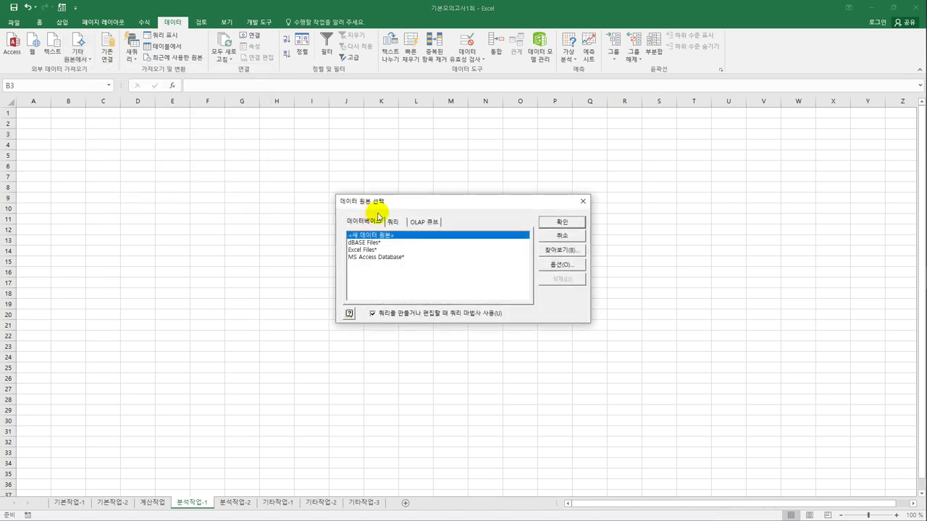
click(415, 257)
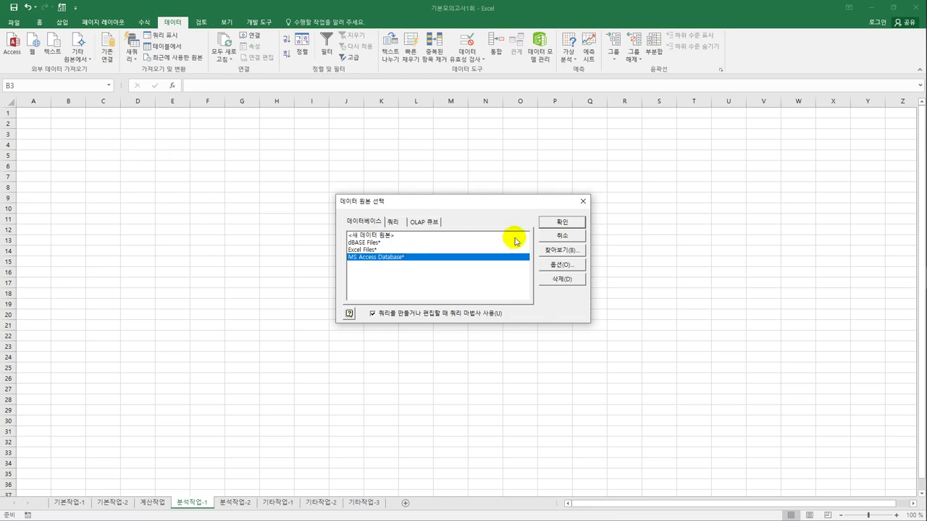
click(562, 222)
drag(165, 15, 463, 182)
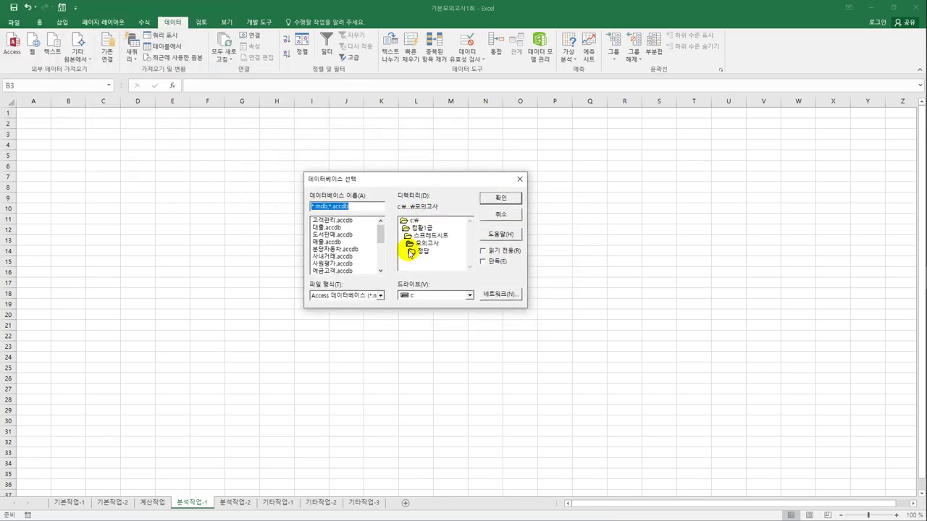
click(351, 263)
click(507, 201)
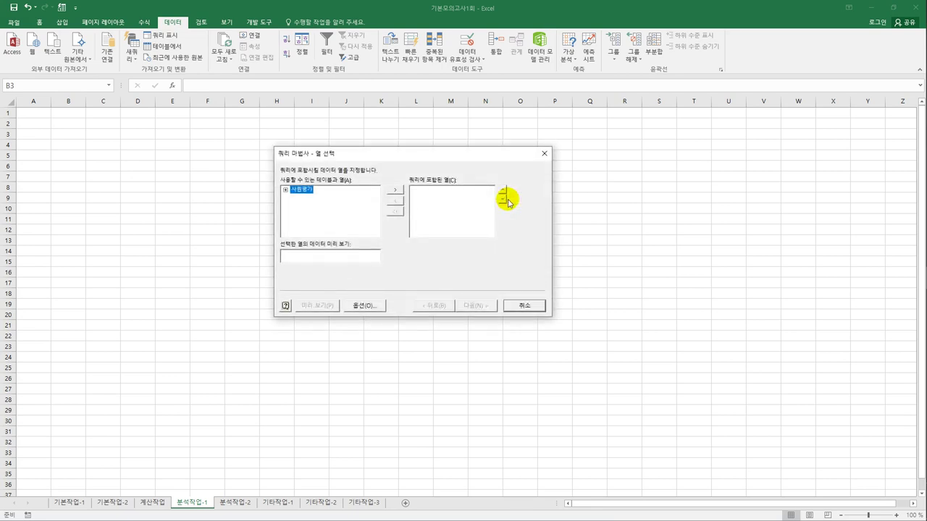
Include the 직위, 부서, 정보화능력, 엑셀, 파워포인트 and 인터넷 columns of the 사원평가 table in the query, in that order.
double_click(304, 191)
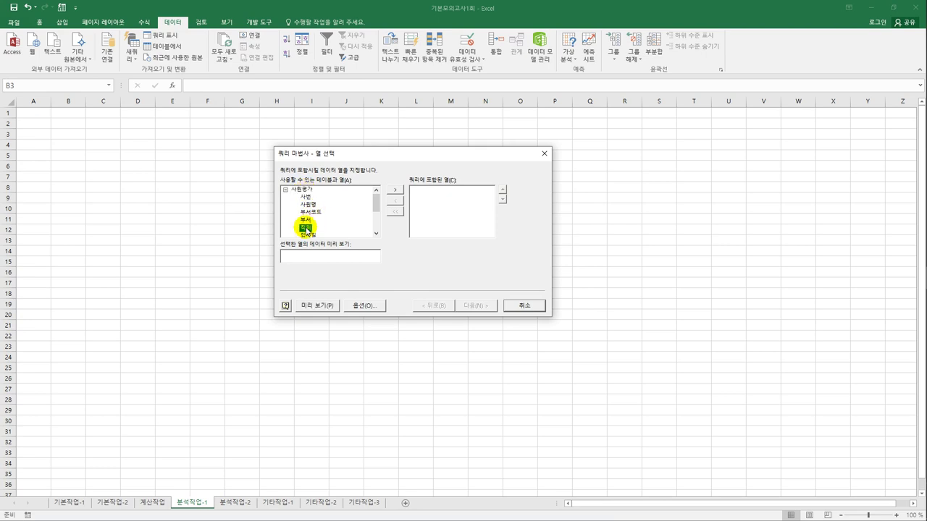
double_click(305, 226)
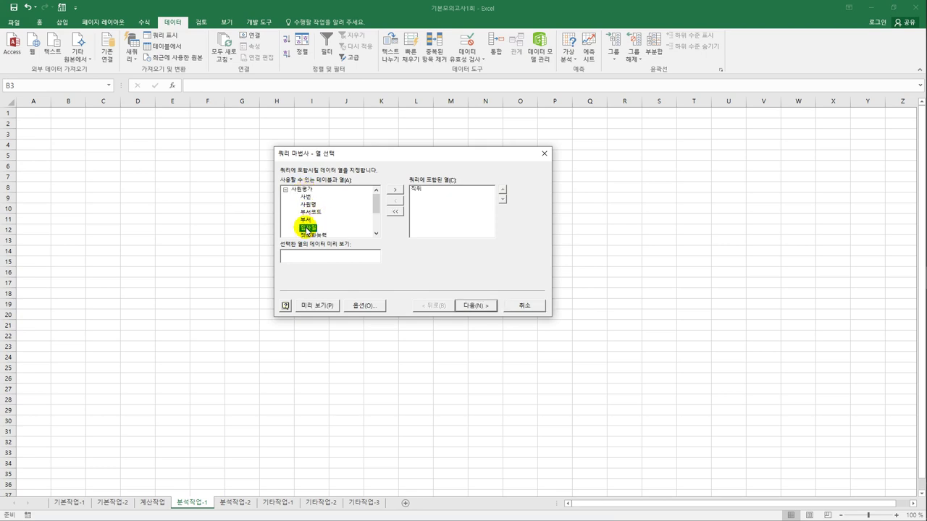
double_click(305, 220)
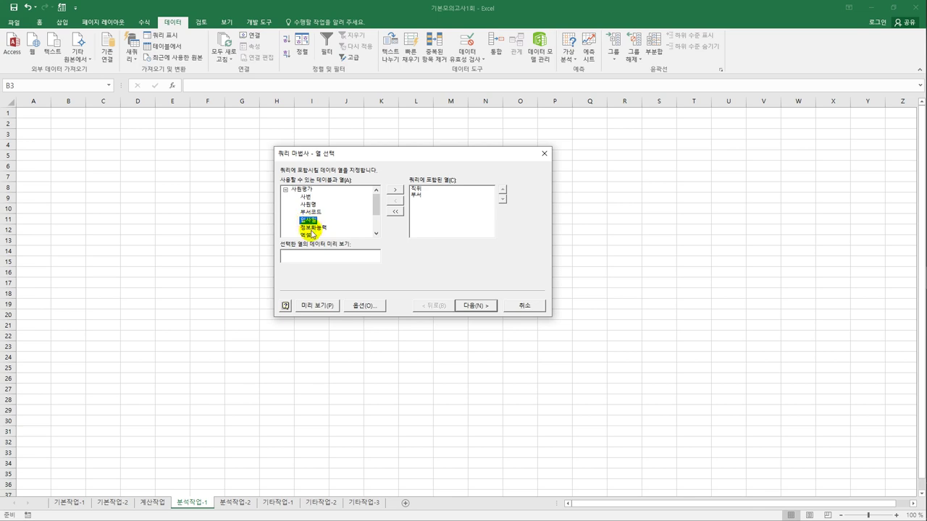
double_click(311, 228)
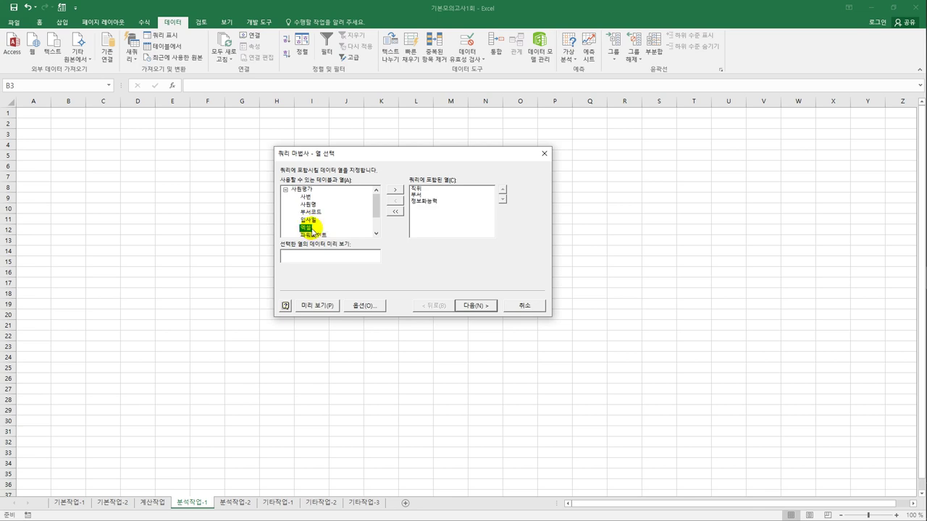
double_click(311, 228)
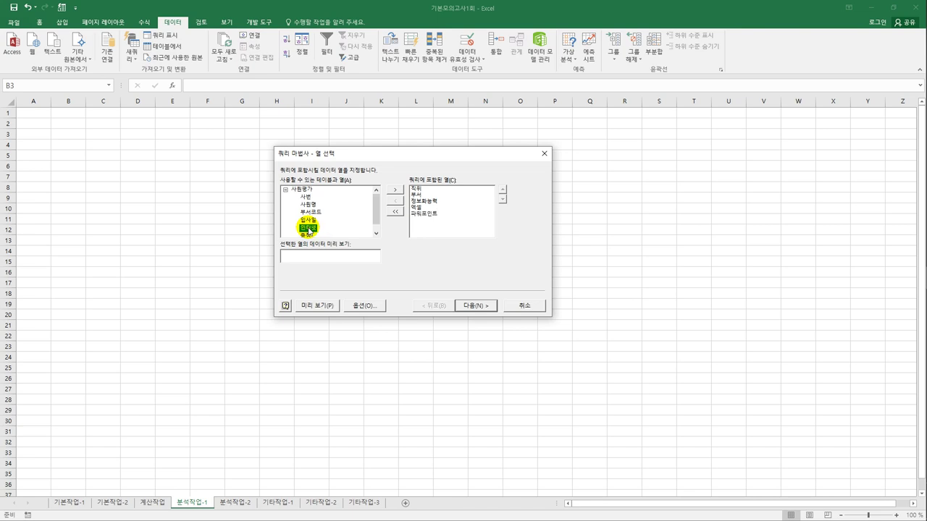
double_click(308, 229)
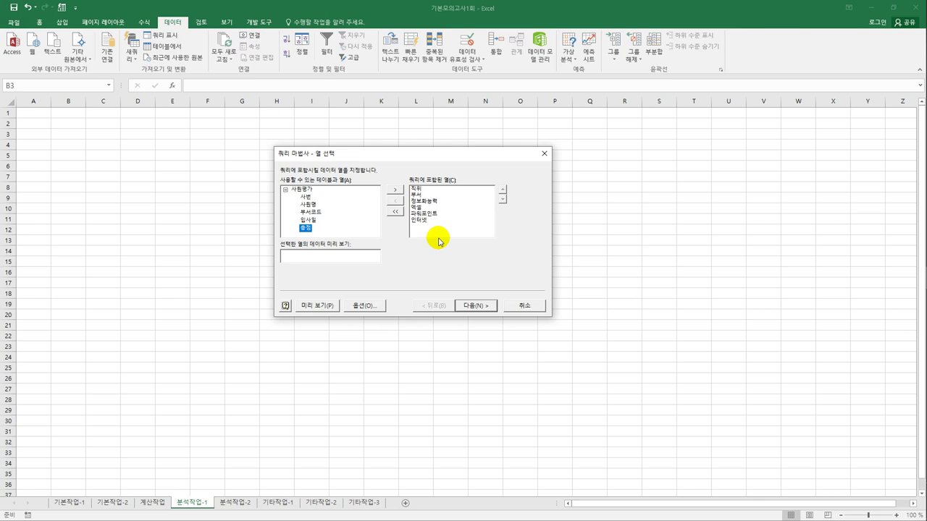
Finish the query without filters or sorting and import the data as a pivot table report at $B$3 of the existing worksheet.
click(474, 305)
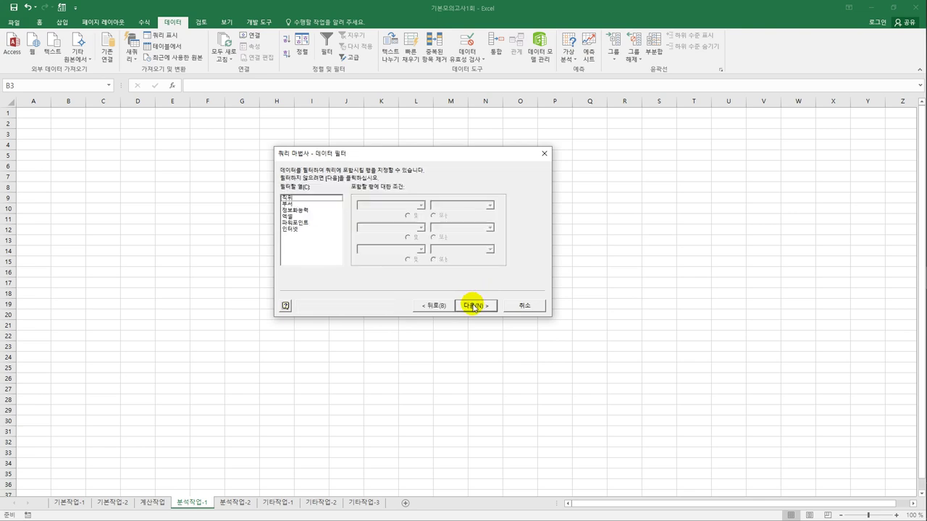
click(474, 306)
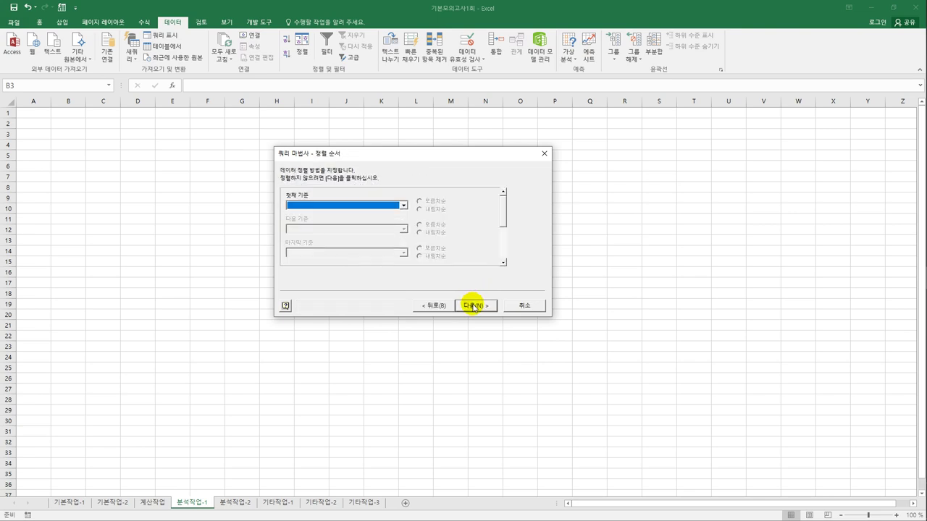
click(474, 306)
click(475, 306)
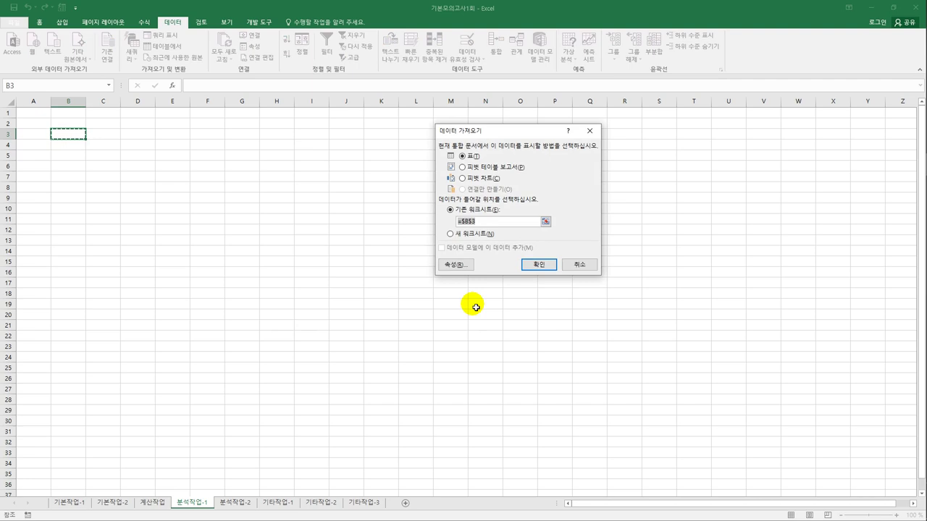
click(483, 168)
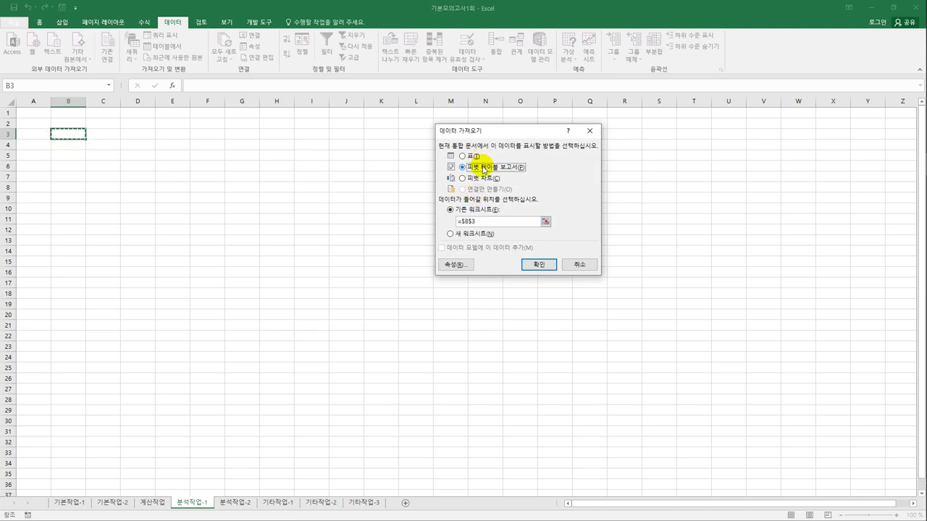
click(535, 264)
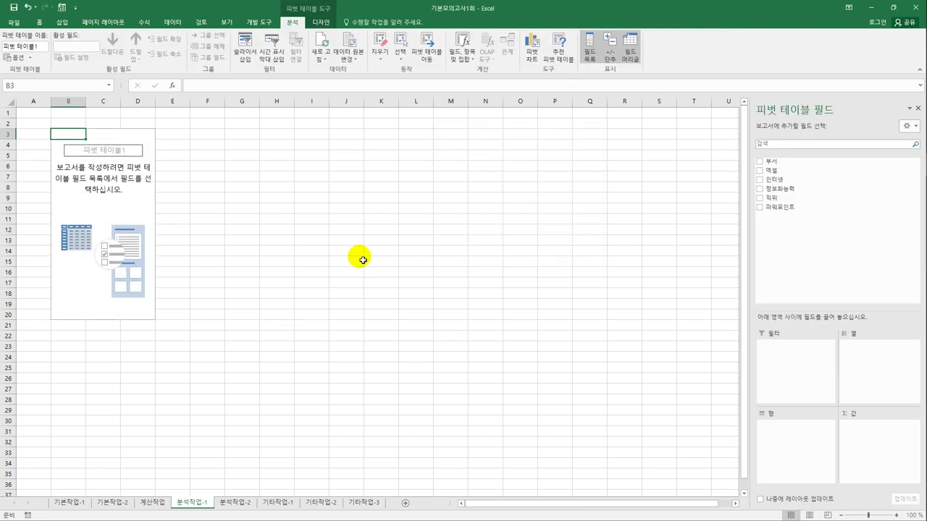
Lay out the pivot table with 직위 as filter, 부서 as rows, and 정보화능력, 엑셀, 파워포인트 and 인터넷 as values.
drag(781, 198, 773, 360)
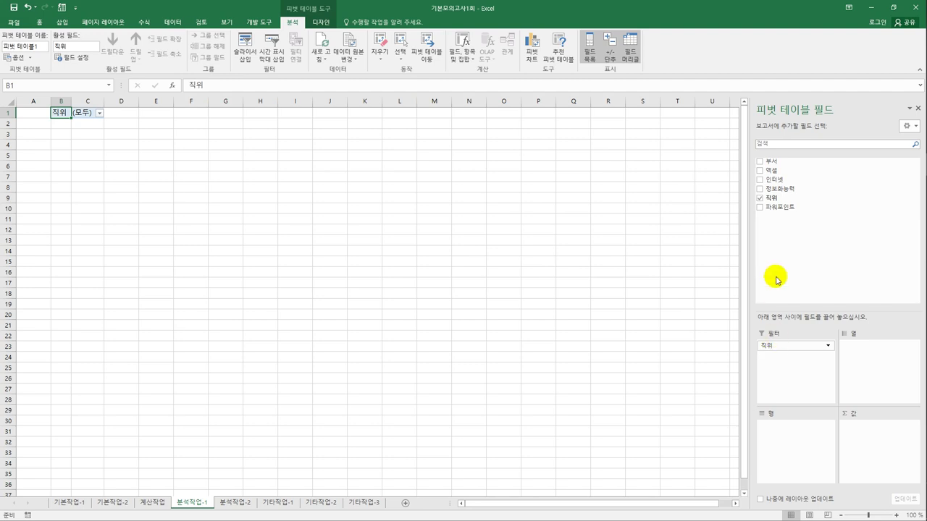
drag(775, 165, 786, 434)
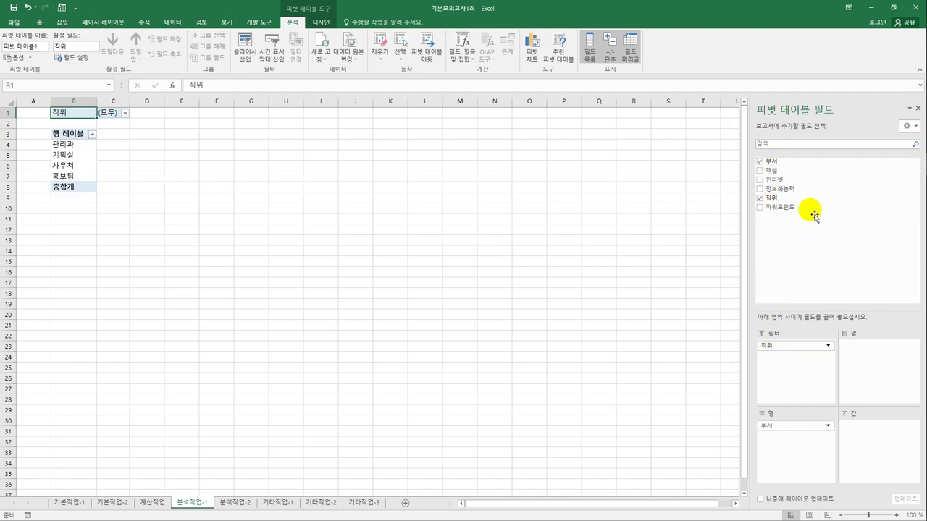
drag(802, 189, 861, 436)
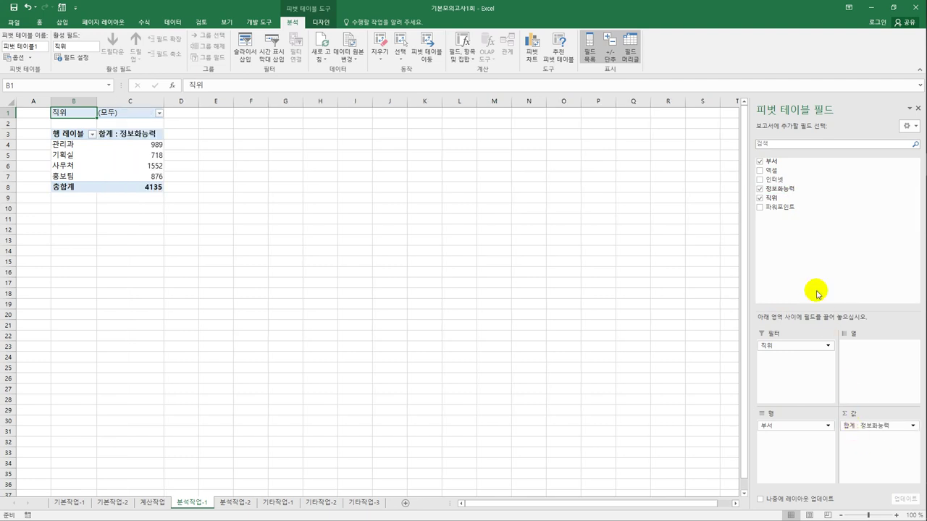
drag(771, 170, 853, 446)
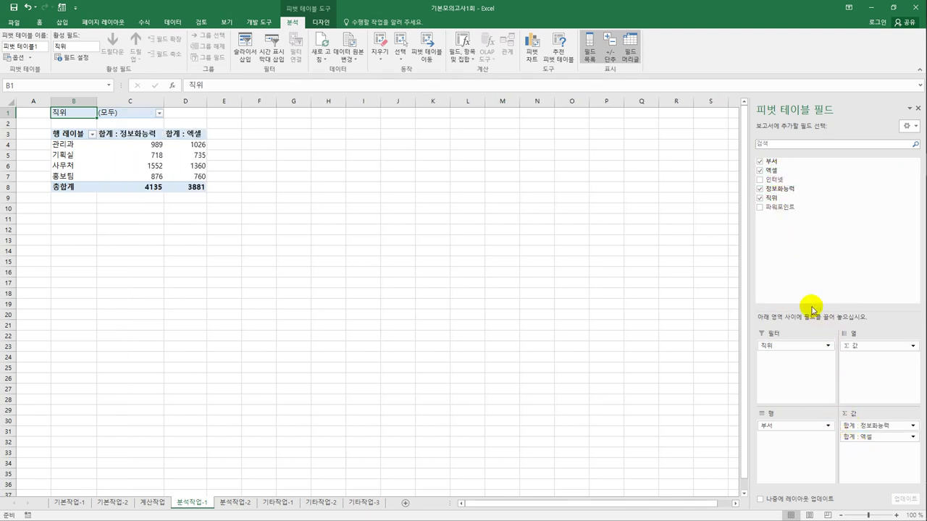
drag(786, 208, 861, 455)
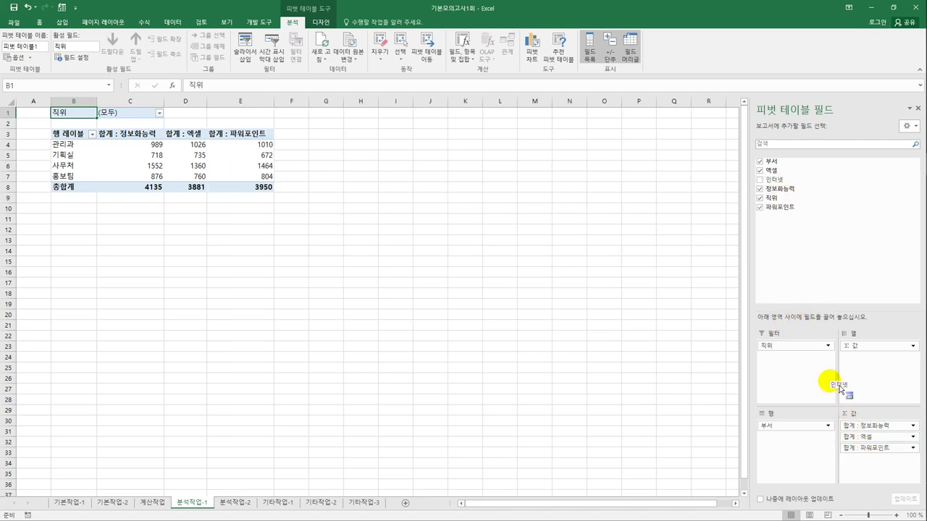
drag(786, 181, 852, 471)
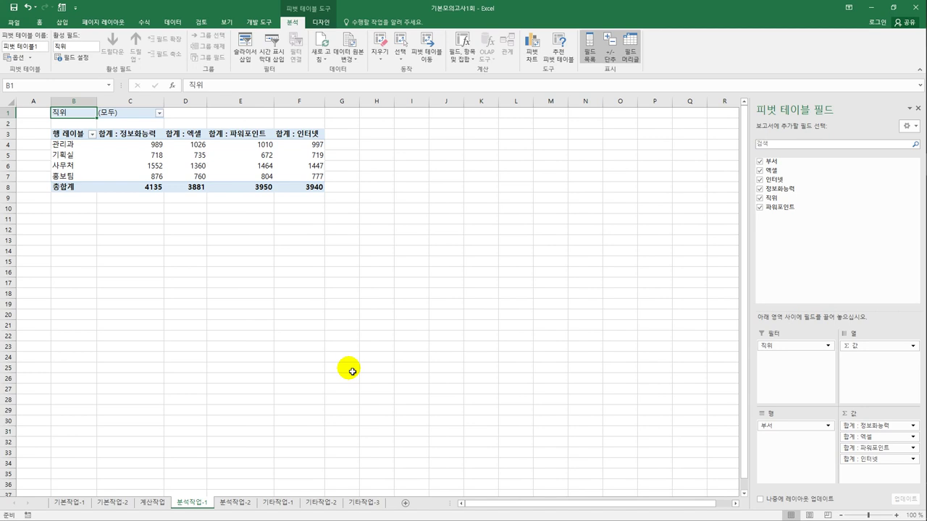
Change the pivot table's report layout to tabular form (테이블 형식으로 표시).
click(320, 23)
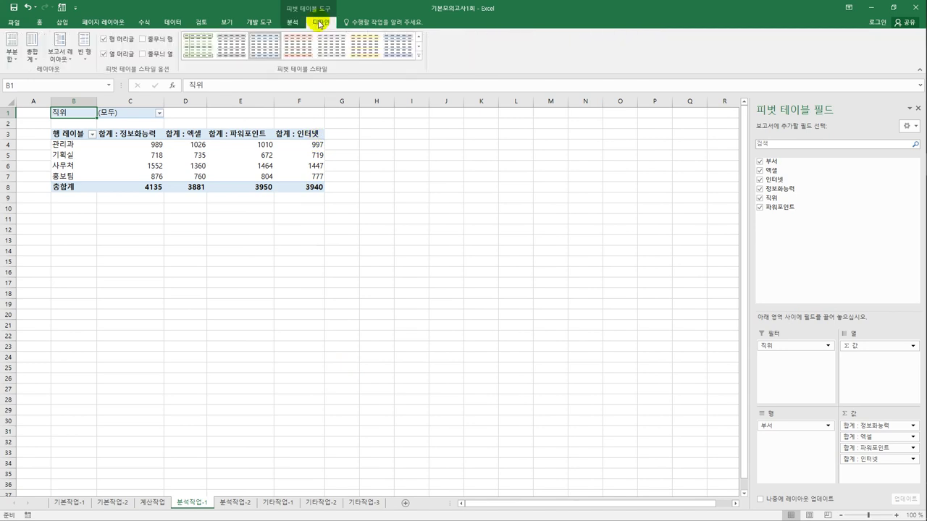
click(60, 54)
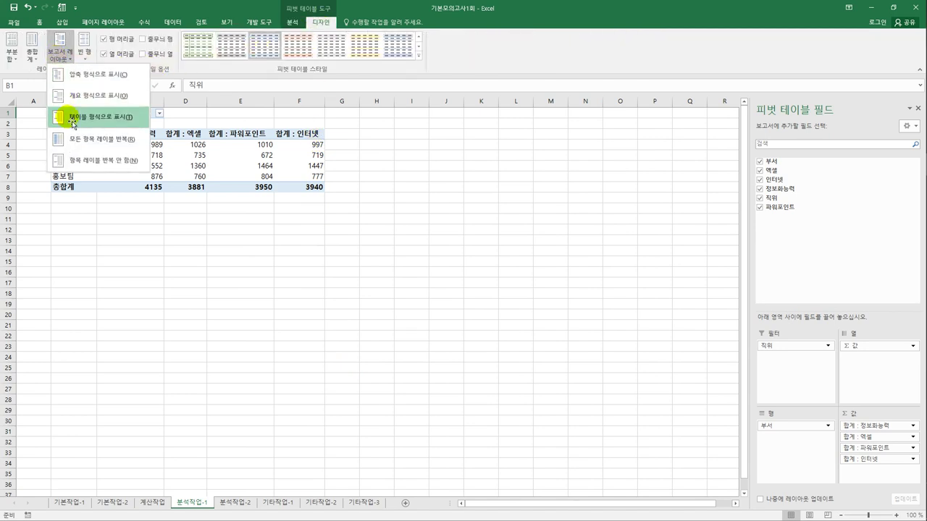
click(73, 118)
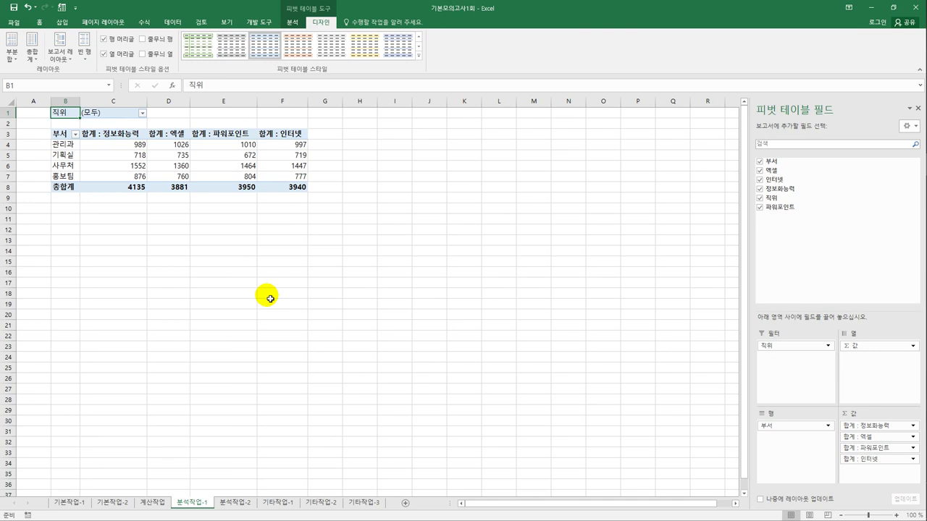
Start a new calculated field in the pivot table and name it 표준편차.
click(179, 146)
click(289, 23)
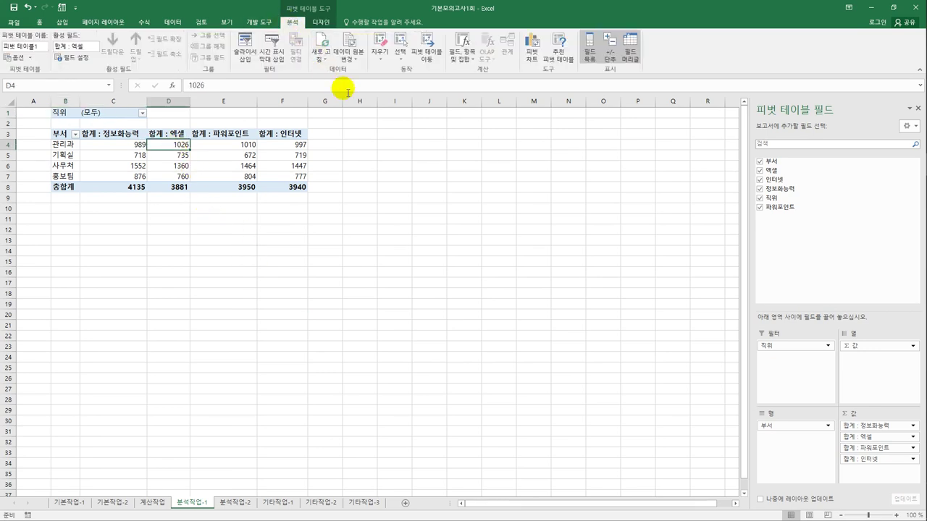
click(456, 64)
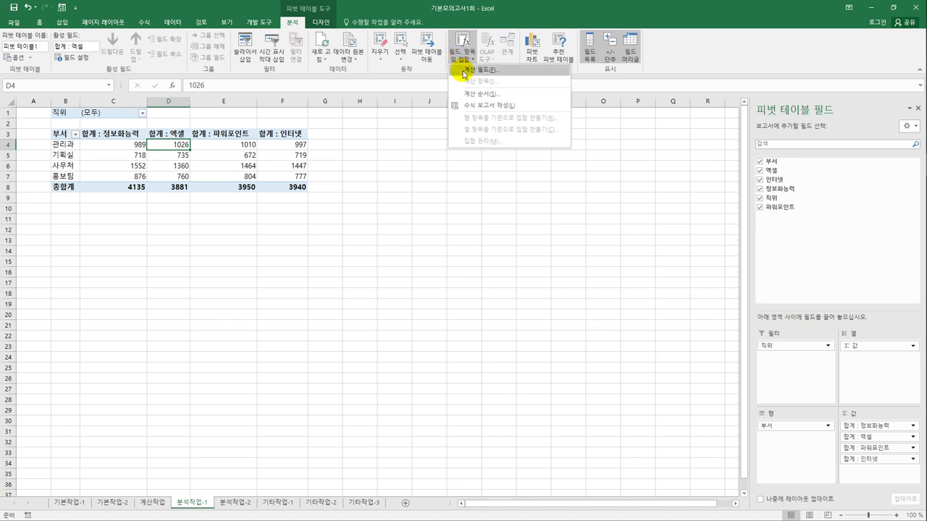
click(479, 69)
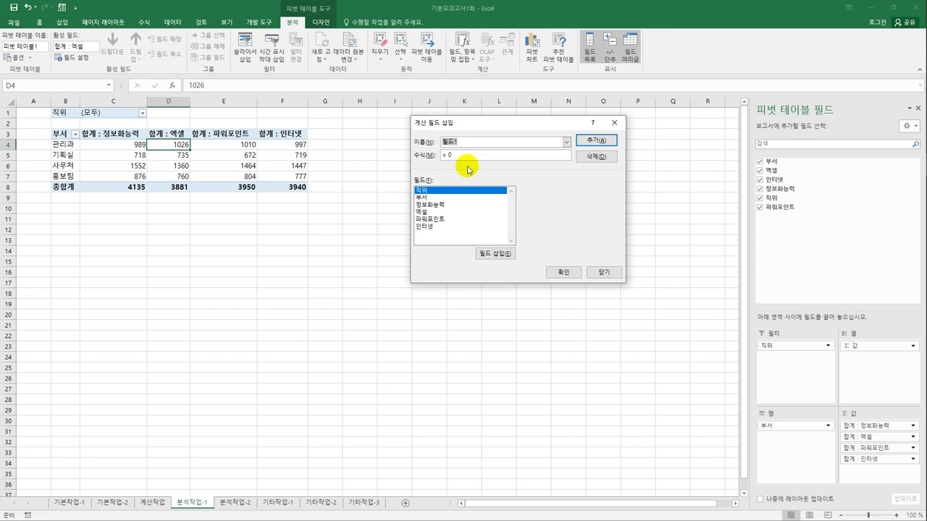
key(BackSpace)
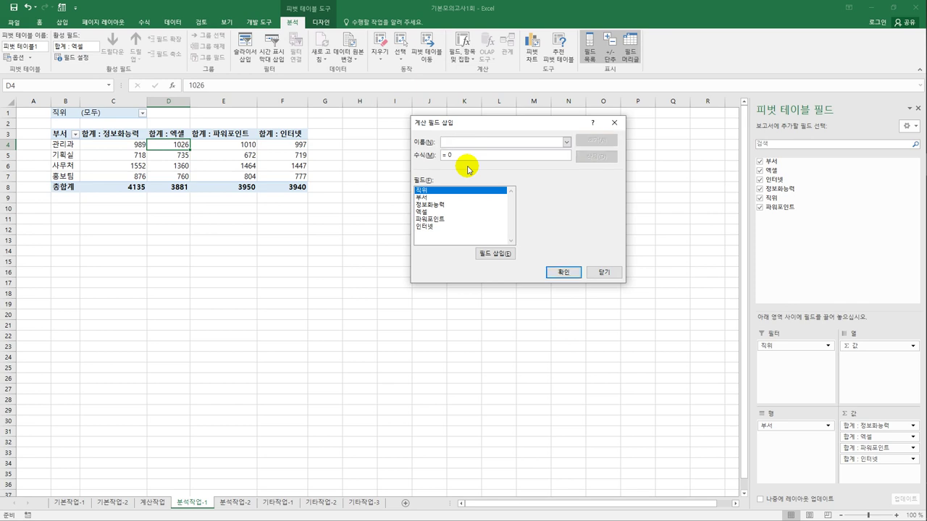
text(표준편차)
key(Tab)
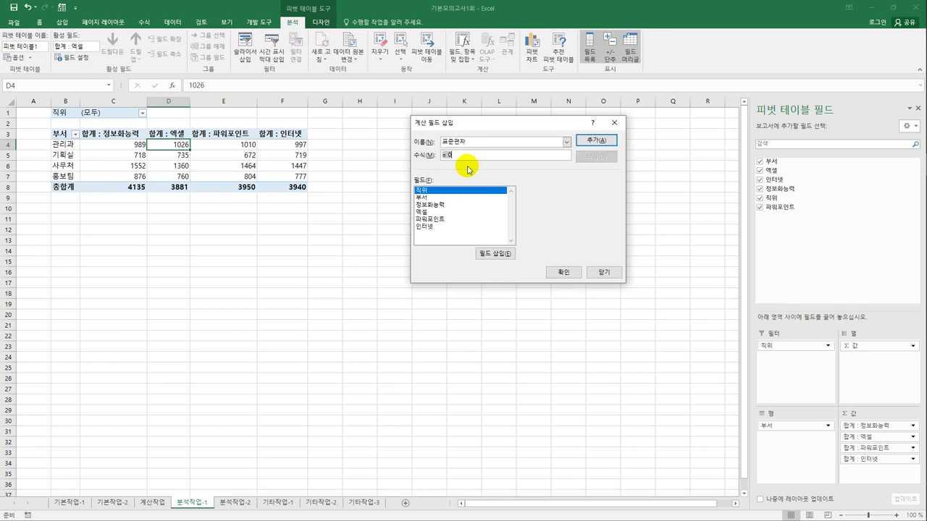
Set the calculated field's formula to =stdev(정보화능력, 엑셀, 파워포인트, 인터넷) and add the field to the pivot table.
text(=stdev()
double_click(450, 207)
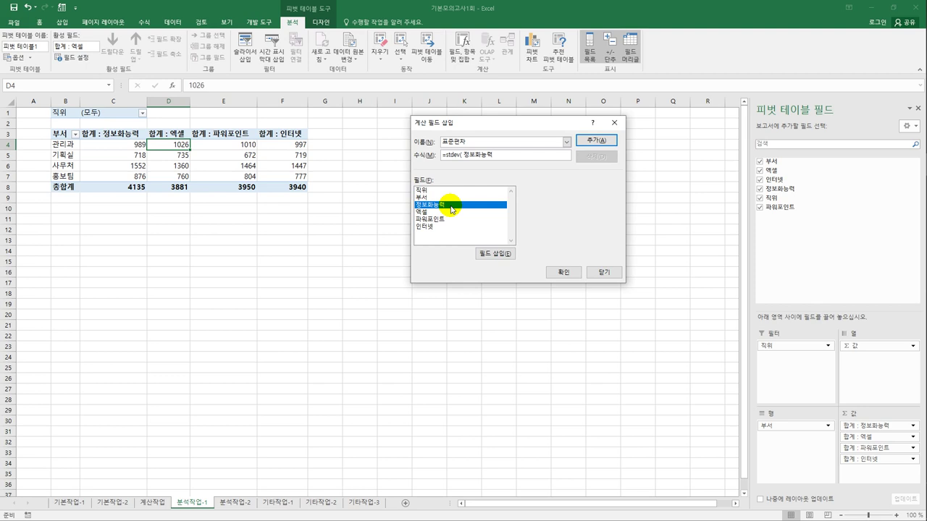
text(,)
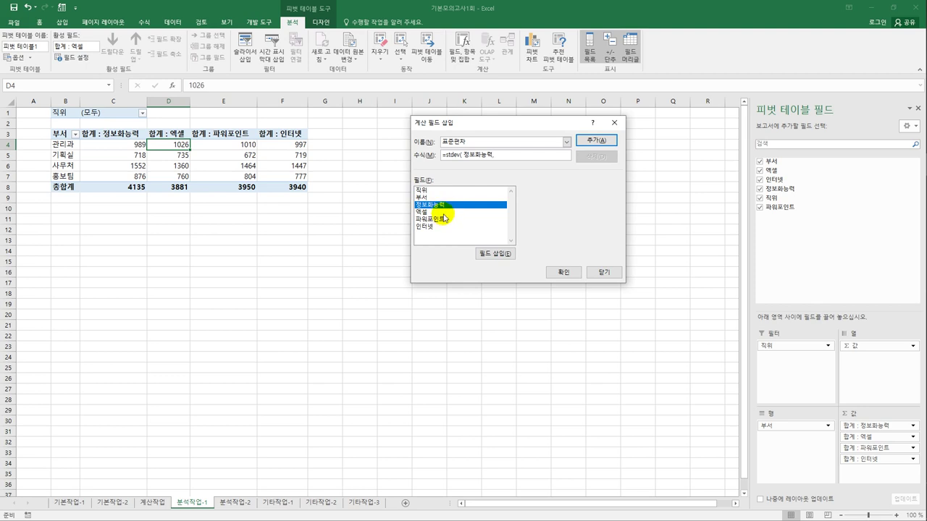
double_click(443, 212)
text(,)
click(443, 220)
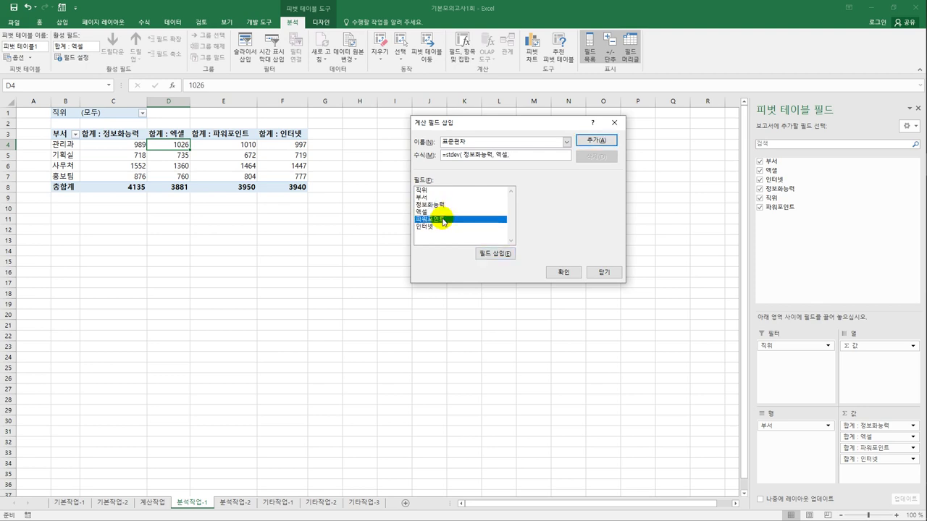
double_click(443, 220)
text(,)
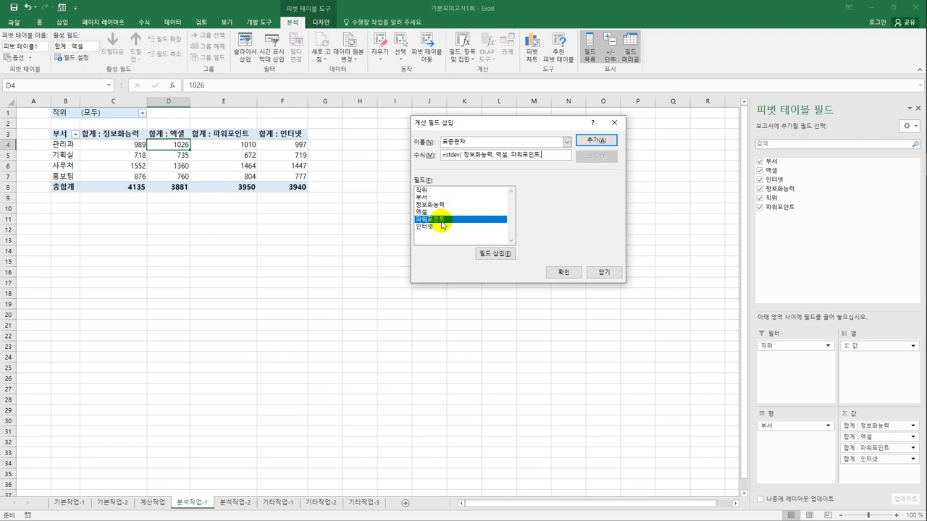
click(438, 227)
double_click(438, 227)
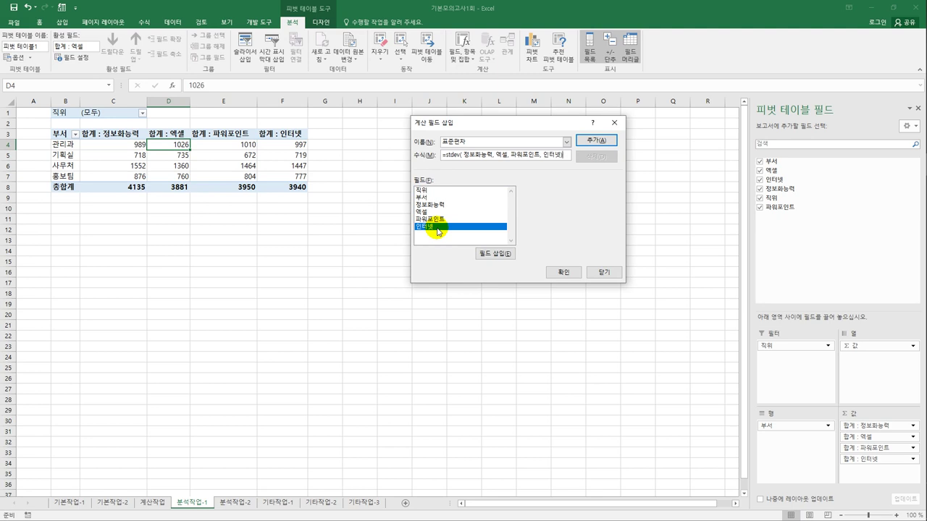
click(597, 139)
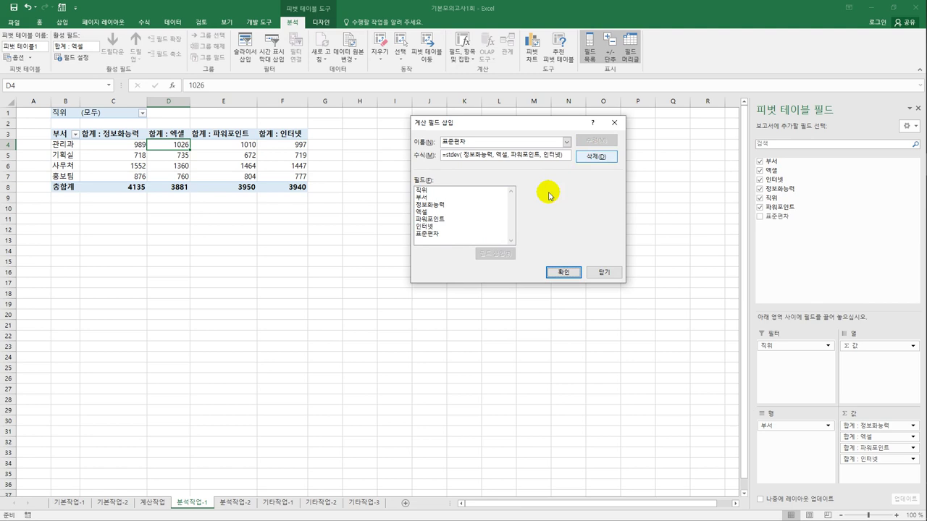
click(555, 272)
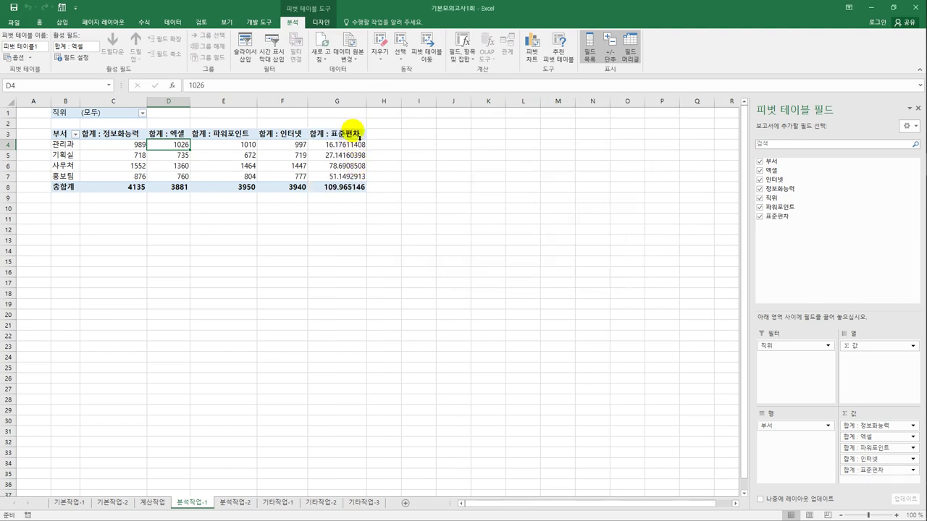
mouse_move(365, 182)
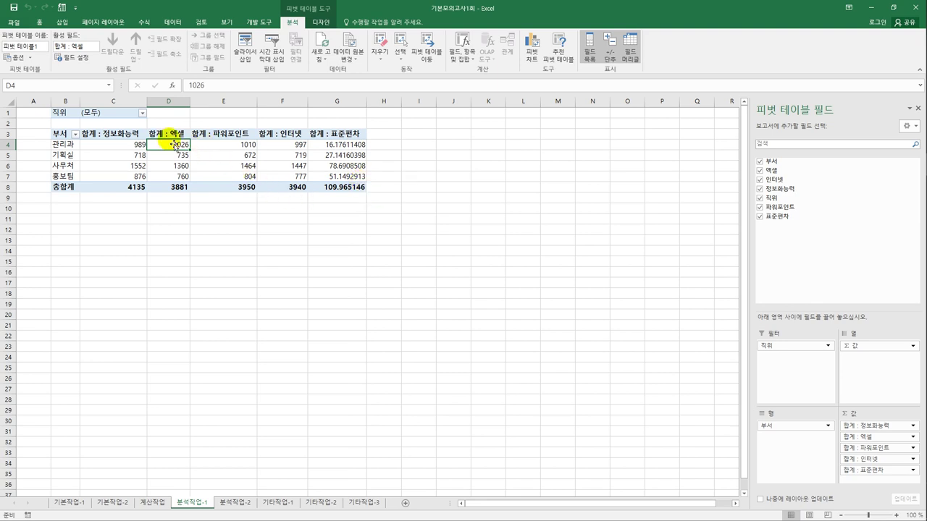
Summarize the pivot table's 정보화능력 value field by average (평균) and format it as a number with 2 decimal places.
click(137, 137)
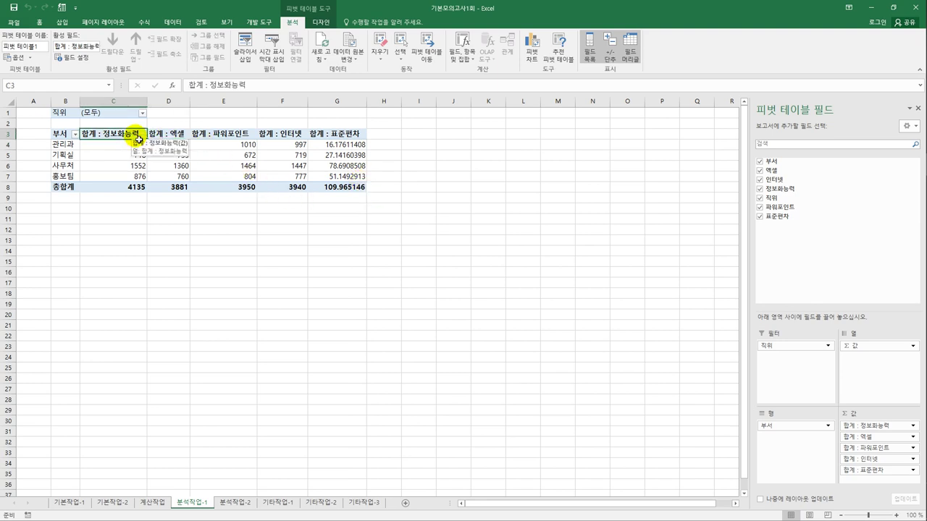
double_click(137, 136)
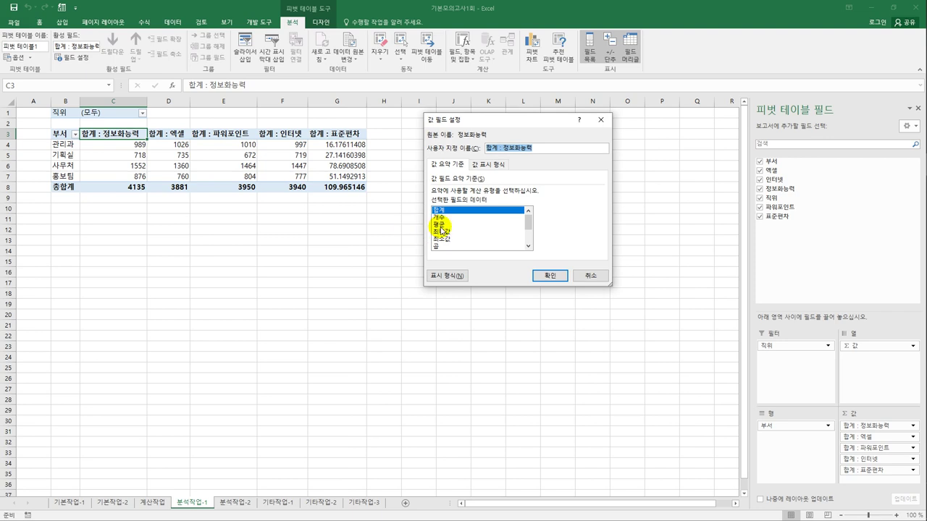
click(440, 225)
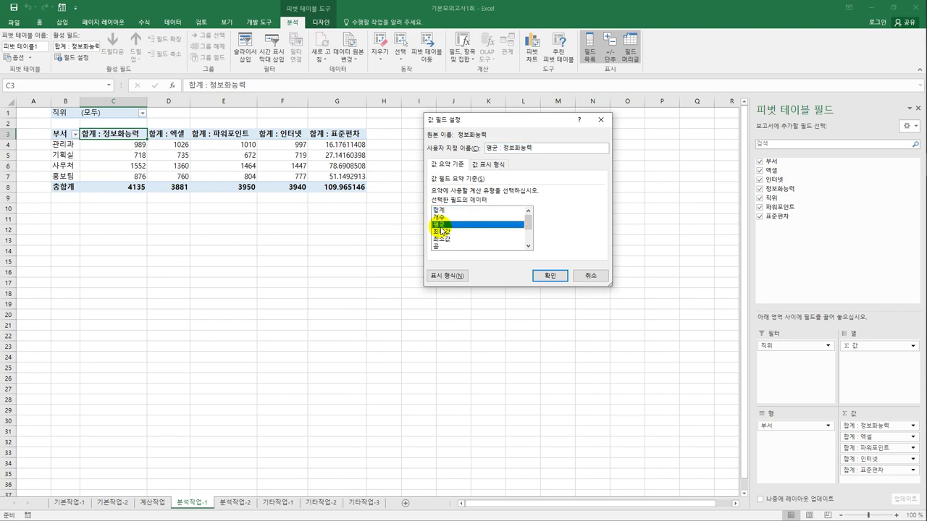
click(448, 276)
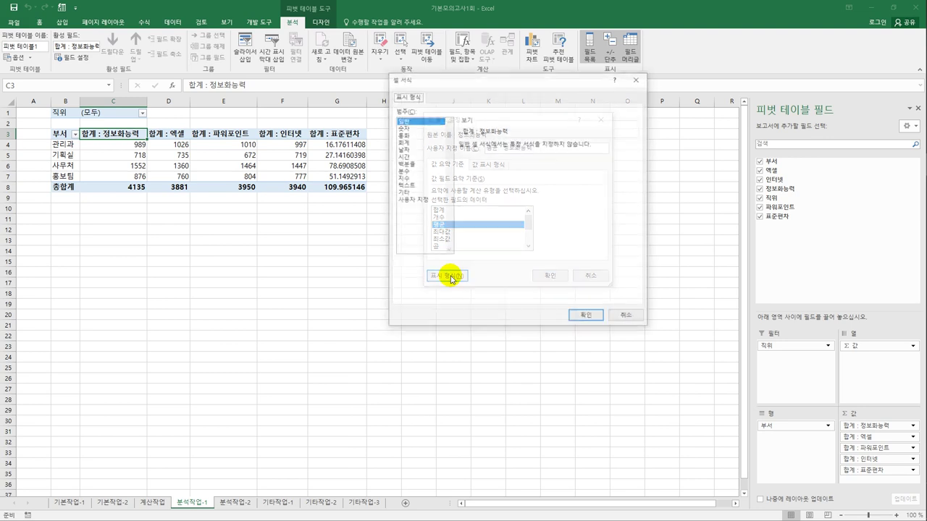
click(420, 127)
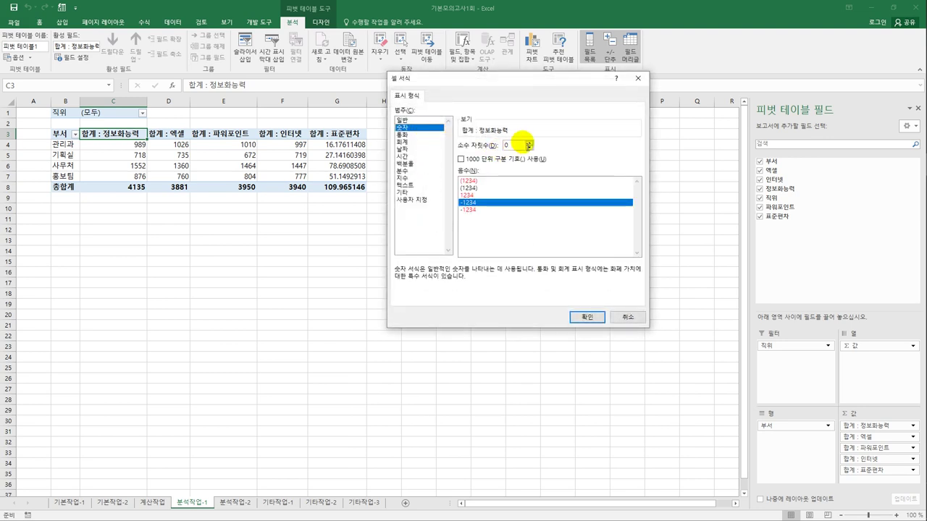
click(528, 142)
click(529, 142)
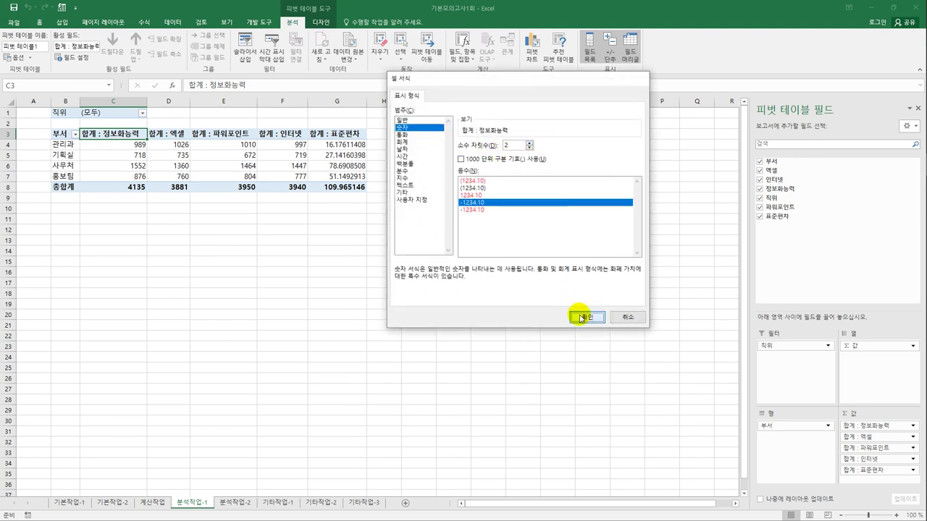
click(582, 319)
click(556, 276)
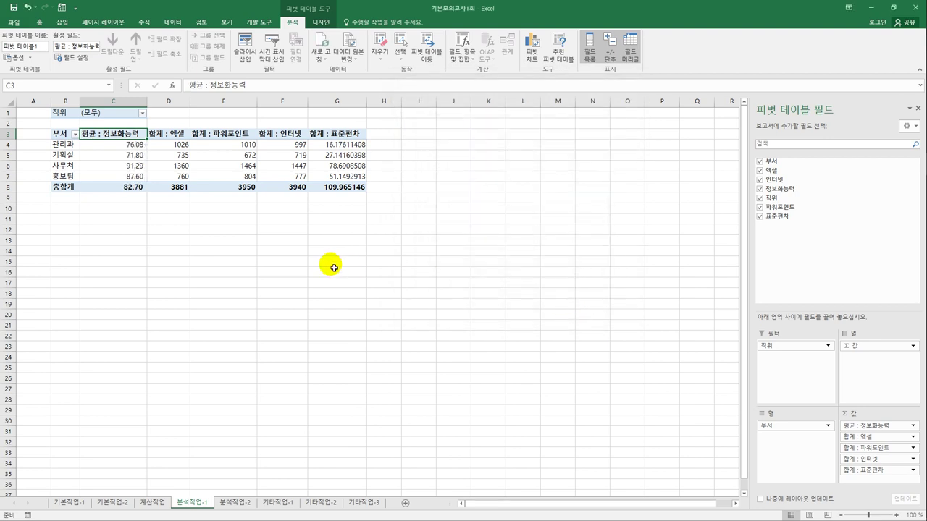
Summarize the 엑셀 value field by average (평균) and format it as a number with 2 decimal places.
click(179, 137)
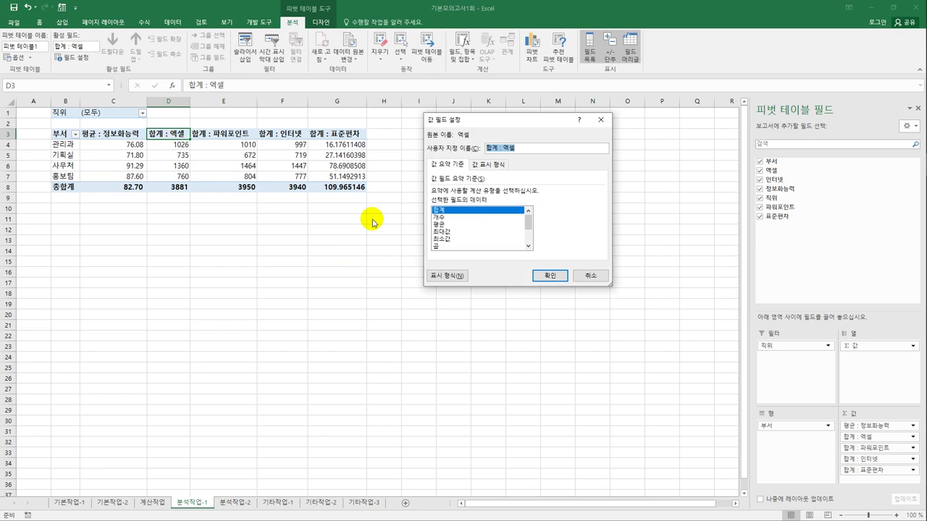
click(440, 225)
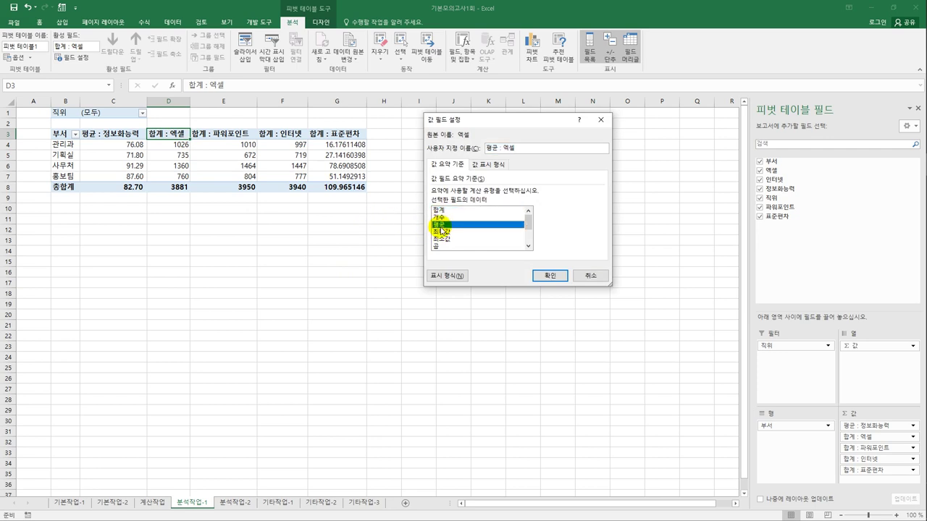
click(449, 275)
click(403, 127)
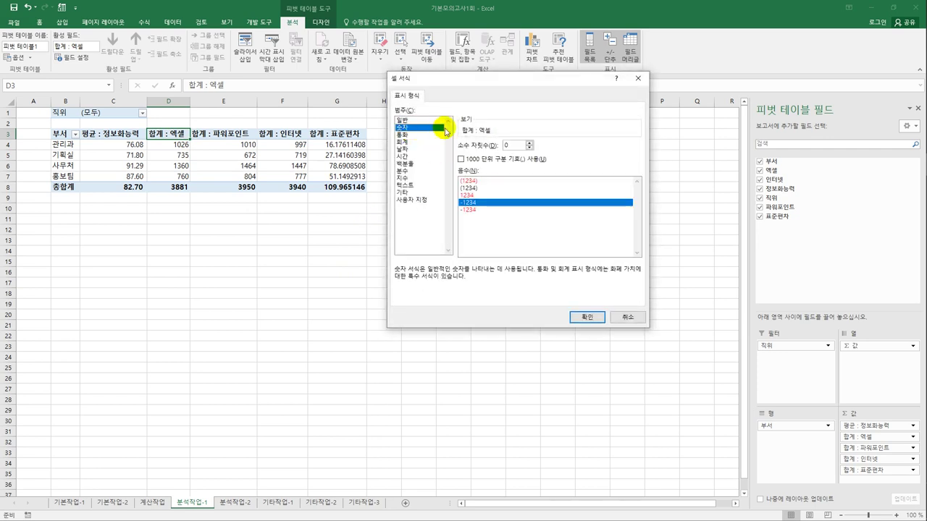
click(586, 317)
click(545, 274)
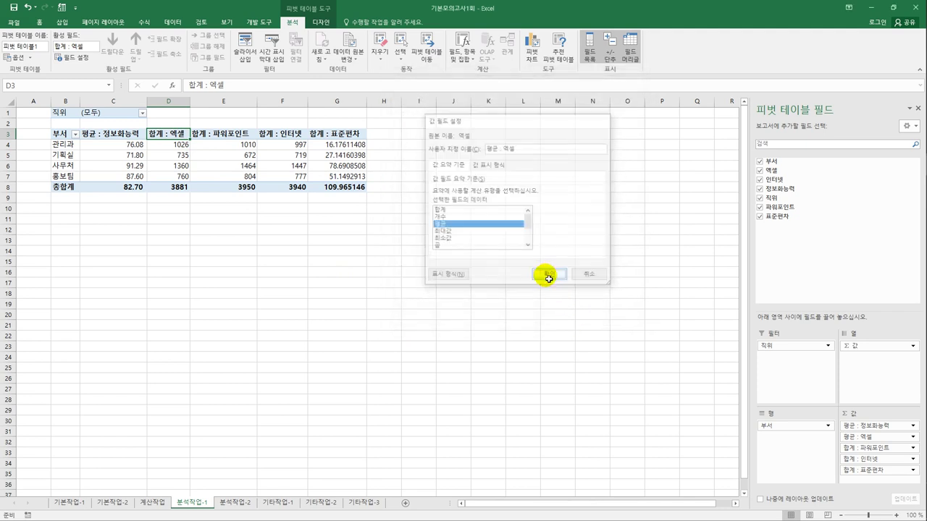
Summarize the 파워포인트 value field by average (평균) and format it as a number with 2 decimal places.
click(223, 135)
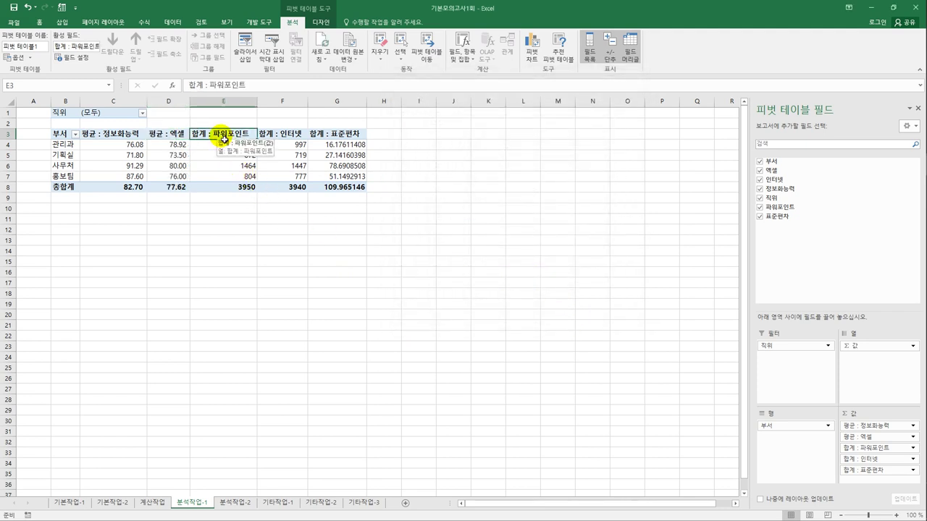
double_click(222, 135)
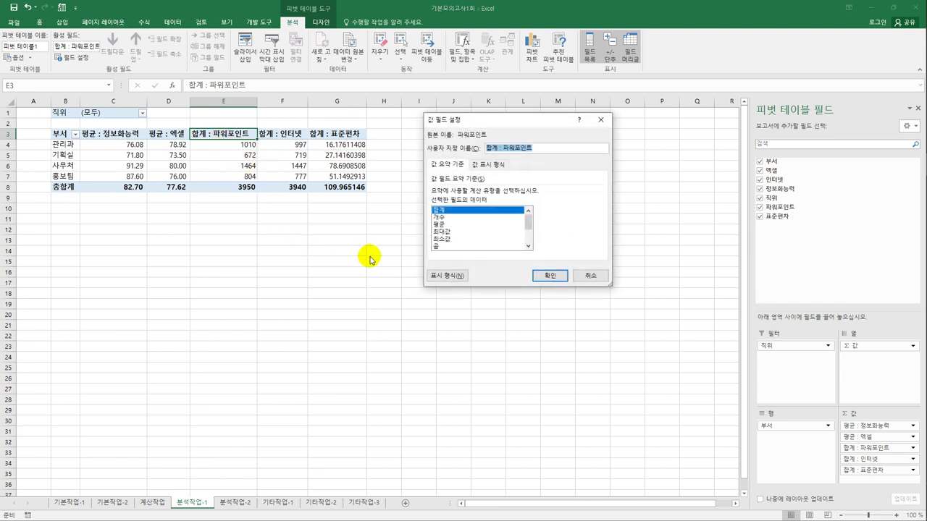
click(438, 225)
click(446, 276)
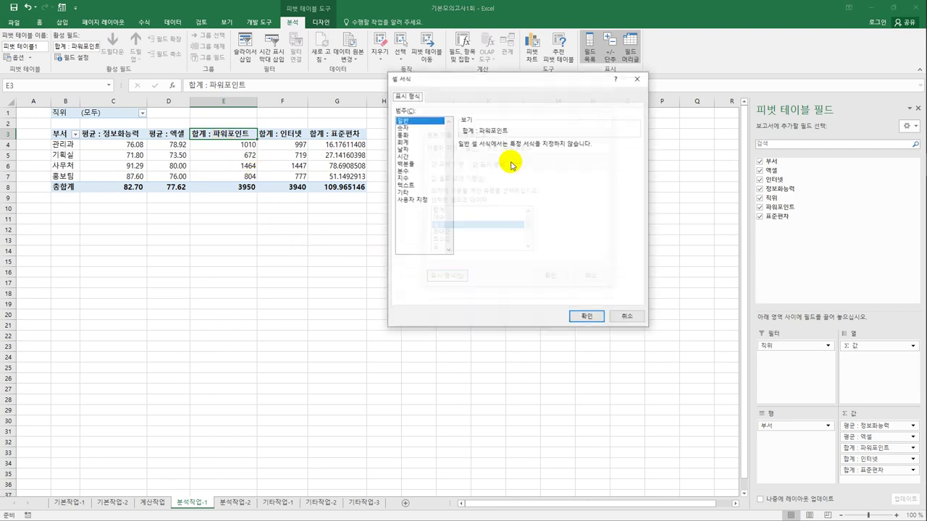
click(407, 127)
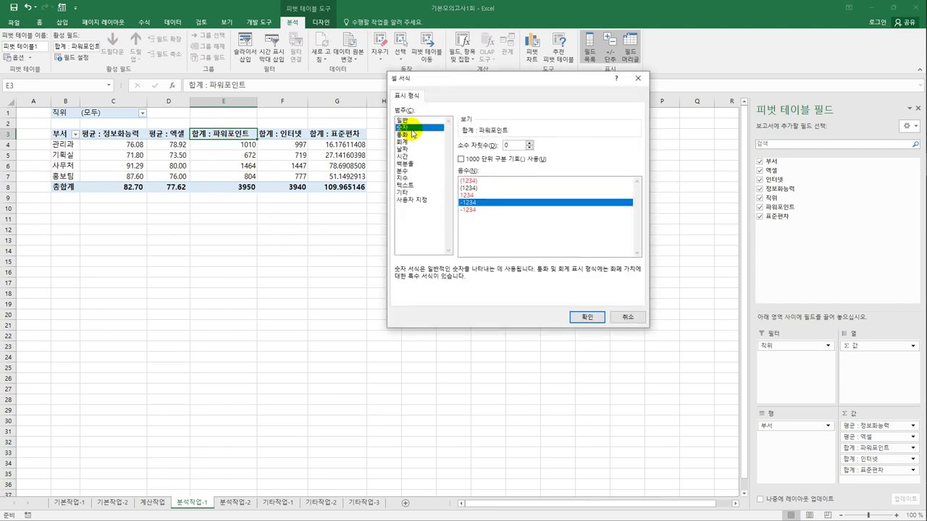
click(529, 144)
click(585, 317)
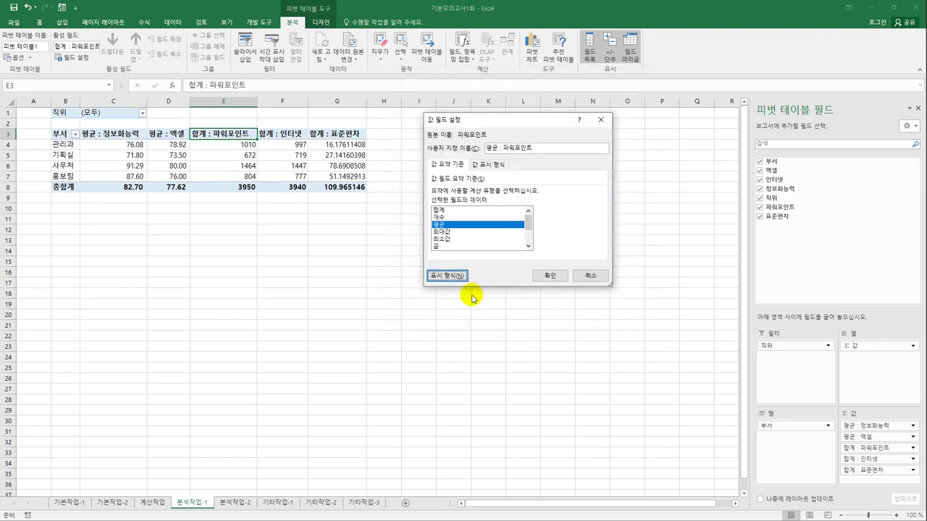
click(545, 275)
Summarize the 인터넷 value field by average (평균) and format it as a number with 2 decimal places.
click(295, 138)
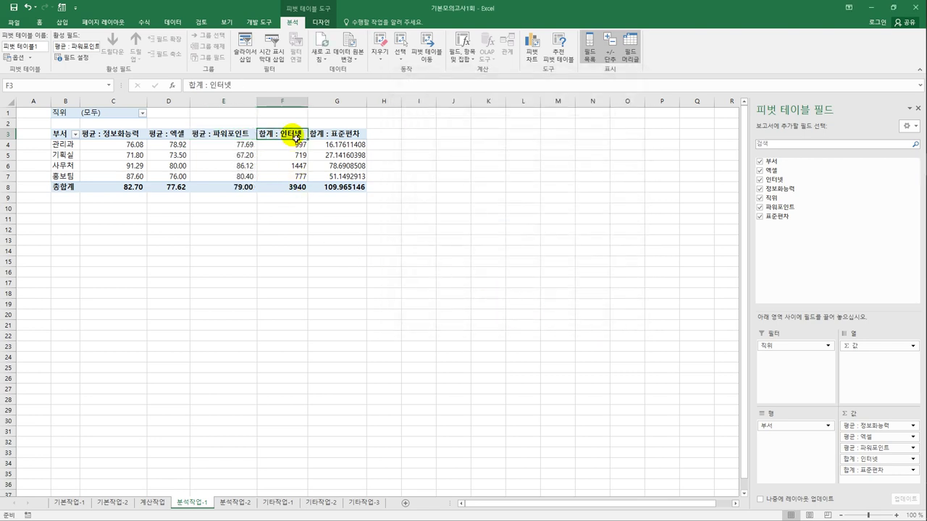
double_click(293, 137)
click(439, 224)
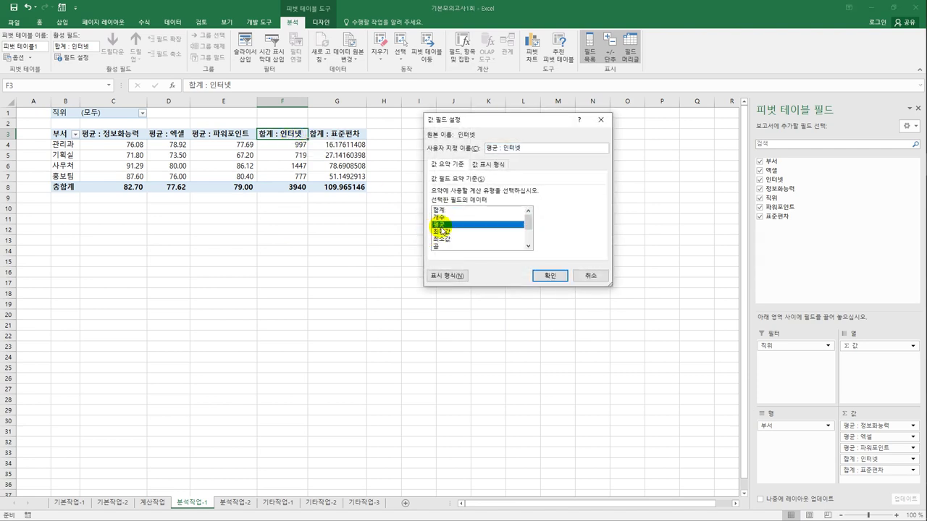
click(448, 276)
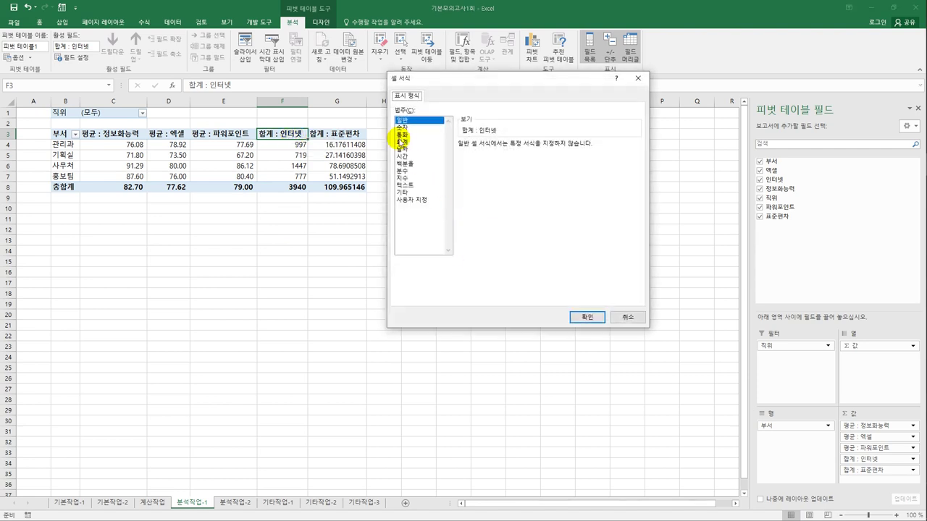
click(406, 128)
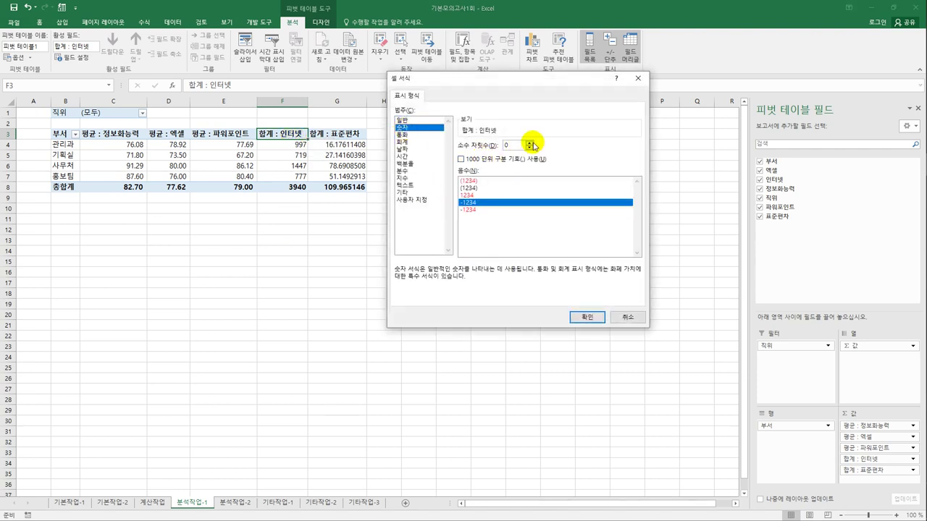
click(529, 142)
click(529, 143)
click(585, 319)
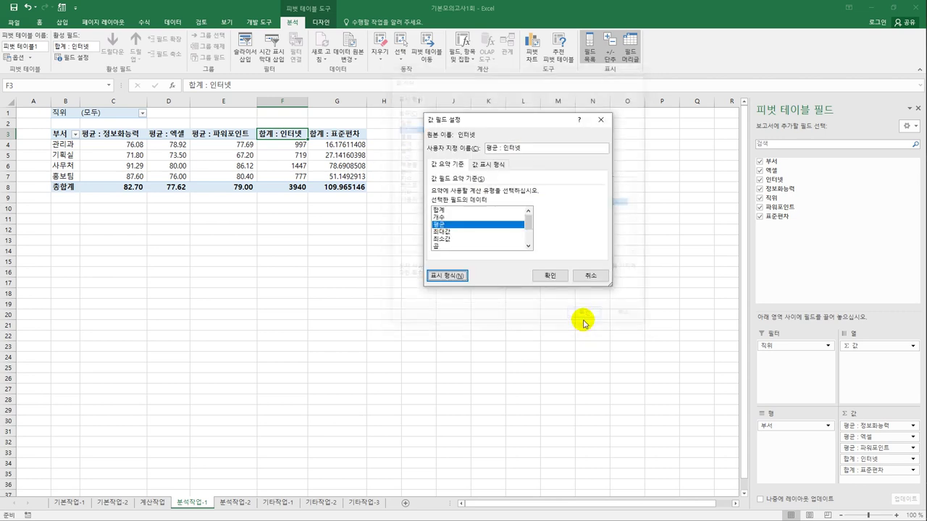
click(557, 272)
click(495, 293)
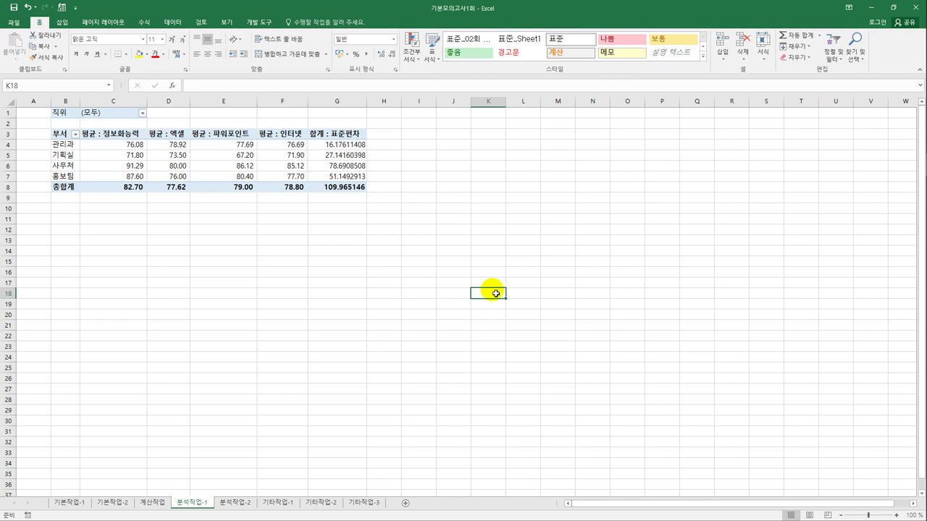
Format the 표준편차 value field as a number with 2 decimal places, keeping its sum (합계) summary.
double_click(349, 136)
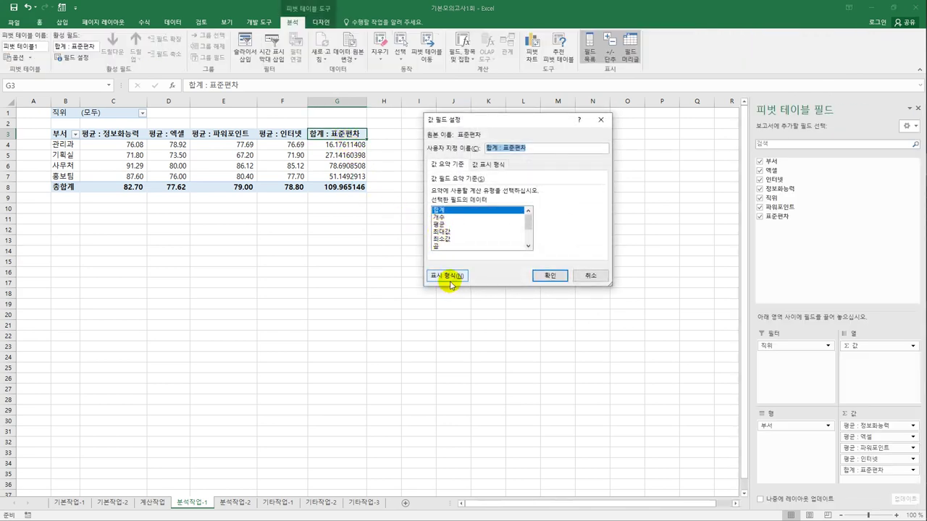
click(448, 276)
click(404, 127)
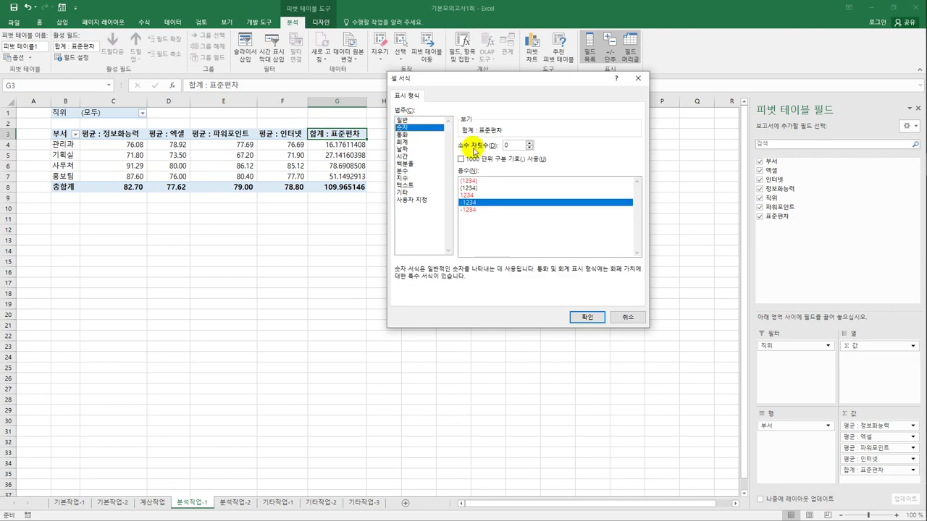
double_click(529, 142)
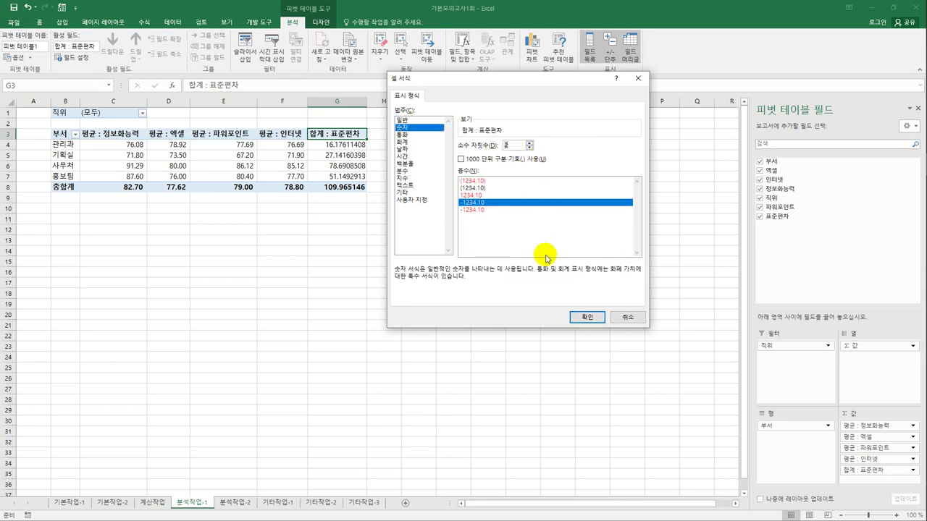
click(574, 316)
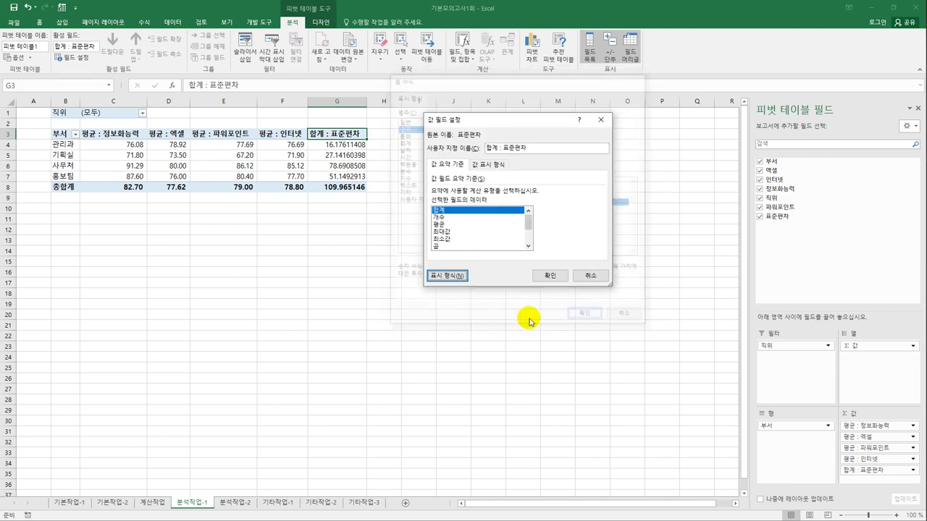
click(540, 278)
click(460, 302)
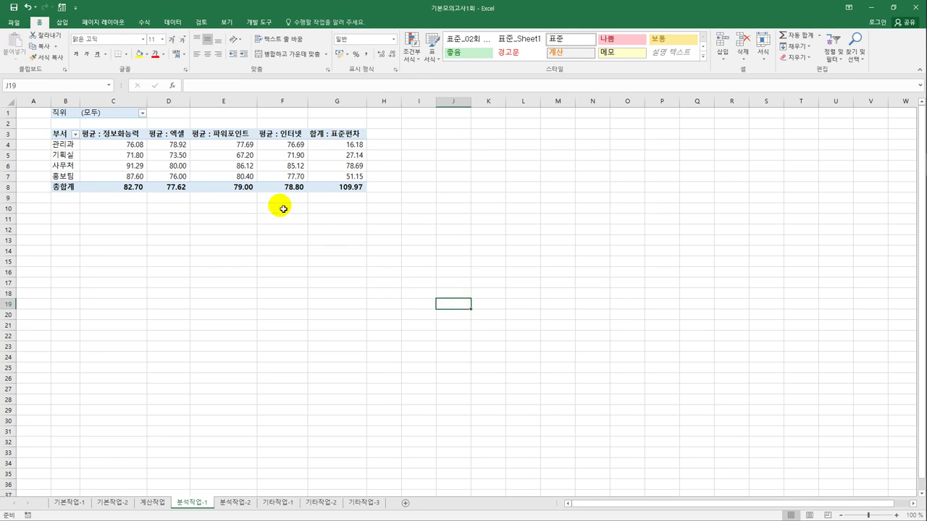
Apply the orange bordered style from the light (밝게) group to the pivot table and enable banded columns (줄무늬 열).
click(243, 166)
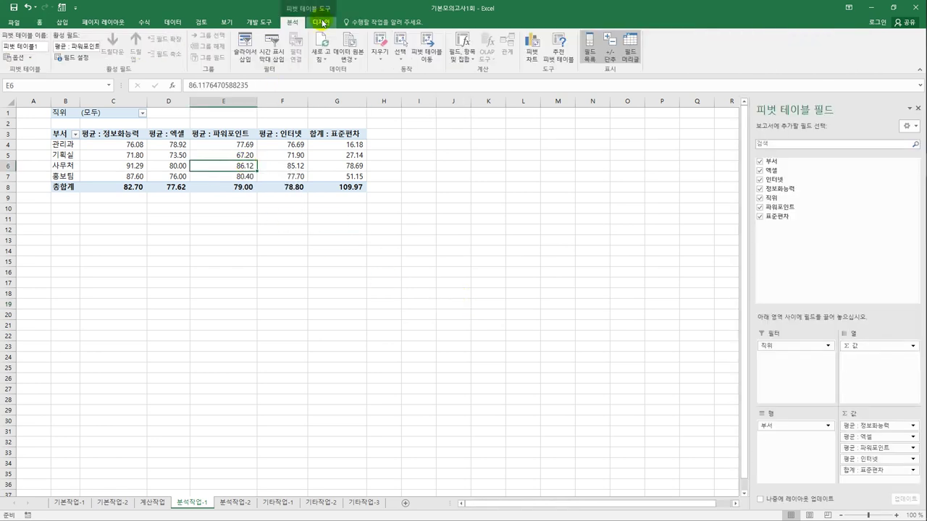
click(322, 23)
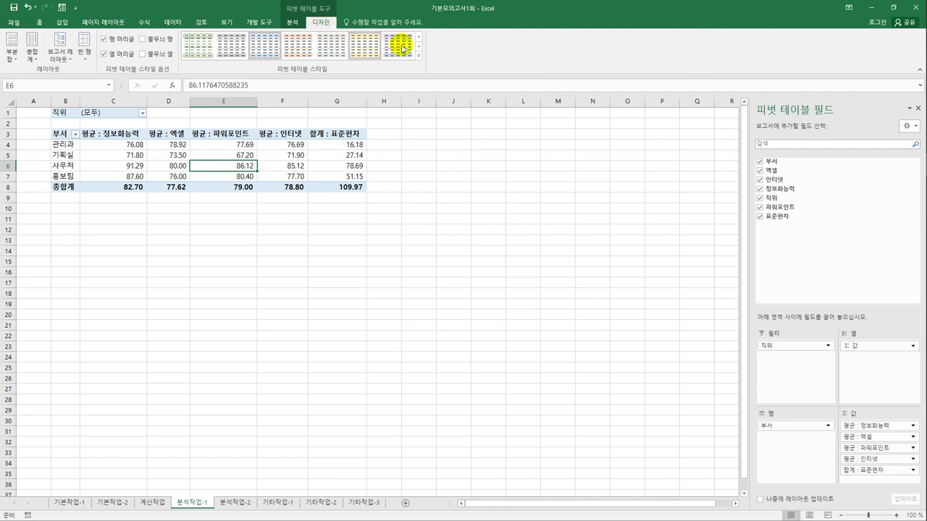
click(419, 55)
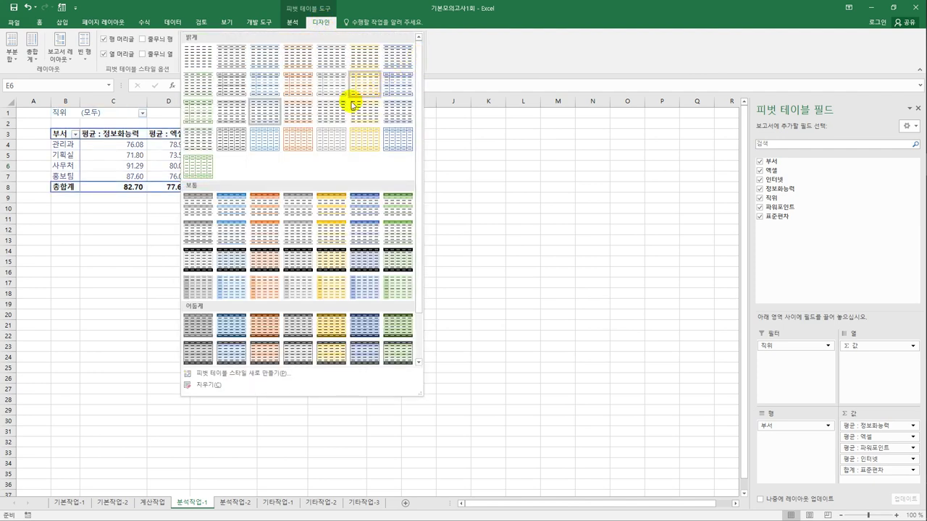
click(289, 143)
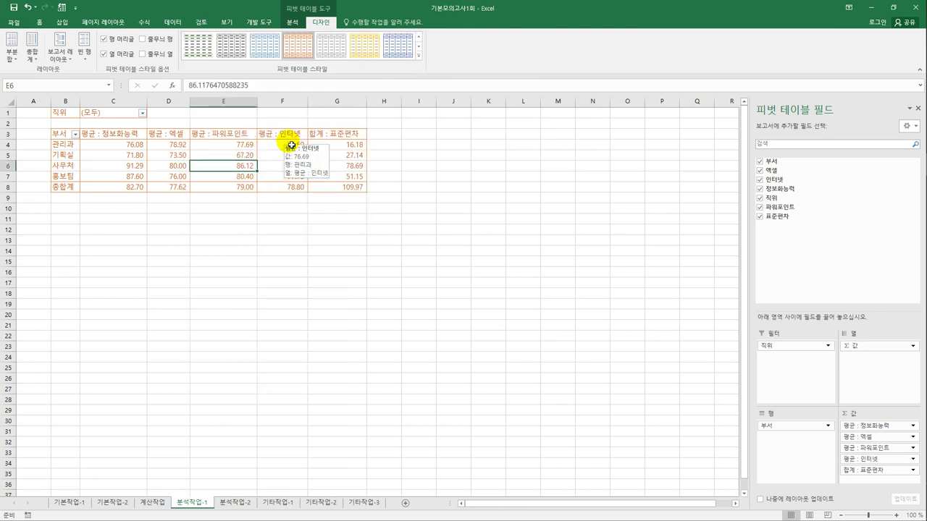
click(143, 53)
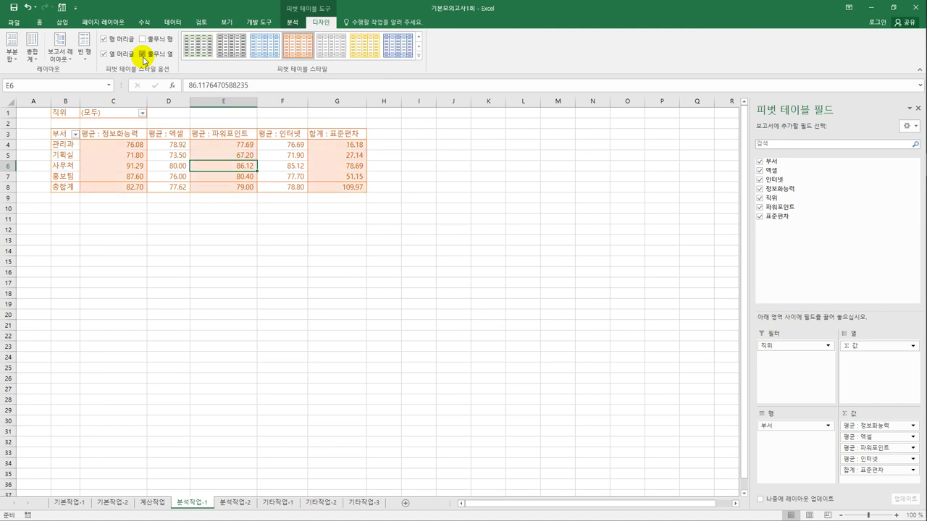
click(420, 252)
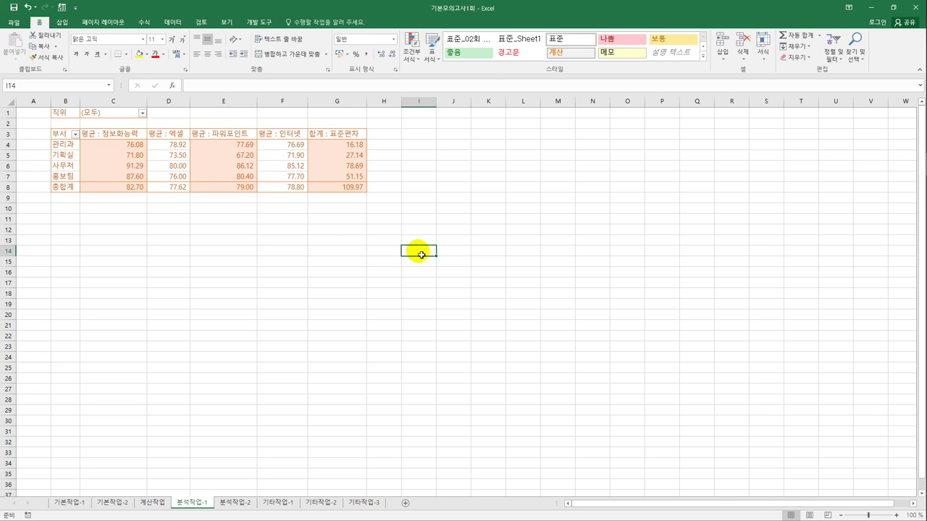
On the 분석작업-2 sheet, start a data validation rule for the 직위 cells D6:D27 that allows only a list (목록).
click(235, 502)
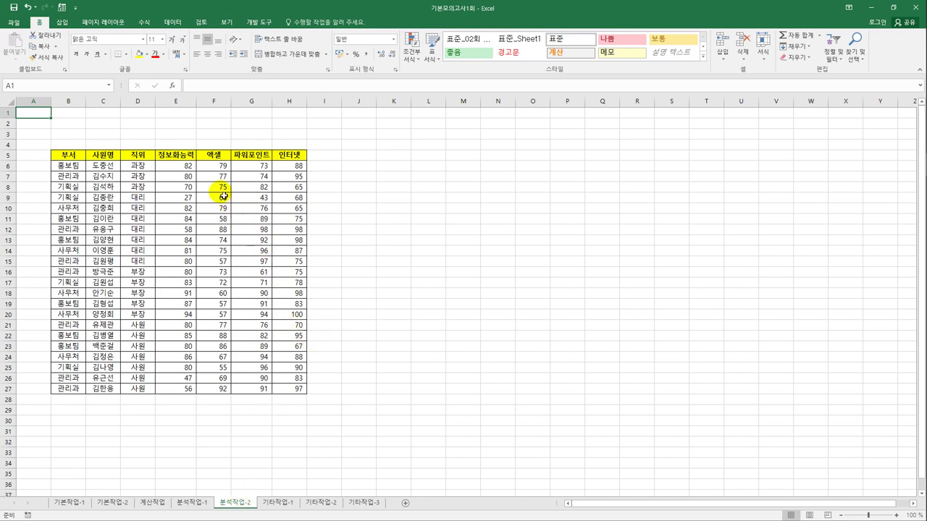
click(141, 166)
drag(149, 185, 149, 393)
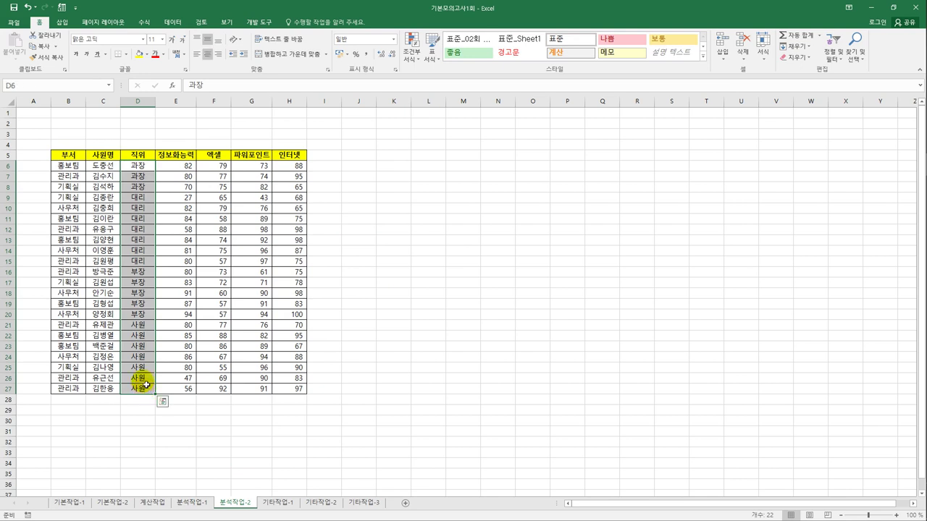
click(171, 22)
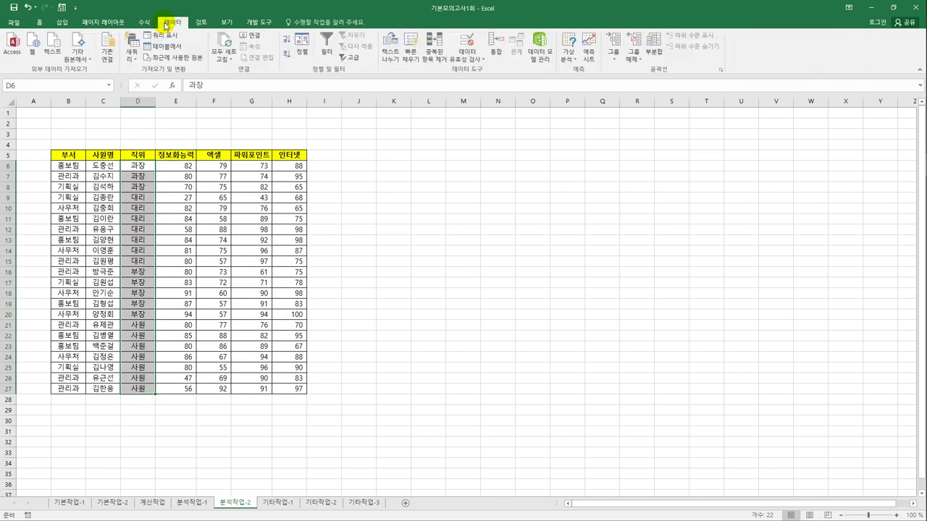
click(461, 64)
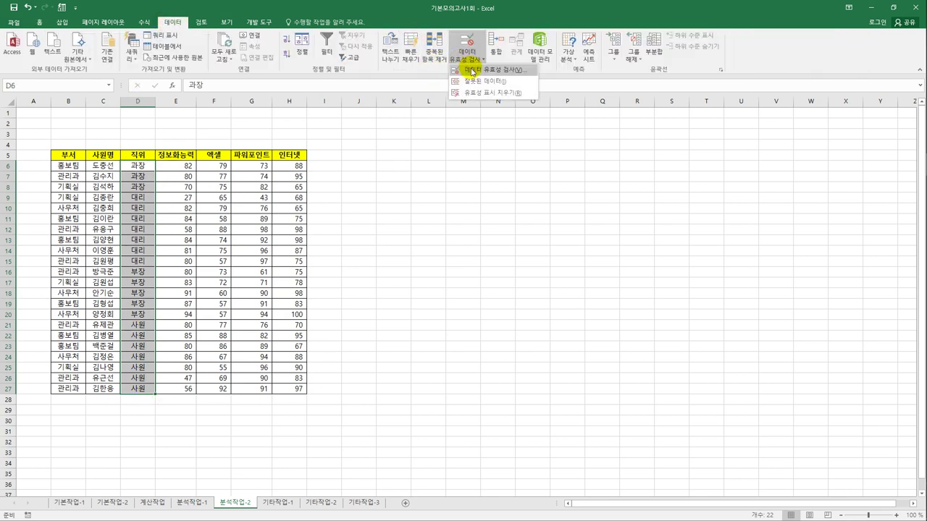
click(474, 70)
click(495, 181)
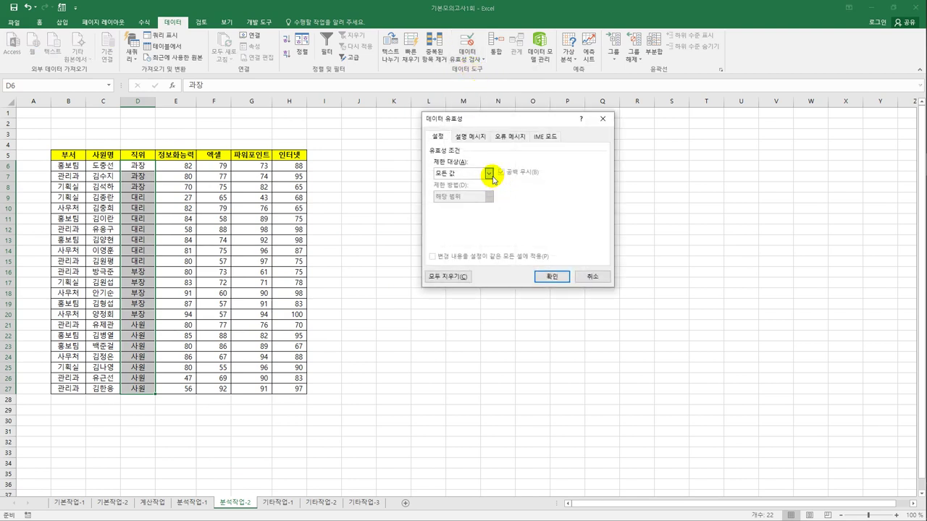
click(486, 204)
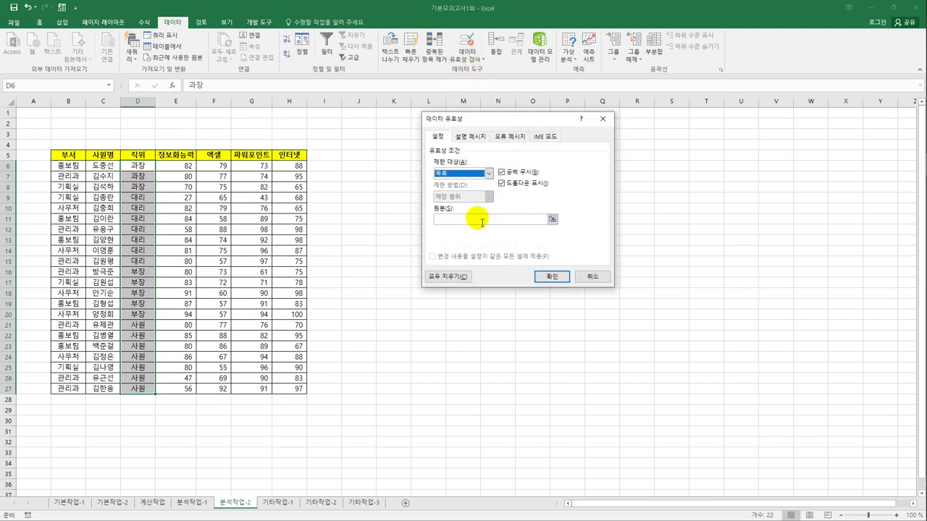
Set the validation list's source to 사원,대리,과장,부장.
click(482, 221)
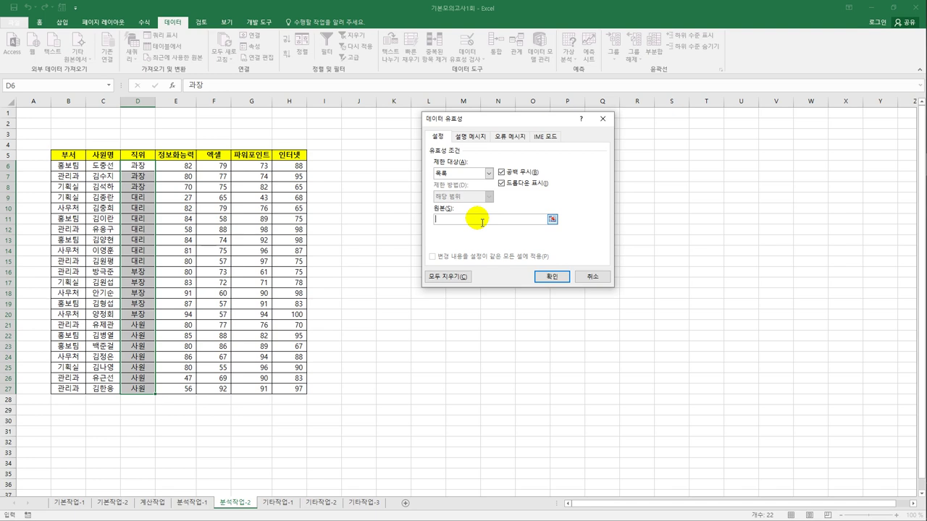
text(t)
text(사원)
text(,대리)
text(,과장)
text(,부장)
Give the validation rule an input message titled 직급목록 with the text "사원, 대리, 과장, 부장".
click(470, 136)
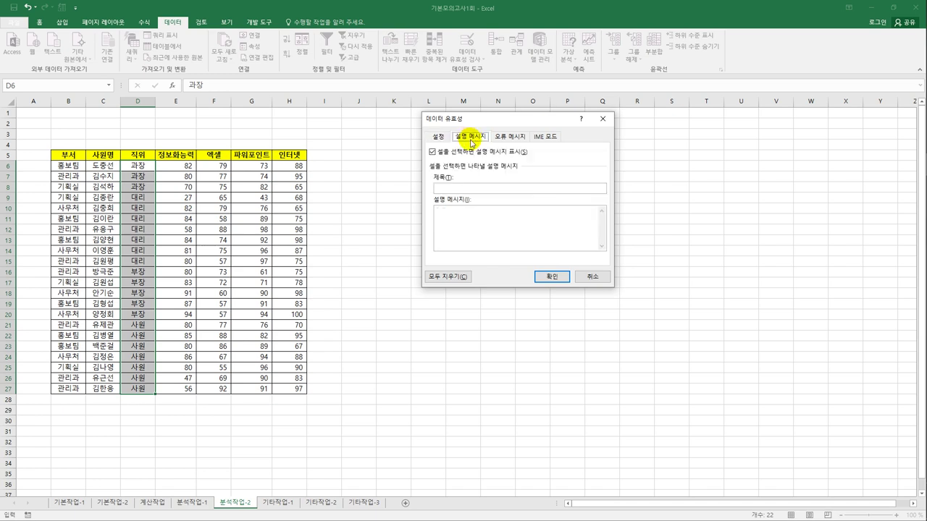
click(465, 190)
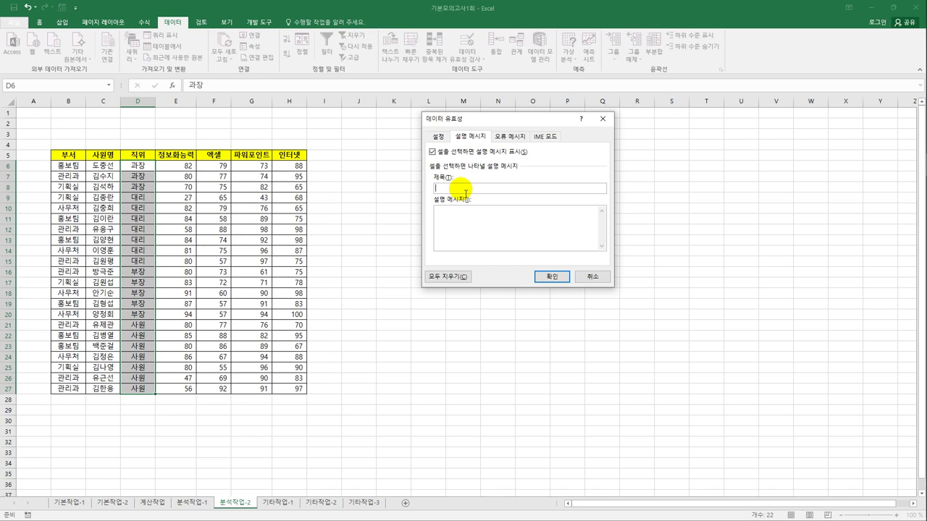
text(직위)
text(목록)
click(486, 235)
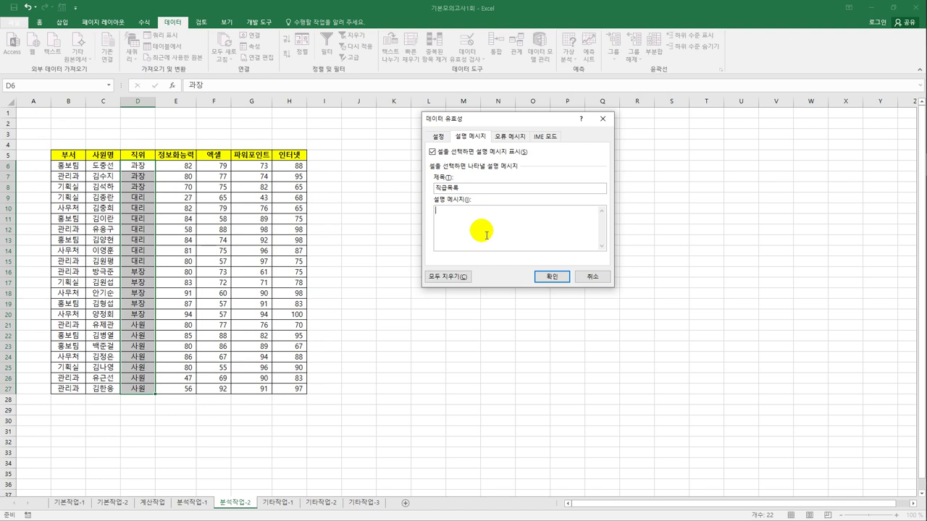
text(사원)
text(, 대라)
text(, 과장, 부)
text(장)
Add a stop-style (중지) error message titled 직급 reading "목록에 있는 값만 입력하세요. 사원, 대리, 과장, 부장" and apply the validation rule.
click(512, 137)
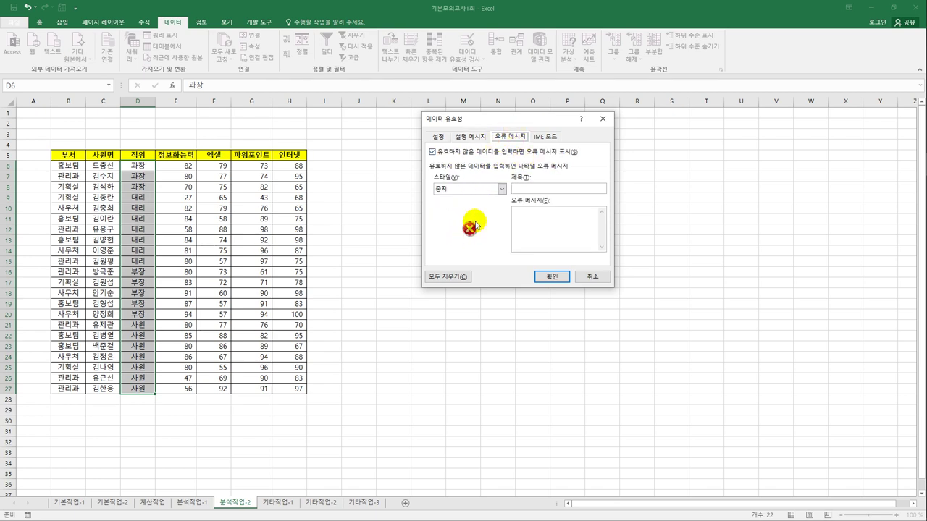
click(536, 190)
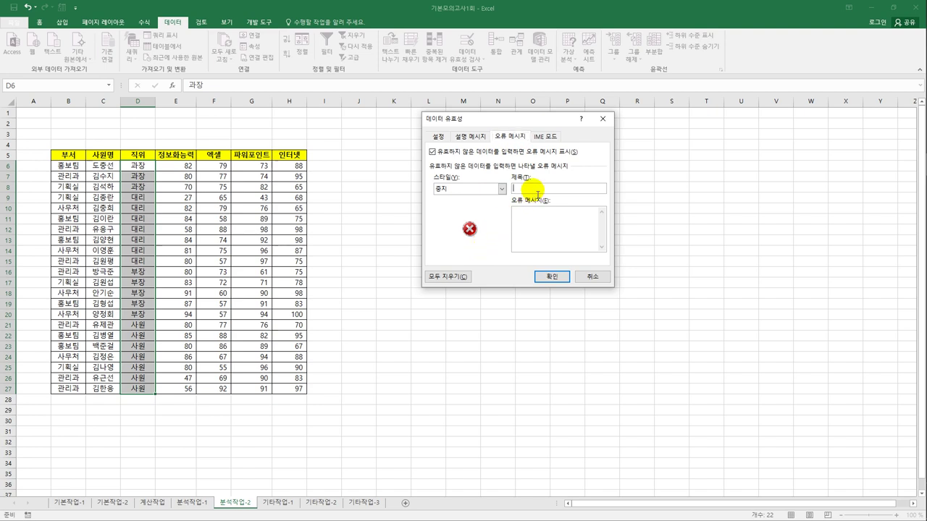
text(직위)
key(Tab)
text(목록에 있는 값만 입력하세요. 사원, 대리, 과)
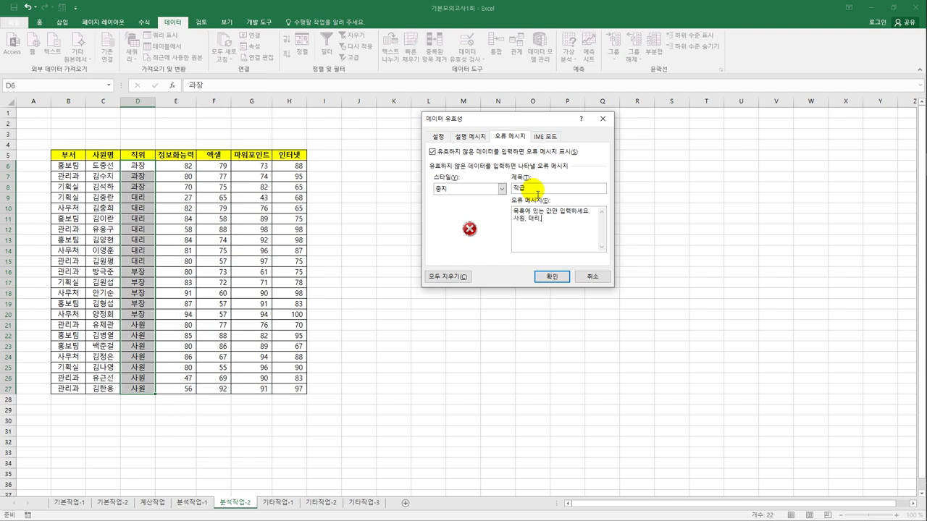
text(장, 부자)
click(545, 278)
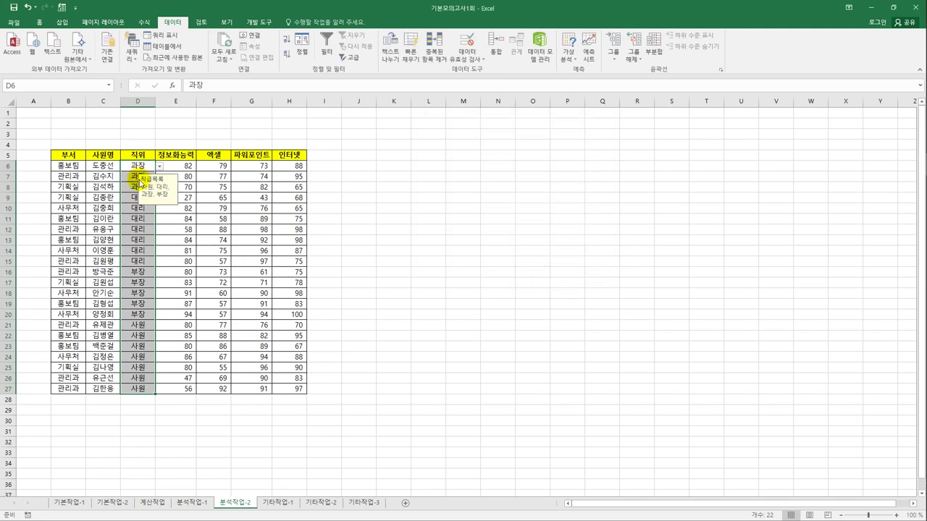
click(393, 272)
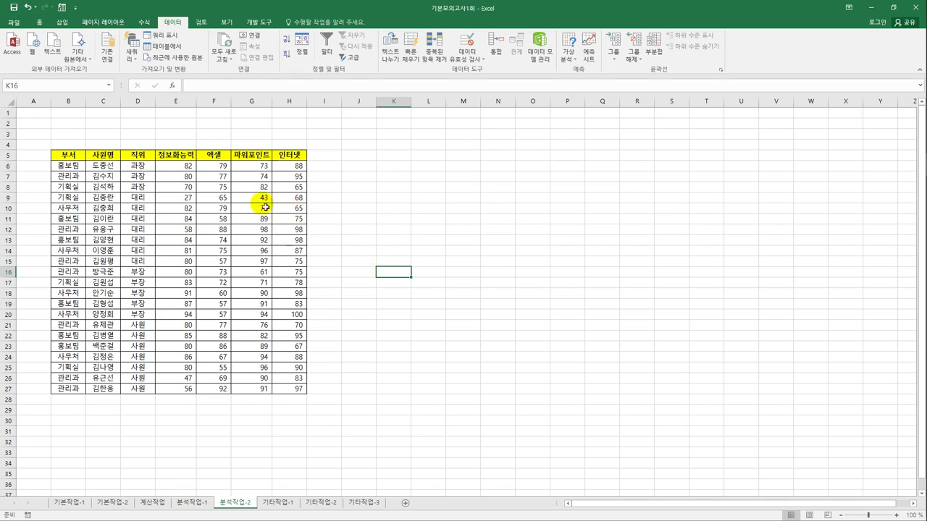
Turn on filtering for the table and filter the 부서 column to show only 기획실 and 홍보팀.
click(181, 157)
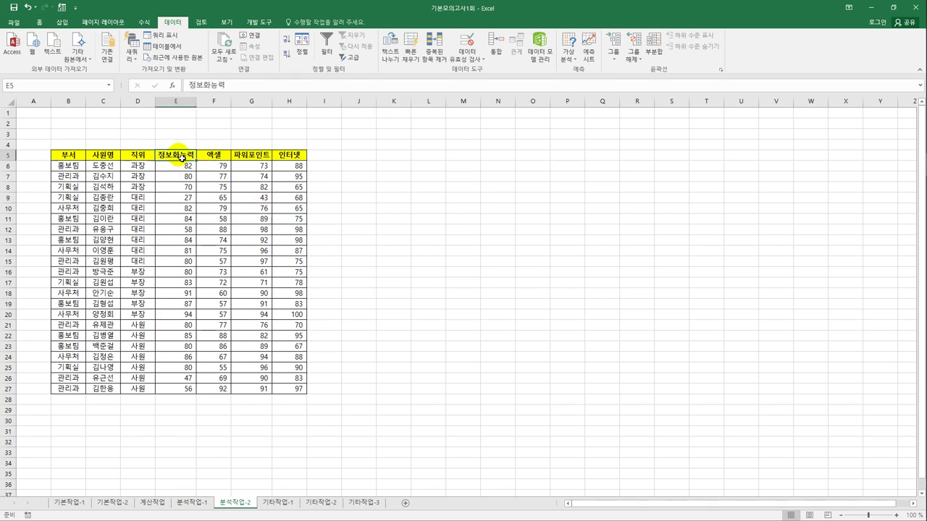
click(327, 45)
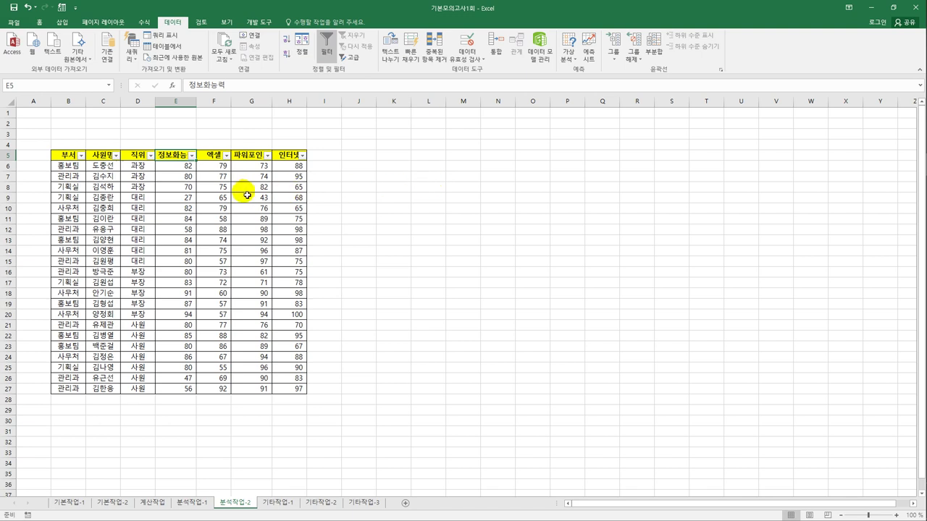
click(69, 156)
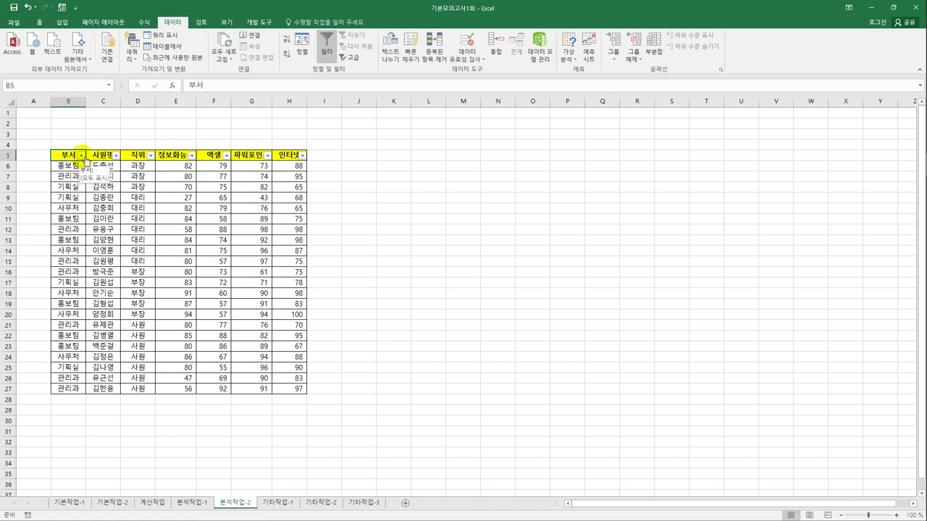
click(82, 156)
click(48, 251)
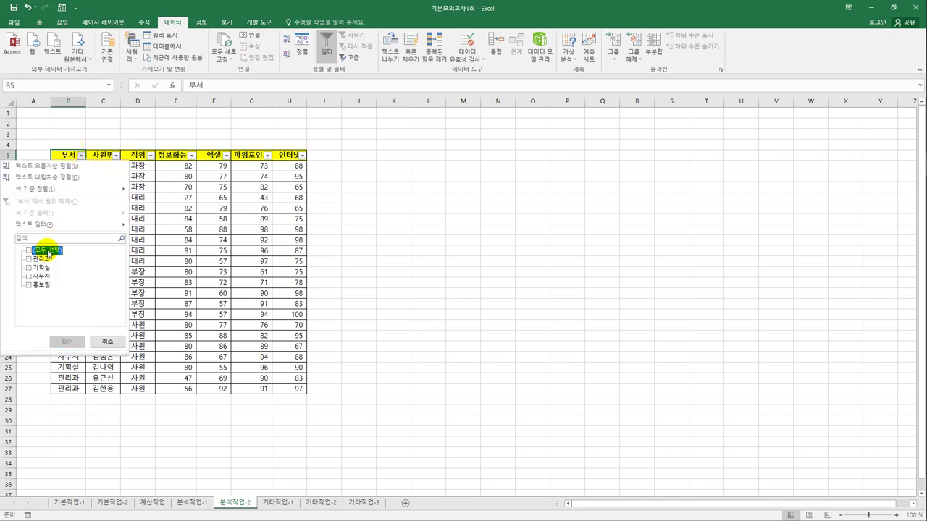
click(43, 267)
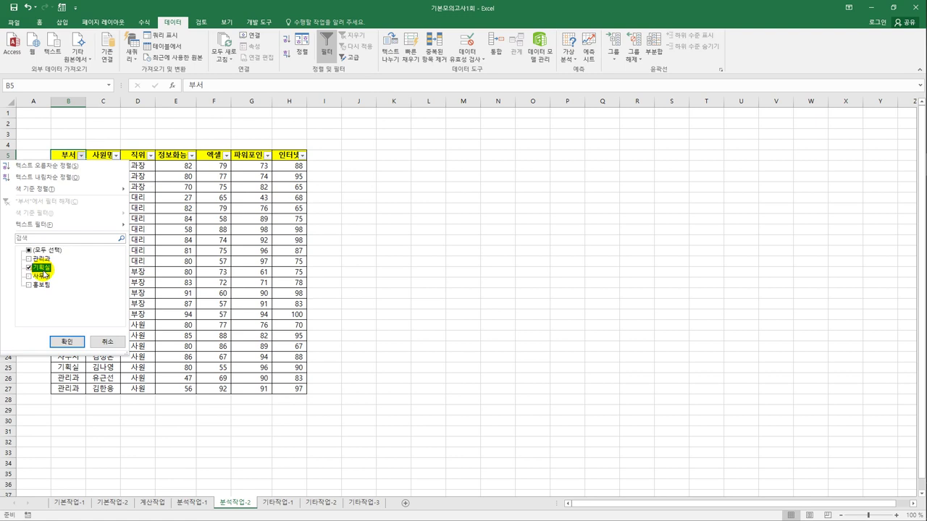
click(42, 286)
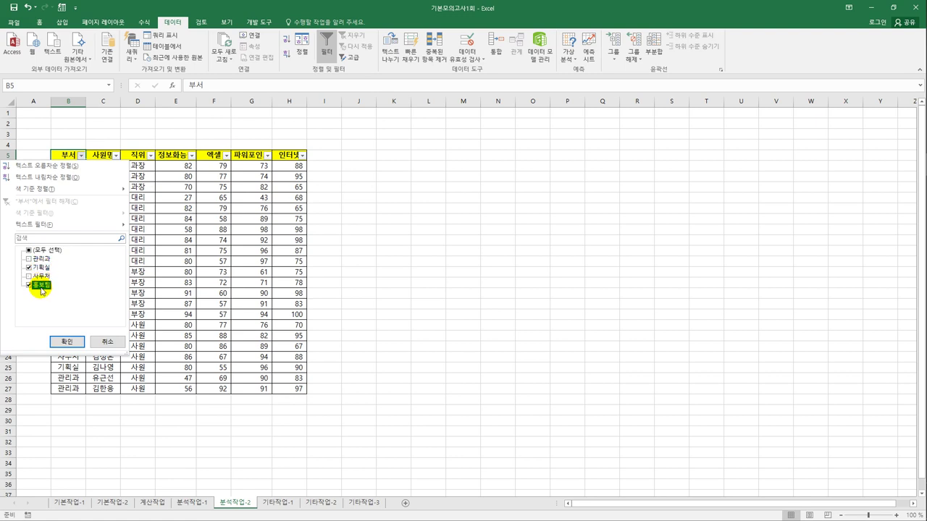
click(66, 342)
click(340, 293)
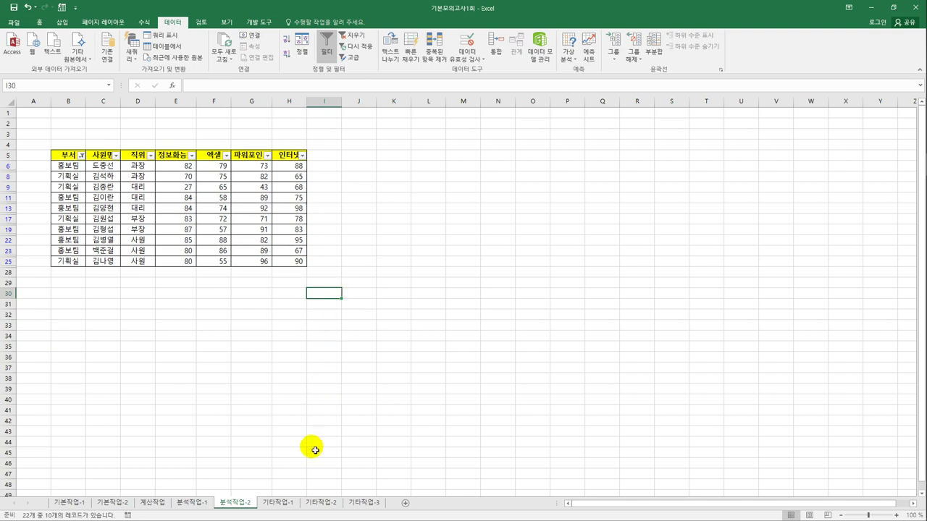
On the 기타작업-1 sheet, switch the chart's rows and columns so the employees form the horizontal axis categories.
click(285, 502)
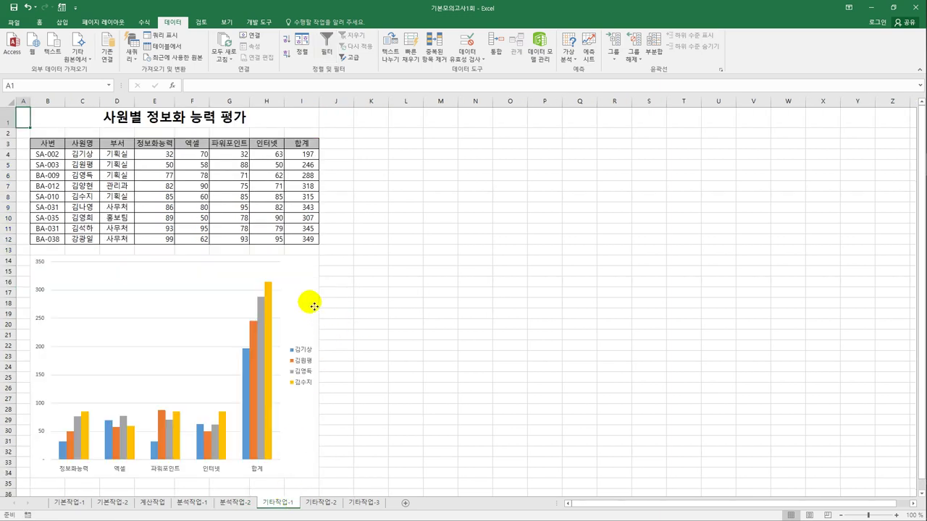
click(312, 307)
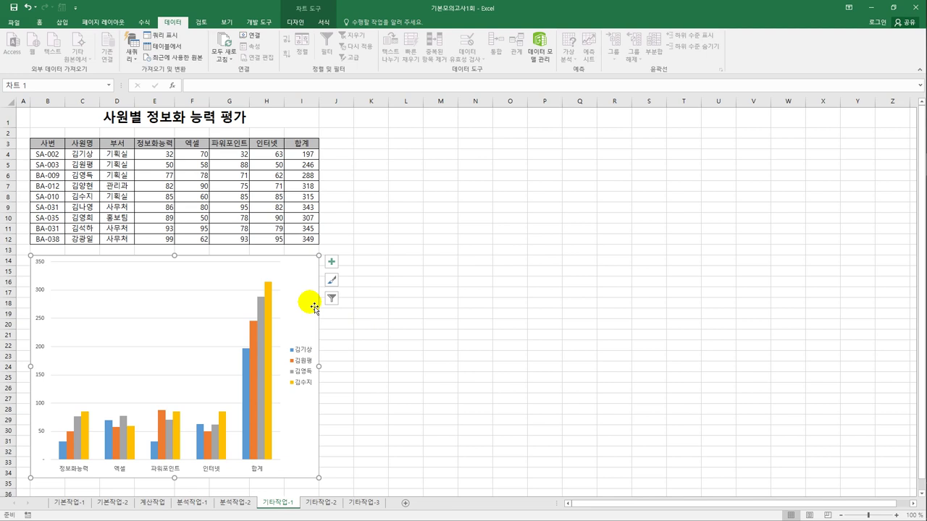
click(294, 22)
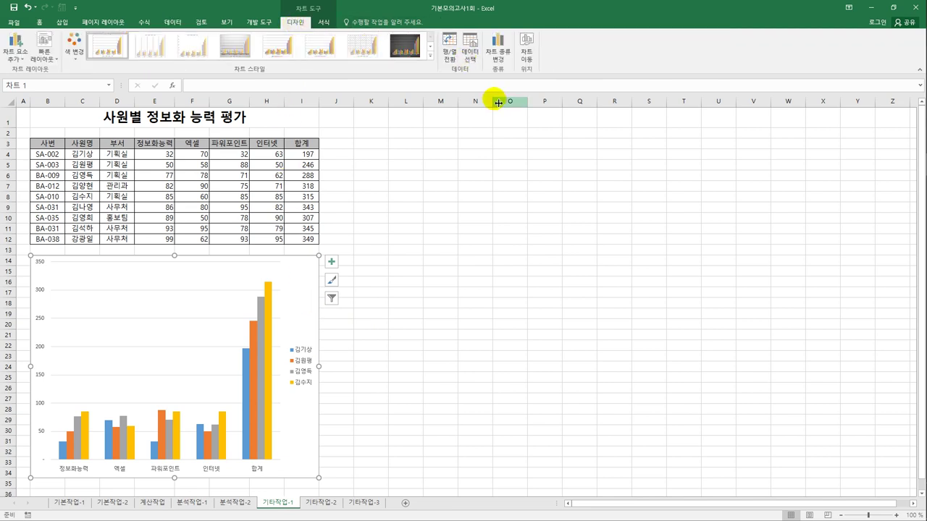
click(450, 55)
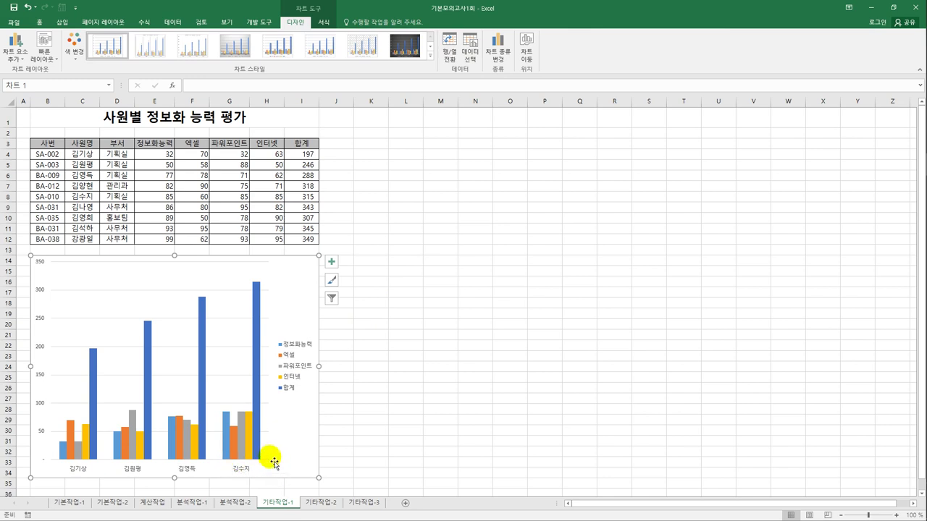
Delete the 정보화능력 data series from the chart.
click(118, 444)
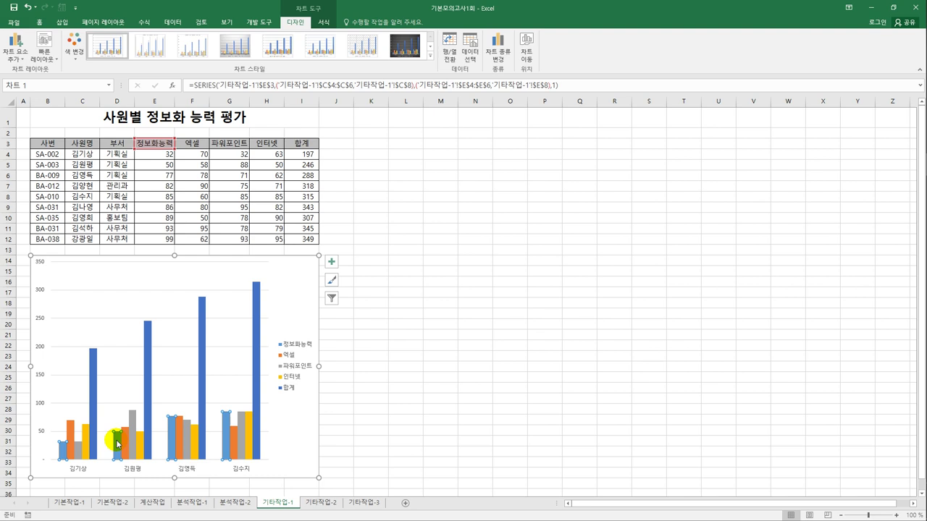
right_click(114, 439)
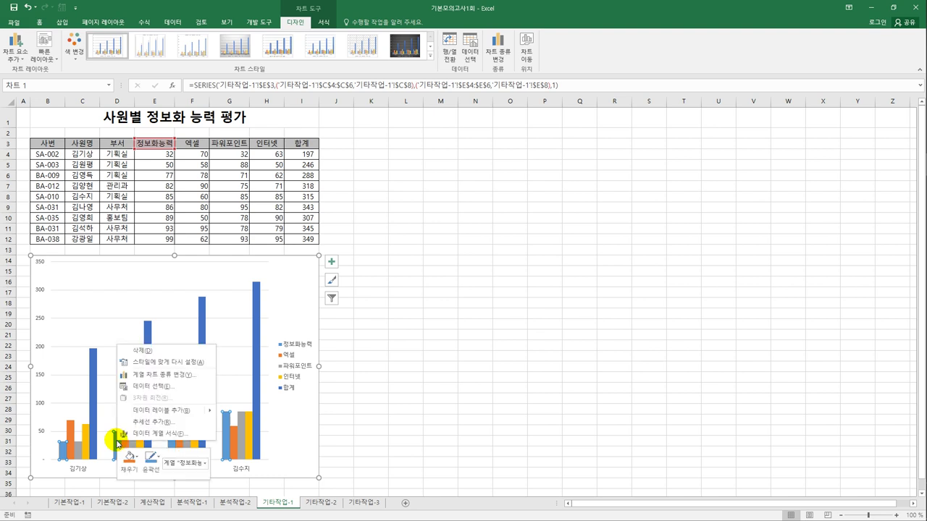
click(152, 353)
key(Delete)
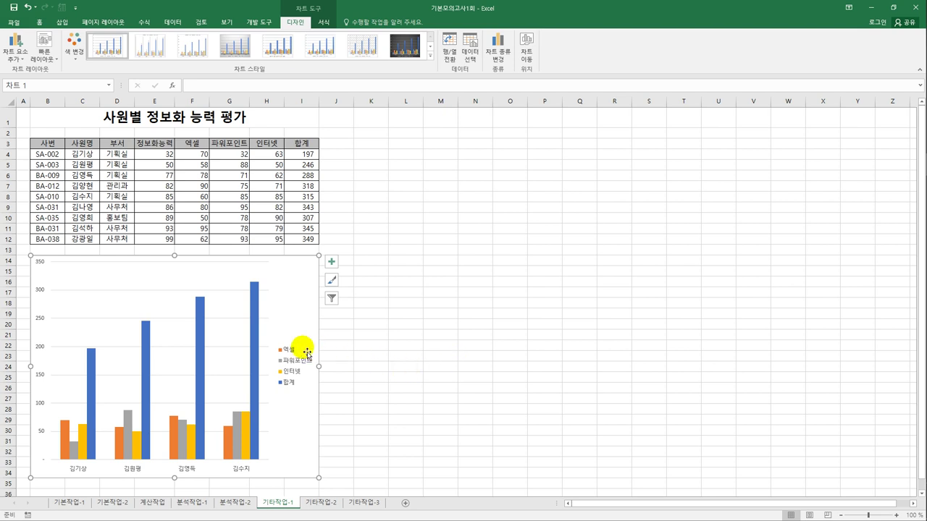
Change the 합계 series to a line with markers (표식이 있는 꺾은선형) plotted on the secondary axis.
click(256, 309)
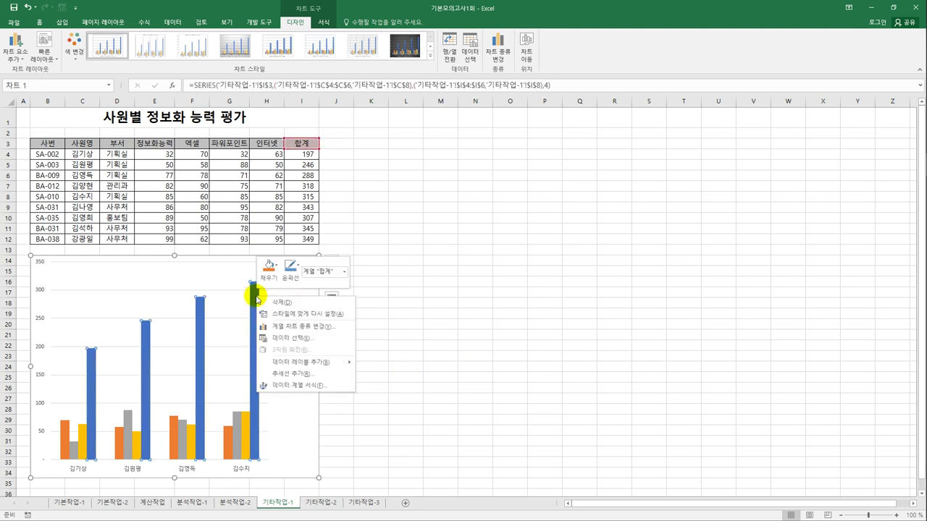
right_click(255, 293)
click(296, 327)
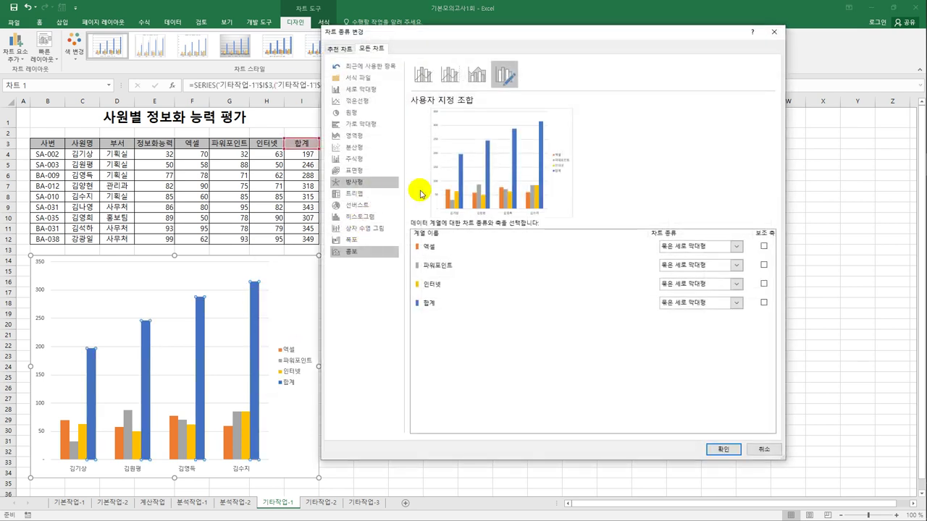
click(438, 302)
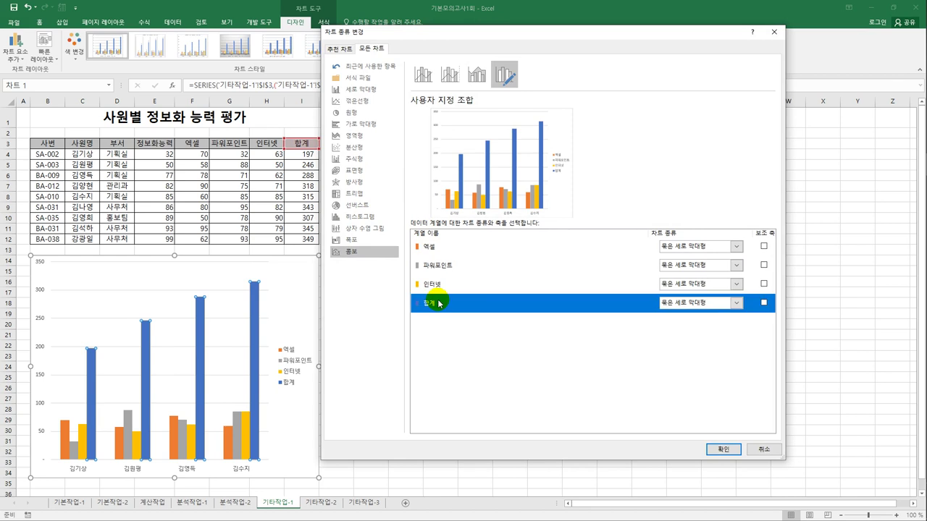
click(735, 303)
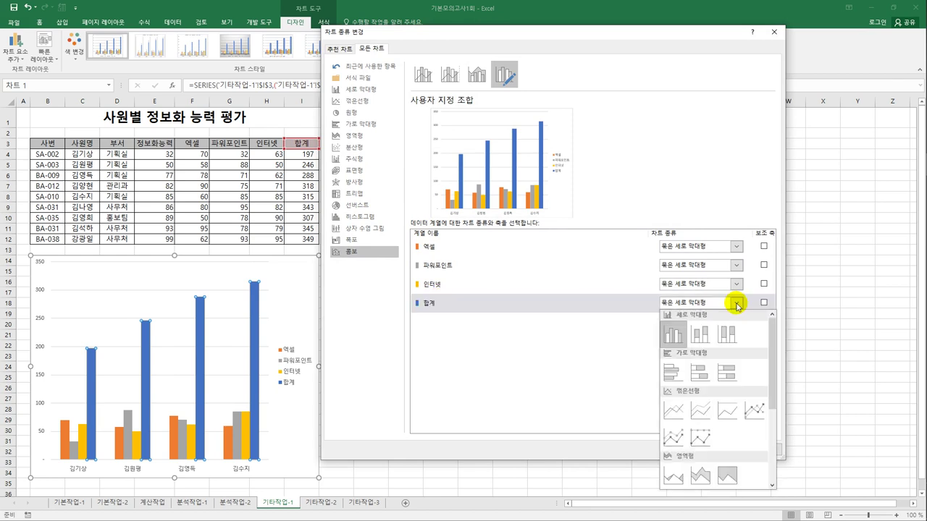
click(751, 411)
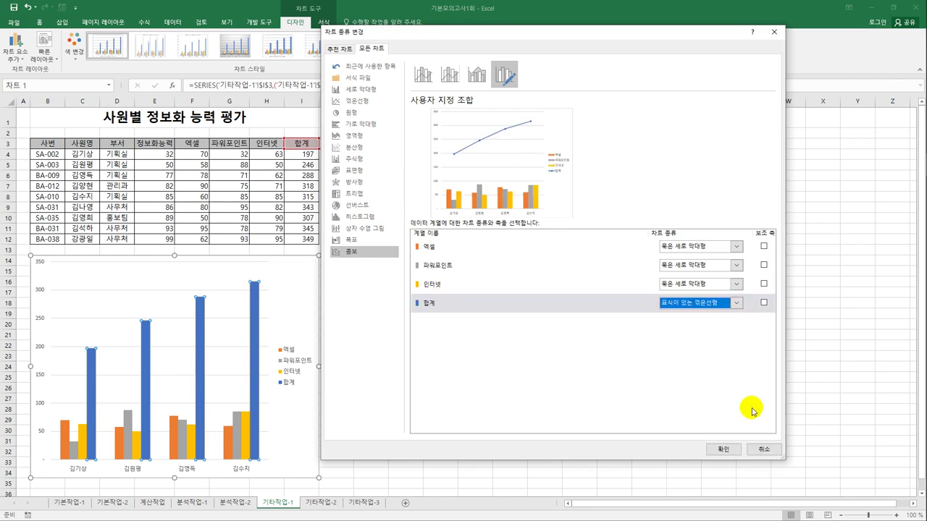
click(763, 303)
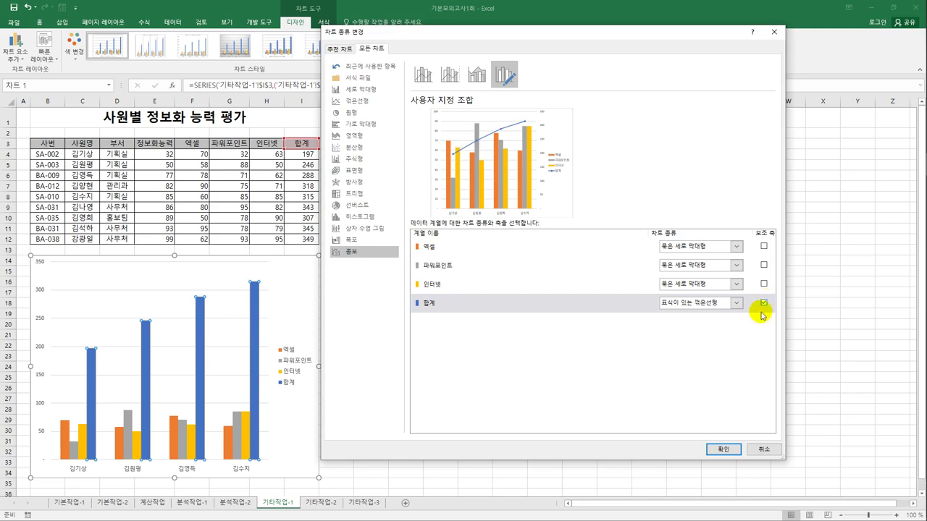
click(719, 452)
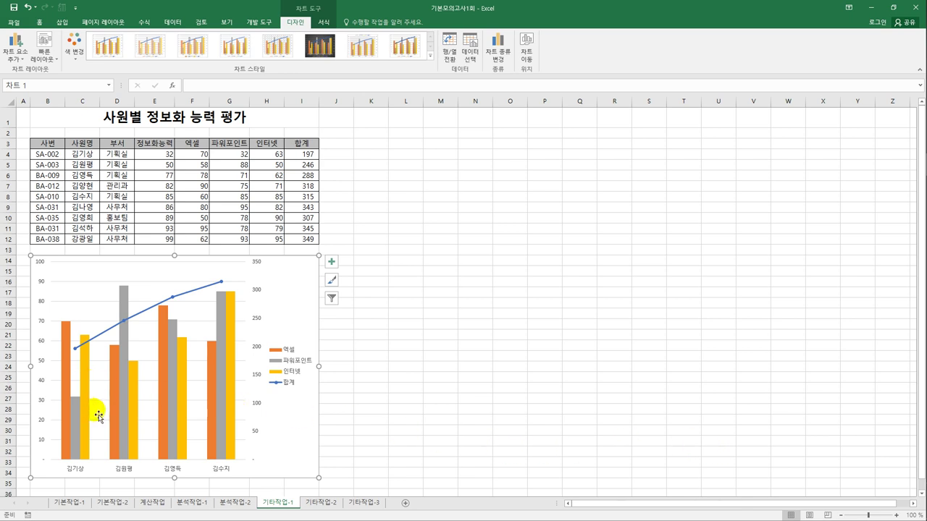
Add a linear (선형) trendline to the 엑셀 data series.
click(66, 364)
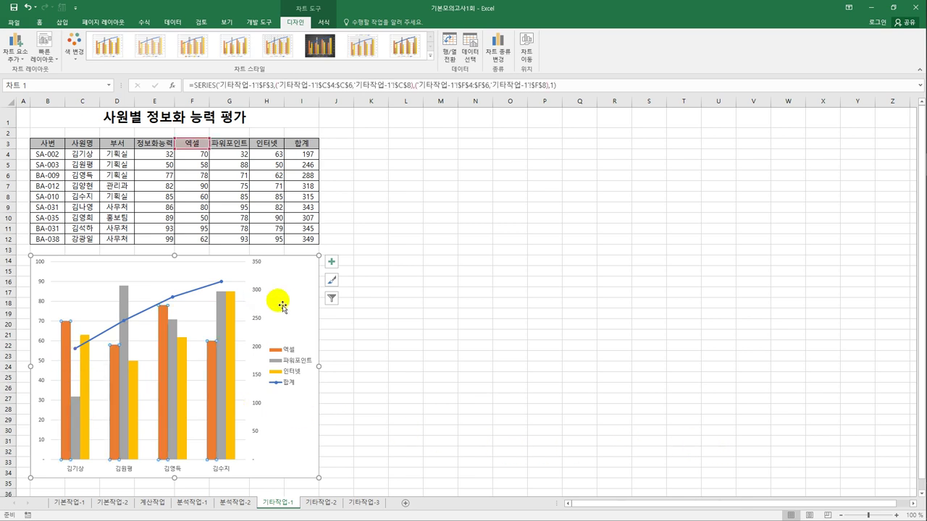
click(332, 263)
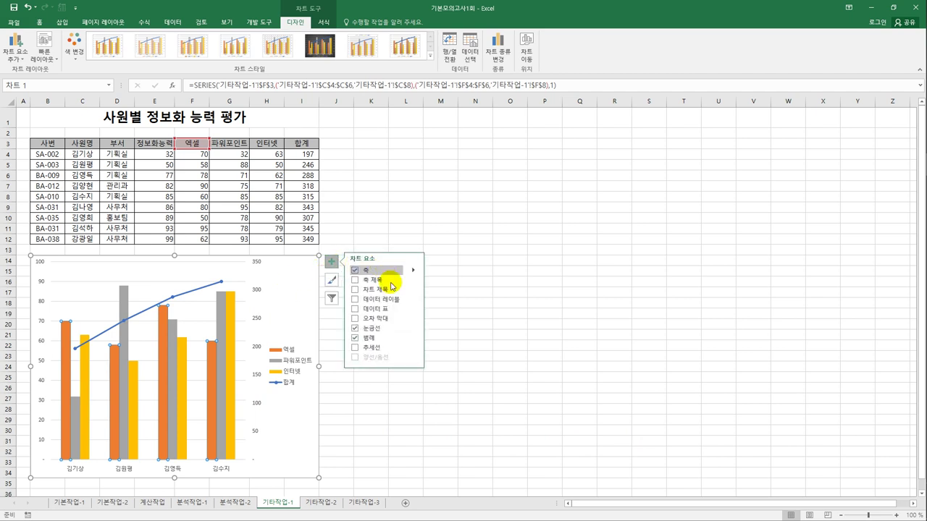
click(415, 349)
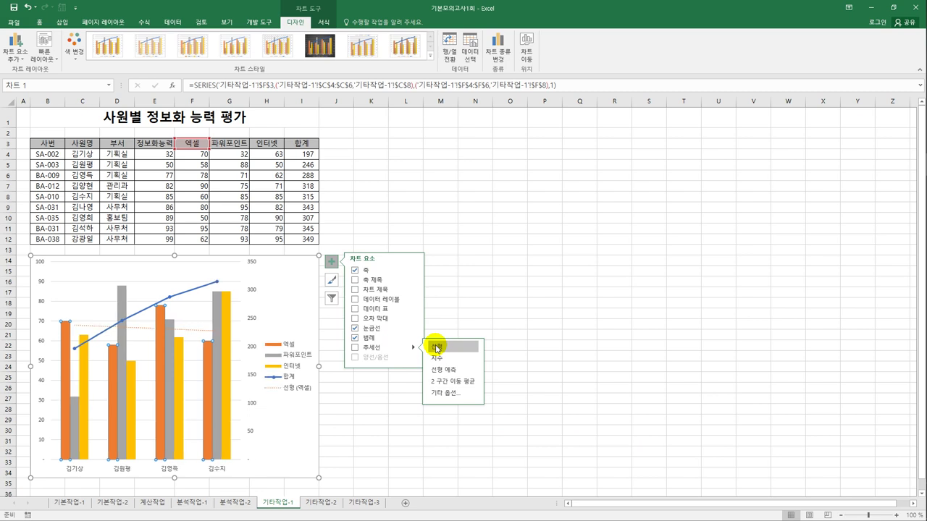
click(436, 348)
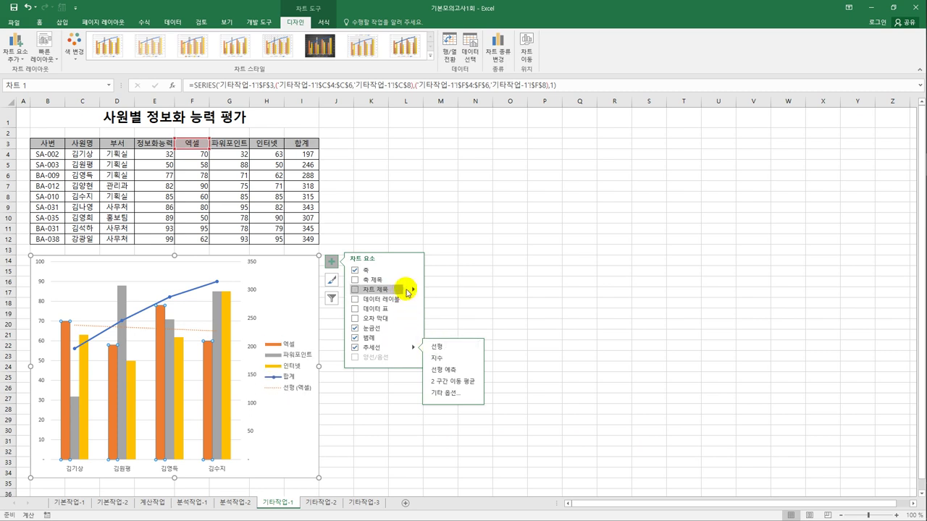
Add a chart title reading "기획실 정보화 평가".
click(392, 293)
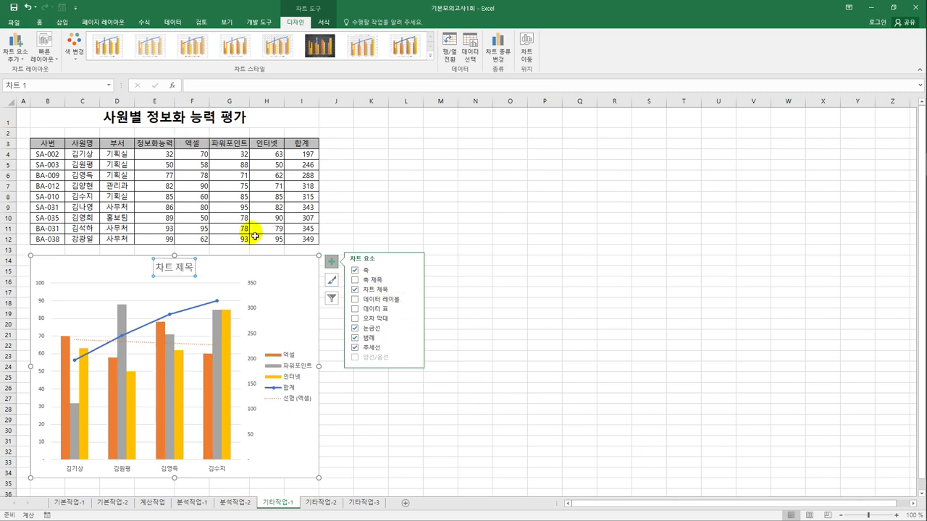
drag(154, 267, 190, 269)
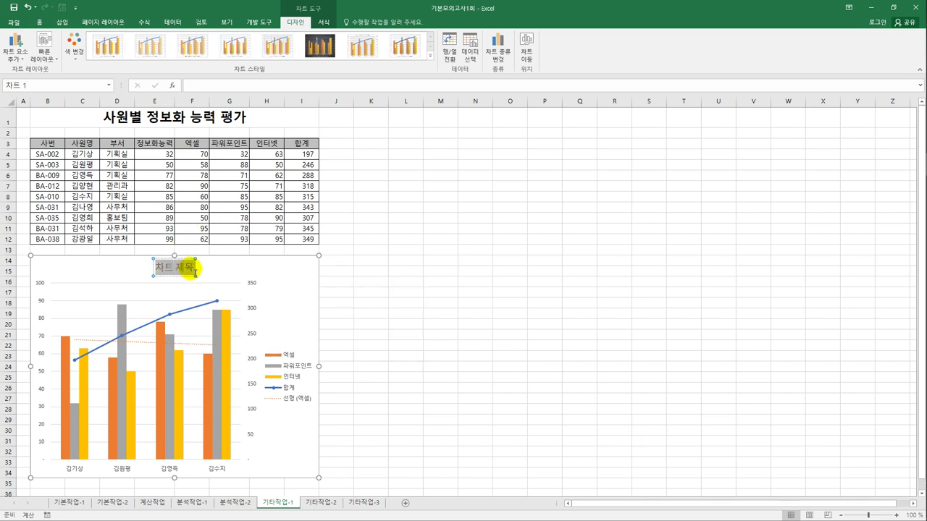
text(기획실)
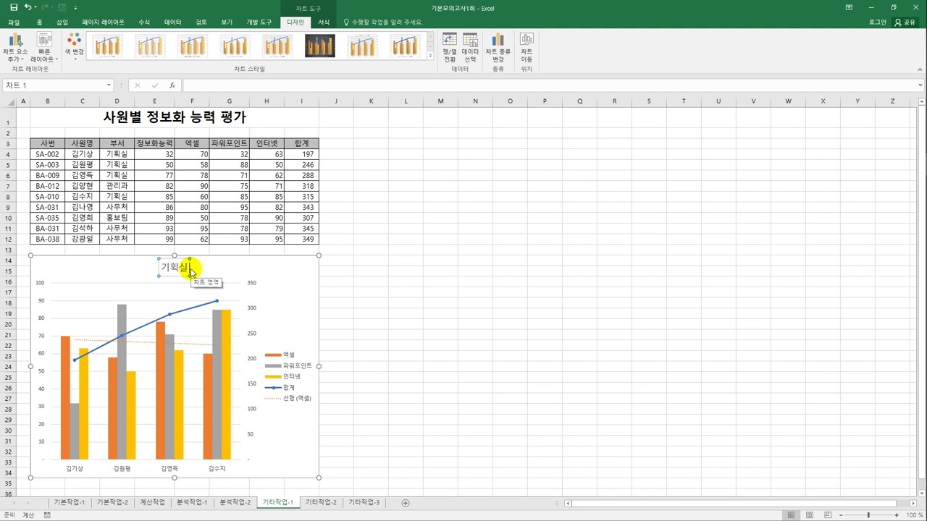
text( 정보화 평가)
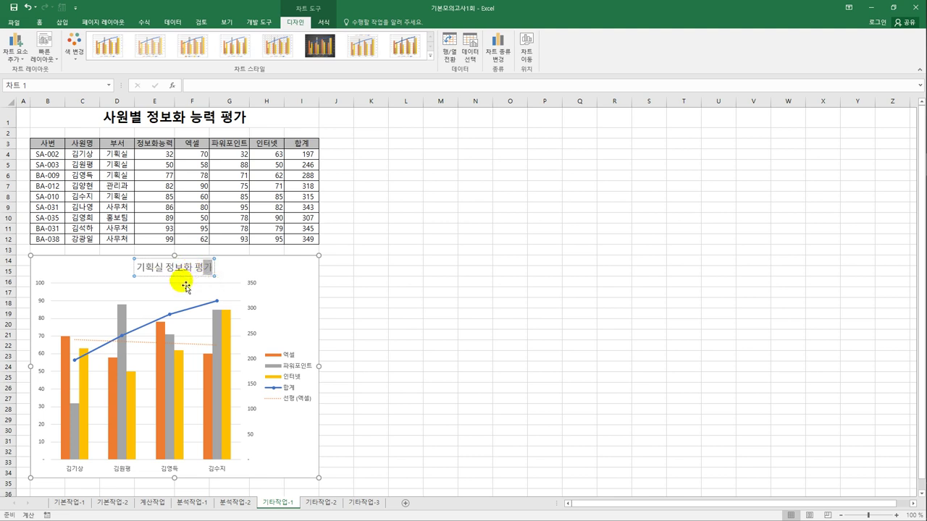
click(184, 281)
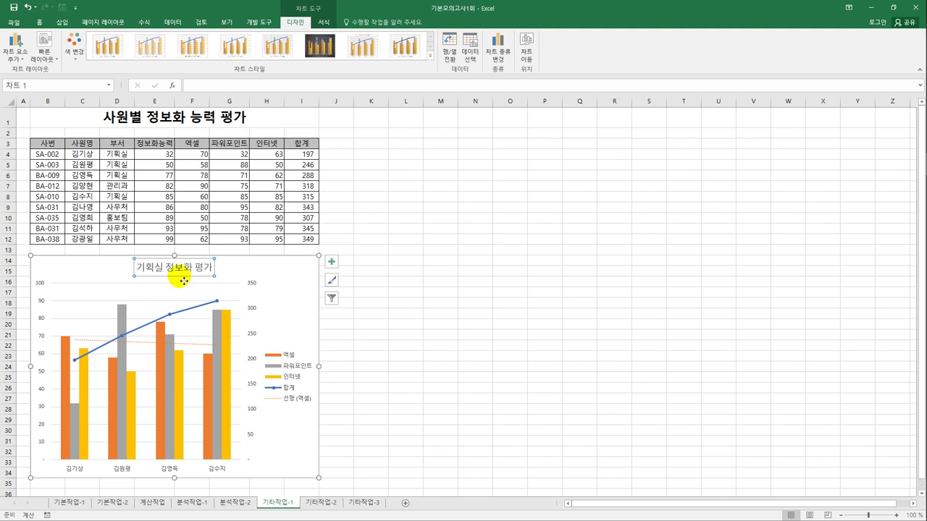
Set the chart title's font size to 15.
click(39, 22)
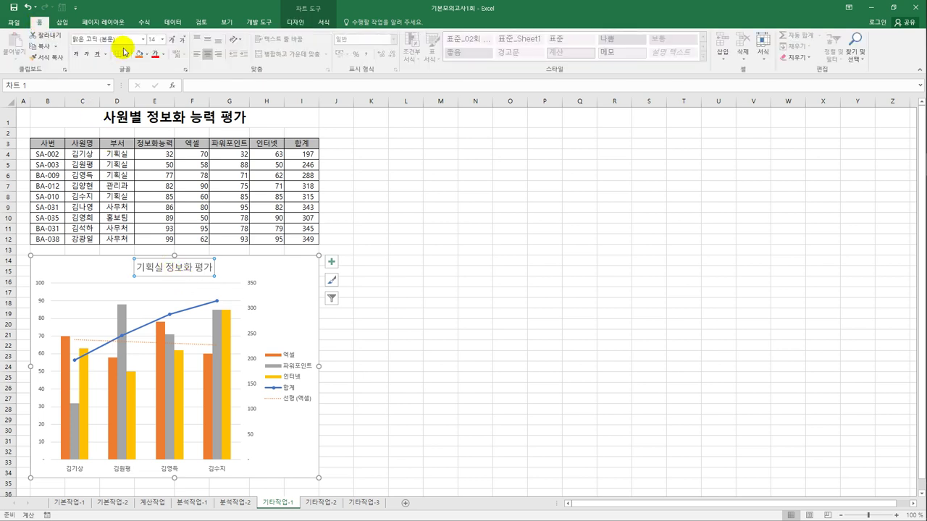
click(153, 39)
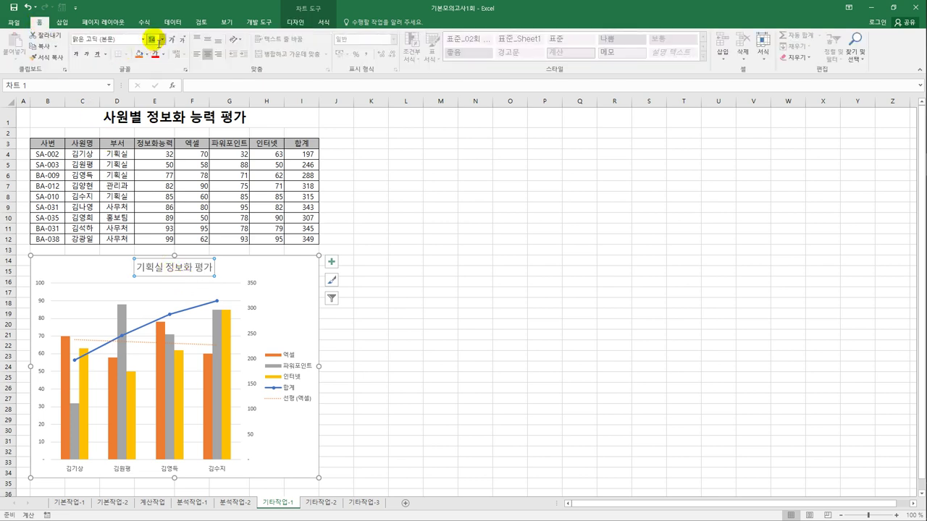
text(15)
key(Return)
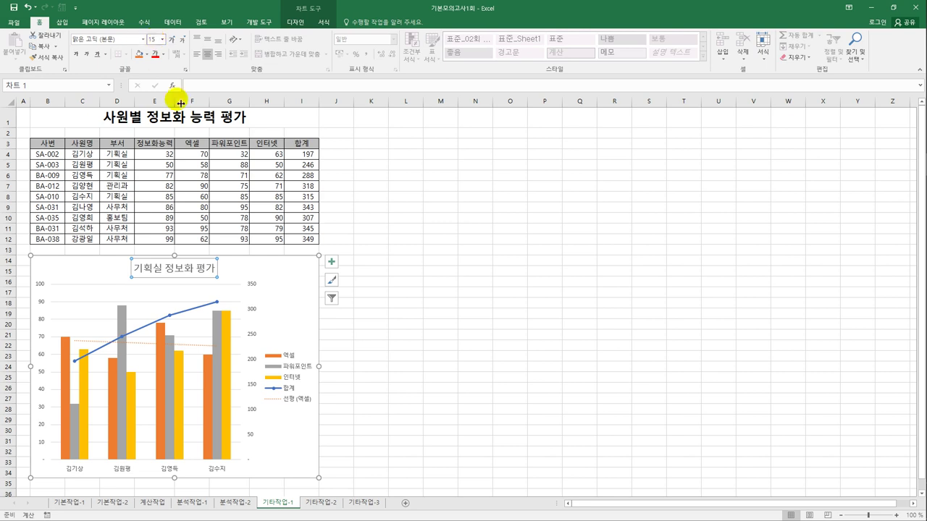
Draw a pentagon block arrow (오각형) about 6.22 cm wide and 1.11 cm high inside the chart, over its title.
click(283, 281)
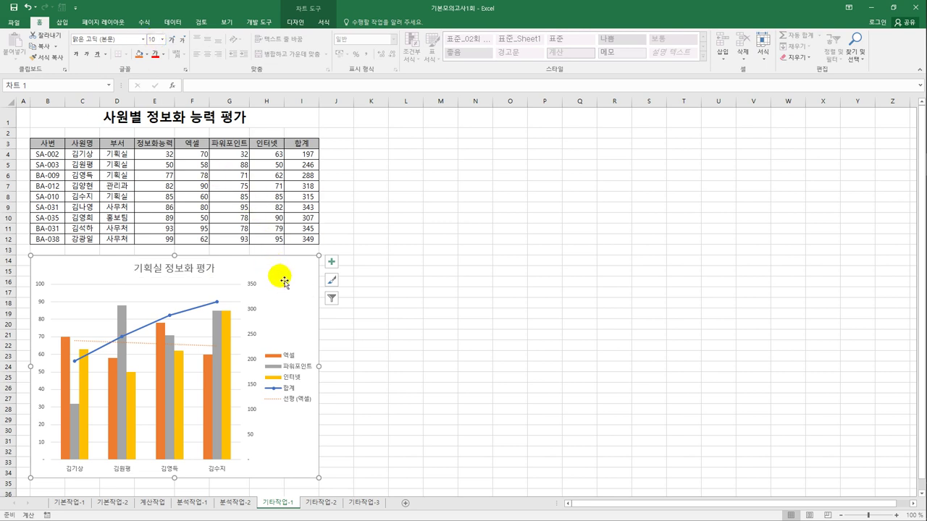
click(324, 23)
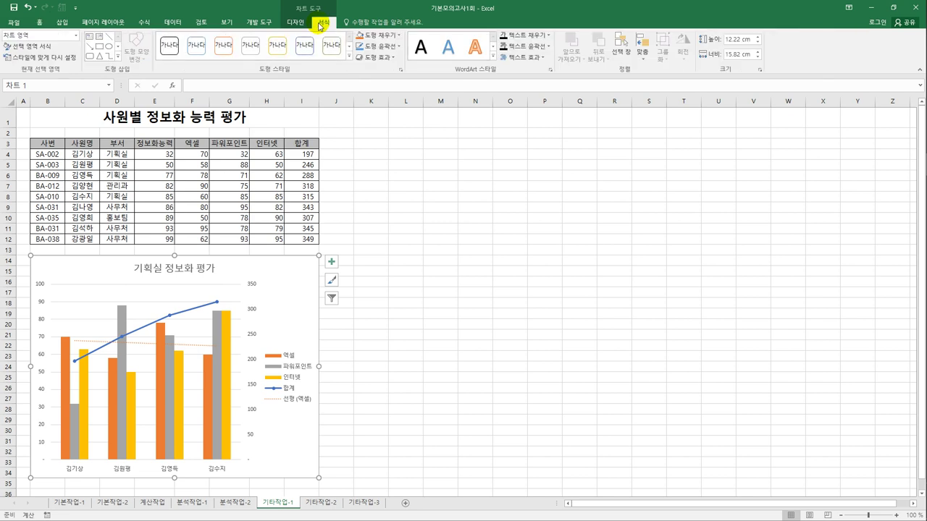
click(117, 58)
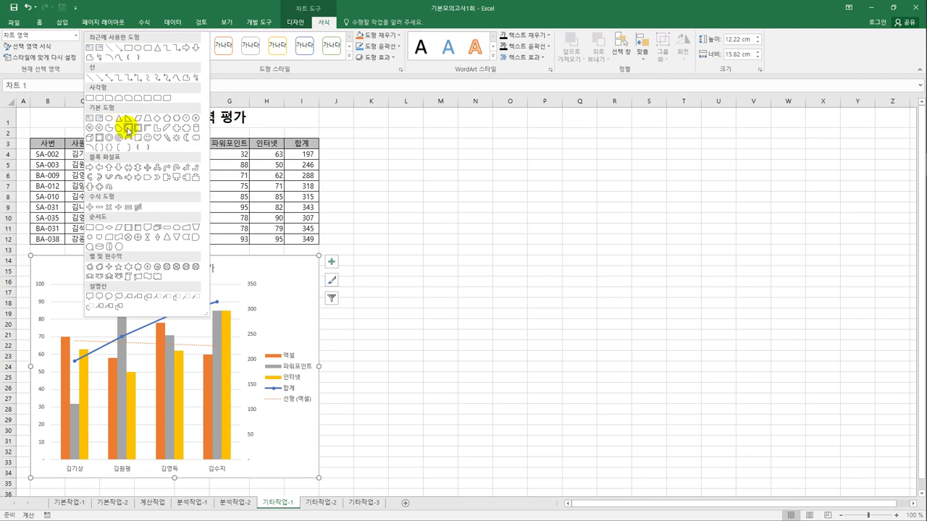
click(147, 178)
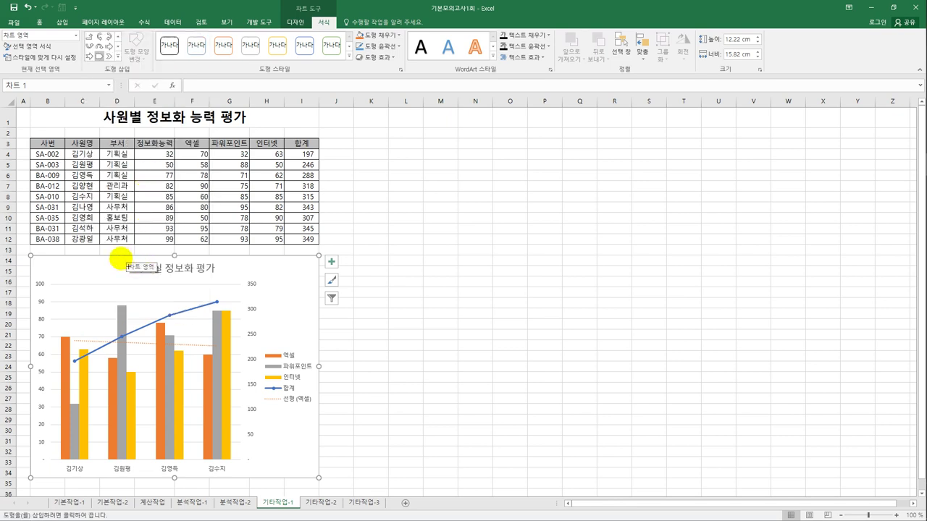
drag(122, 258, 236, 279)
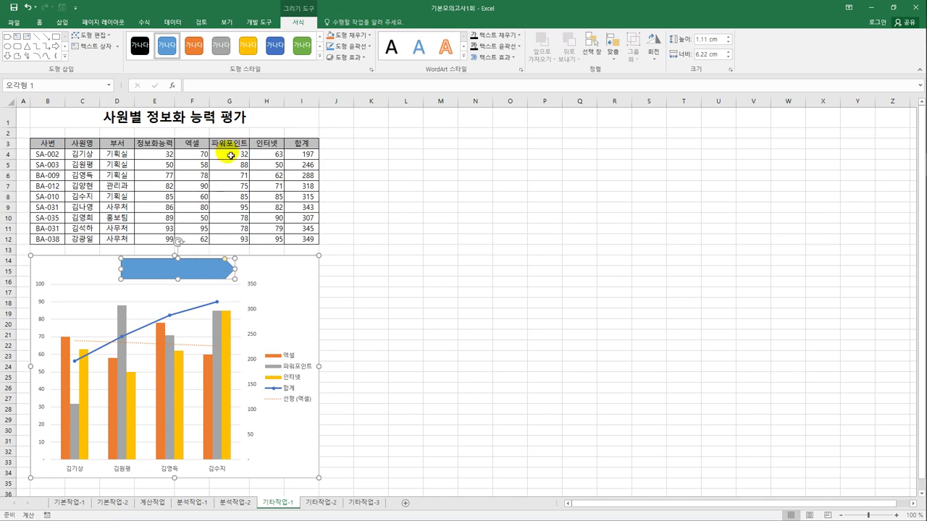
Remove the fill of the pentagon shape over the chart title, keeping its outline, and deselect it.
click(196, 272)
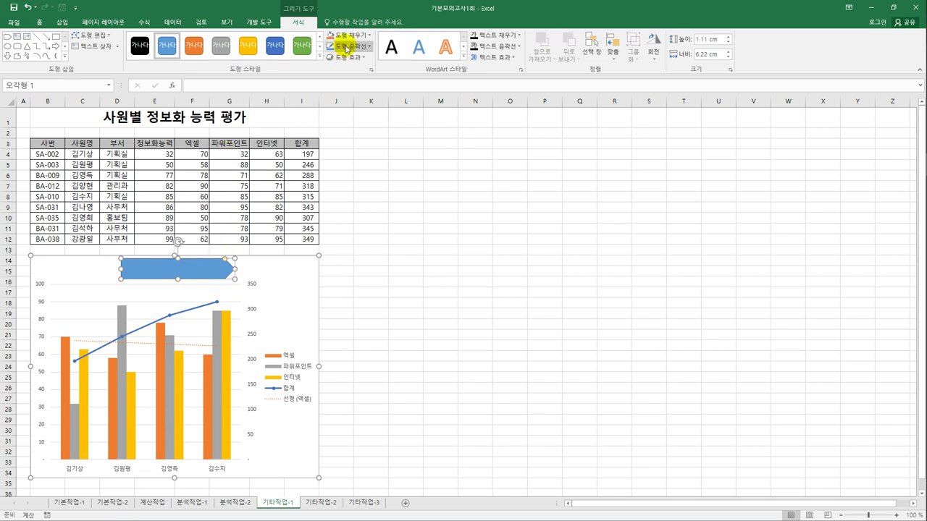
click(369, 36)
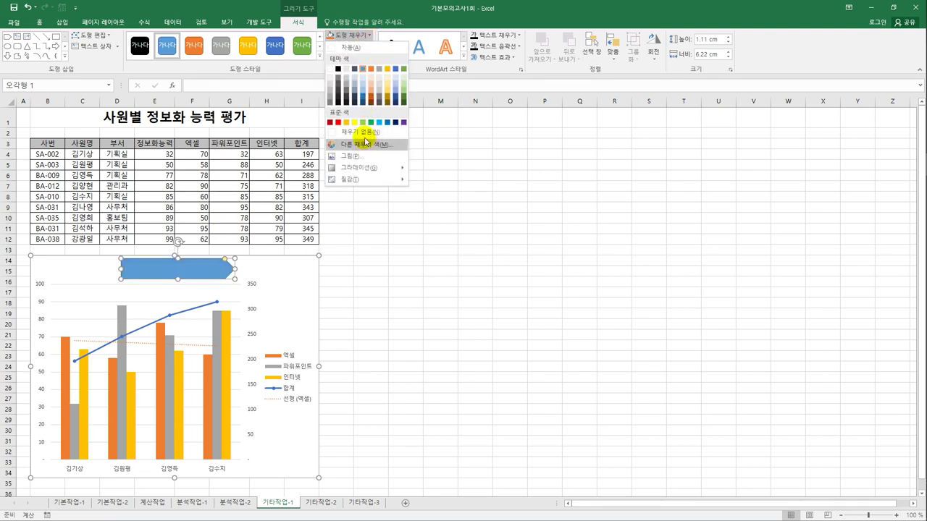
click(368, 137)
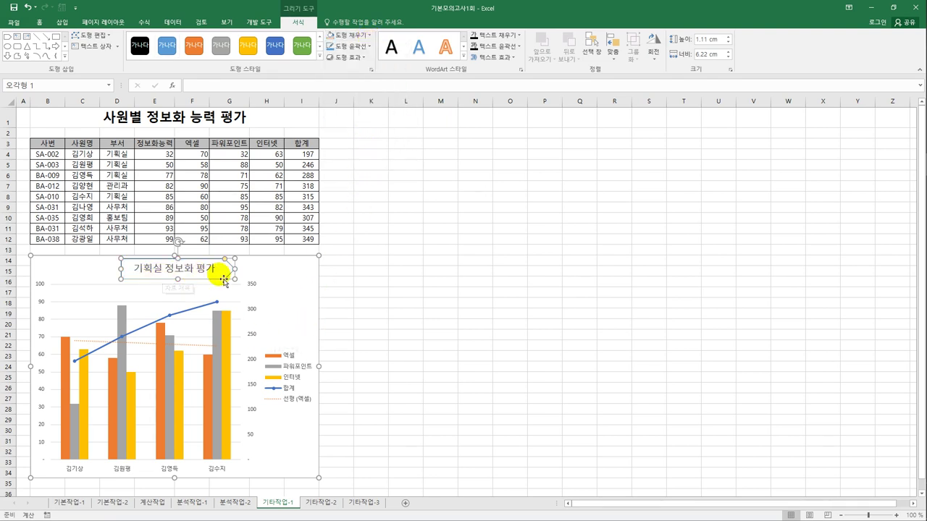
click(373, 323)
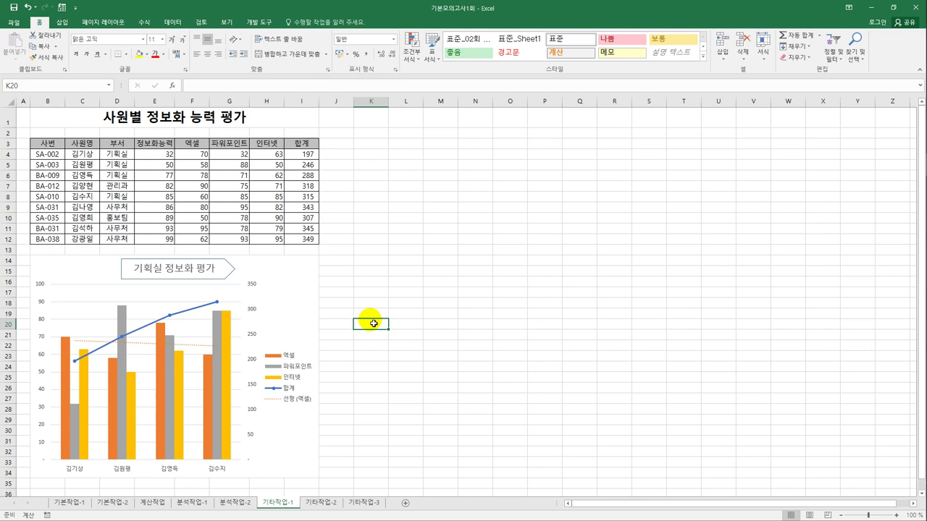
On the 기타작업-2 sheet, start recording a macro named 서식적용, stored in the current workbook (현재 통합 문서).
click(319, 502)
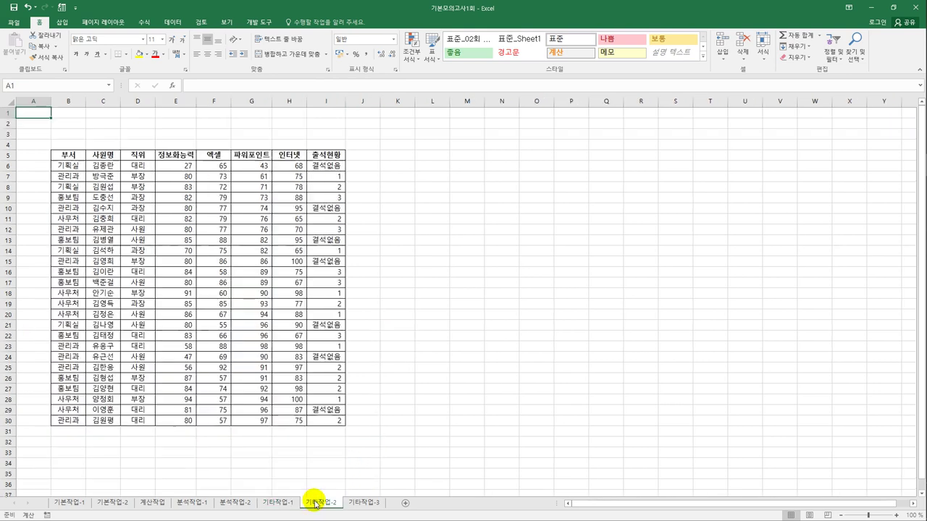
click(393, 207)
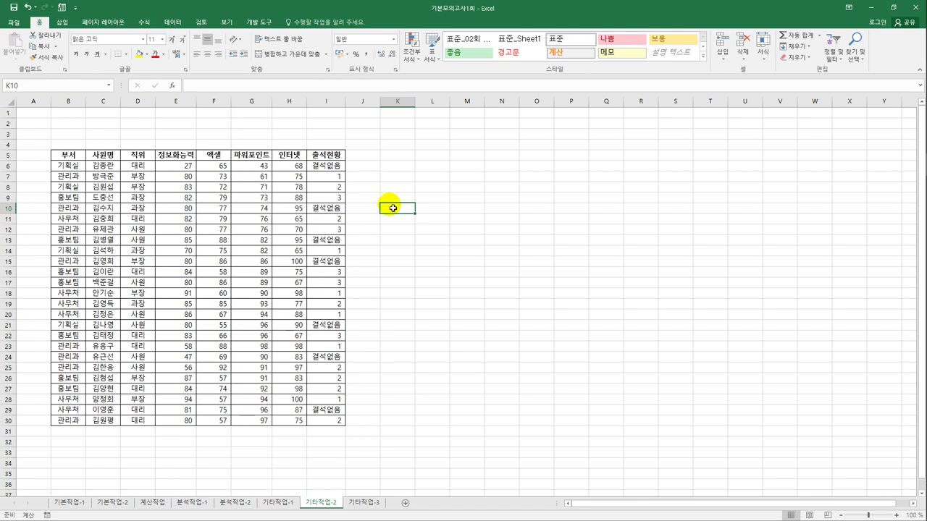
click(398, 197)
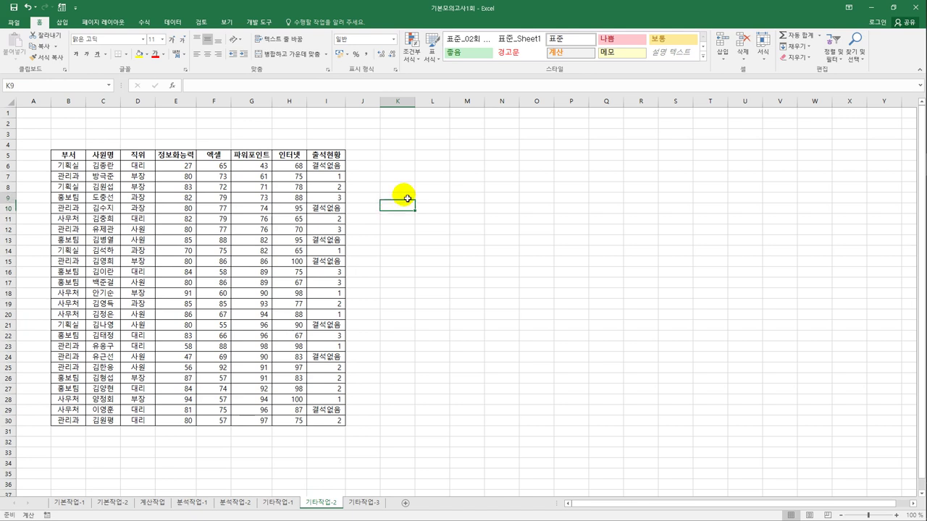
click(267, 22)
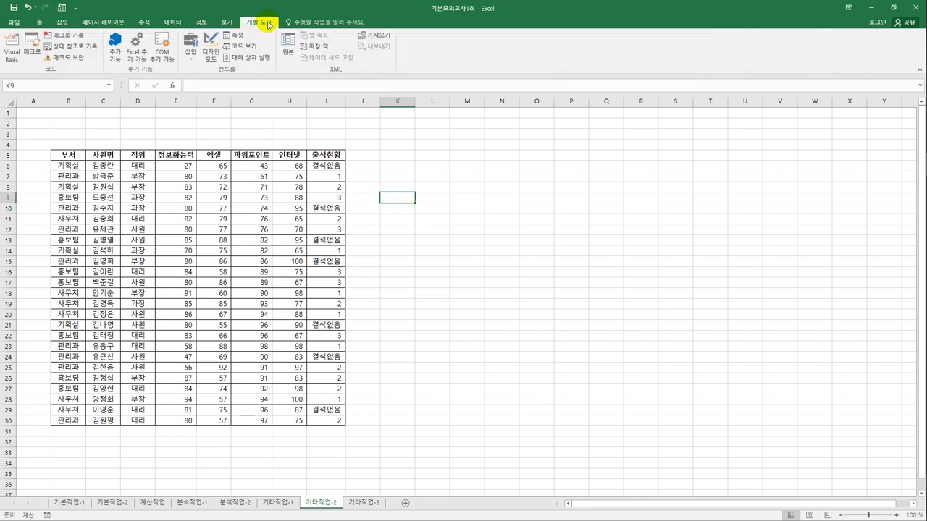
click(69, 34)
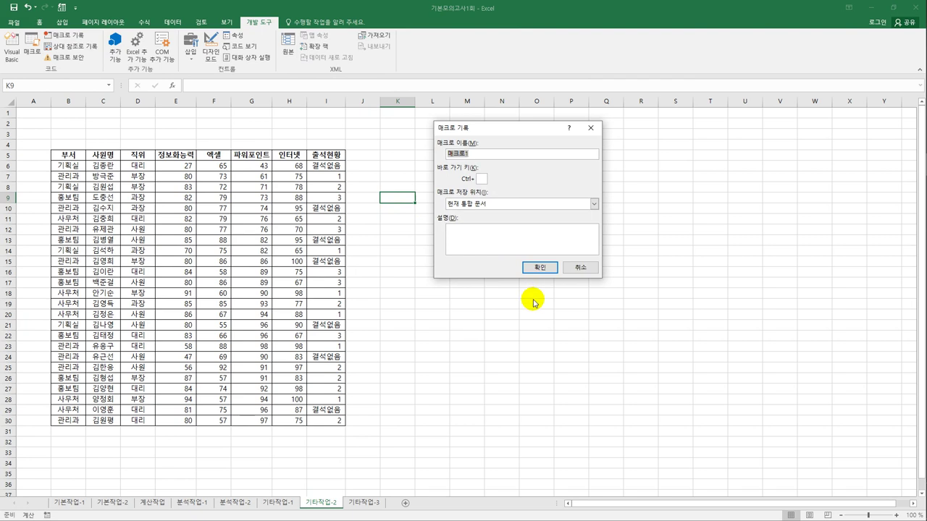
text(서식적용)
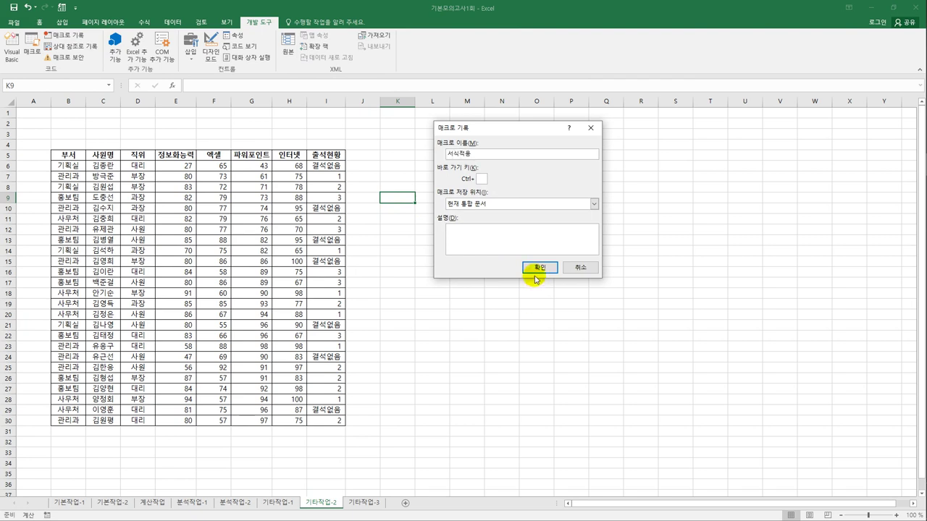
click(540, 267)
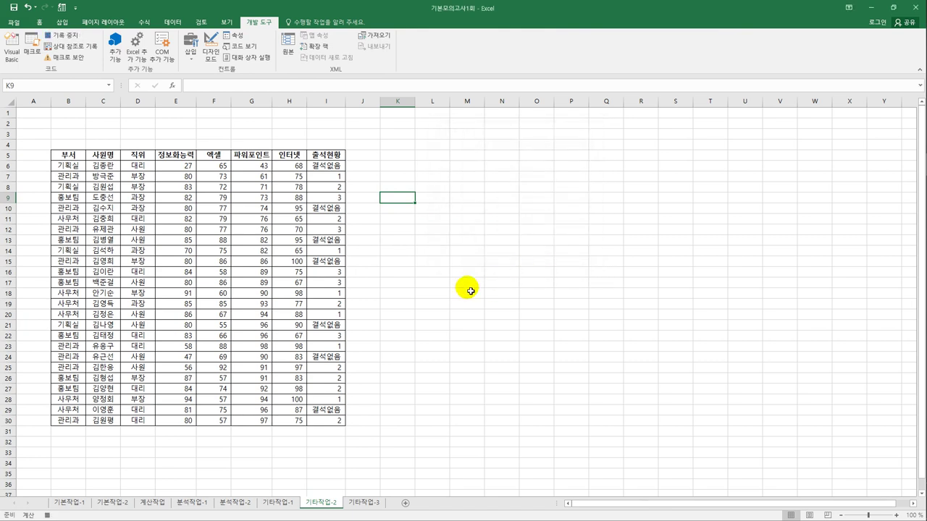
Apply the custom number format [빨강][<=60]0;[파랑][>=90]0;0 to the scores in E6:H30.
click(187, 167)
drag(187, 166, 285, 433)
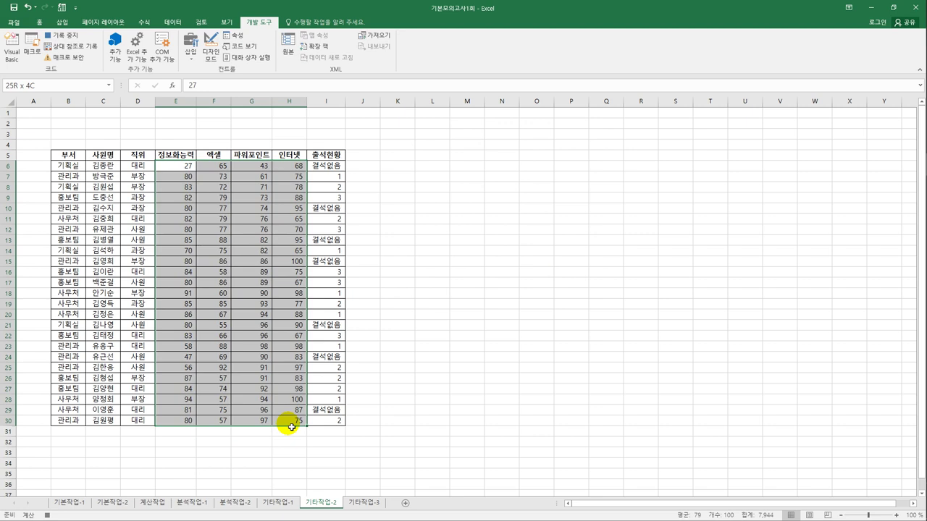
drag(291, 427, 291, 427)
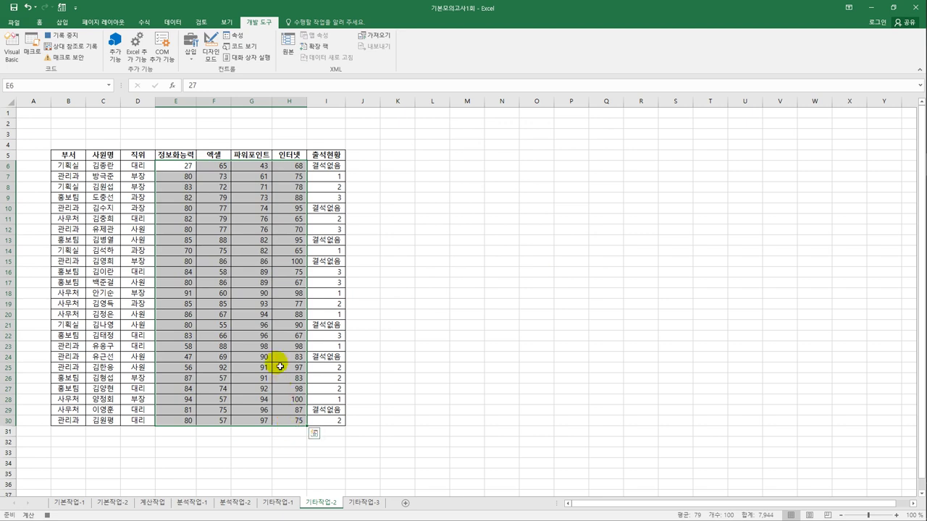
right_click(286, 207)
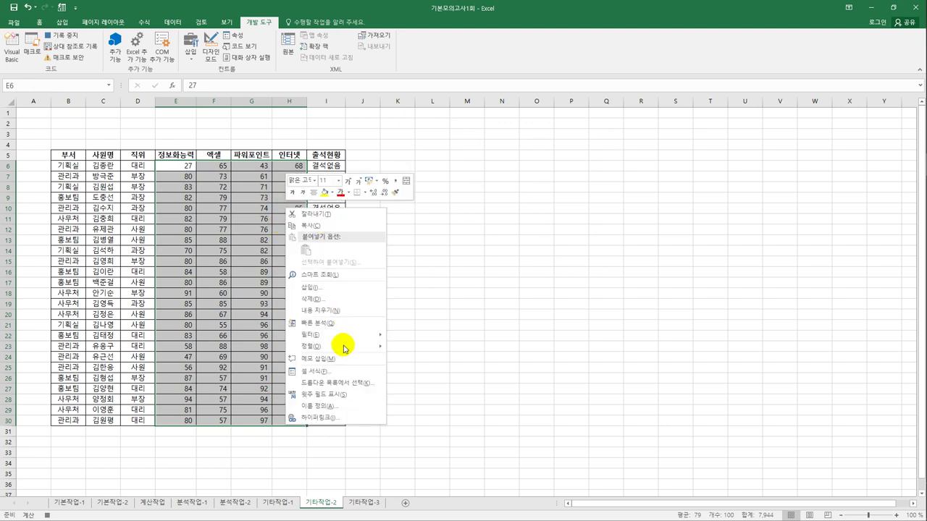
click(337, 372)
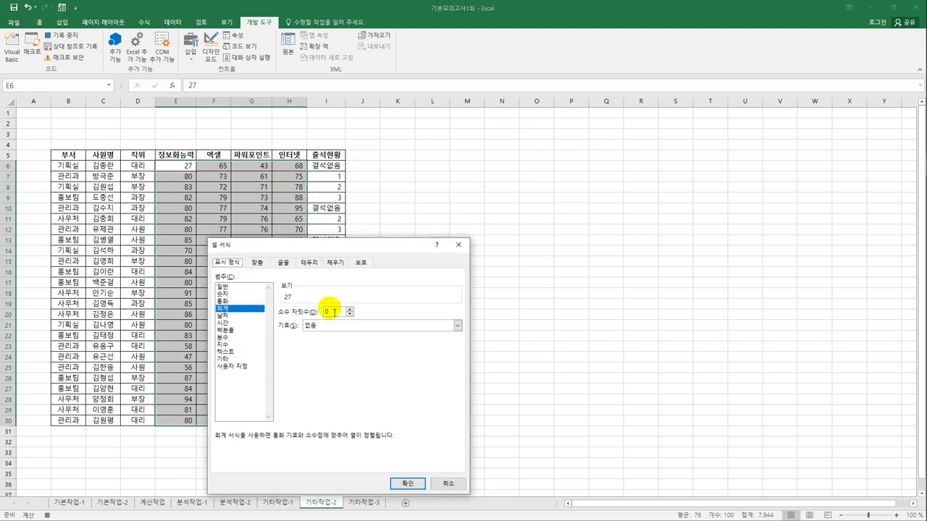
drag(352, 249, 504, 132)
click(391, 247)
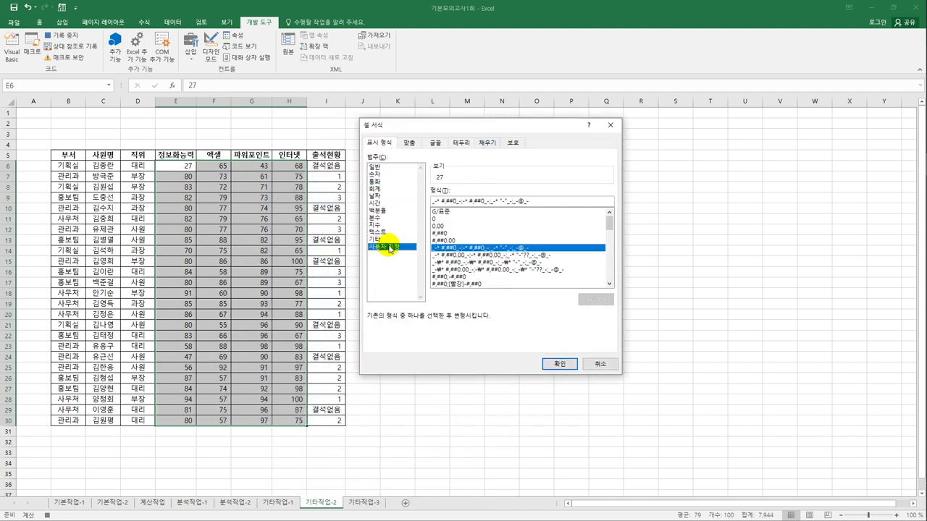
drag(539, 201, 425, 201)
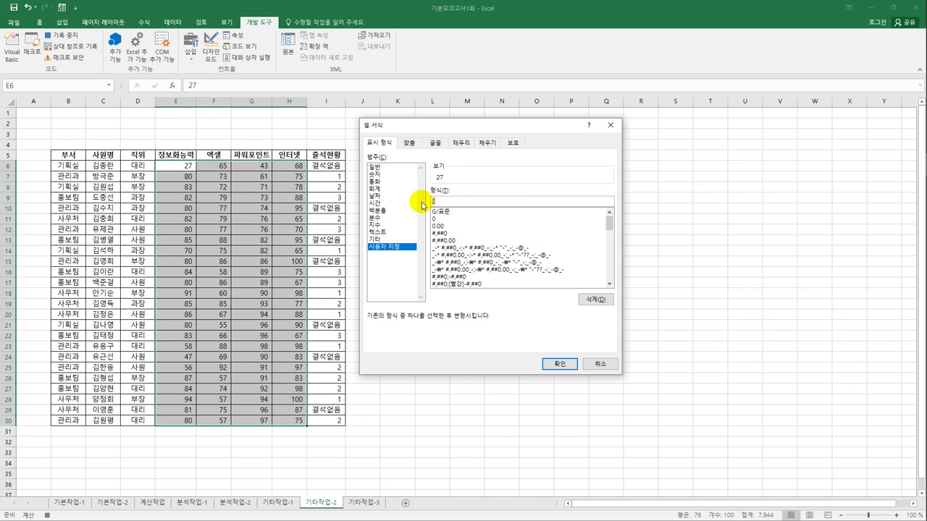
text([)
key(BackSpace)
text(빨강])
text([<=60]0;[파랑][>=90]0;0)
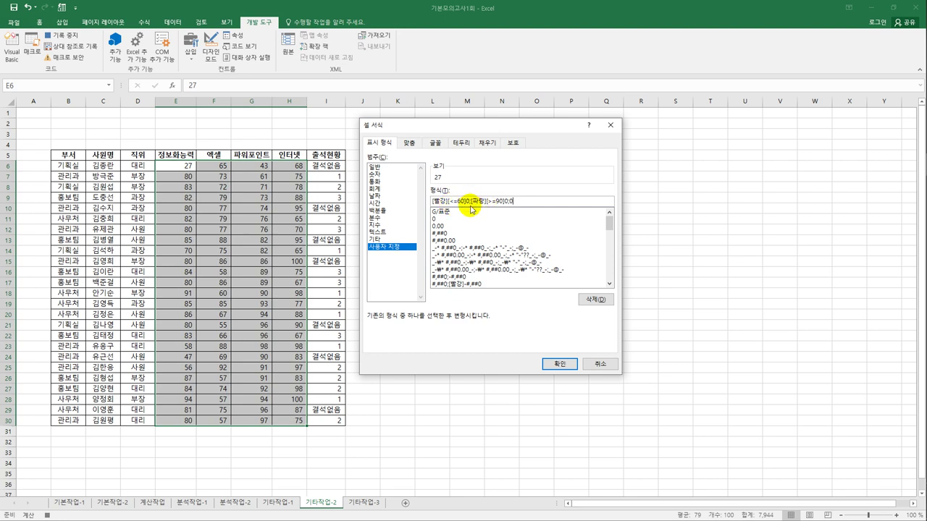
click(562, 364)
Deselect the score range and stop recording the 서식적용 macro.
click(300, 423)
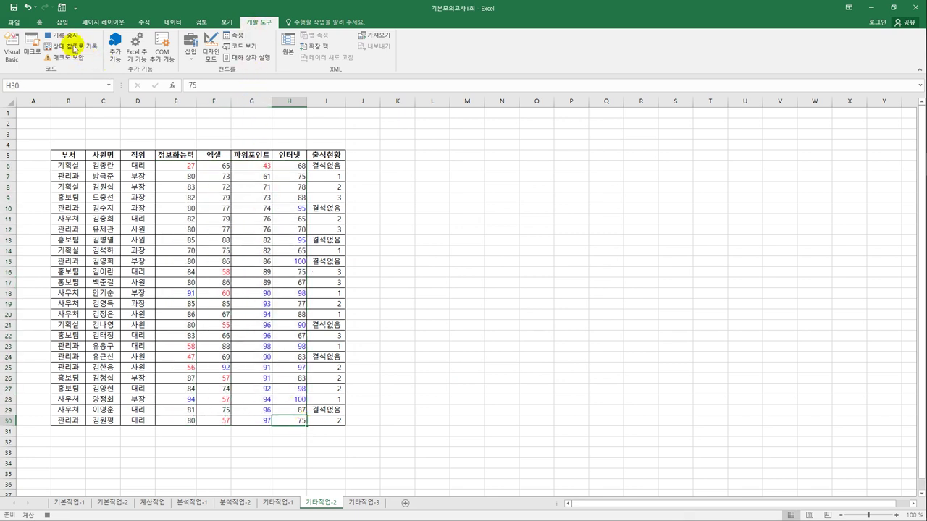
click(63, 36)
click(395, 295)
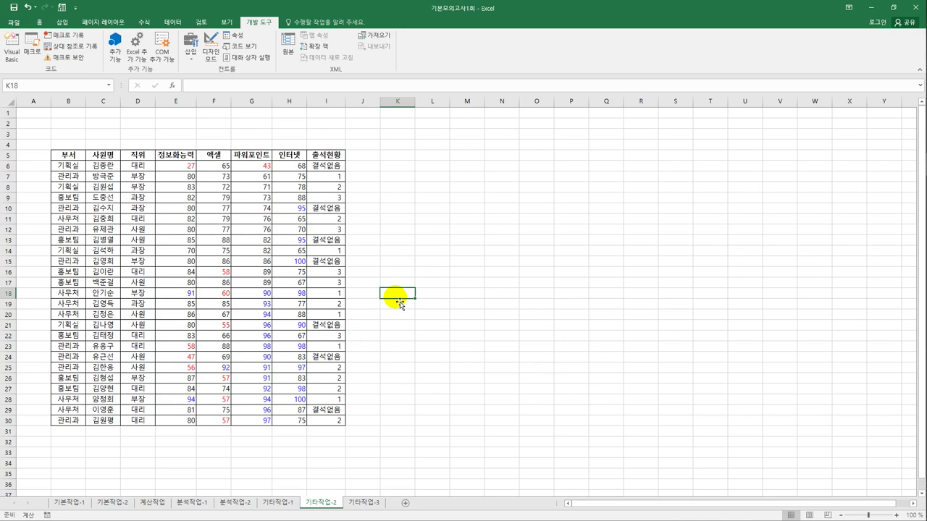
Insert a form control button labelled 서식적용 over cells B2:C3 that runs the 서식적용 macro.
click(189, 55)
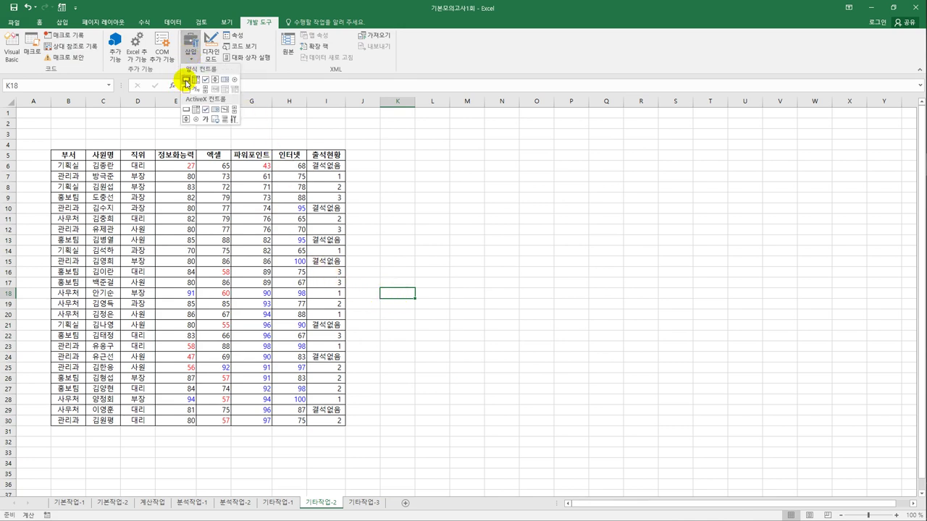
click(186, 80)
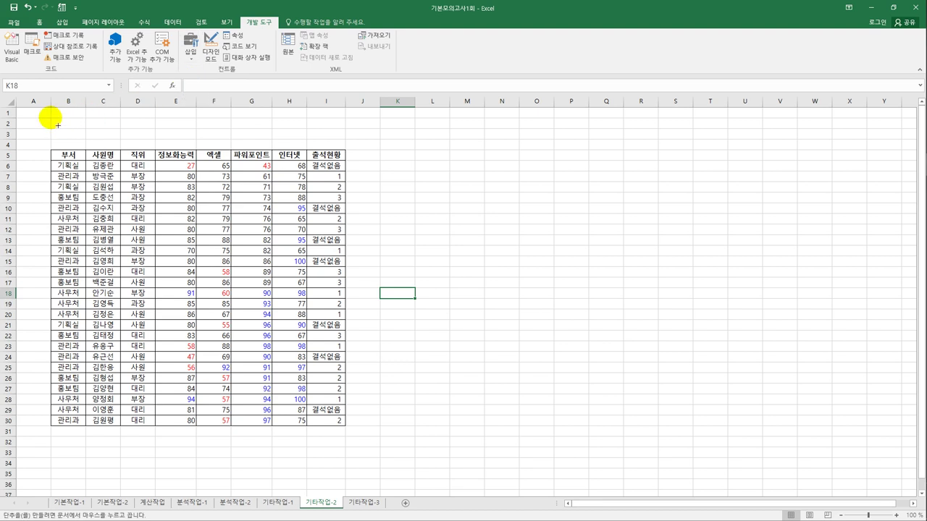
drag(52, 118, 118, 148)
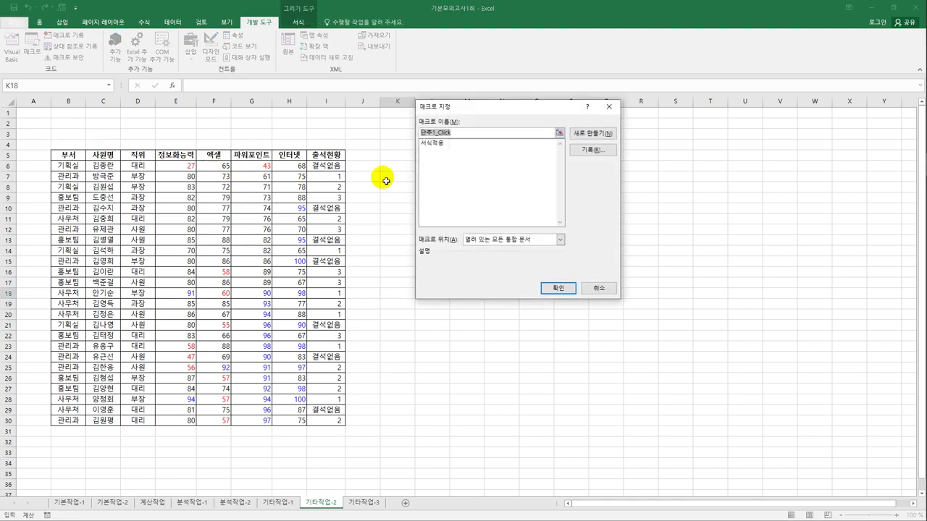
click(432, 142)
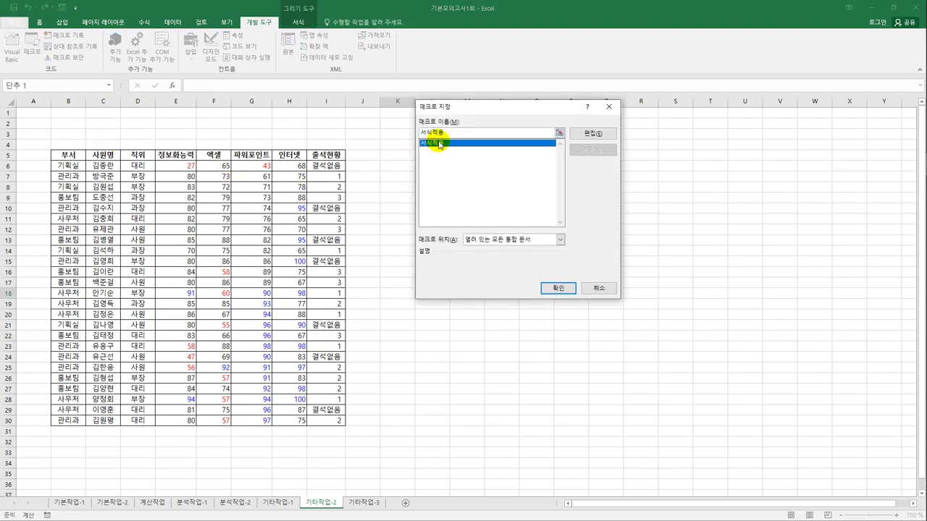
click(556, 289)
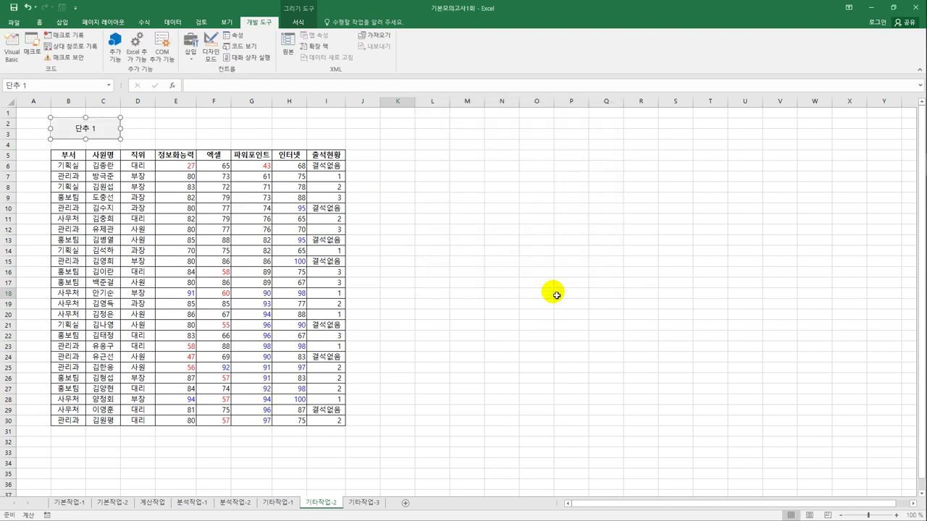
text(서식적용)
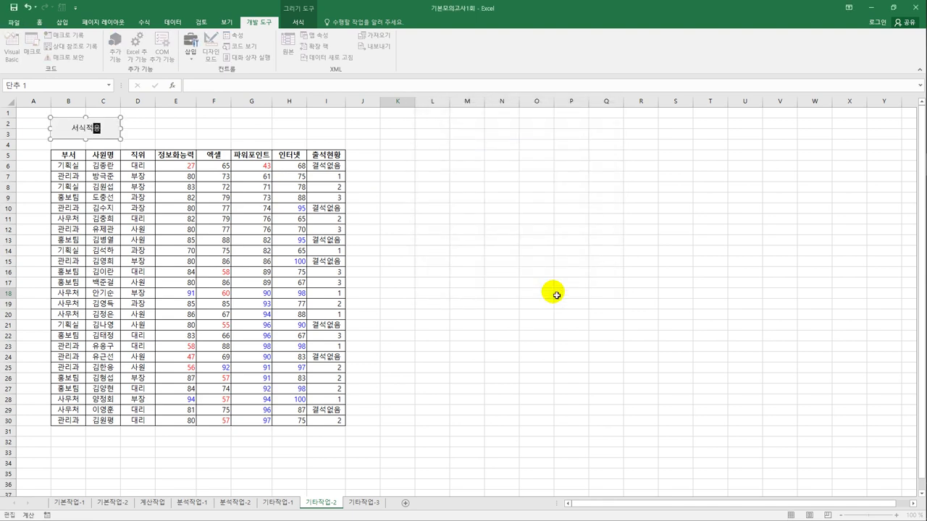
click(443, 254)
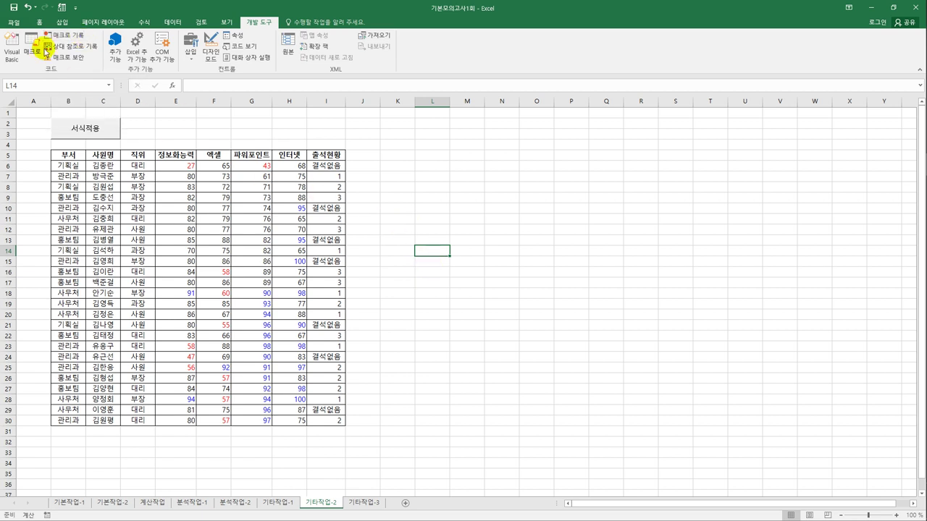
Start recording a macro named 그래프보기, stored in the current workbook (현재 통합 문서).
click(64, 35)
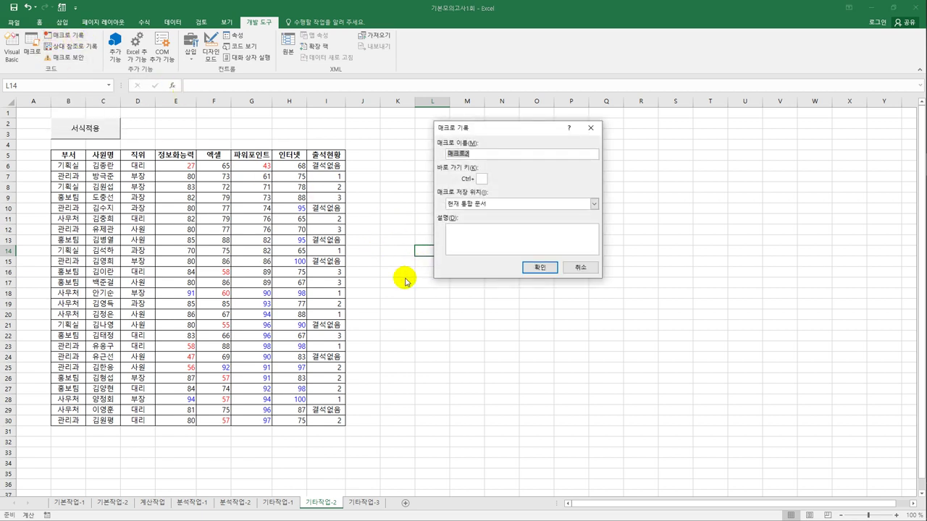
text(그래프보기)
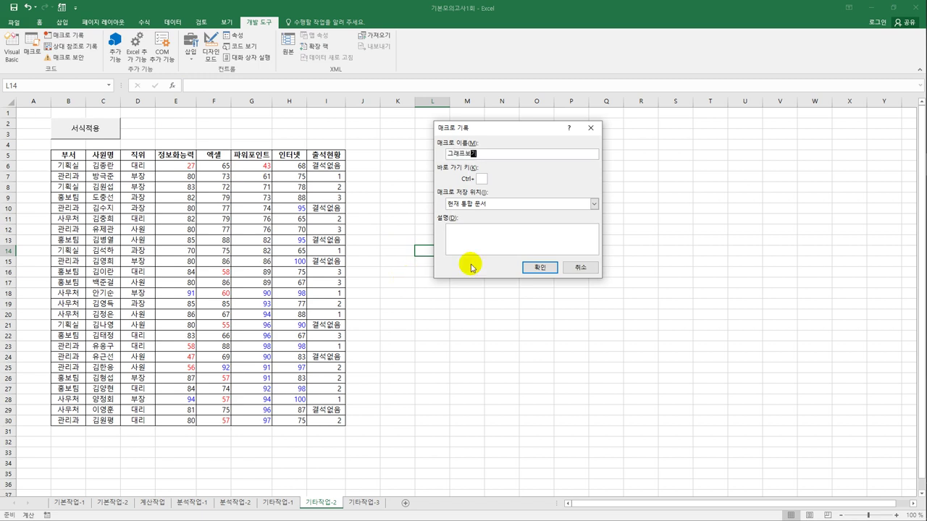
click(540, 268)
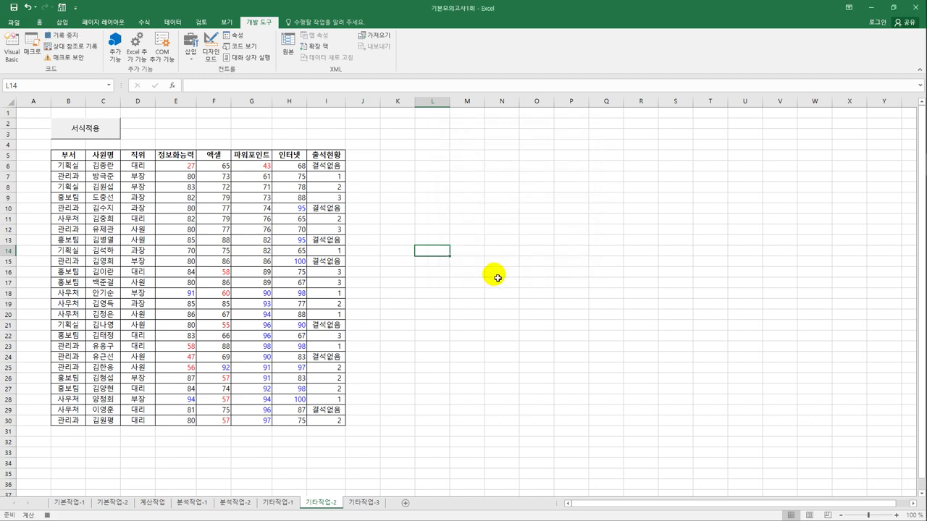
Start a new conditional formatting rule for E6:H30 based on cell values, with the data bar (데이터 막대) format style.
drag(174, 170, 289, 423)
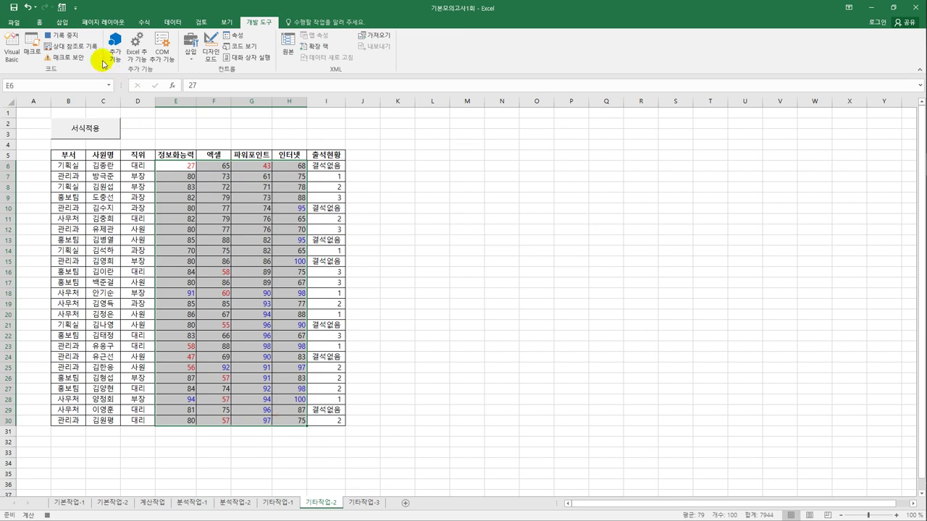
click(39, 23)
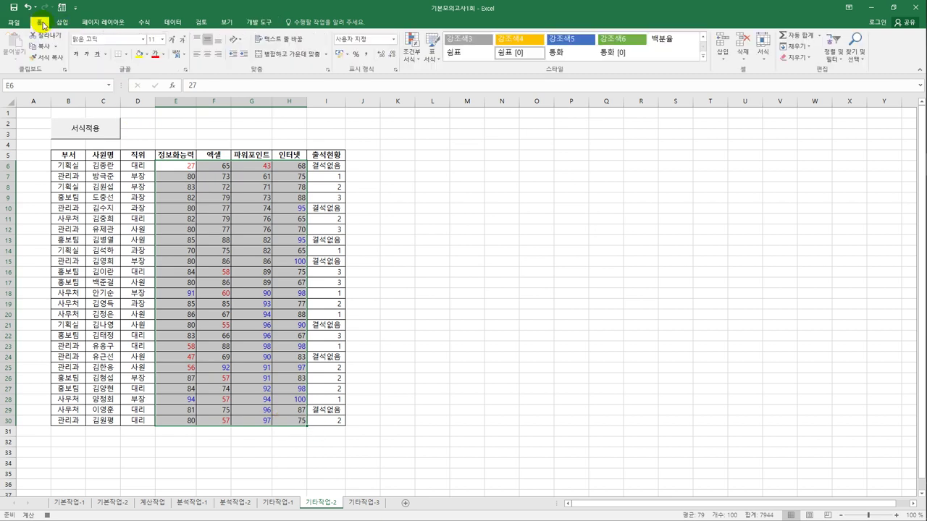
click(411, 52)
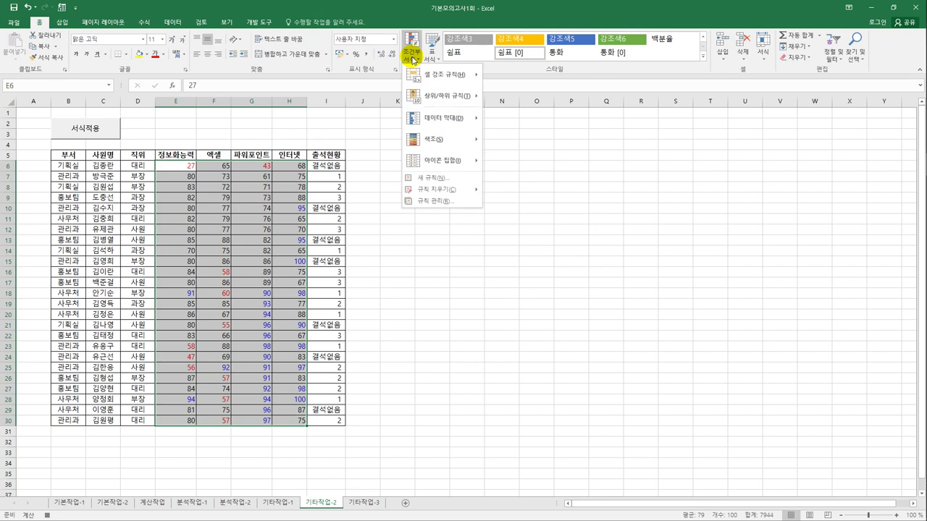
click(445, 180)
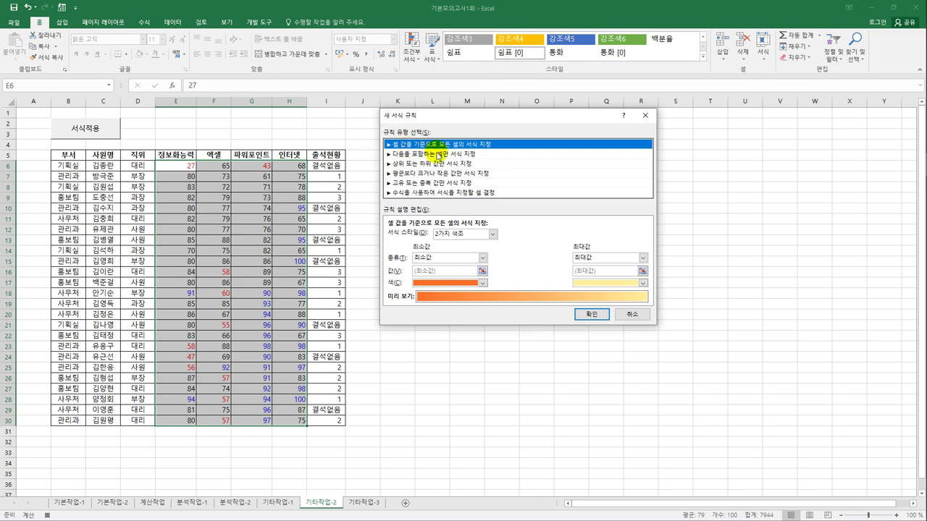
click(493, 234)
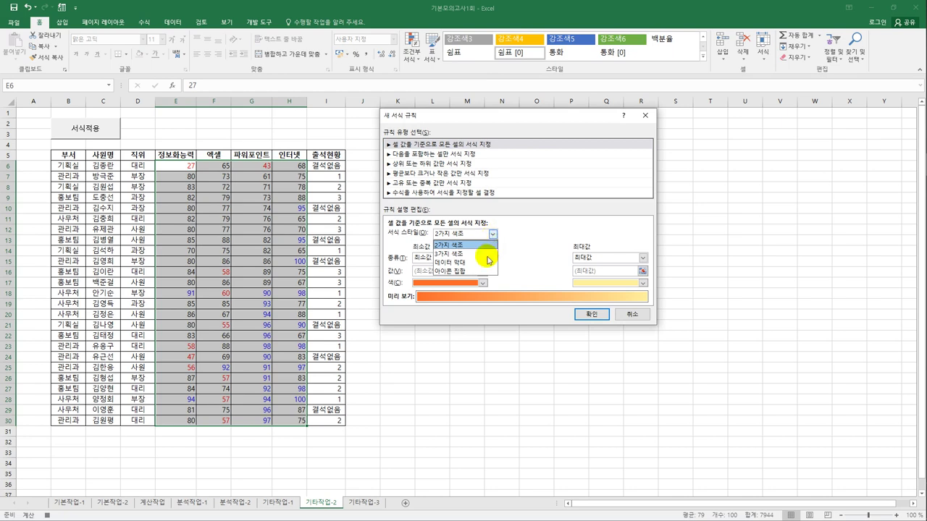
click(486, 263)
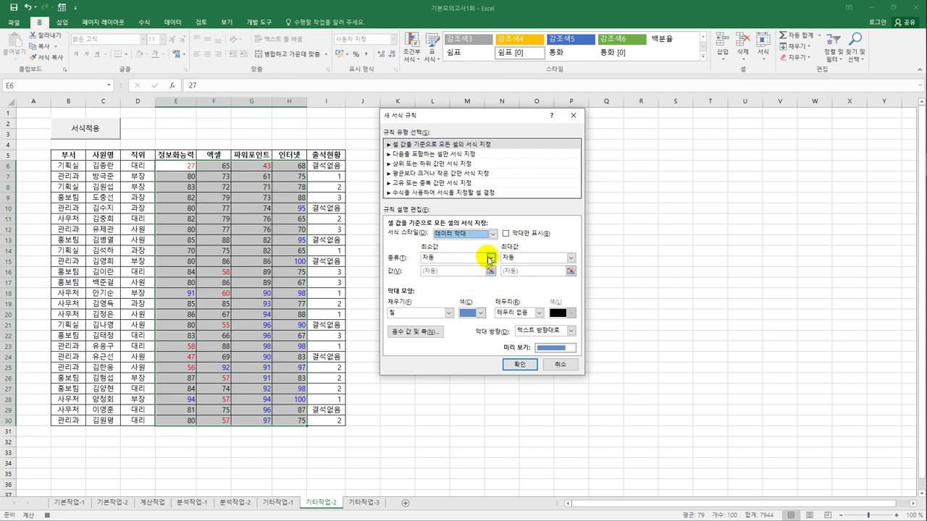
Set the data bar rule's minimum to percentile (백분위수) 20 and its maximum to percentile 80.
click(492, 258)
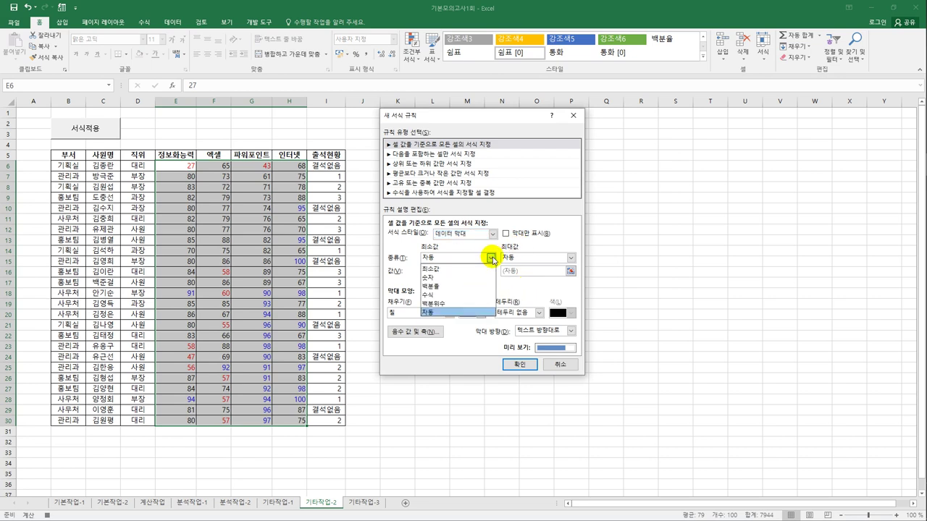
click(468, 305)
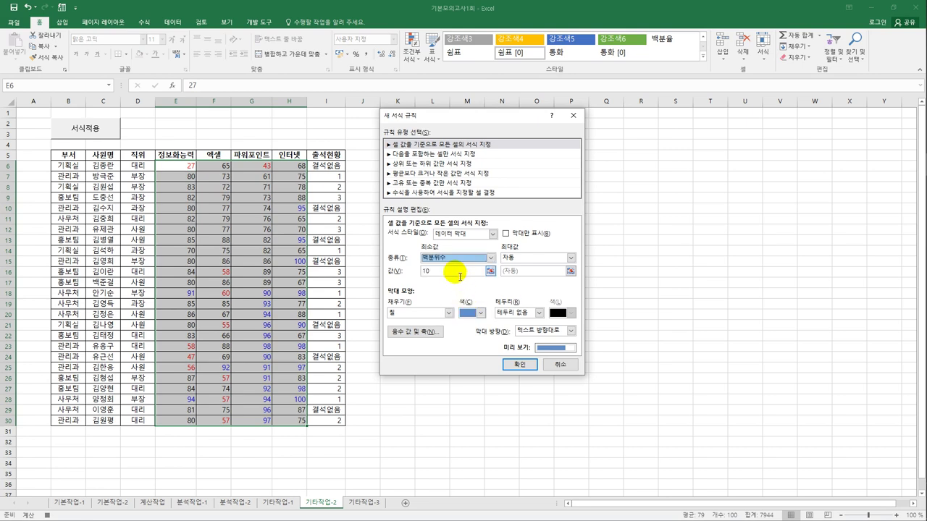
click(417, 277)
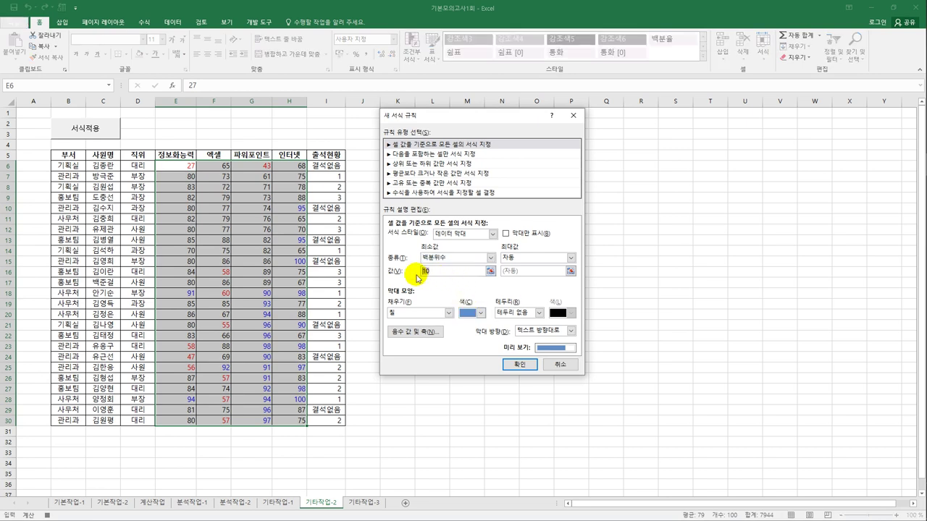
text(20)
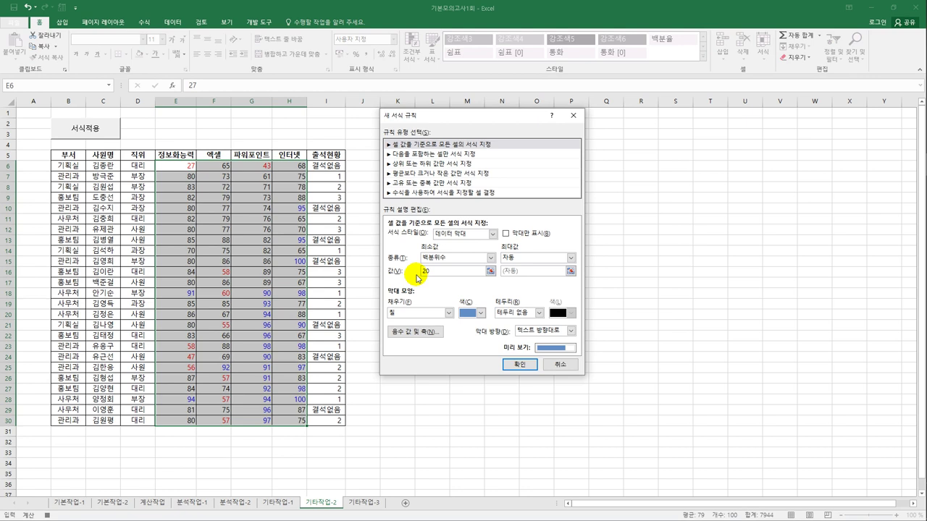
click(533, 259)
click(518, 303)
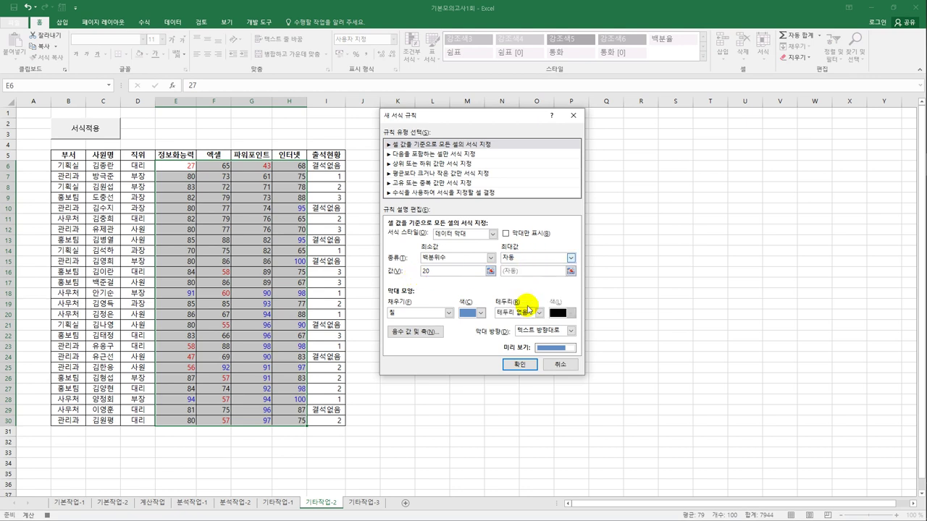
key(Tab)
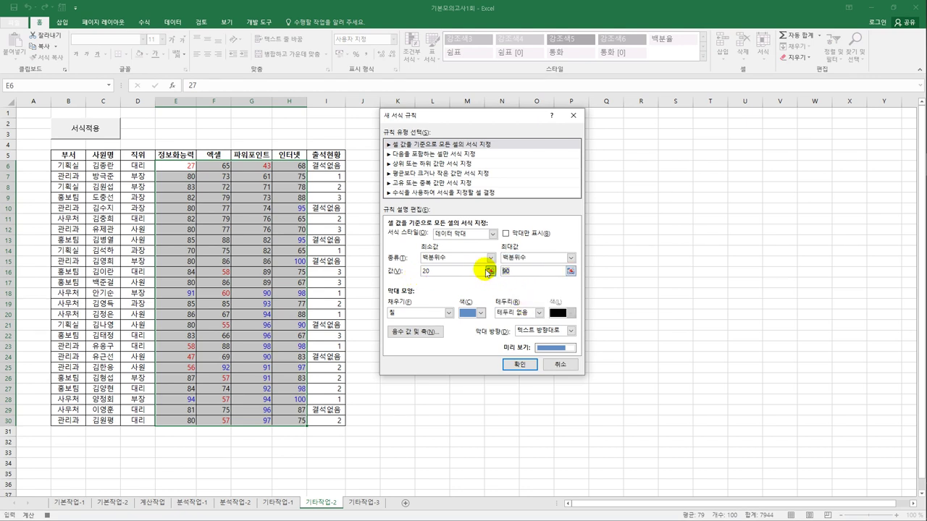
text(80)
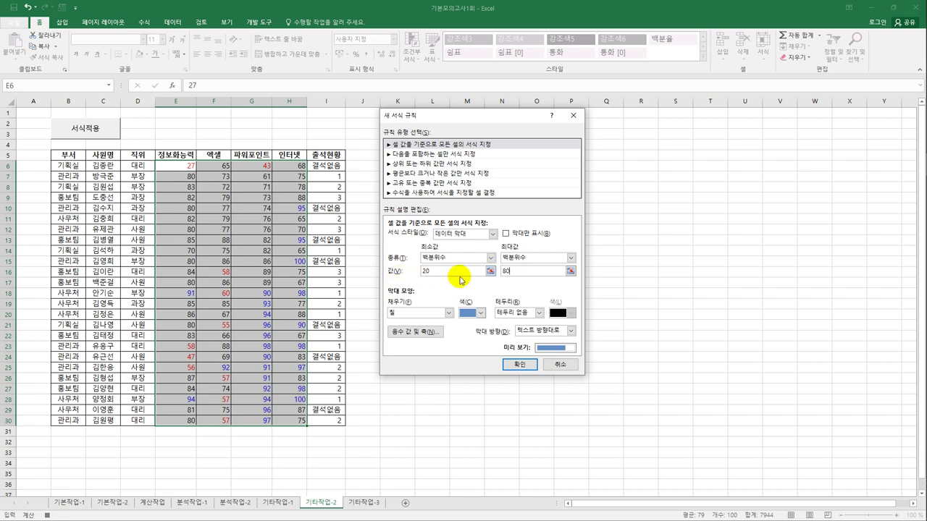
Give the data bars a gradient fill (그라데이션 채우기) in light green (연한 녹색) and apply the rule.
click(449, 313)
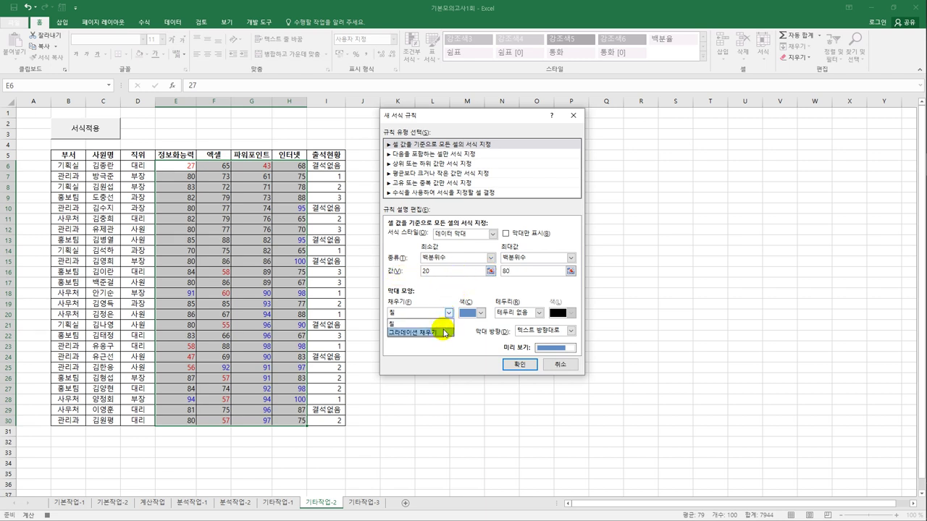
click(419, 333)
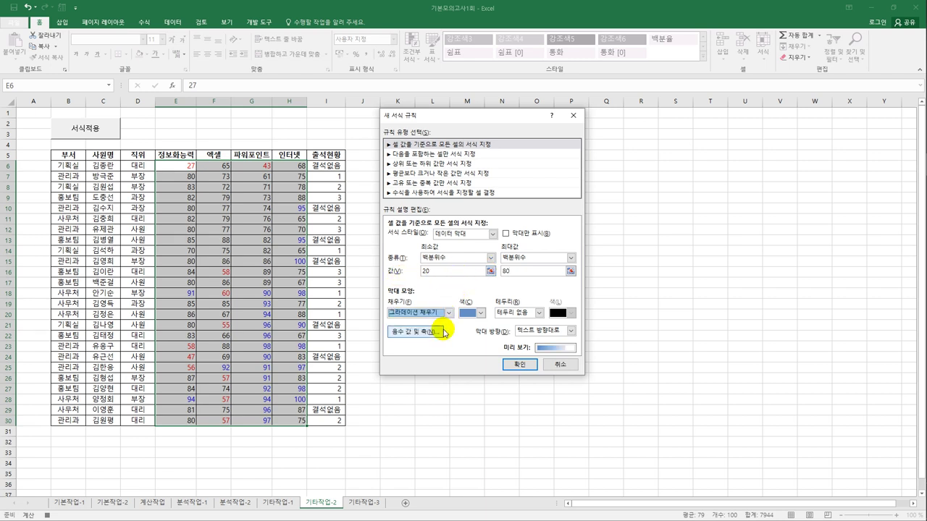
click(472, 312)
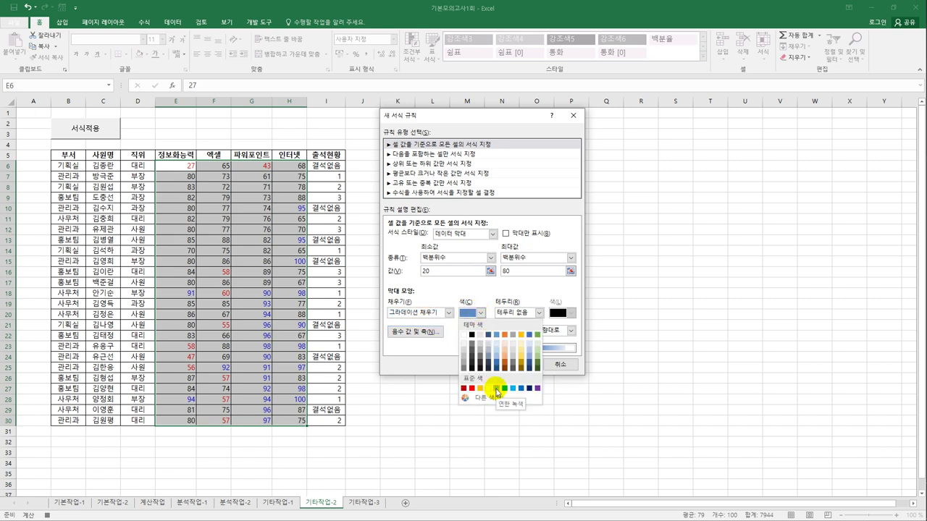
click(497, 389)
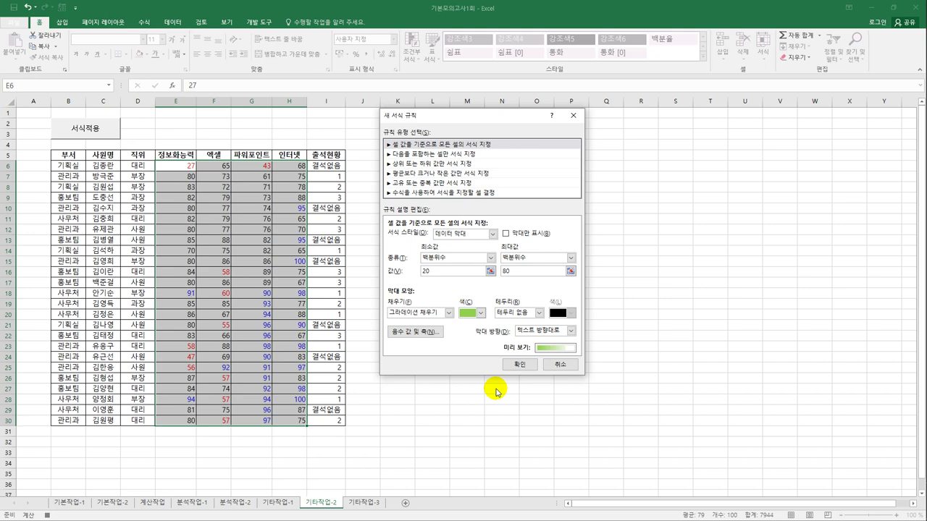
click(513, 365)
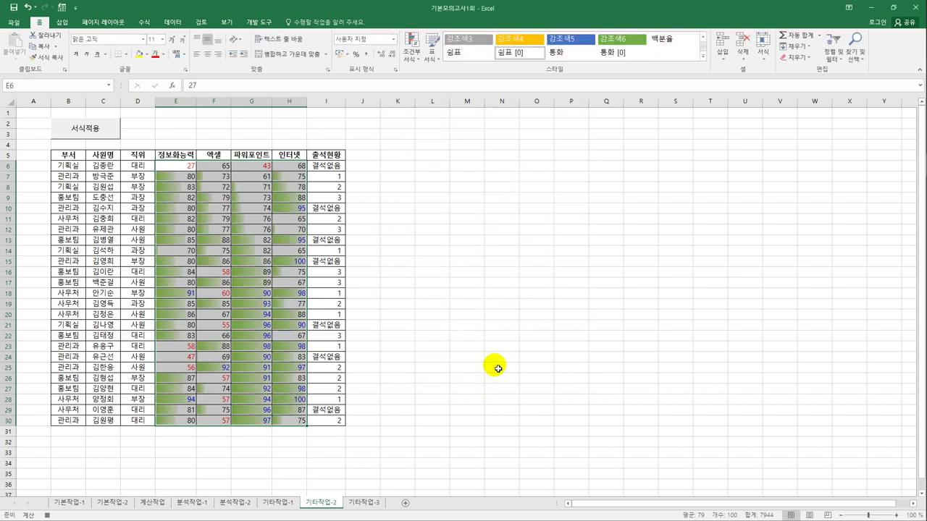
Deselect the formatted range and stop recording the 그래프보기 macro.
click(298, 420)
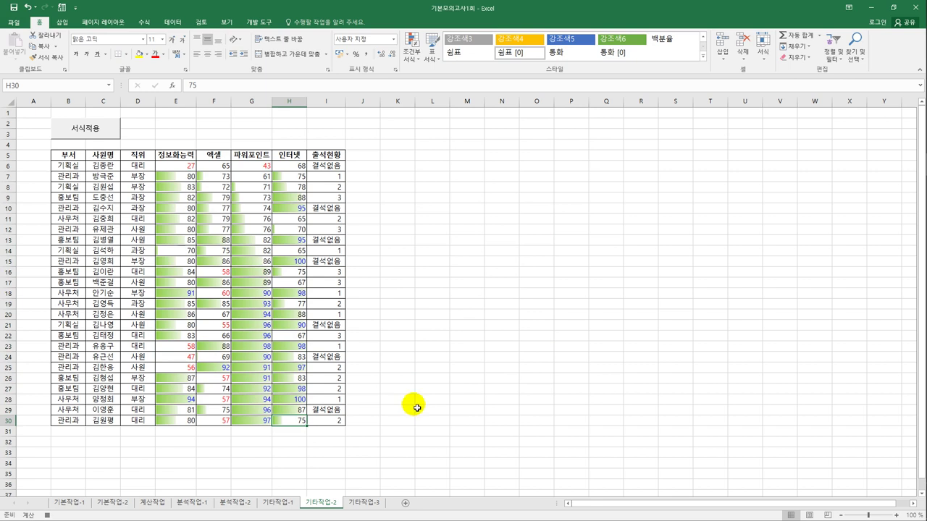
click(261, 26)
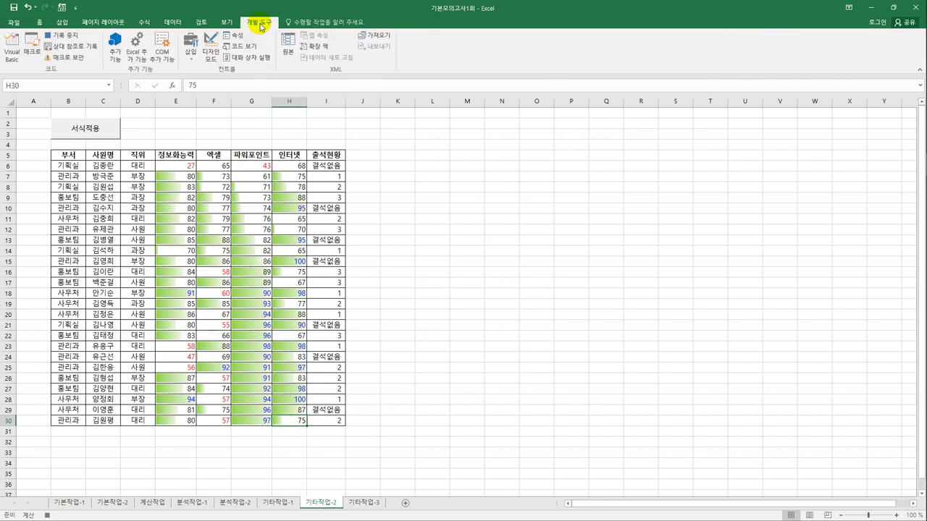
click(412, 218)
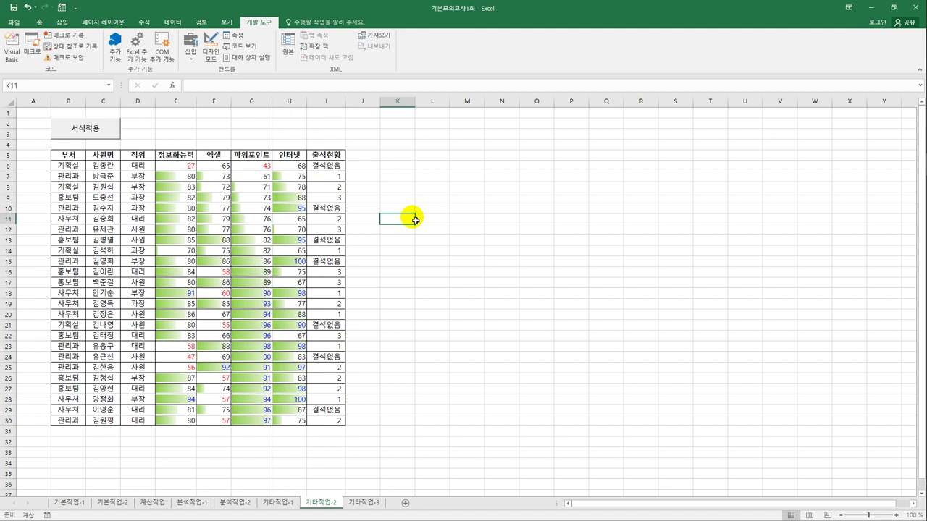
Insert a form control button labelled 그래프보기 over cells F2:H3 that runs the 그래프보기 macro.
click(191, 52)
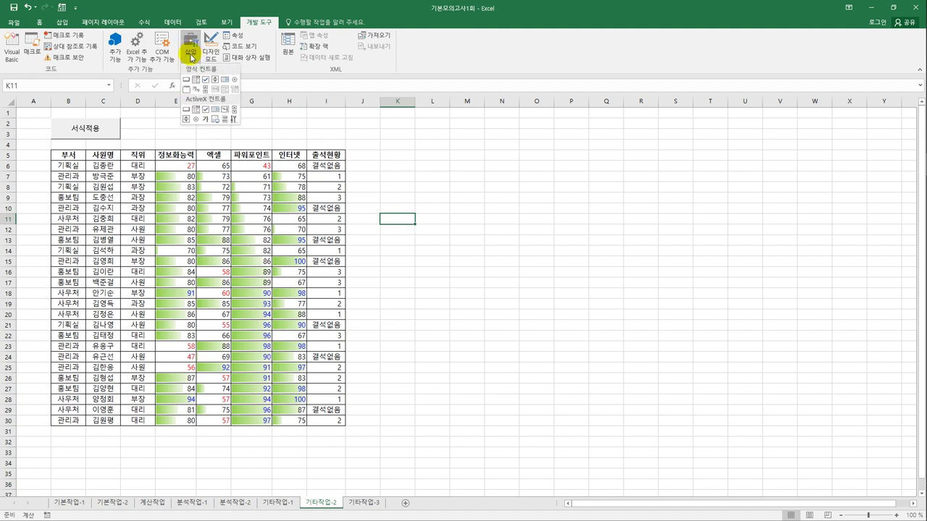
click(186, 79)
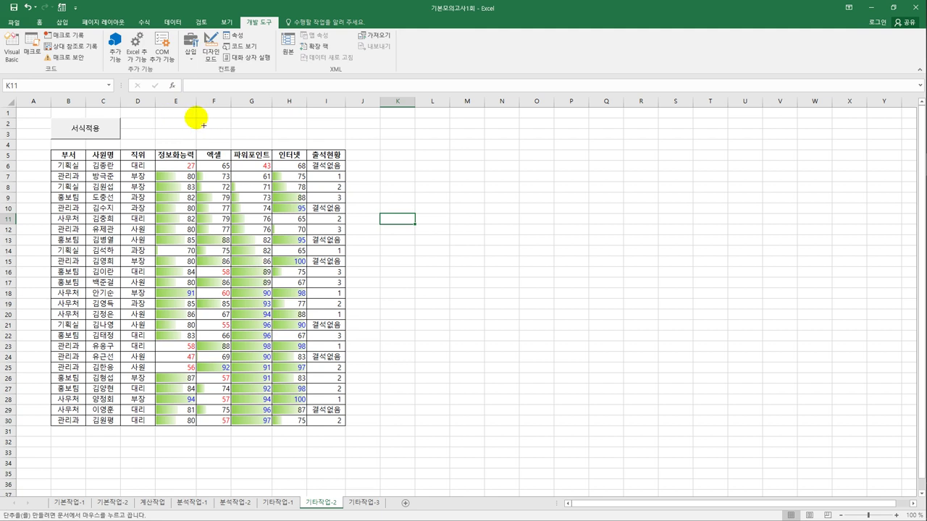
drag(203, 126, 303, 145)
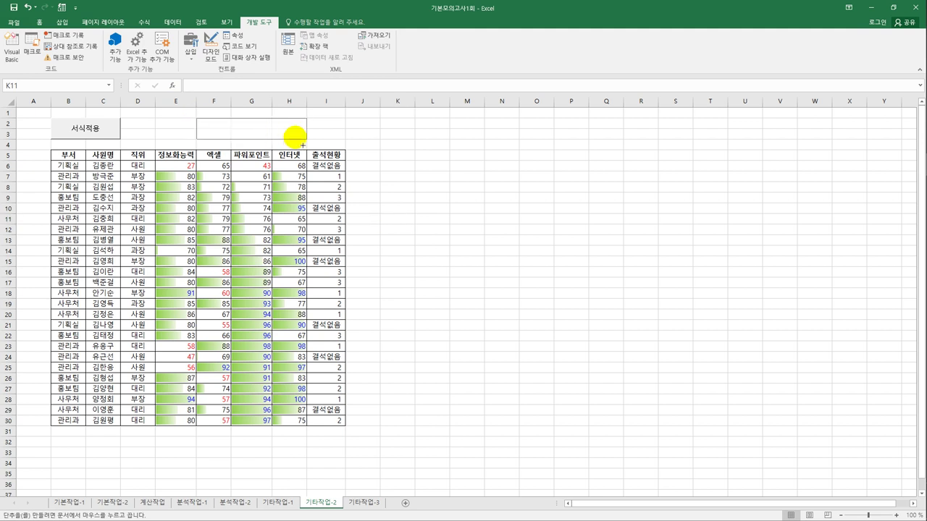
drag(303, 145, 302, 145)
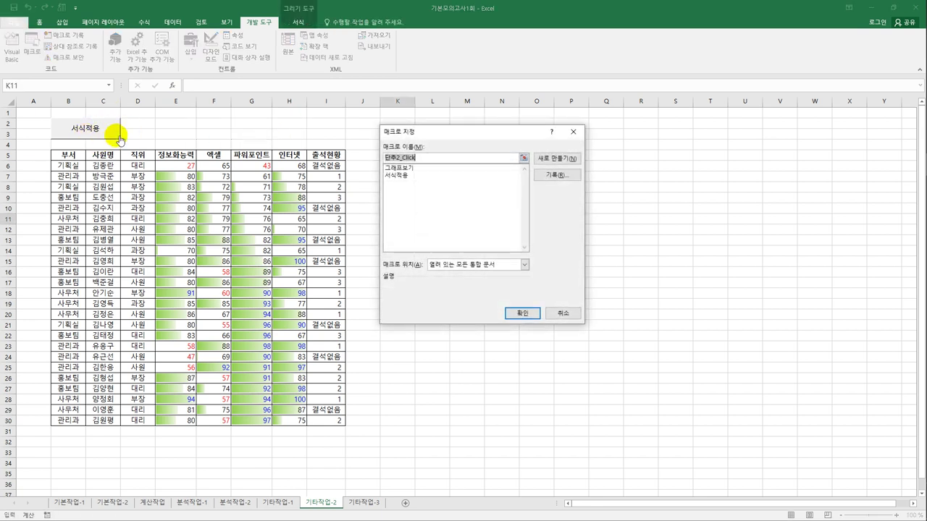
click(411, 168)
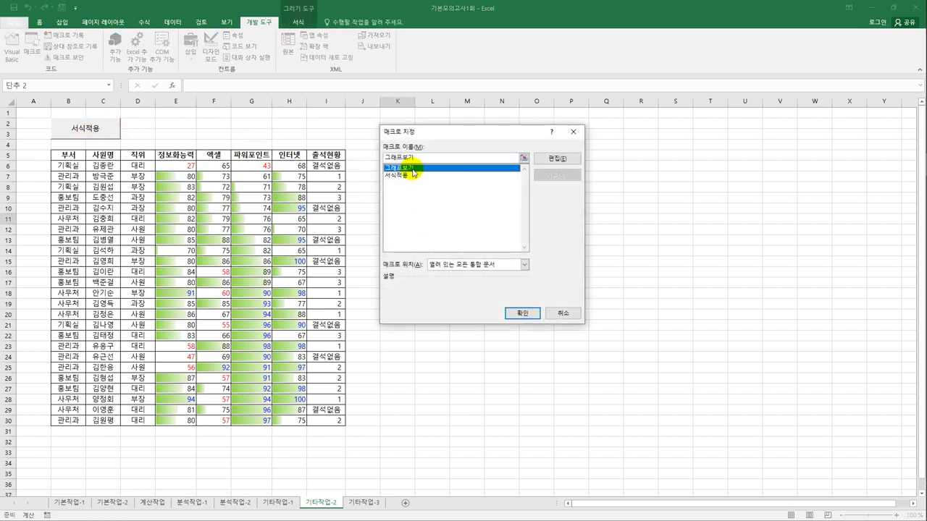
click(511, 313)
text(그래프보기)
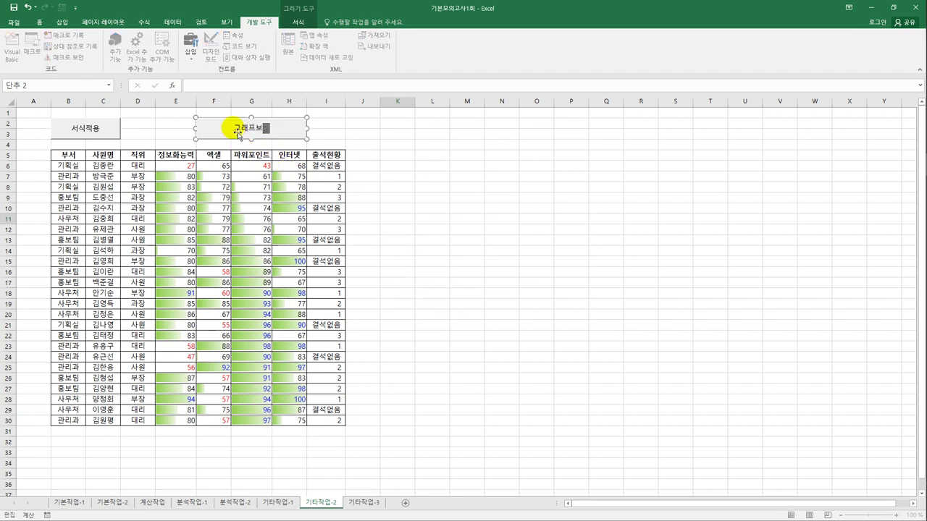
Widen the 서식적용 button so it covers cells B2:D3.
right_click(76, 126)
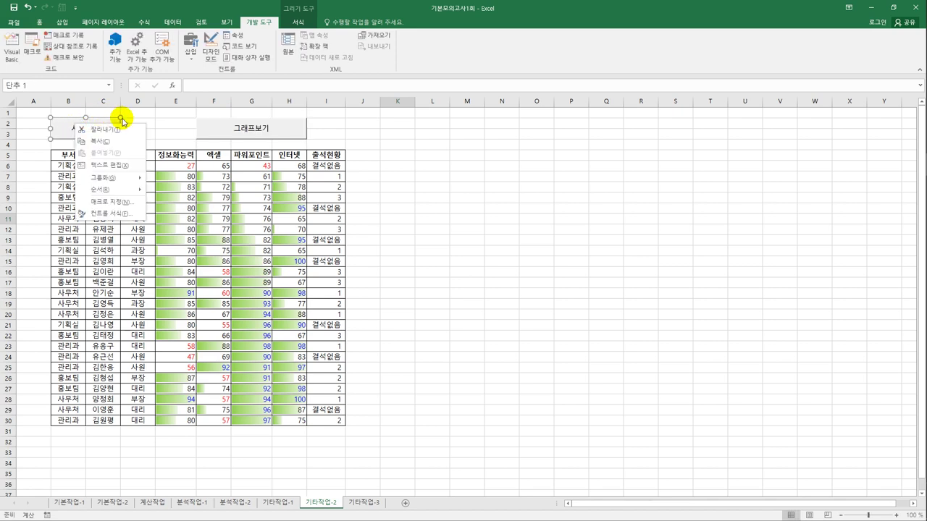
click(121, 119)
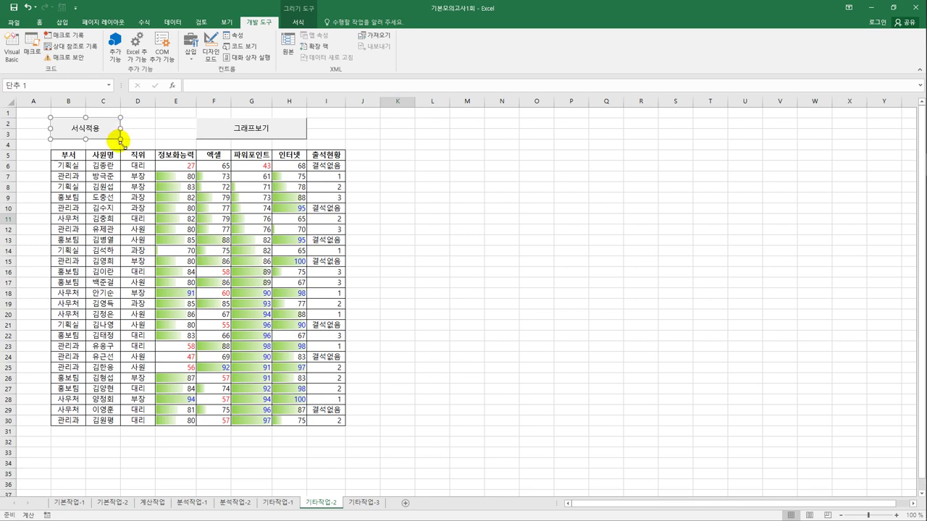
drag(120, 138, 155, 138)
click(500, 270)
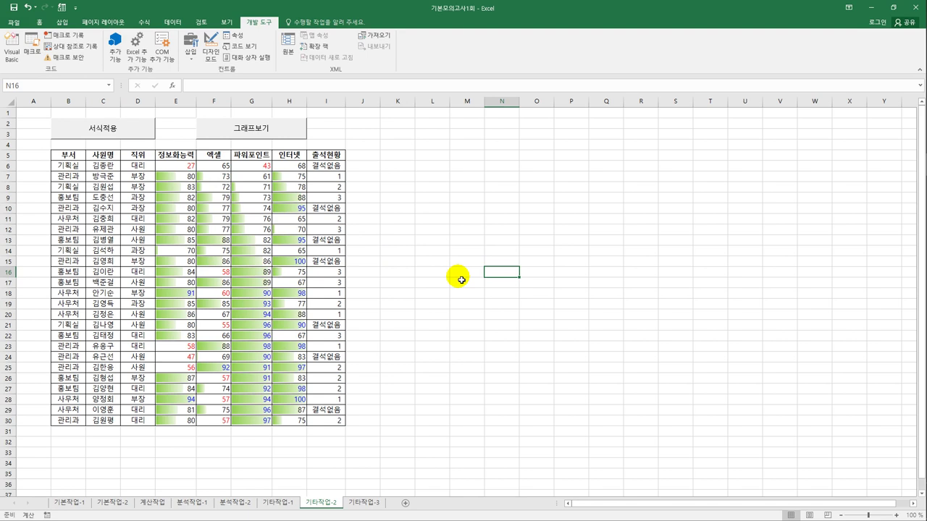
On sheet 기타작업-3, turn on design mode and open the click event procedure of the 점수조회 button.
click(355, 502)
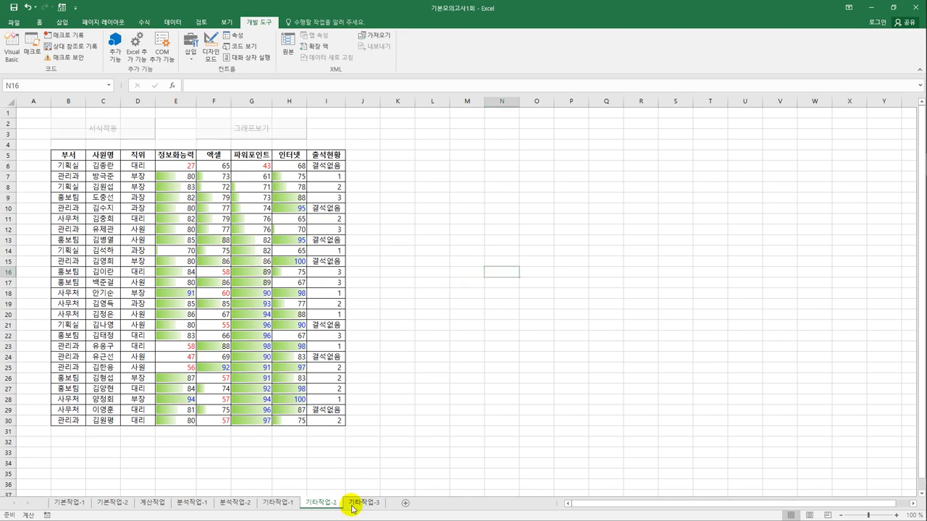
click(432, 309)
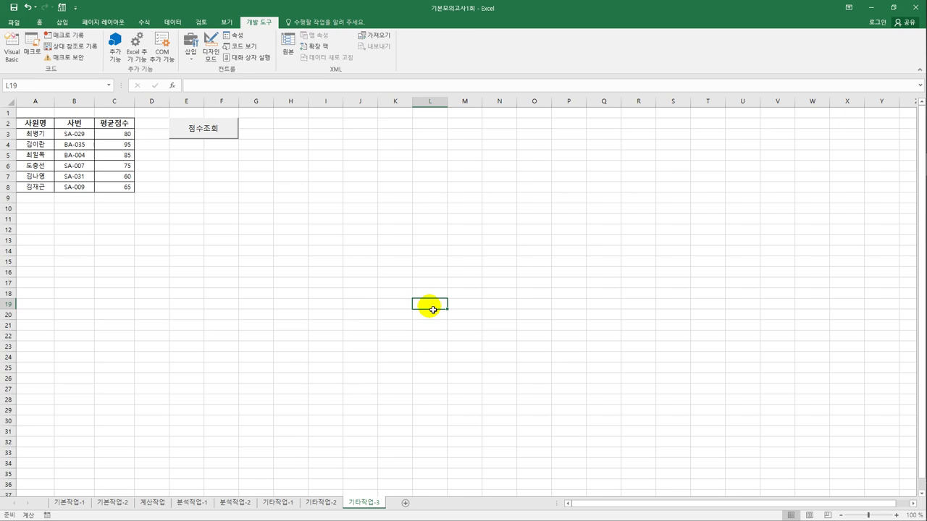
click(294, 187)
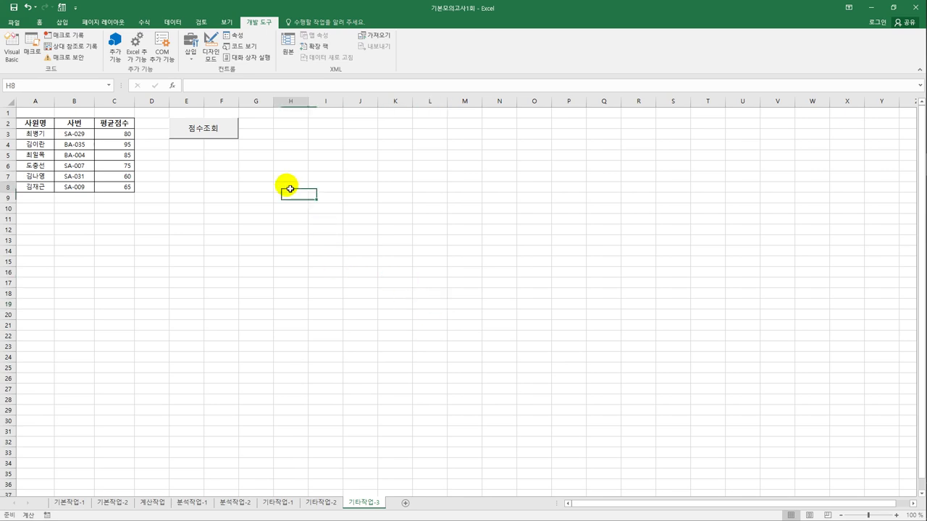
click(210, 48)
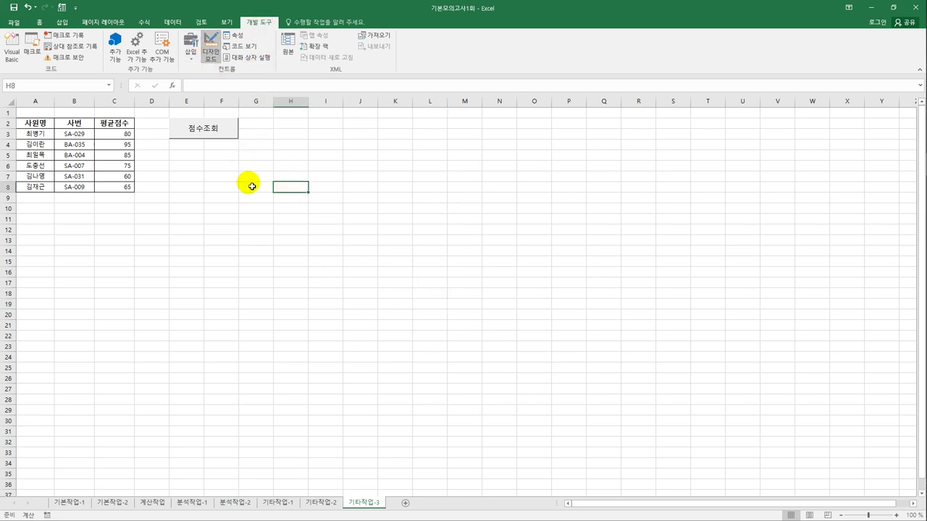
click(232, 137)
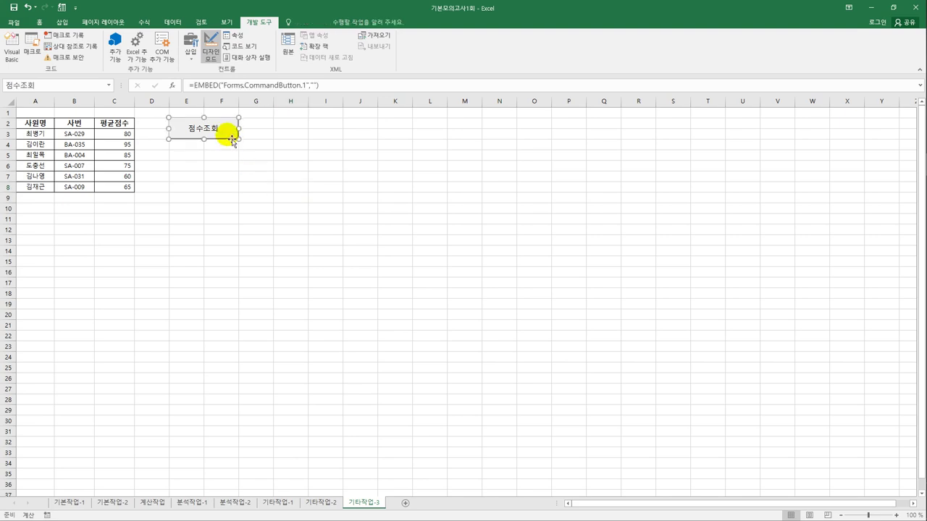
double_click(231, 138)
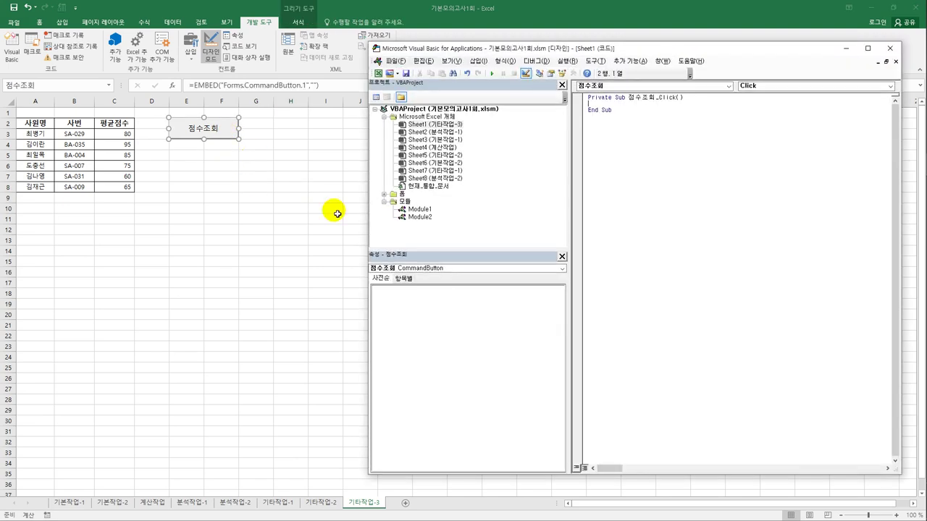
Write 점수조회폼.Show in the 점수조회 button's click procedure.
key(Tab)
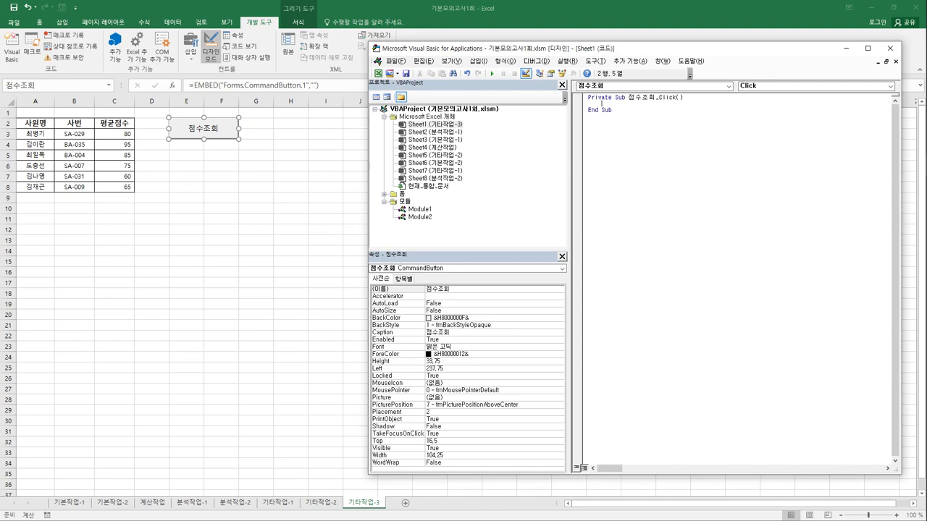
text(점수조회폼.)
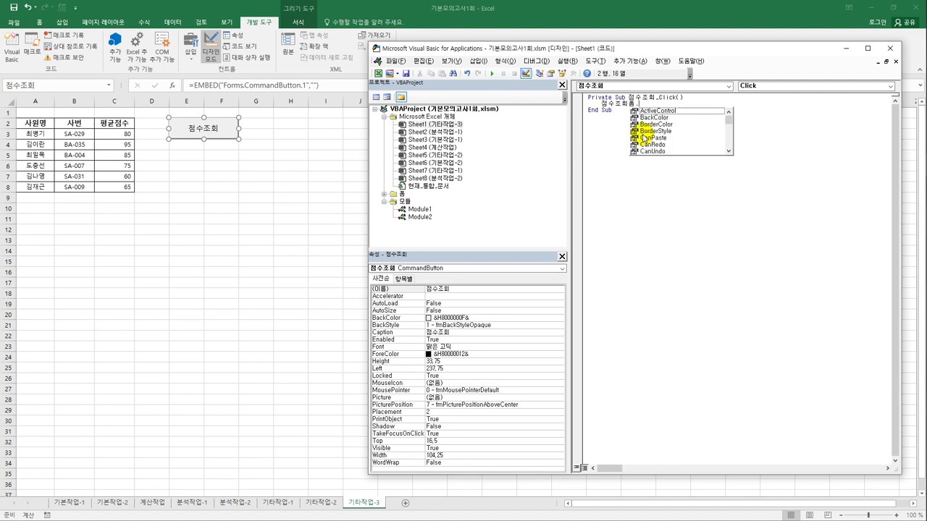
text(sh)
key(Tab)
click(644, 137)
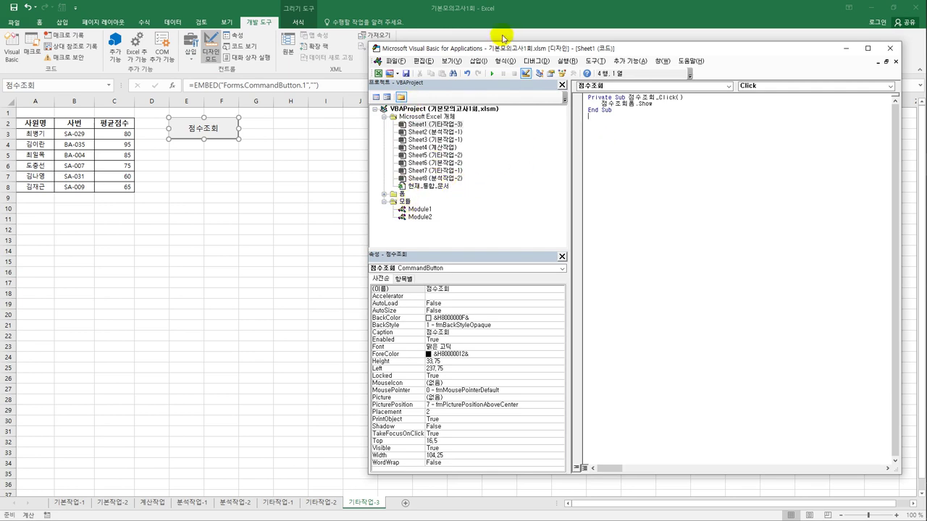
Open the 점수조회폼 user form from the project's forms and display its code.
click(450, 60)
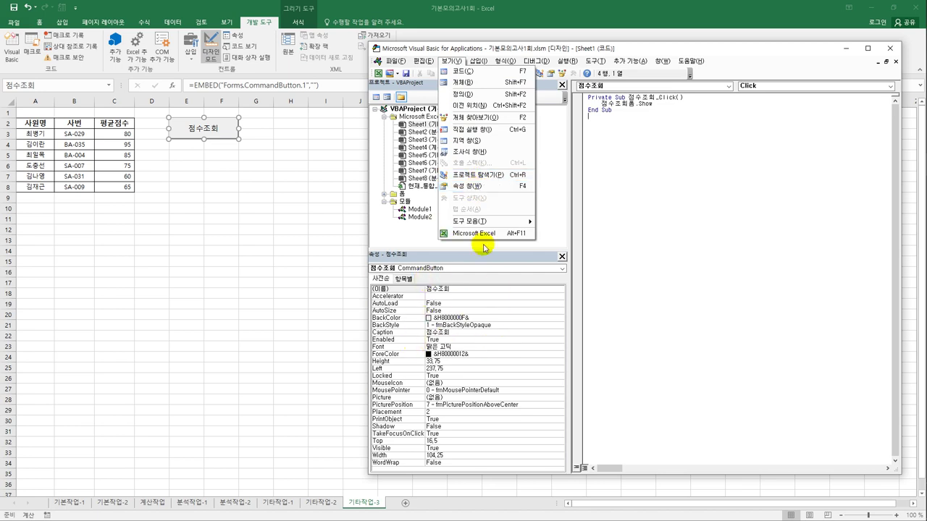
click(402, 194)
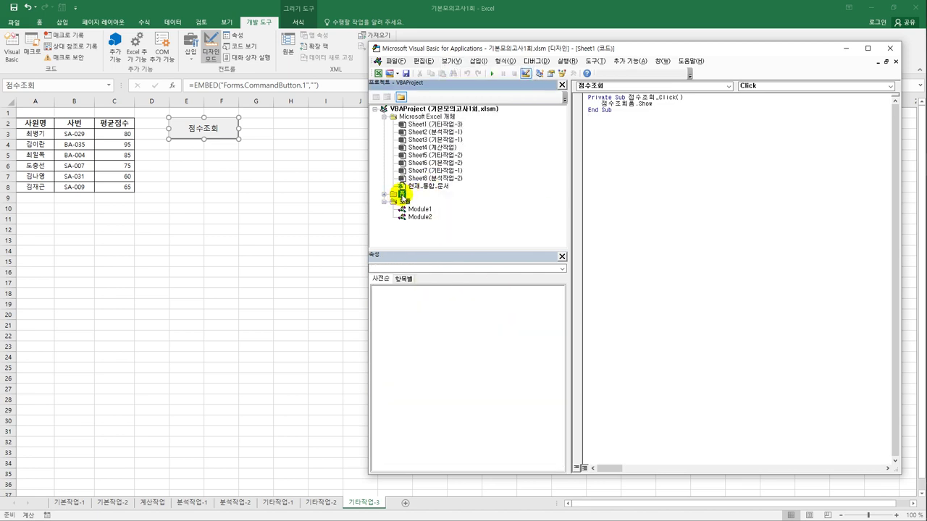
double_click(402, 194)
click(416, 202)
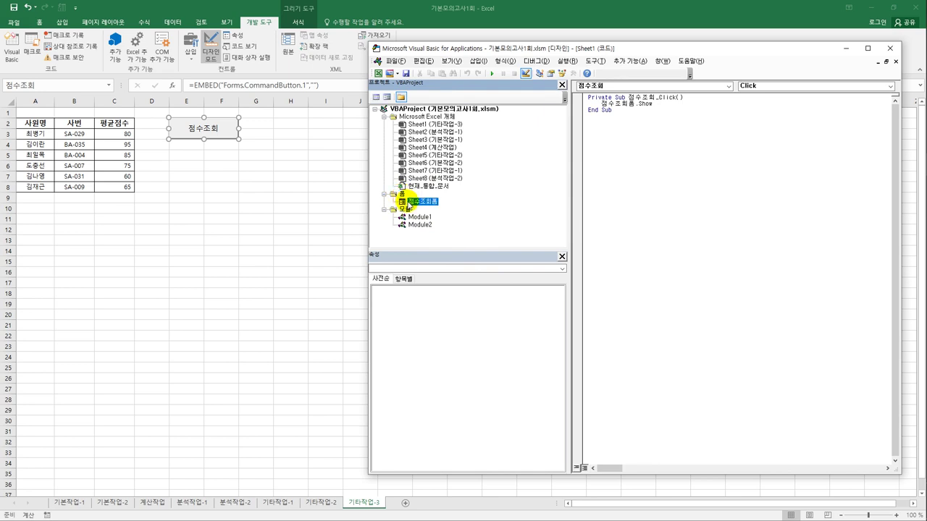
double_click(415, 202)
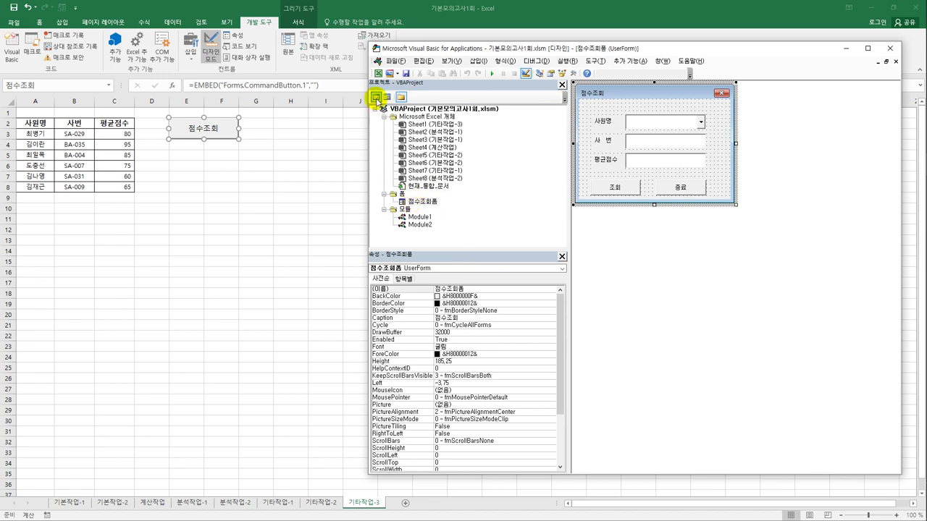
click(377, 100)
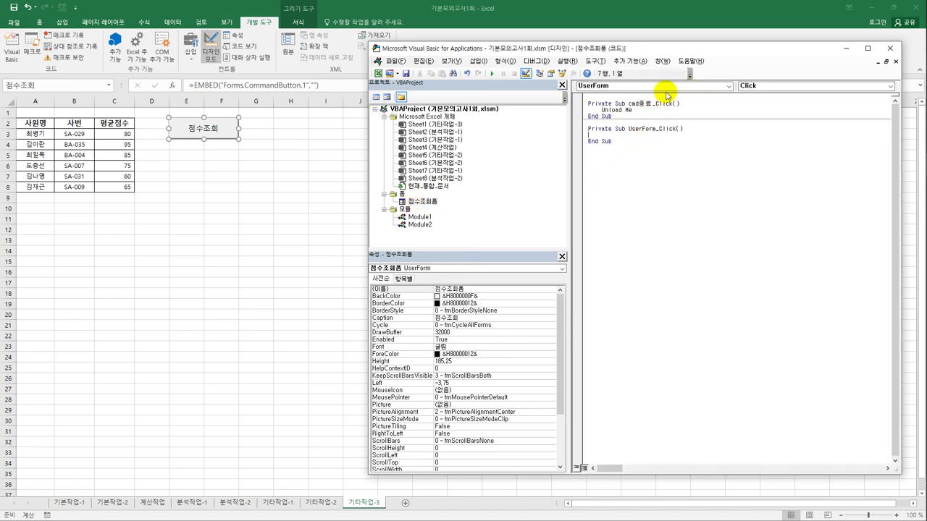
Add an Initialize event procedure to the 점수조회폼 form containing cmb사원명.RowSource = "A3:A8".
click(758, 86)
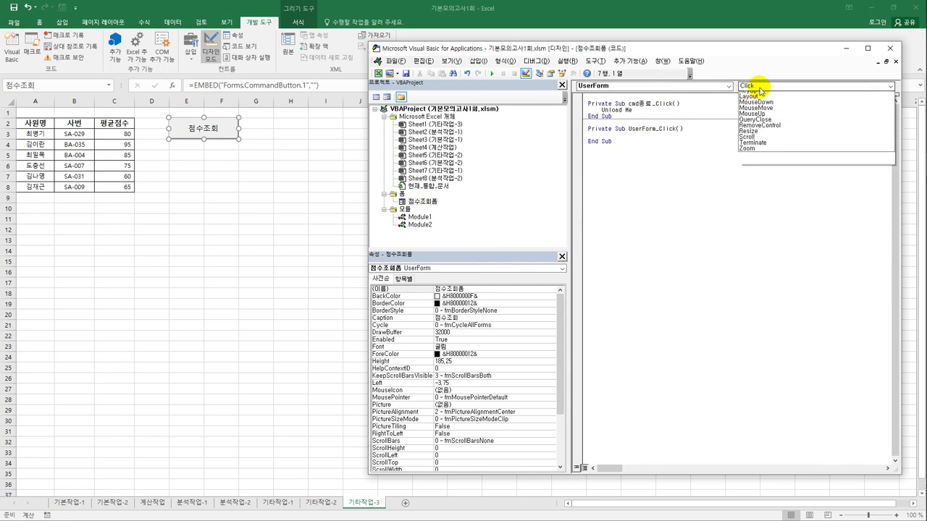
click(773, 145)
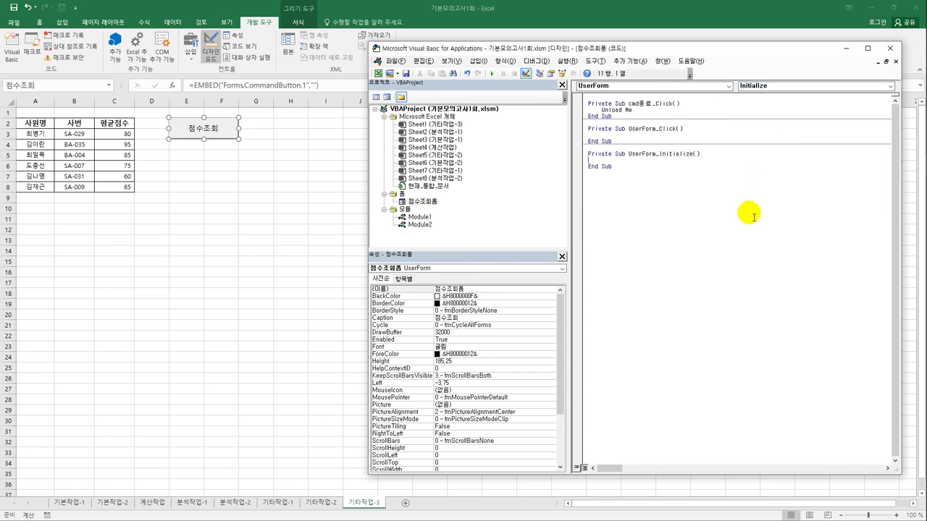
key(Tab)
text(cm)
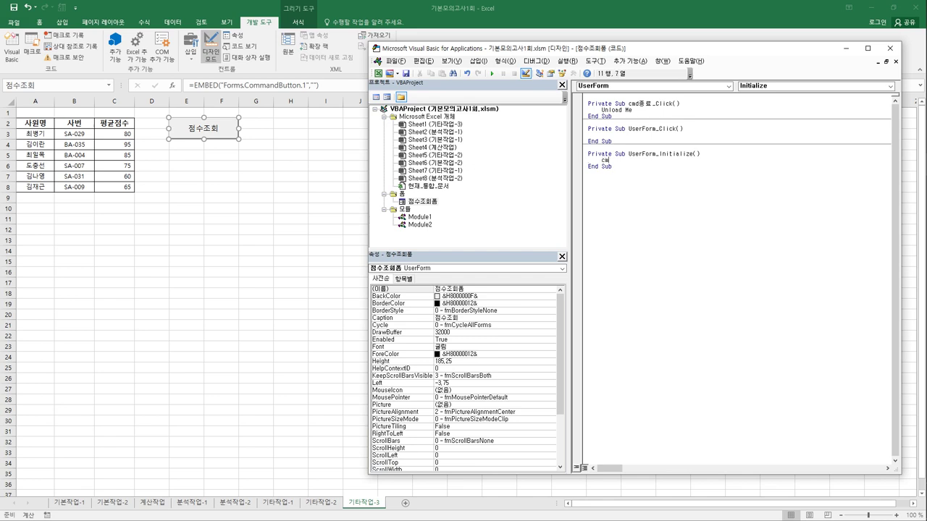
text(b사원명.)
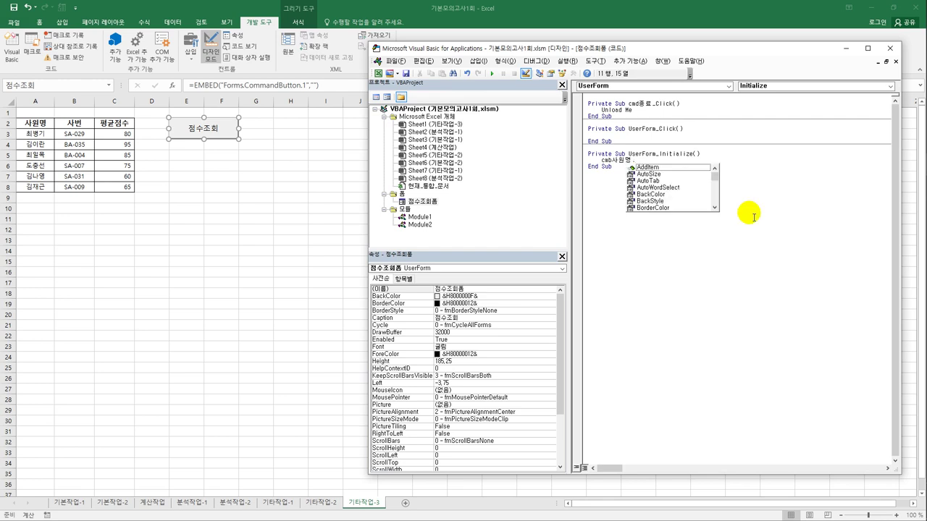
text(row)
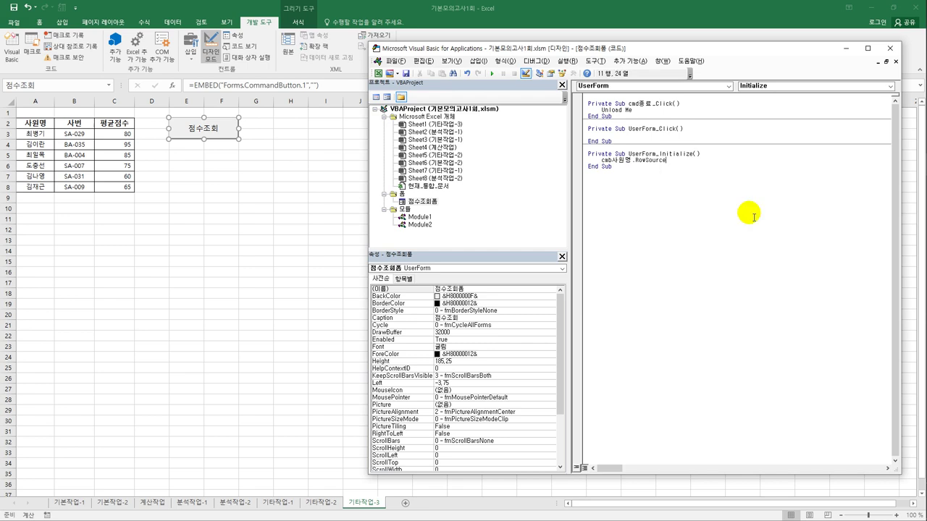
text( = "시3:)
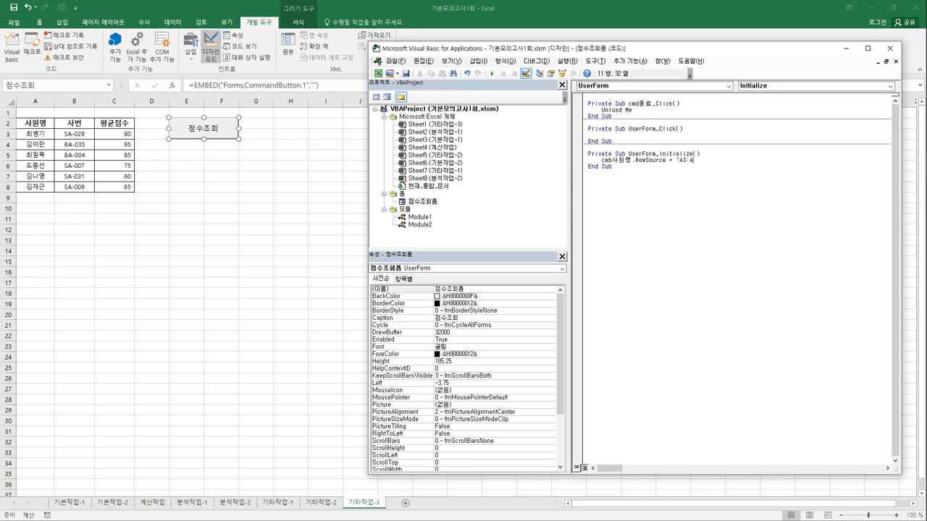
text(A8")
click(611, 166)
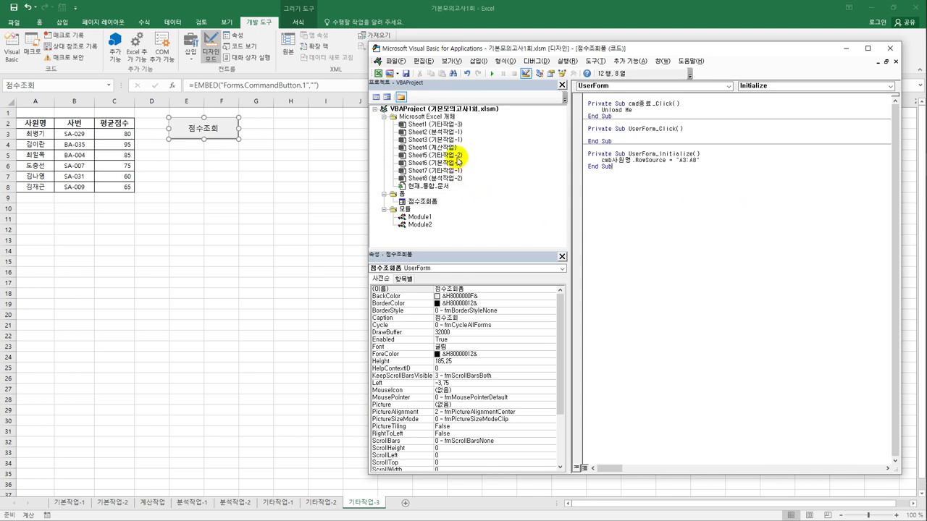
Open the code of Sheet1 (기타작업-3) and create a Worksheet Activate event procedure.
click(449, 125)
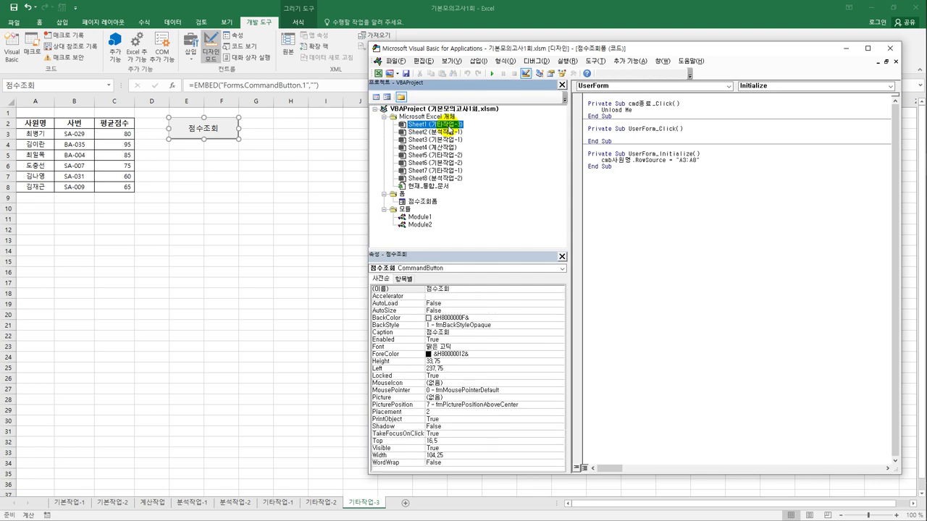
double_click(449, 125)
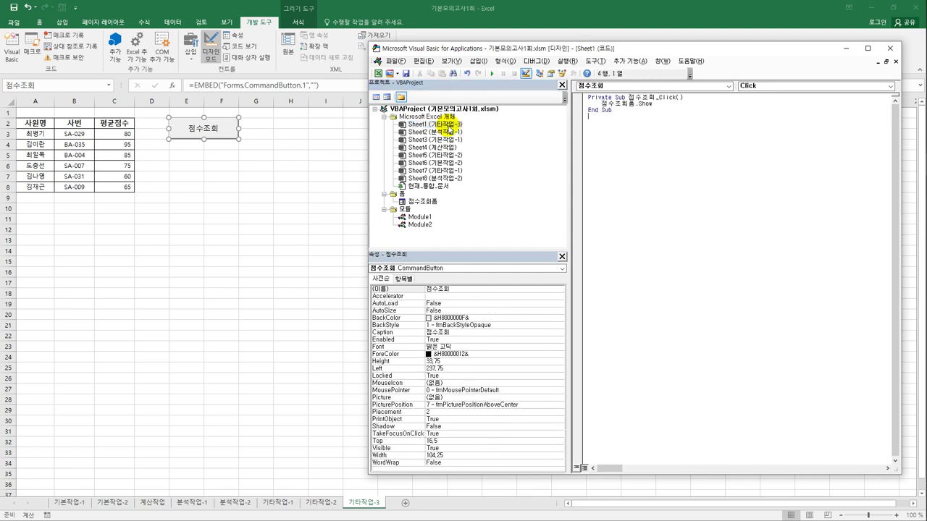
click(649, 87)
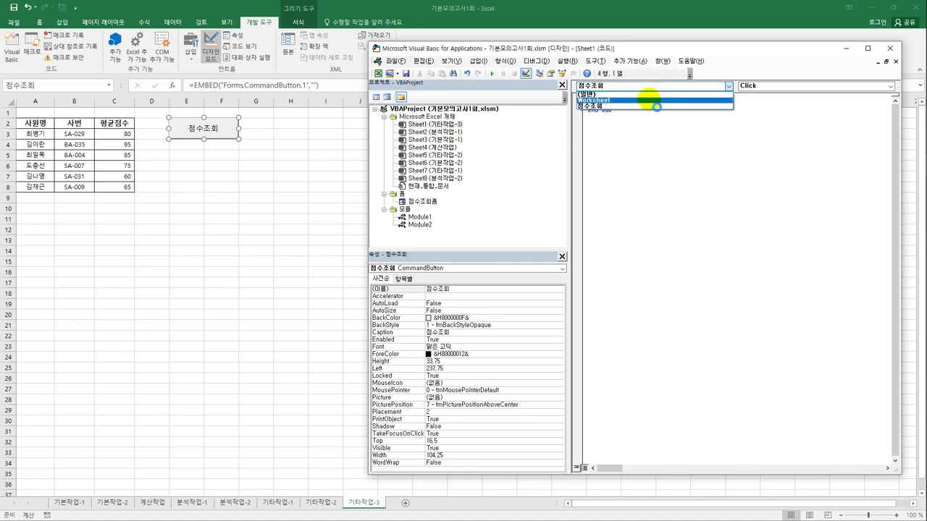
click(649, 100)
click(749, 86)
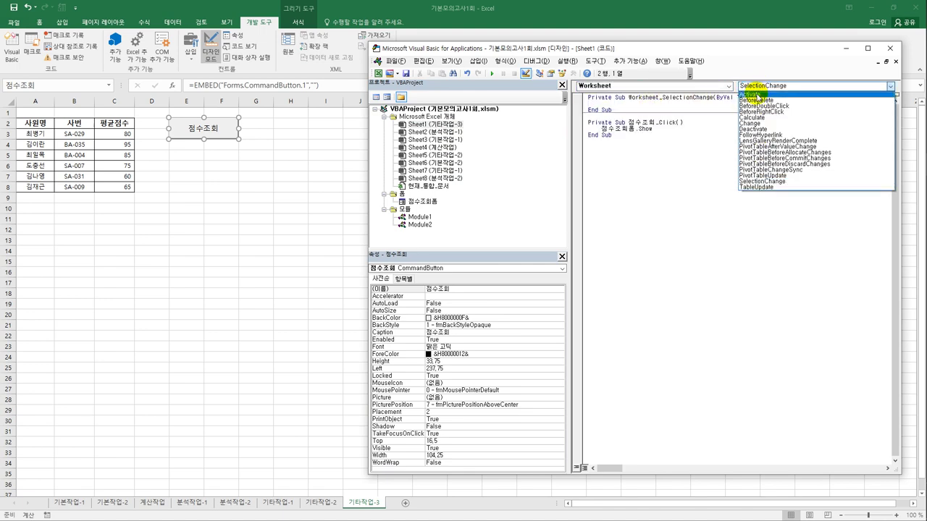
click(753, 94)
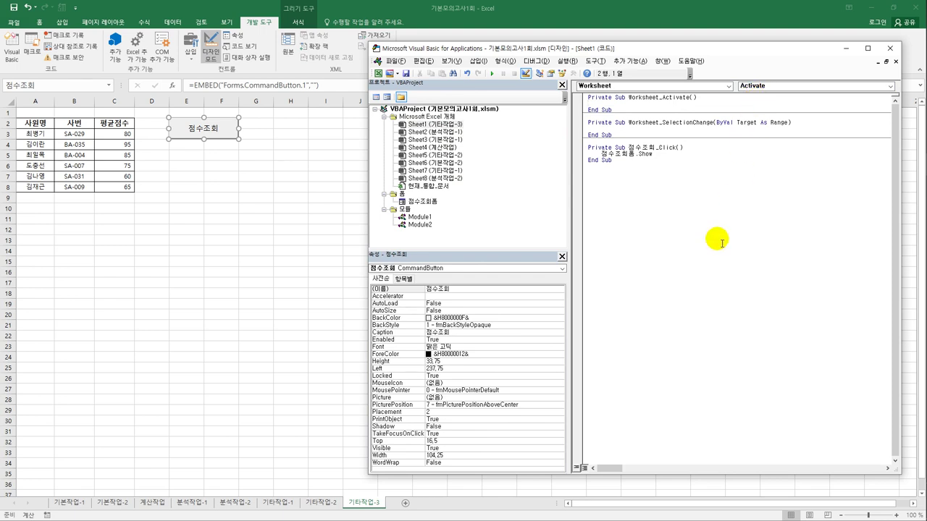
Write [A1] = "평가성적" in the Worksheet_Activate procedure.
key(Tab)
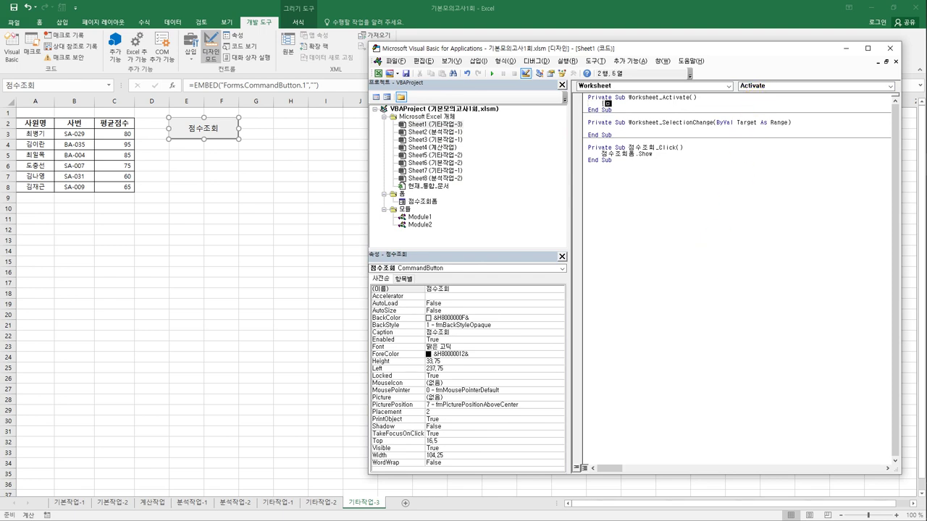
text([A1] =)
text(평가성적")
click(677, 272)
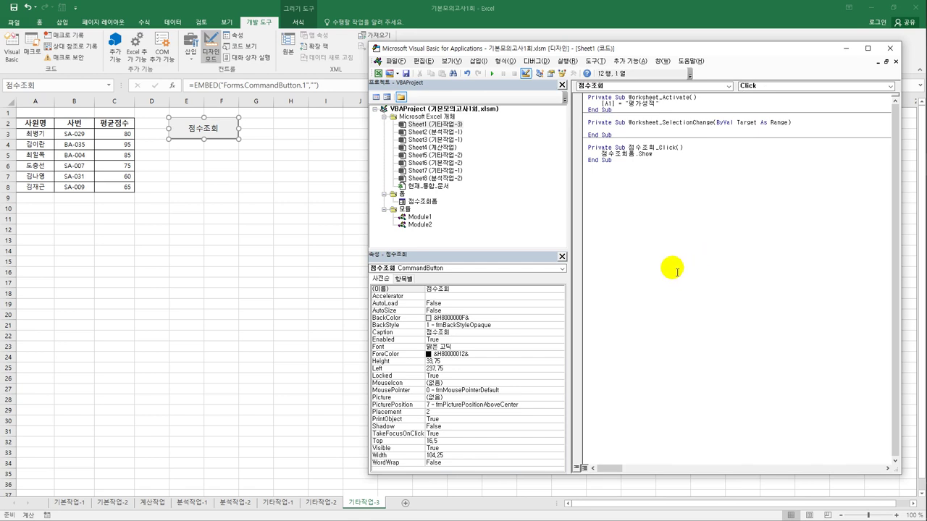
Open the 점수조회폼 design and check the control names of the 조회 button and the 사번 and 평균점수 text boxes.
double_click(425, 202)
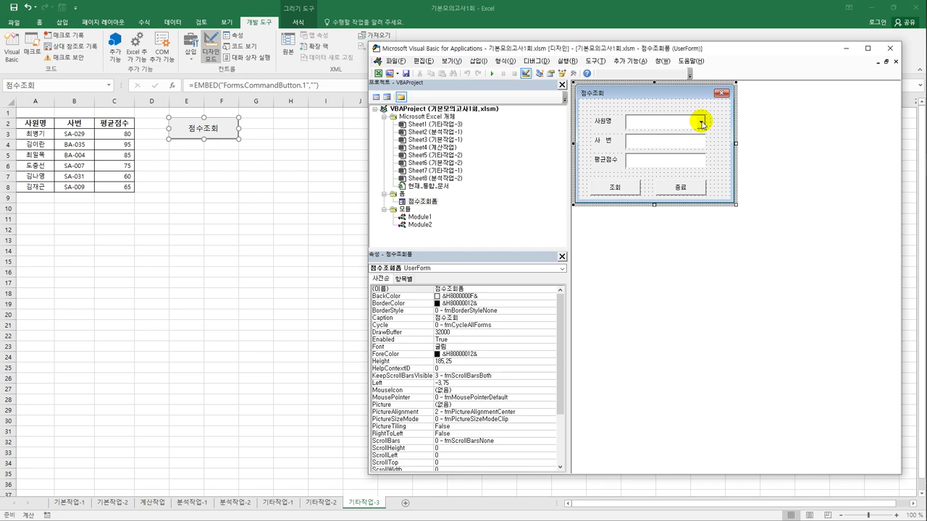
click(634, 189)
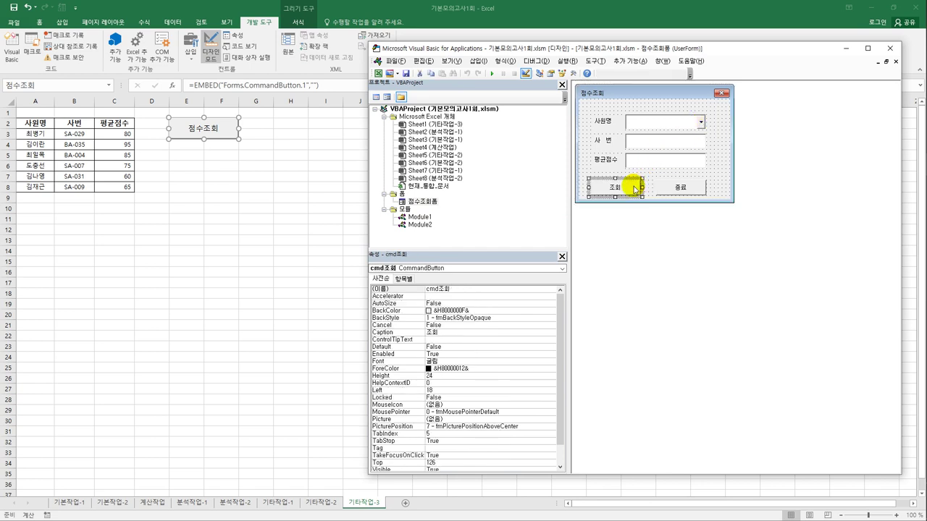
click(654, 144)
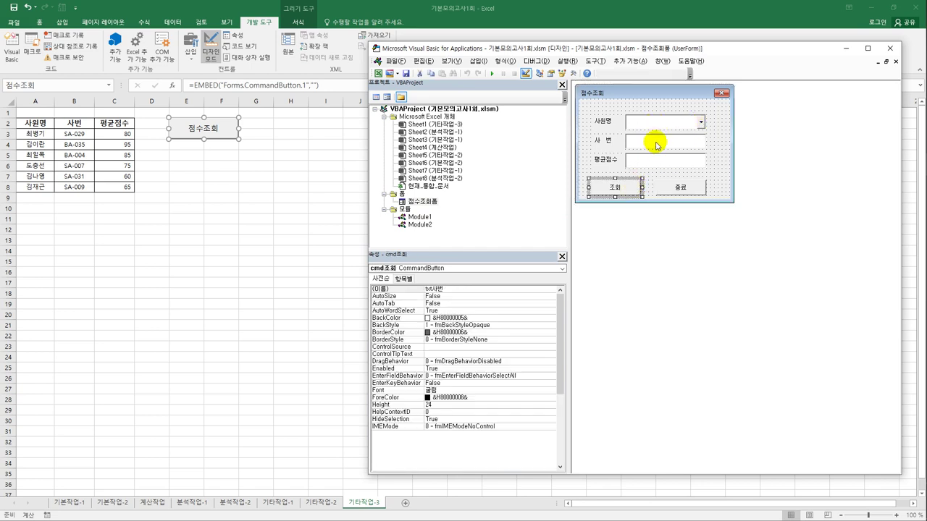
click(657, 159)
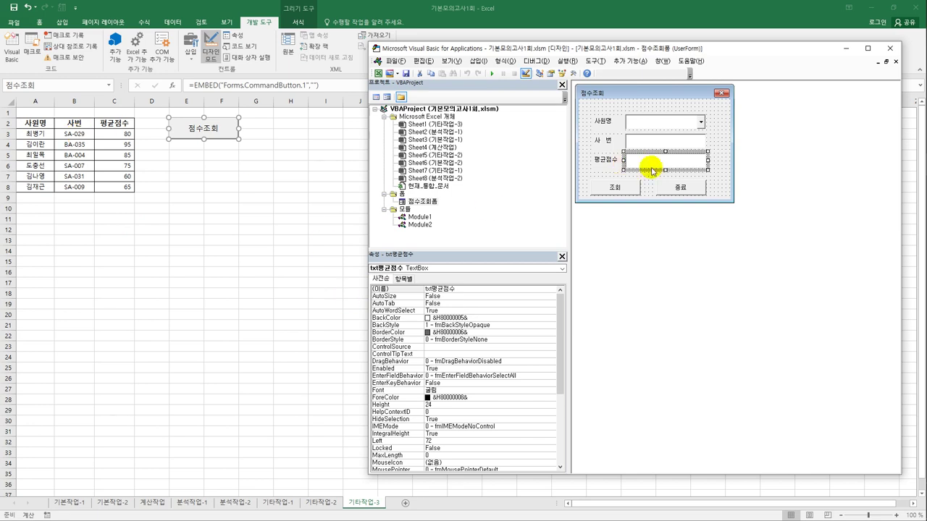
Turn off design mode, test the 점수조회 button and the form's 사원명 list, and close the form.
click(257, 230)
click(211, 55)
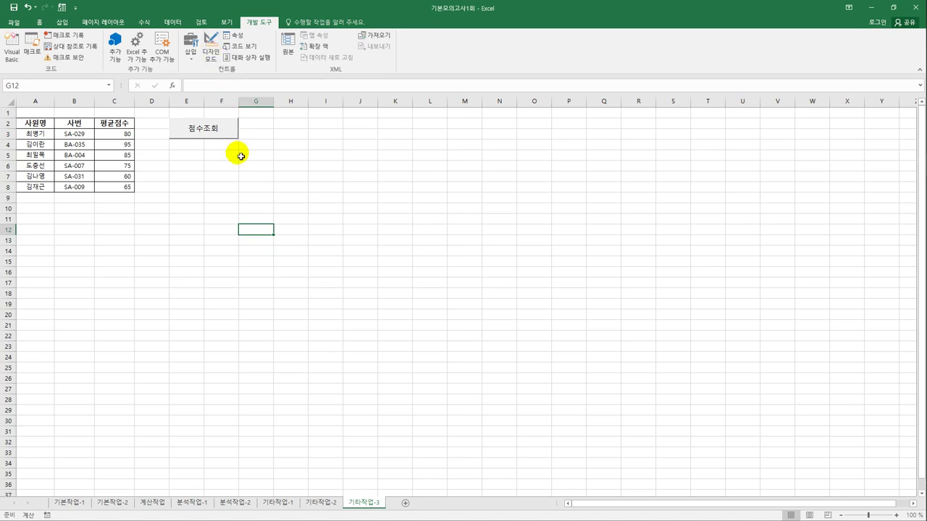
click(212, 130)
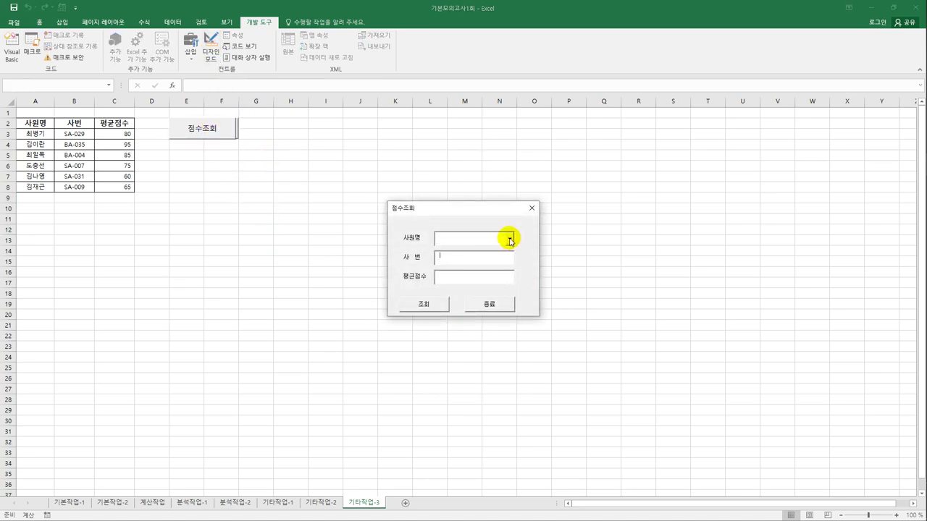
click(509, 241)
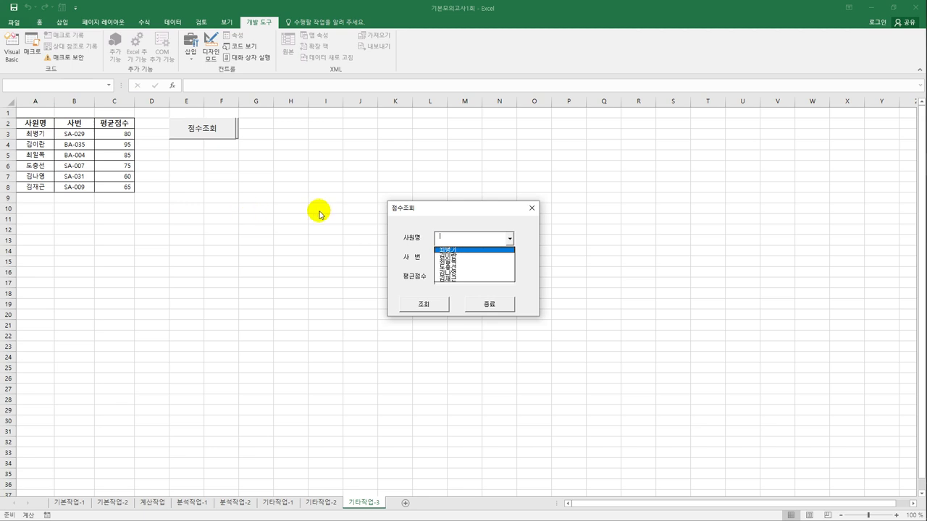
click(499, 225)
key(alt+F4)
click(329, 210)
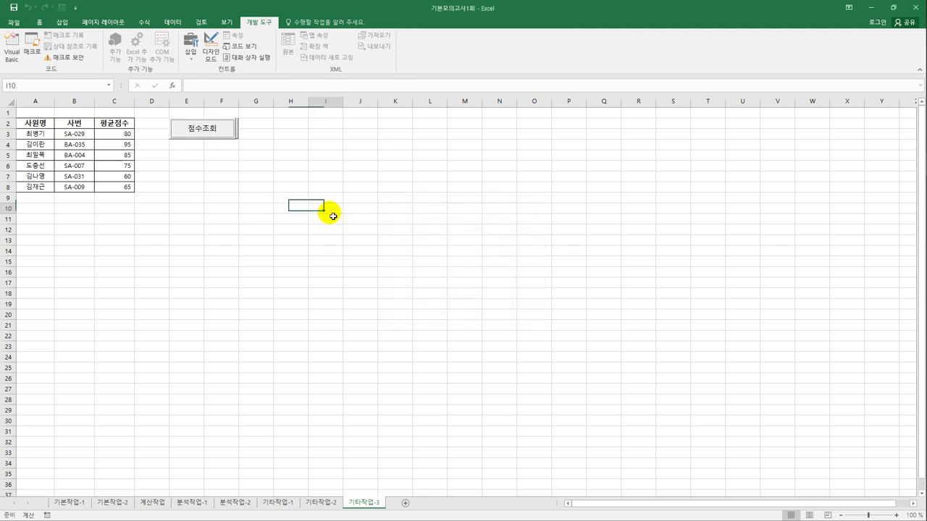
Create the click procedure of the form's 조회 button and write iRow = cmb사원명.ListIndex + 3 in it.
click(11, 49)
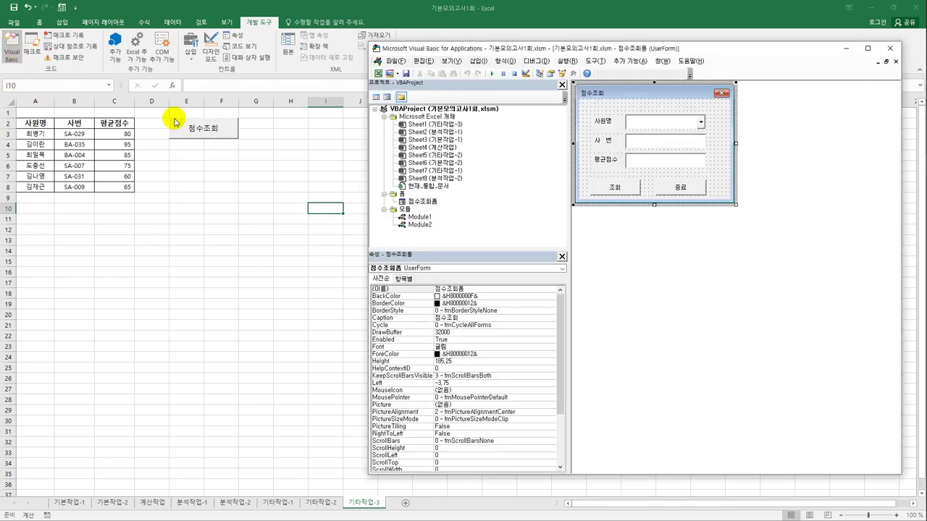
double_click(627, 190)
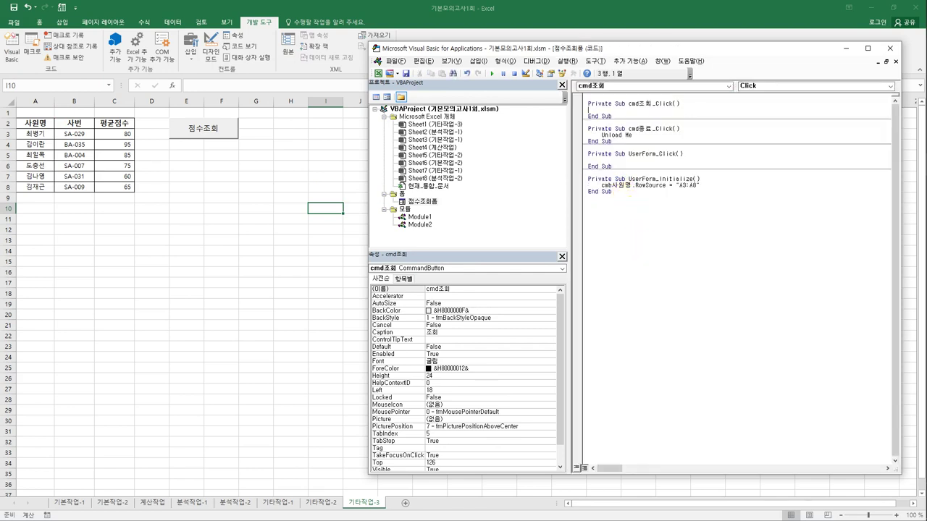
key(Return)
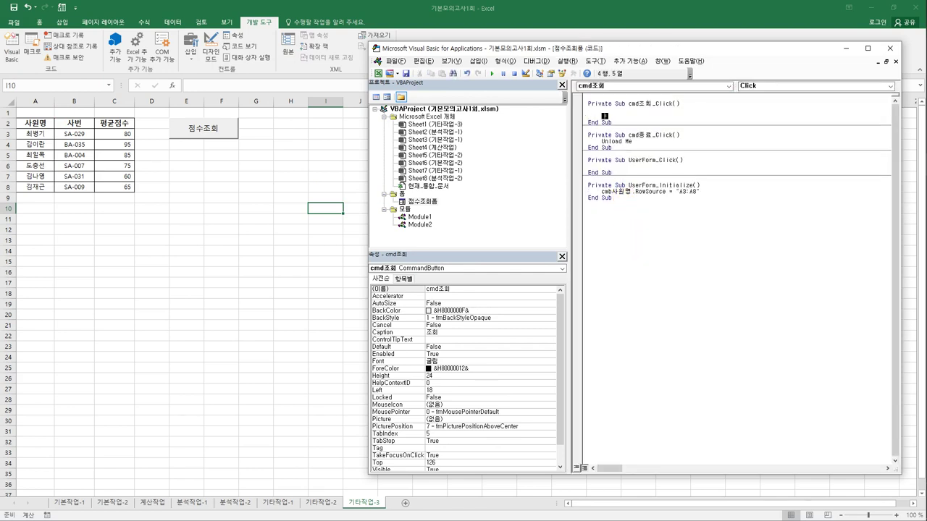
text(iRow)
text(= cmb사원명)
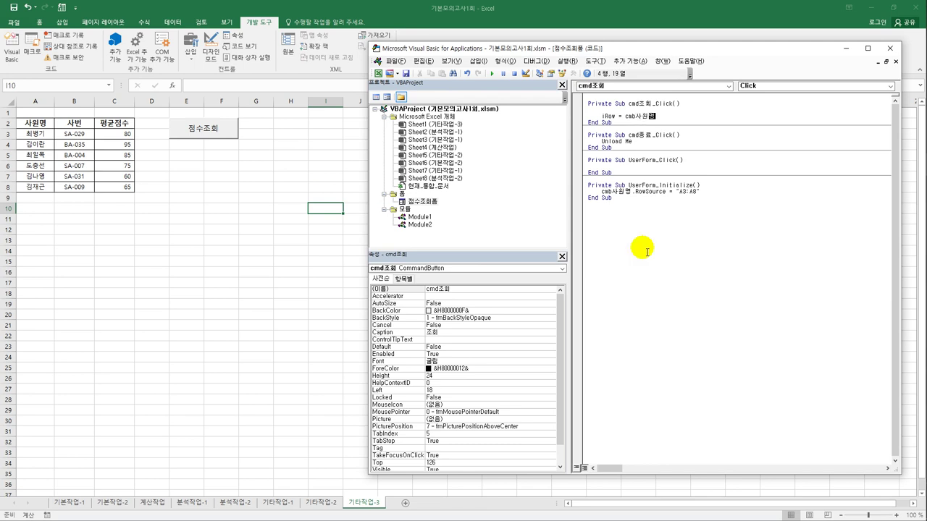
text(.)
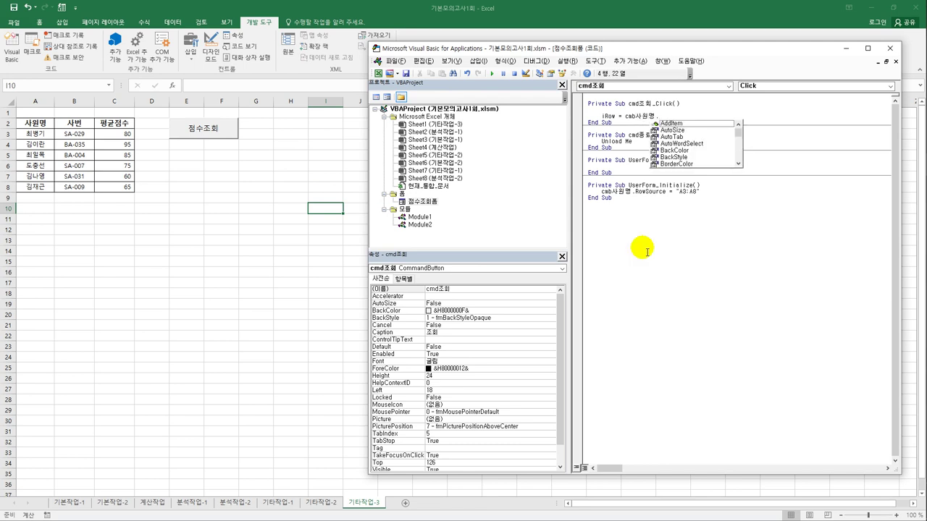
text(listin)
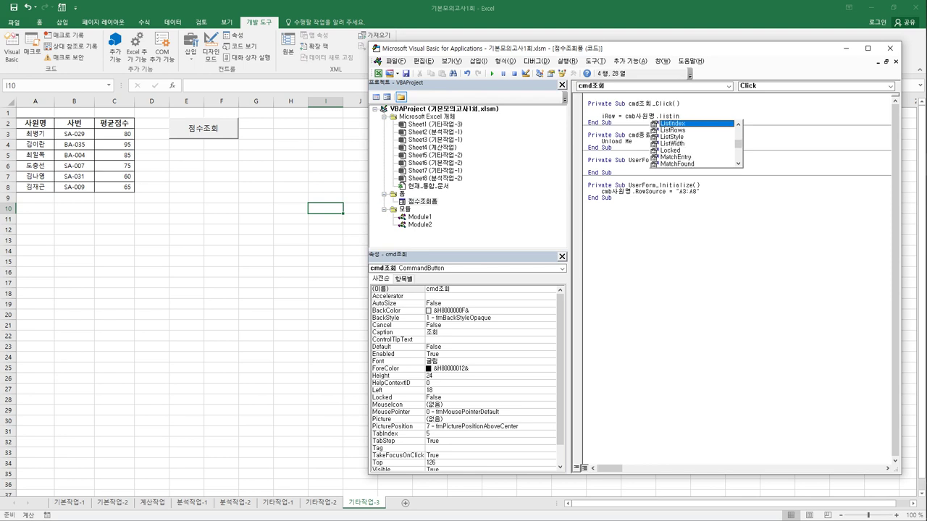
key(Tab)
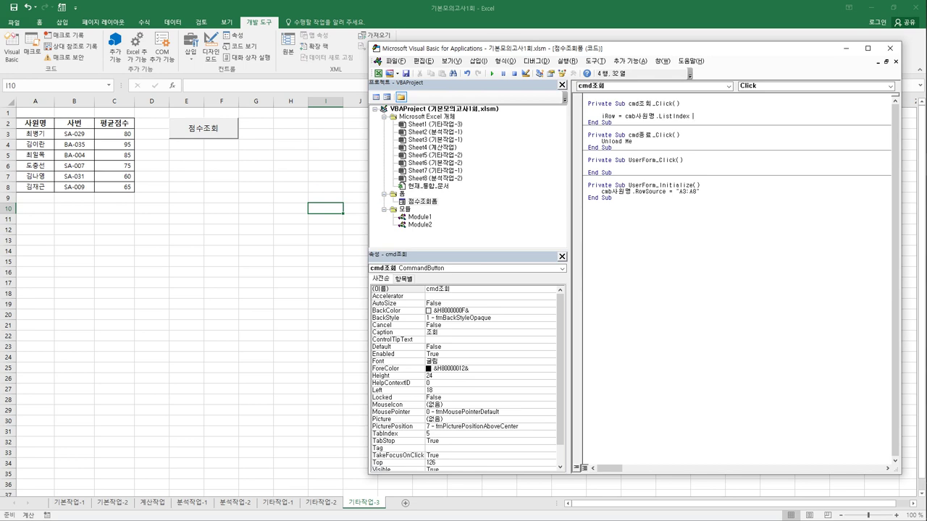
text(+ 3)
key(Return)
key(Return)
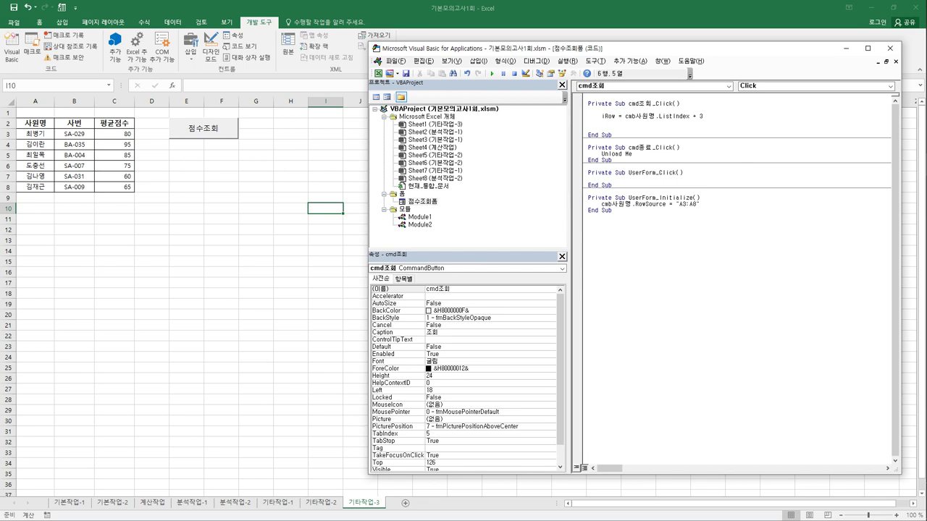
Add txt사번 = Cells(iRow, 2) and txt평균점수 = Cells(iRow, 3) to the cmd조회_Click procedure.
text(txt사번 = cells()
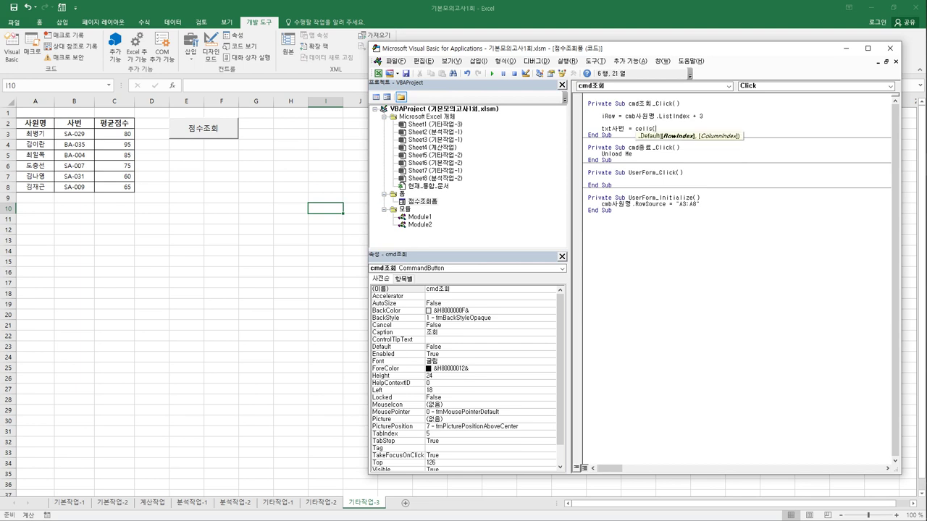
text(iRow,)
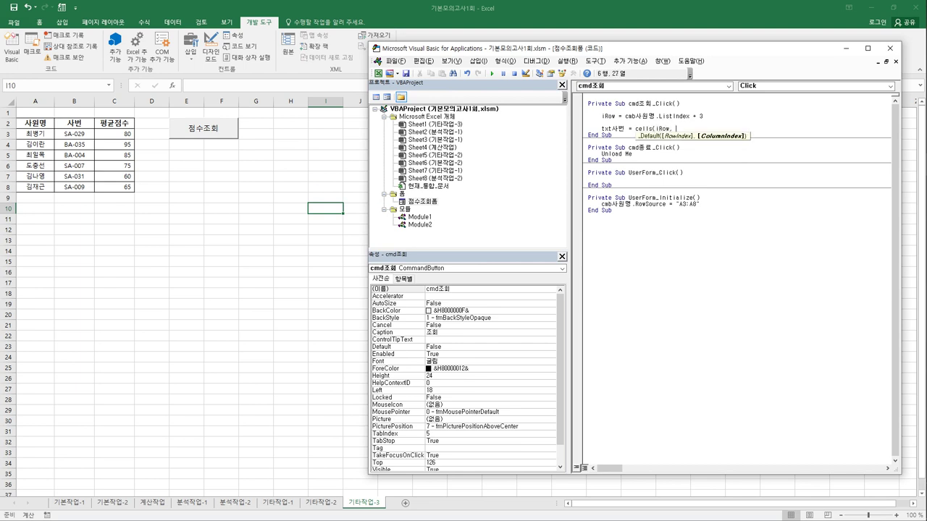
text( 2))
key(Return)
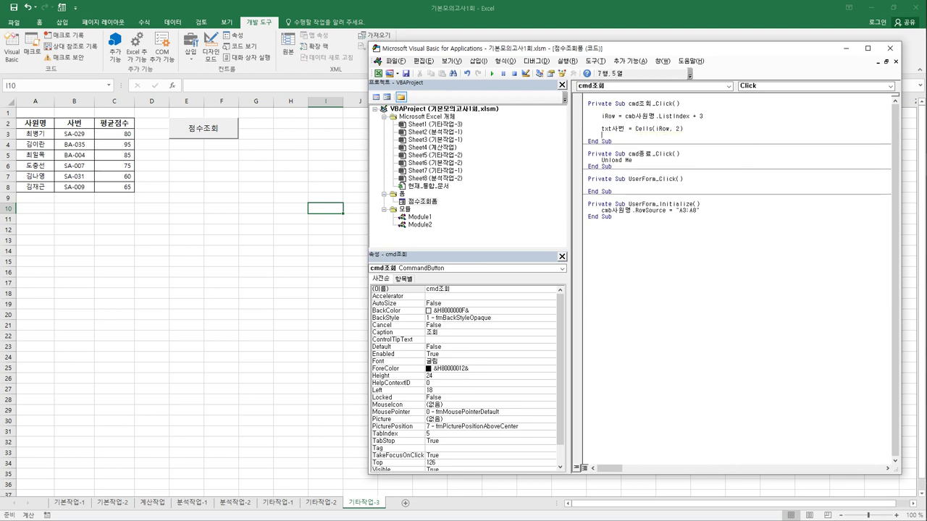
text(txt평균점수 =cells(iRow)
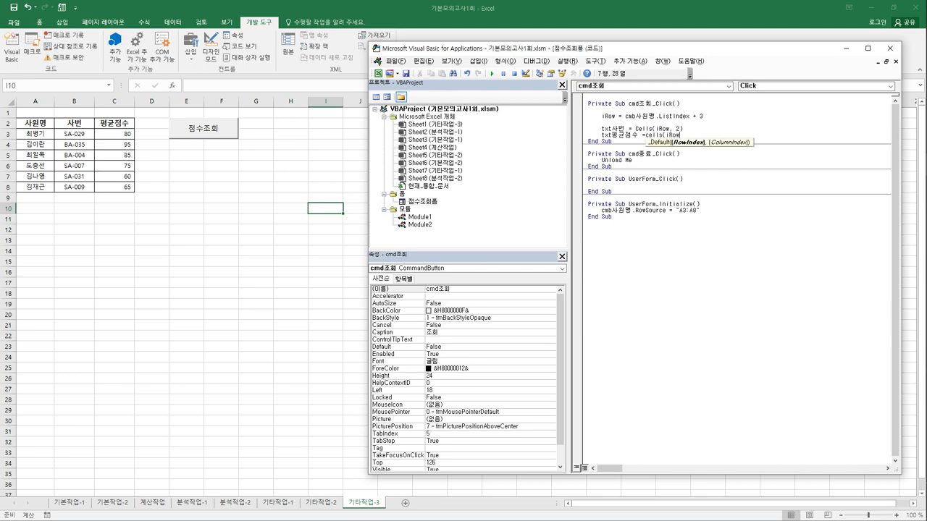
text(, 3)
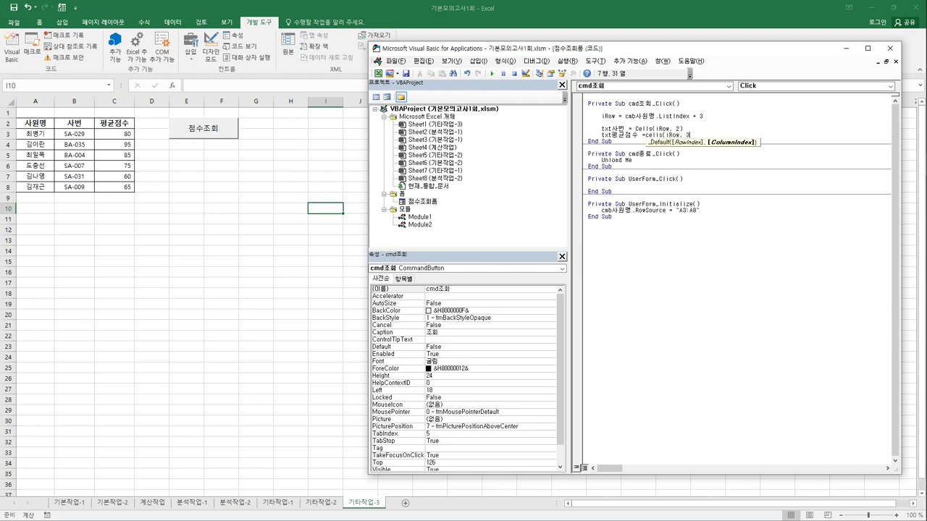
text())
key(Return)
key(Return)
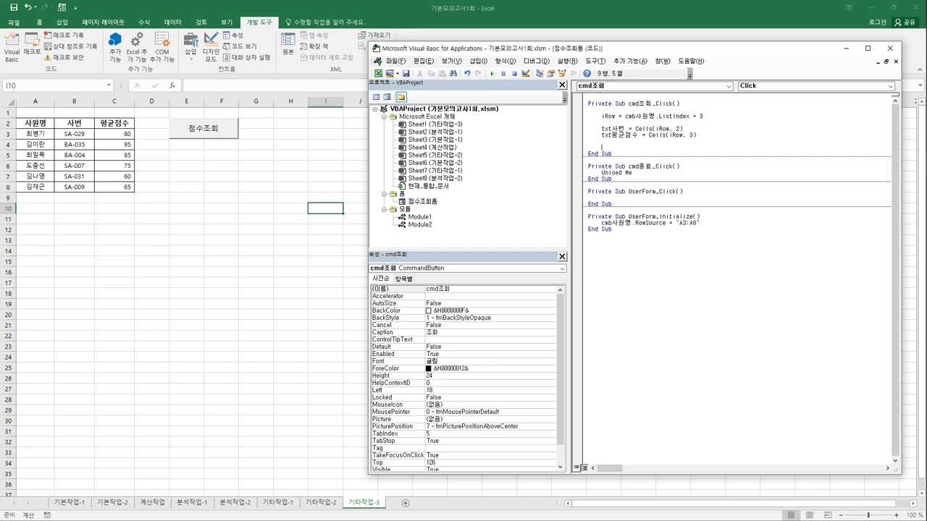
Add an If block to cmd조회_Click that runs MsgBox cmb사원명 & "은 우수사원입니다" when txt평균점수 >= 85.
text(if txt평균점수 >=85then)
key(Return)
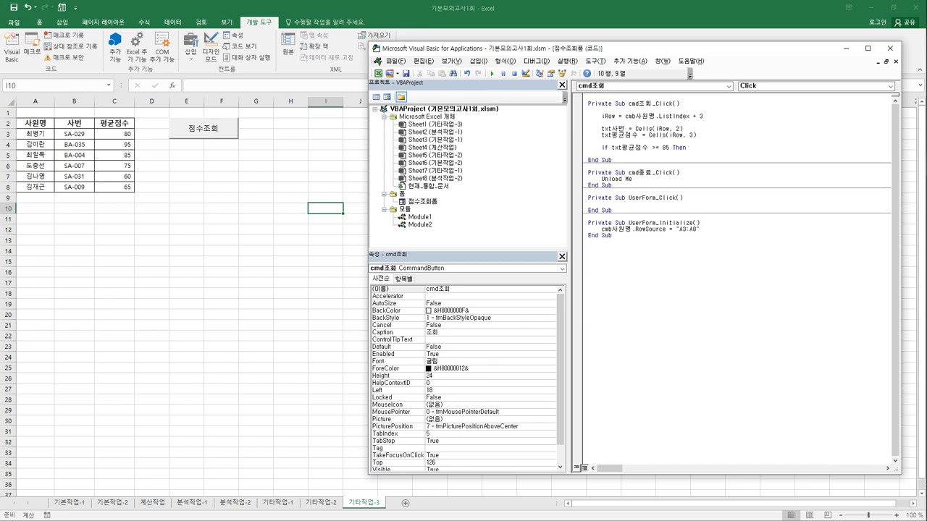
text(msgbox)
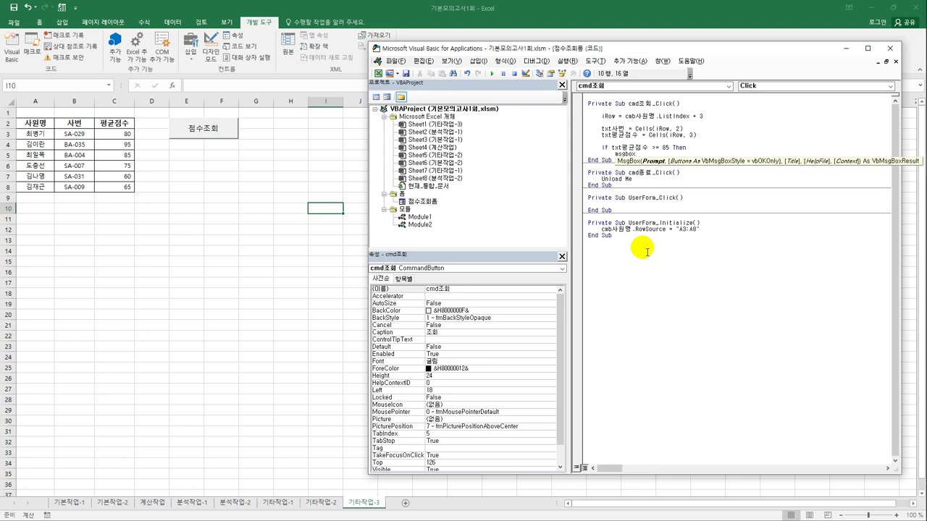
text( cmb사원)
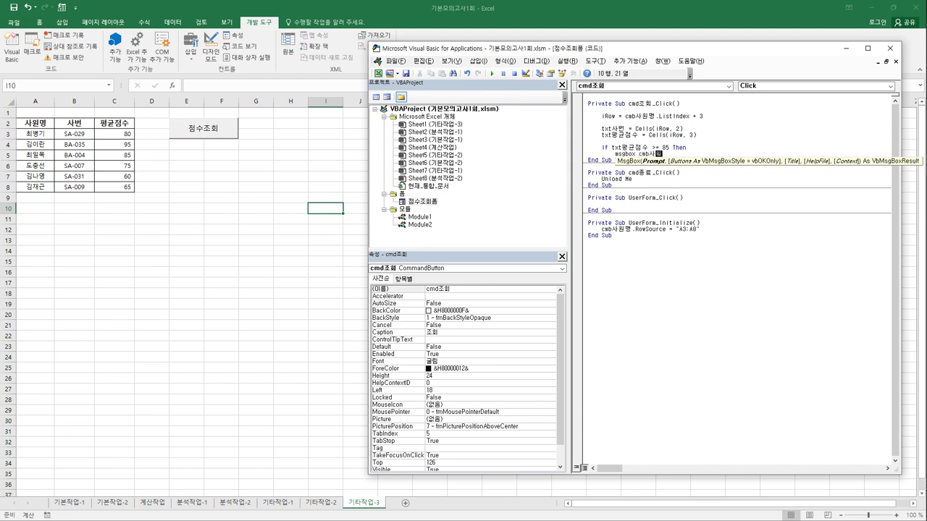
text(명 )
text(& )
text("은 ㅇ)
text(우수사원입)
text(니다)
text(")
key(Return)
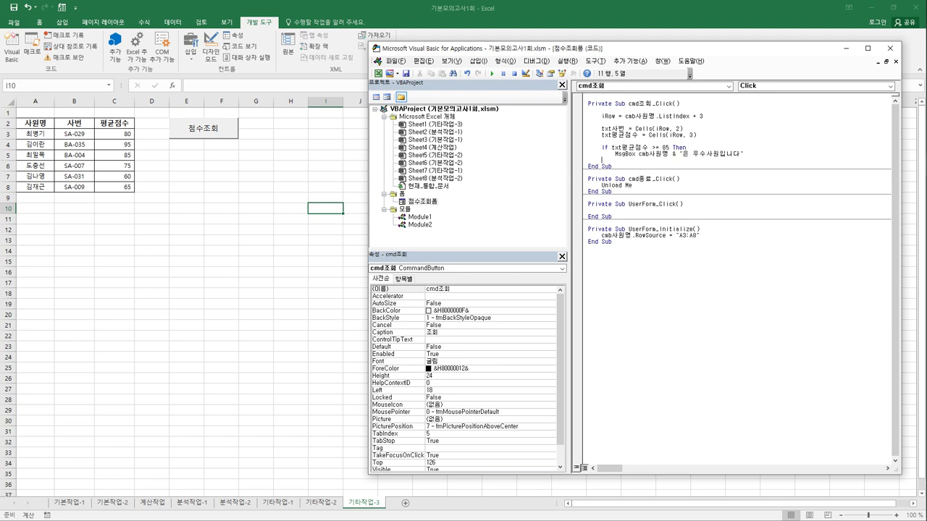
text(end if)
key(Return)
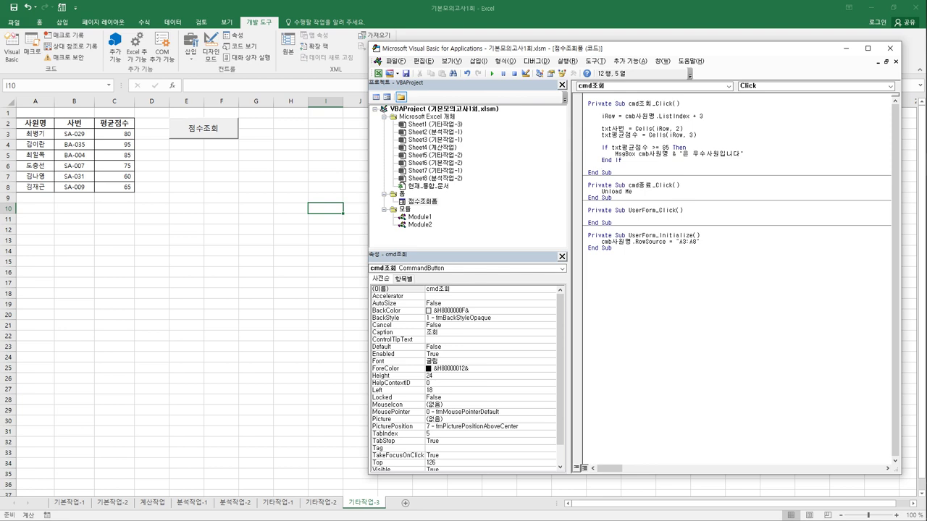
Close the code editor, open the 점수조회 form from the sheet and look up the first employee in the 사원명 list.
click(886, 48)
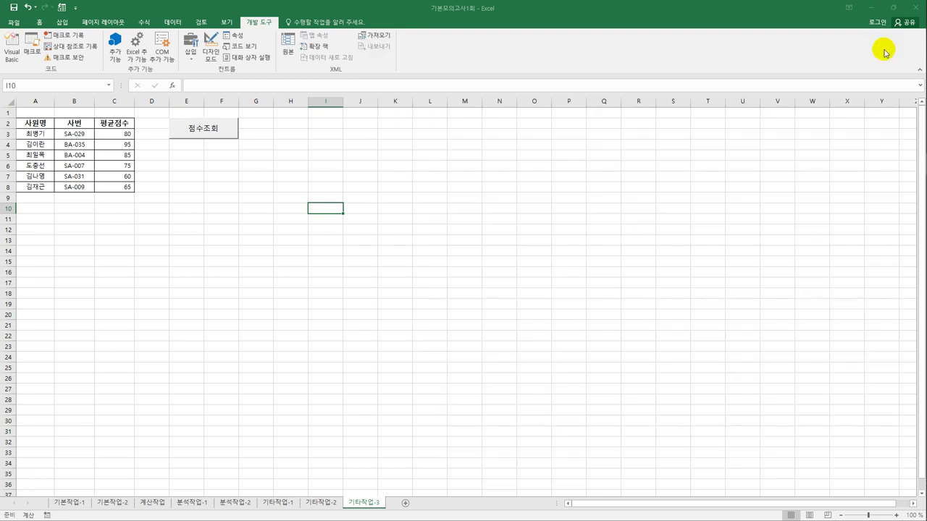
click(215, 130)
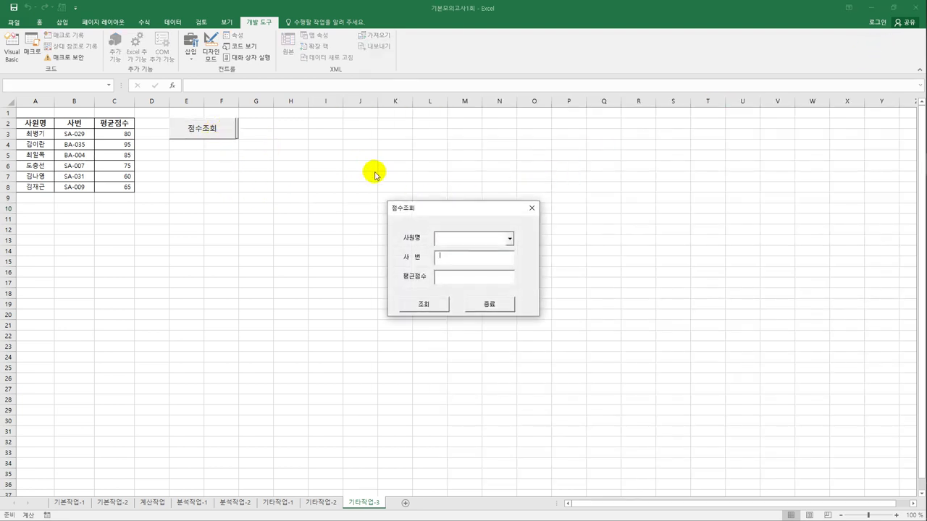
click(510, 239)
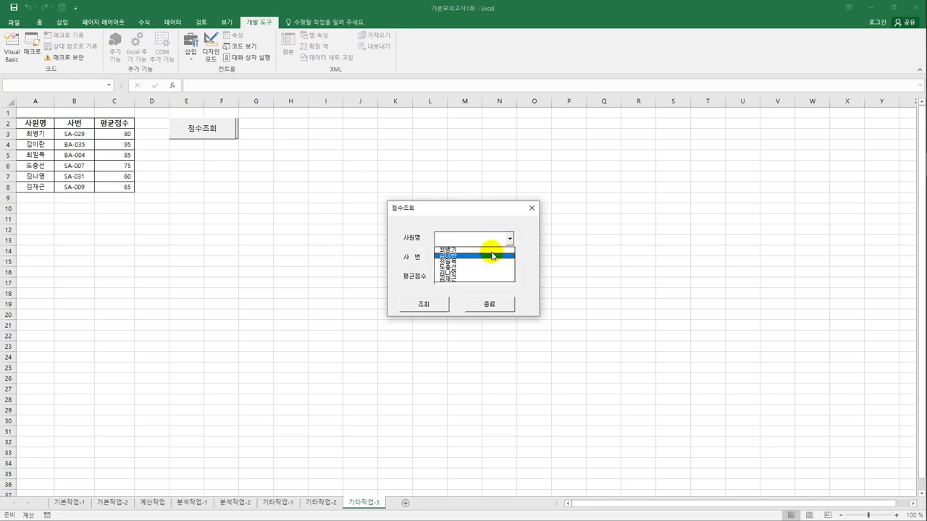
click(490, 249)
click(438, 305)
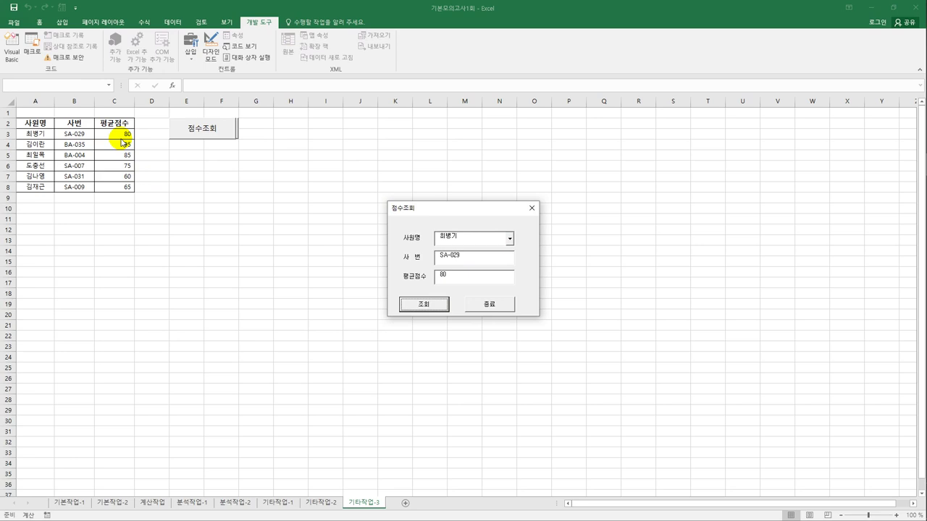
Look up the second employee in the 사원명 list, dismiss the message box and exit the form with 종료.
click(510, 241)
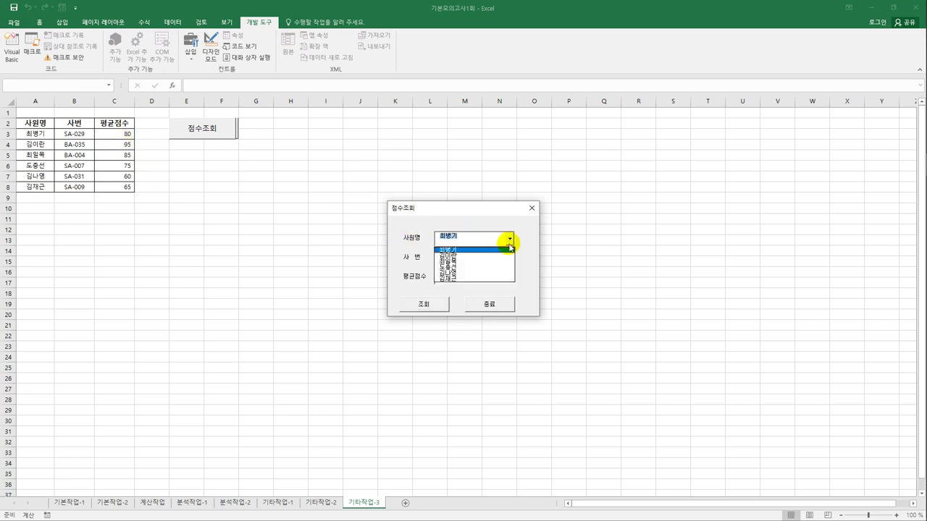
click(503, 256)
click(425, 307)
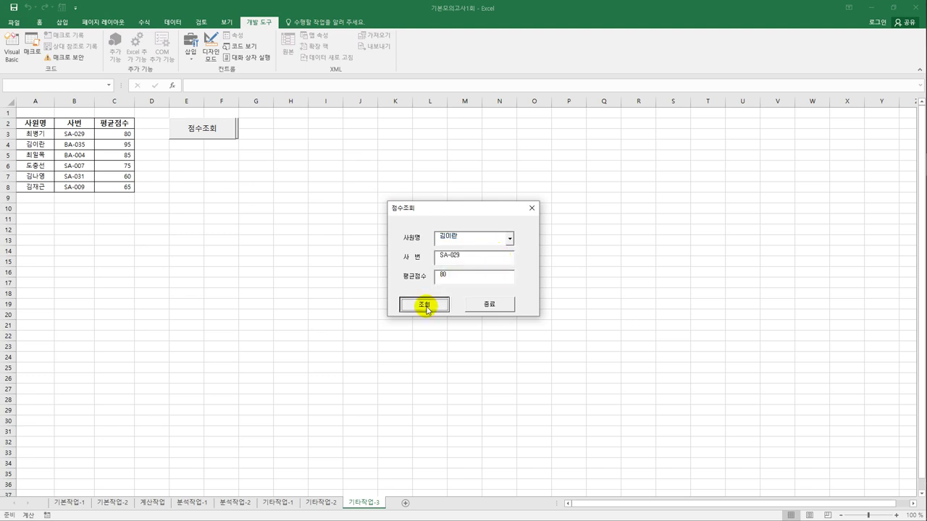
drag(472, 253, 353, 239)
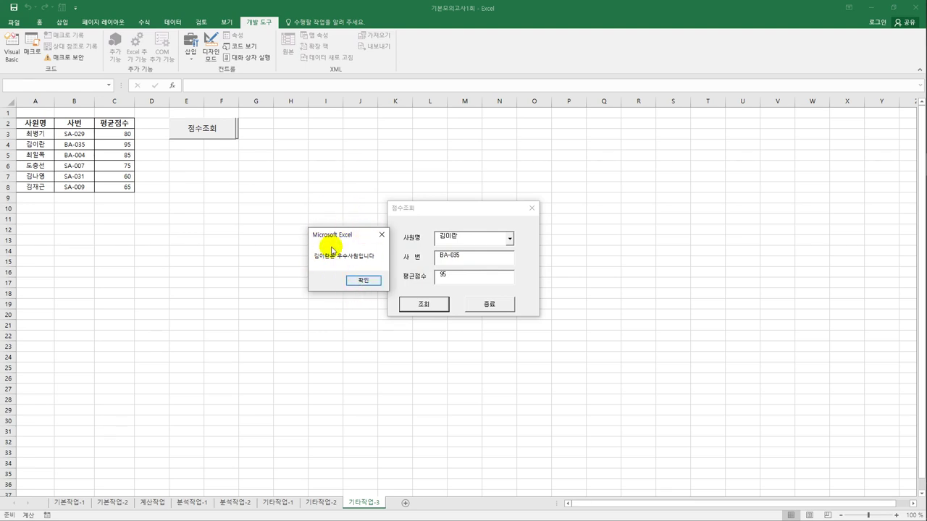
click(369, 282)
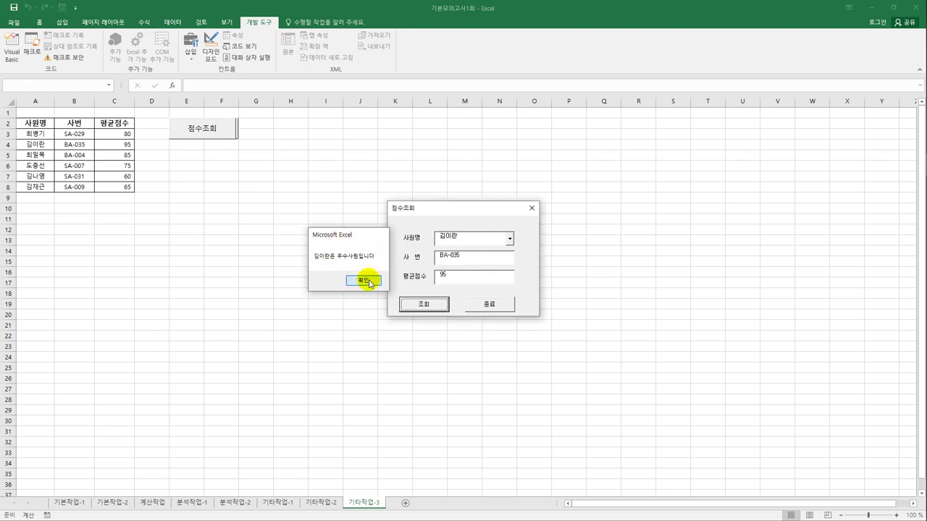
click(482, 304)
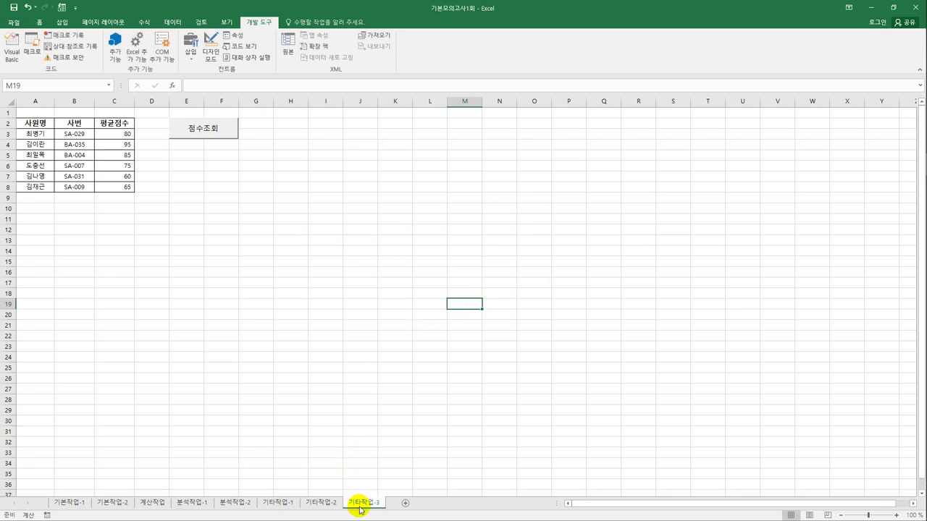
Switch to the 기타작업-2 sheet and back to 기타작업-3 to run the sheet's activation event.
click(318, 504)
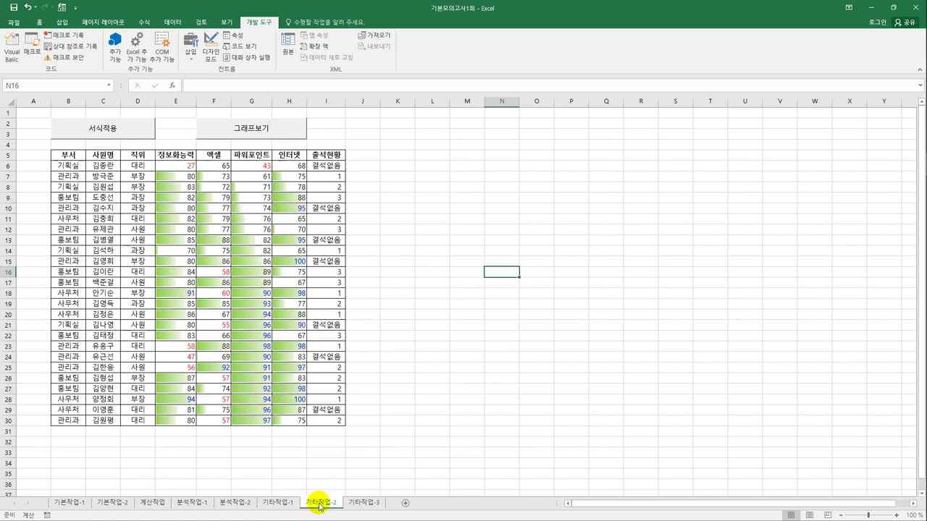
click(364, 504)
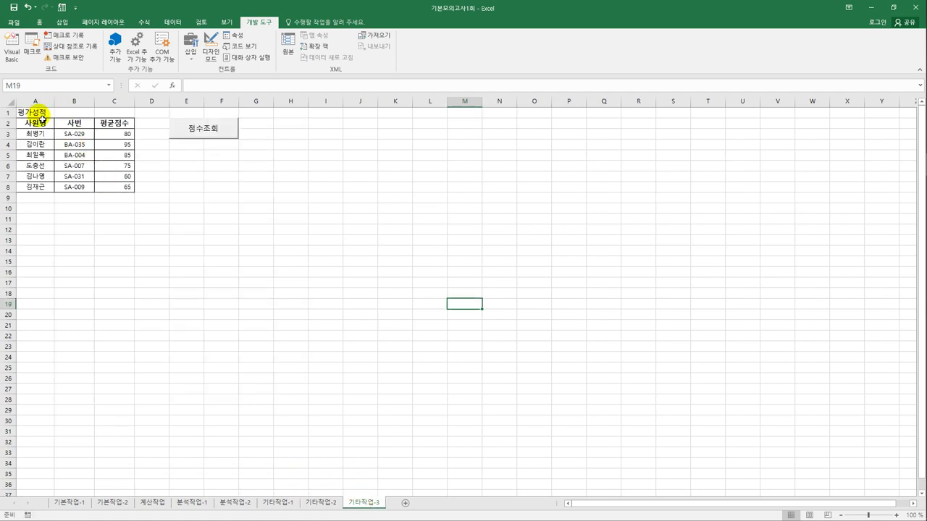
click(407, 320)
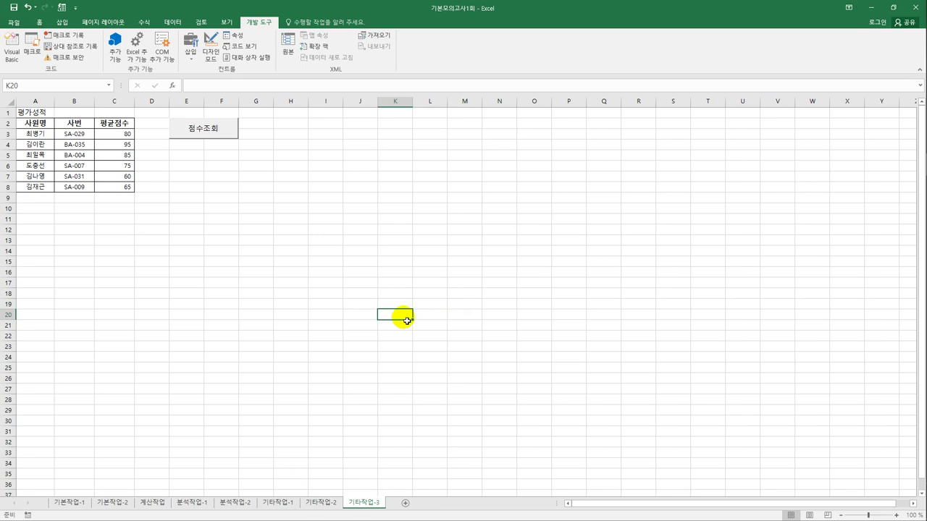